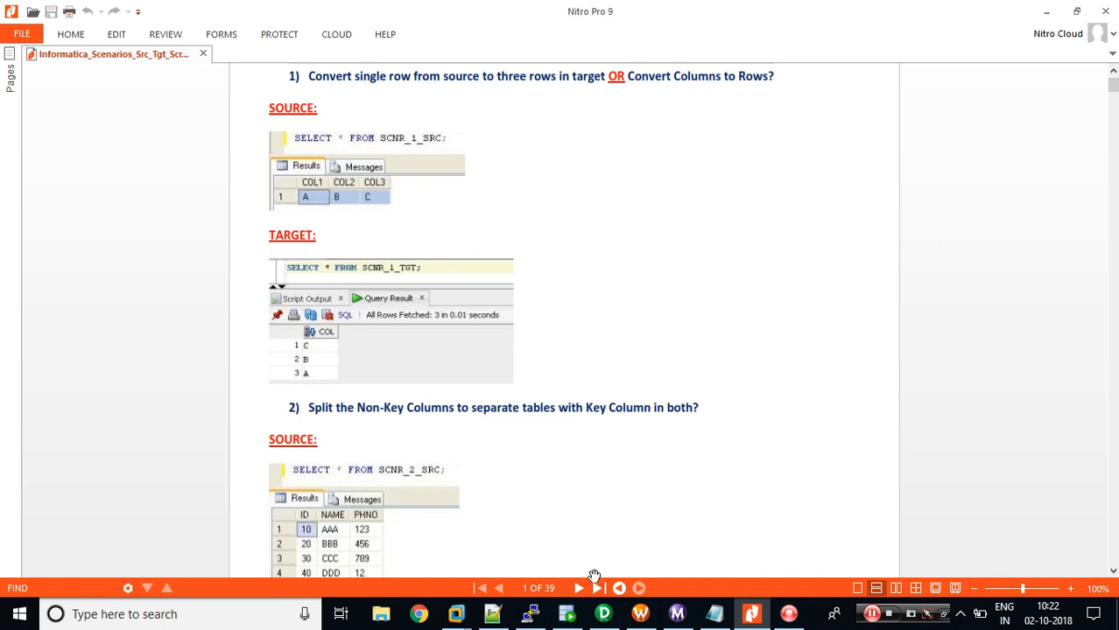
Step: Switch to Oracle SQL Developer and review the query results of the SCNR_1_SRC source table and the SCNR_1_TGT target table
click(566, 614)
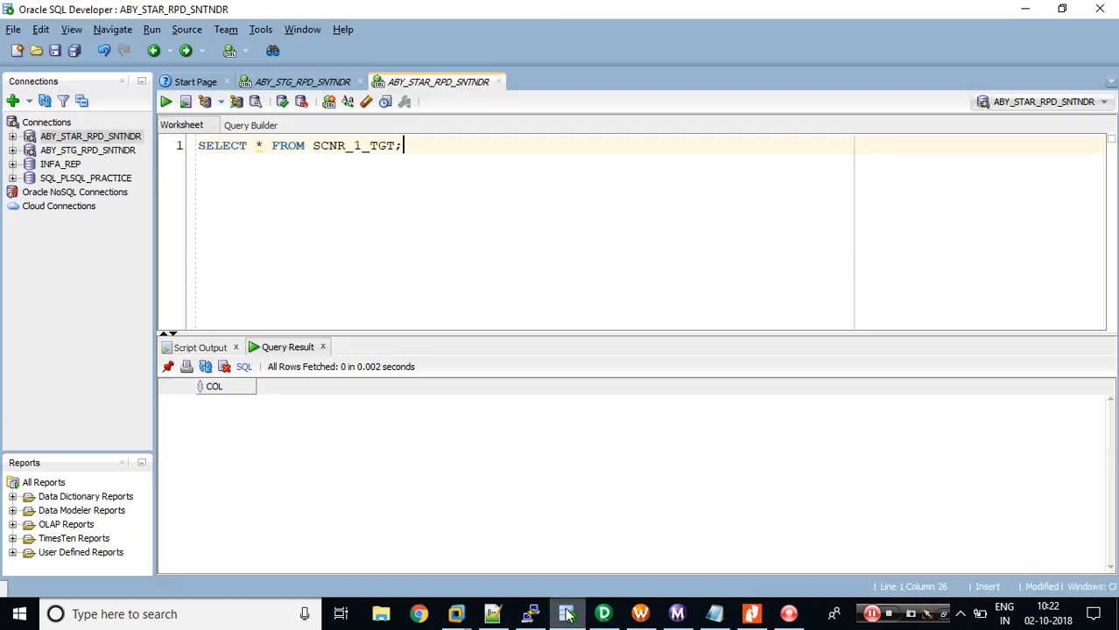
click(297, 82)
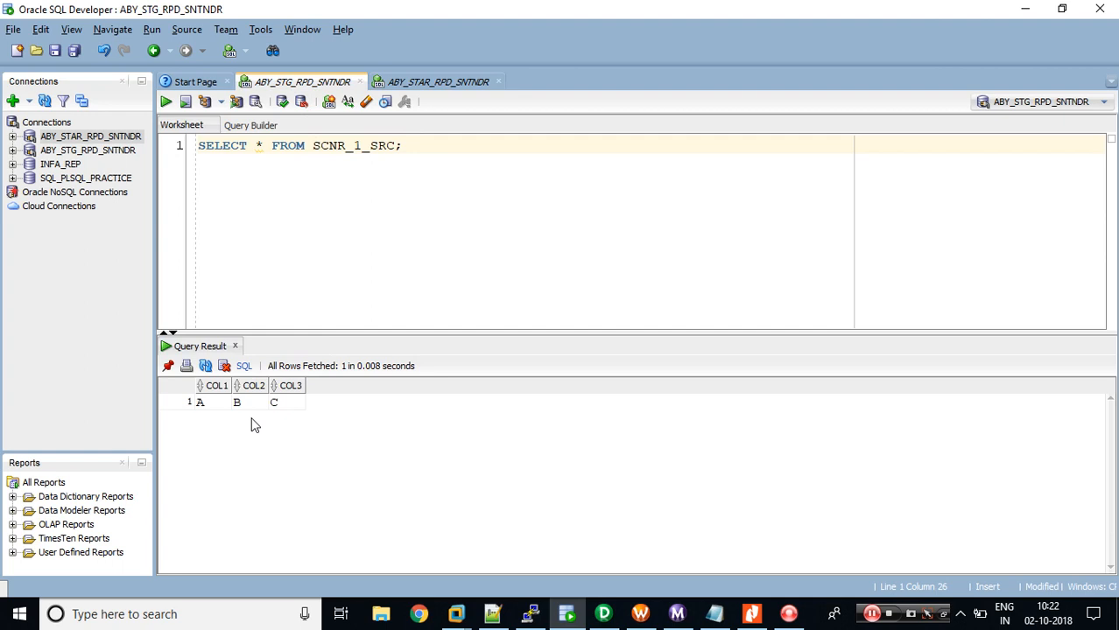
click(429, 80)
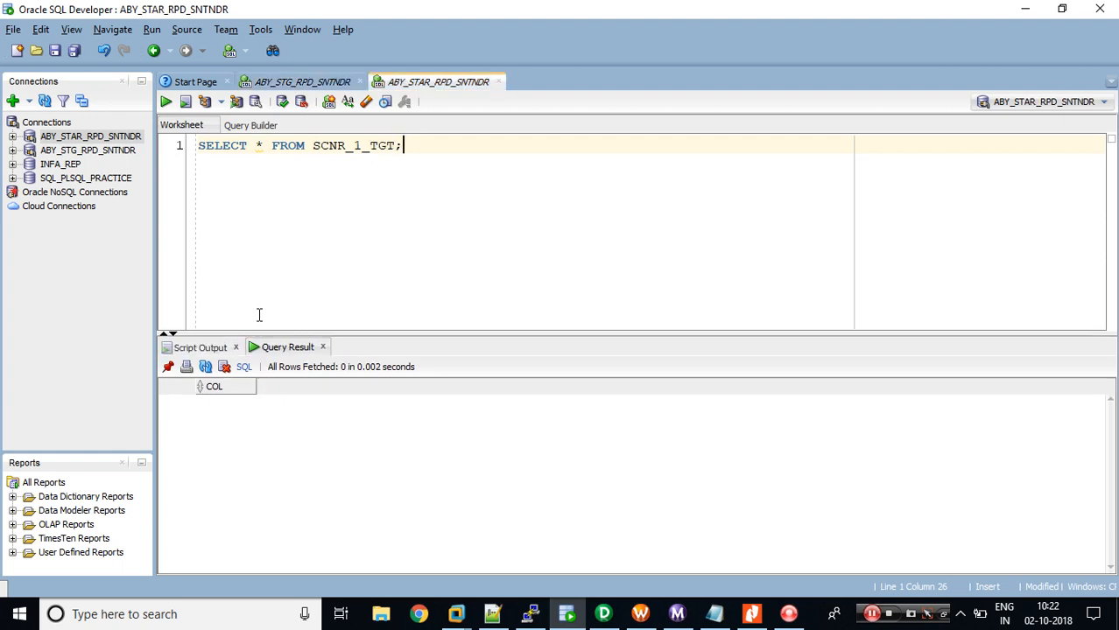
Step: In Informatica PowerCenter Designer, connect the source table import to ABY_STG_RPD_SNTNDR, using that name as username and owner and entering the database password
click(603, 613)
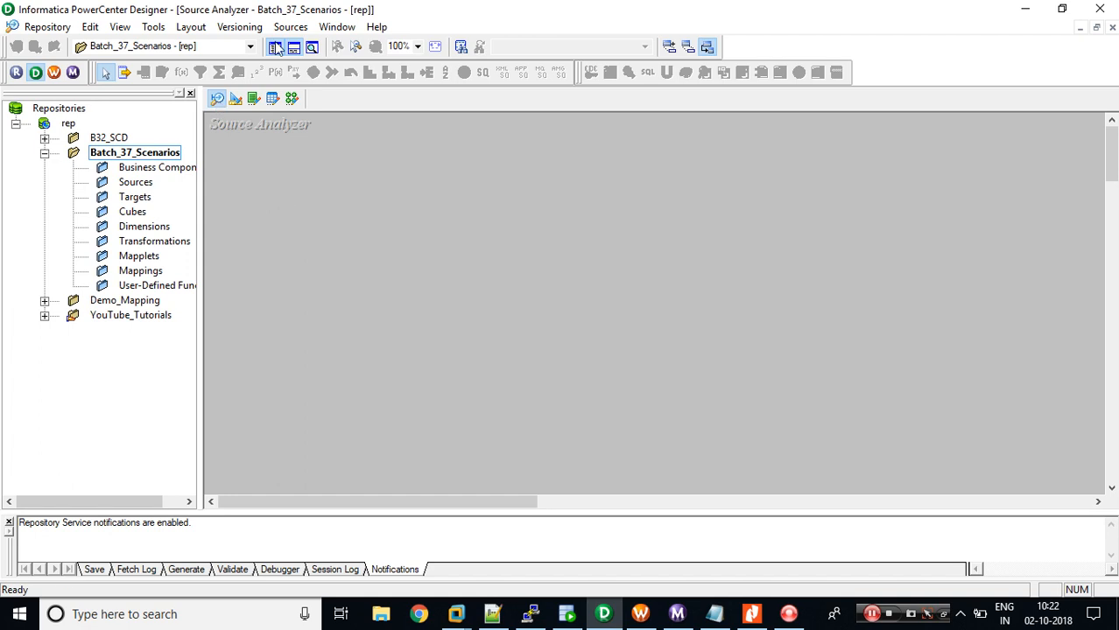
click(284, 28)
click(289, 44)
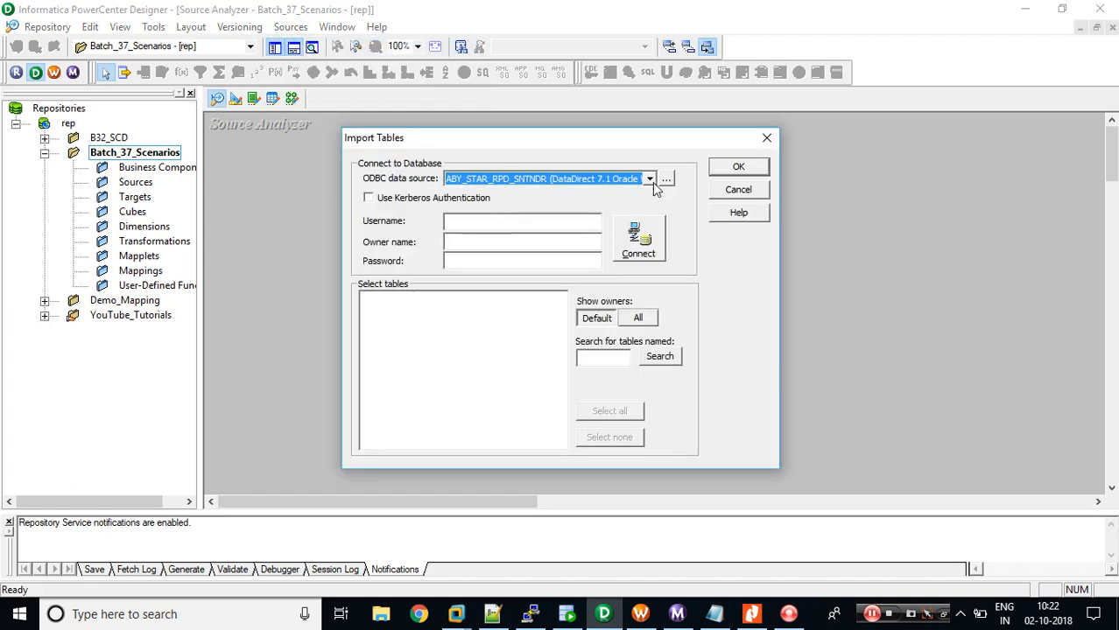
click(649, 180)
click(534, 205)
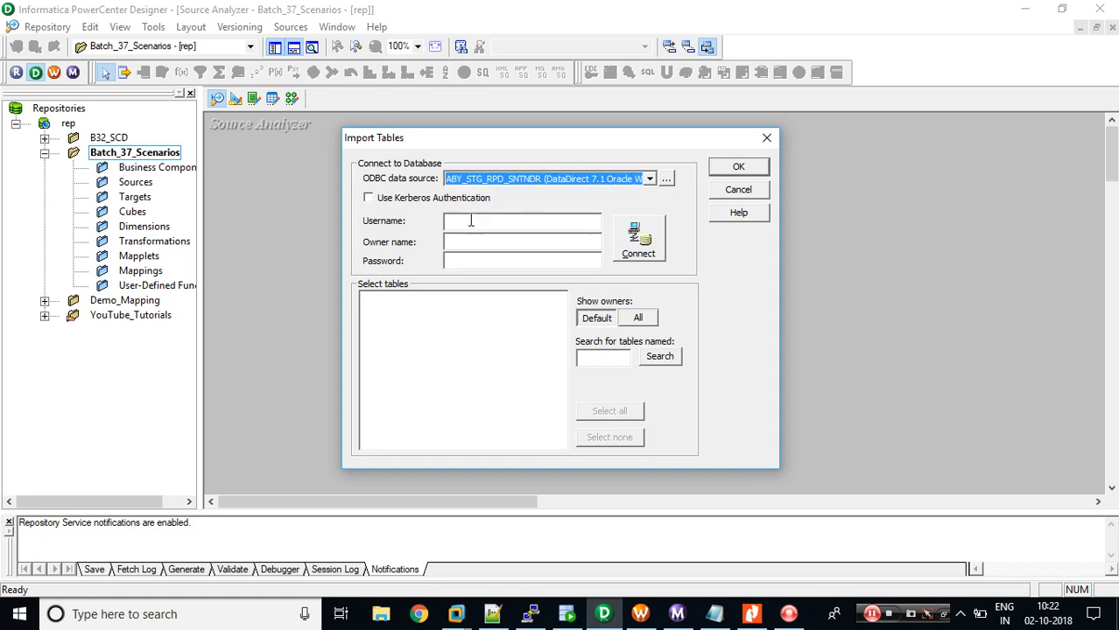
click(465, 222)
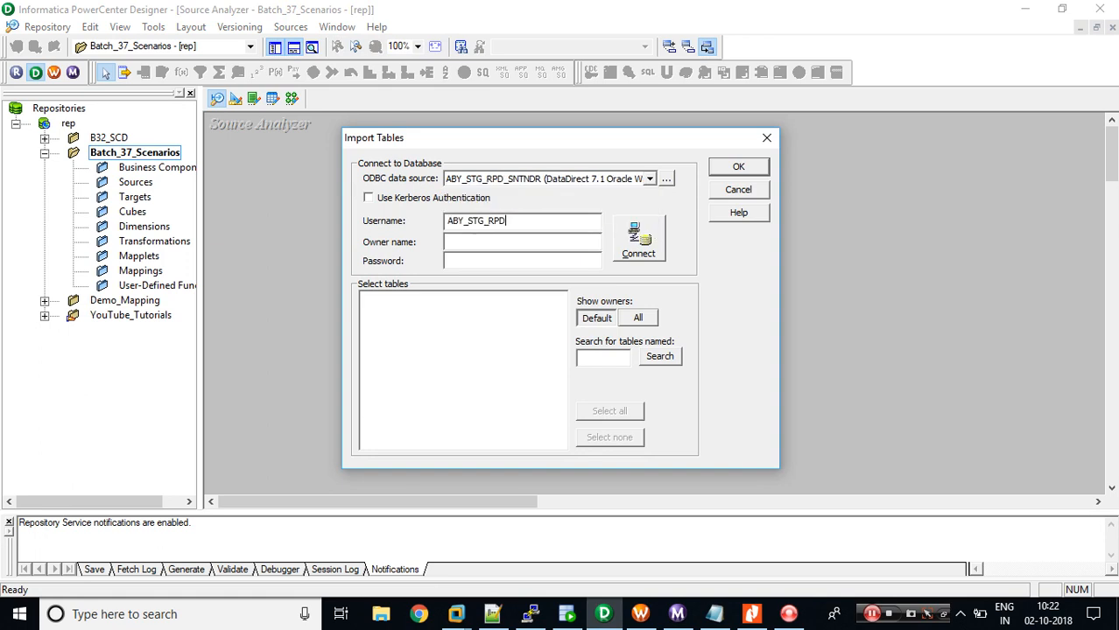
key(Tab)
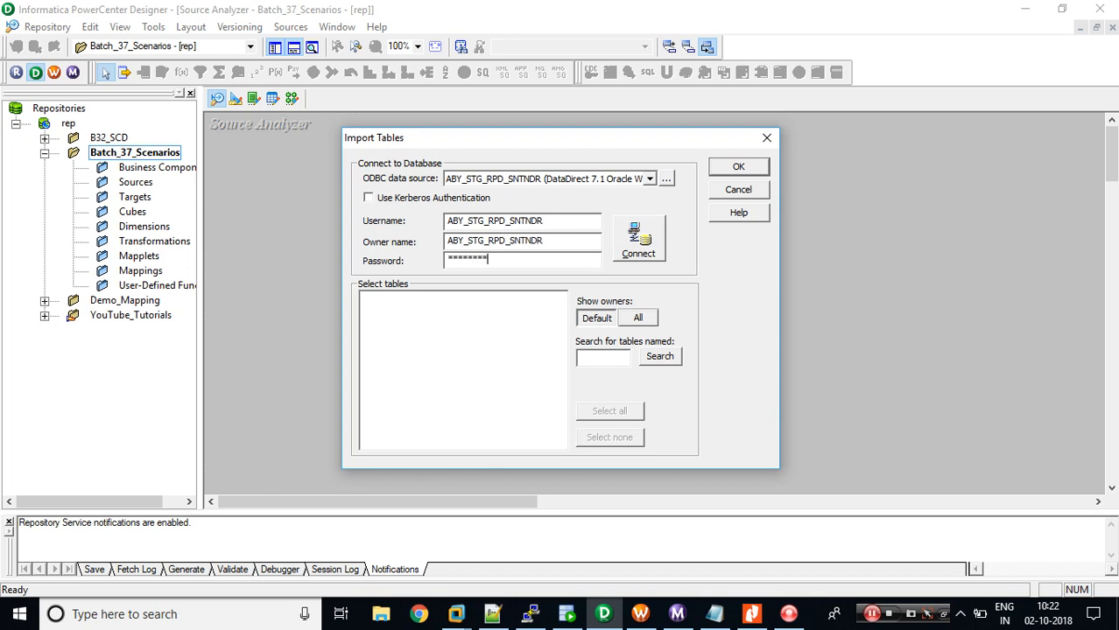
key(Return)
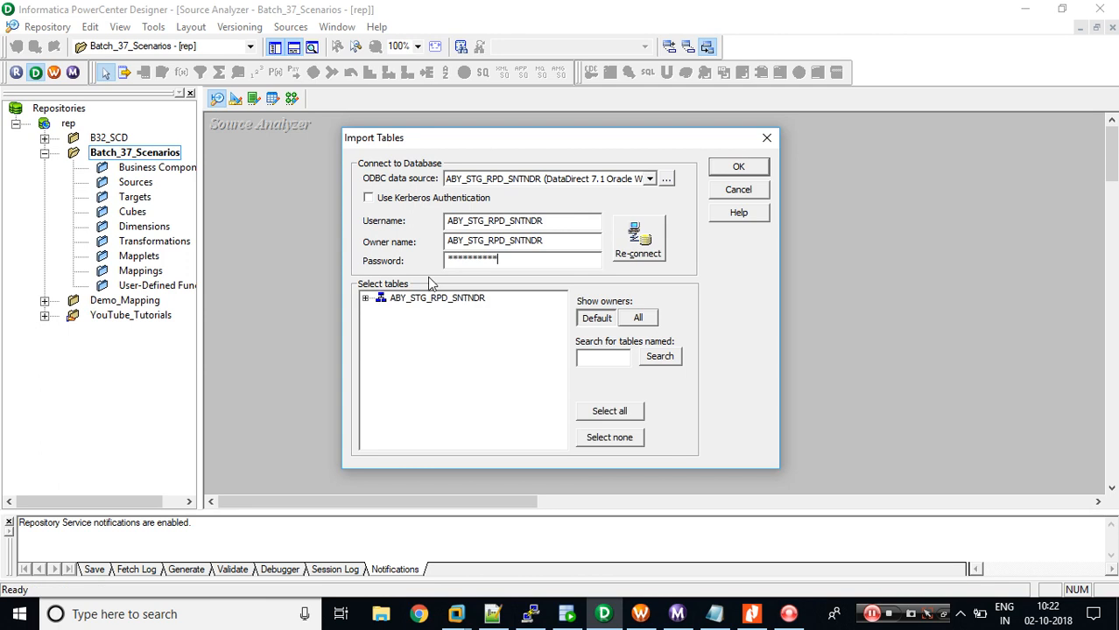
Step: Import the SCNR_1_SRC table from the ABY_STG_RPD_SNTNDR schema as a source definition
click(366, 298)
click(381, 311)
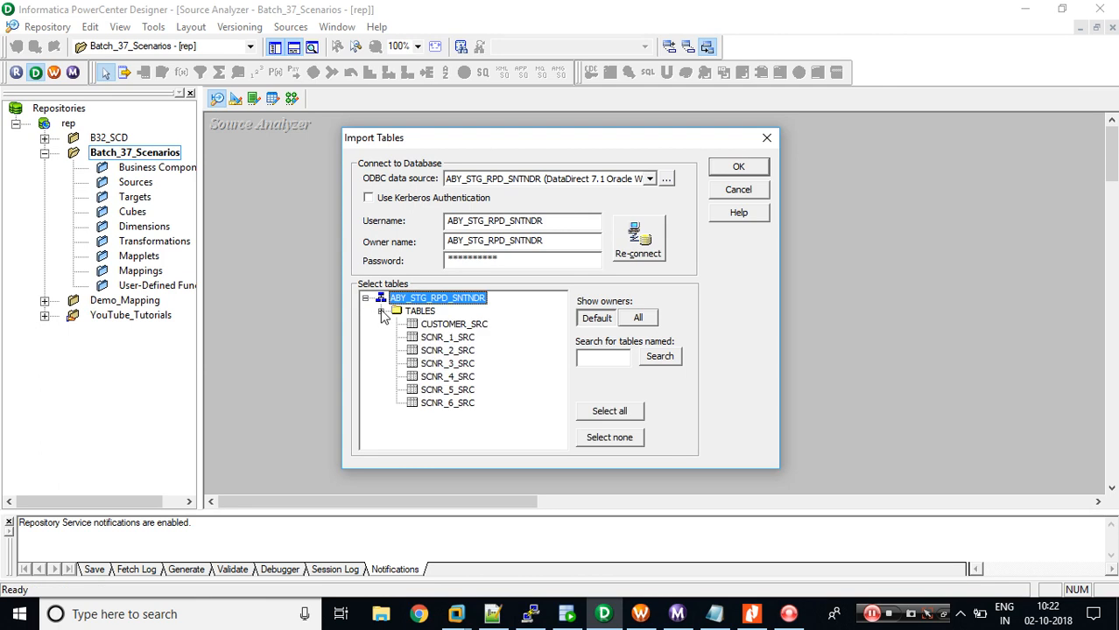
click(447, 339)
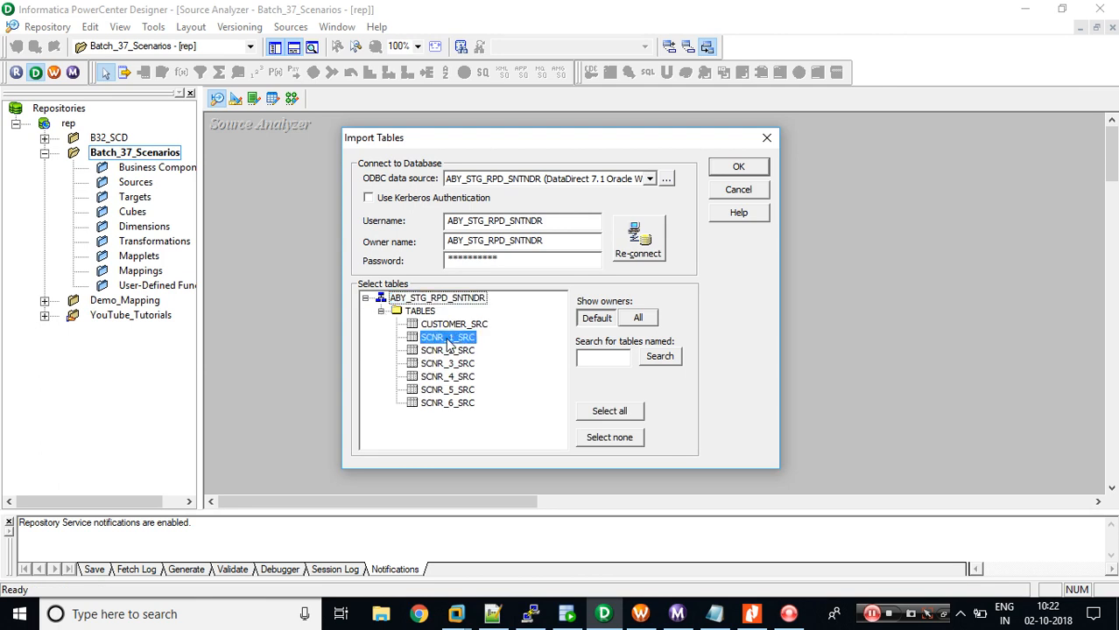
click(735, 172)
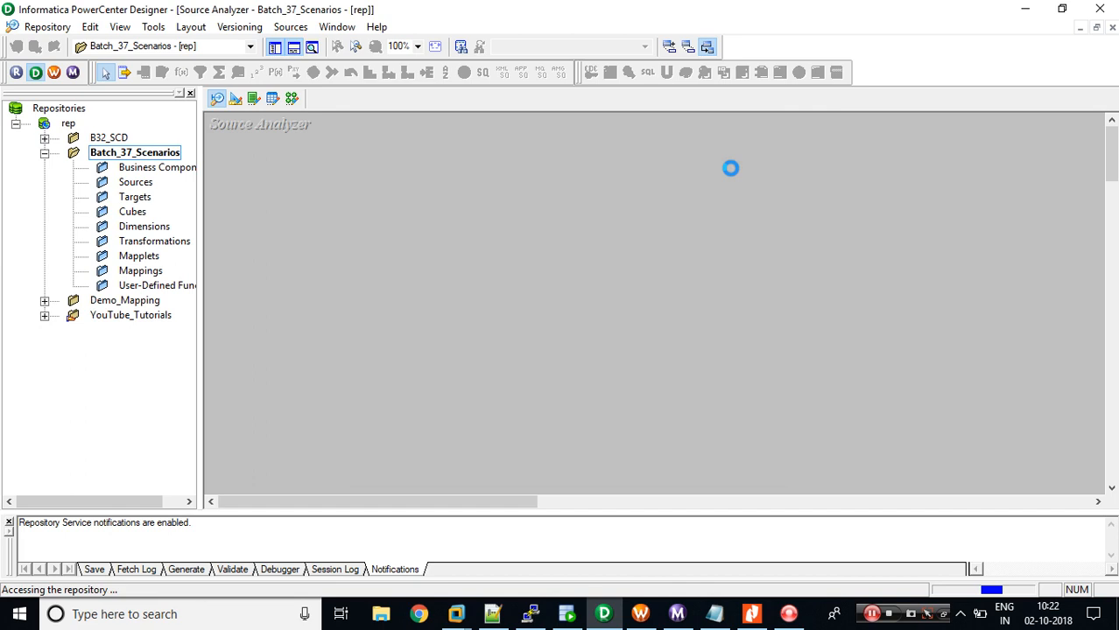
Step: In the Target Designer, connect the table import to ABY_STAR_RPD_SNTNDR, using that name as username and owner and entering the database password
click(237, 98)
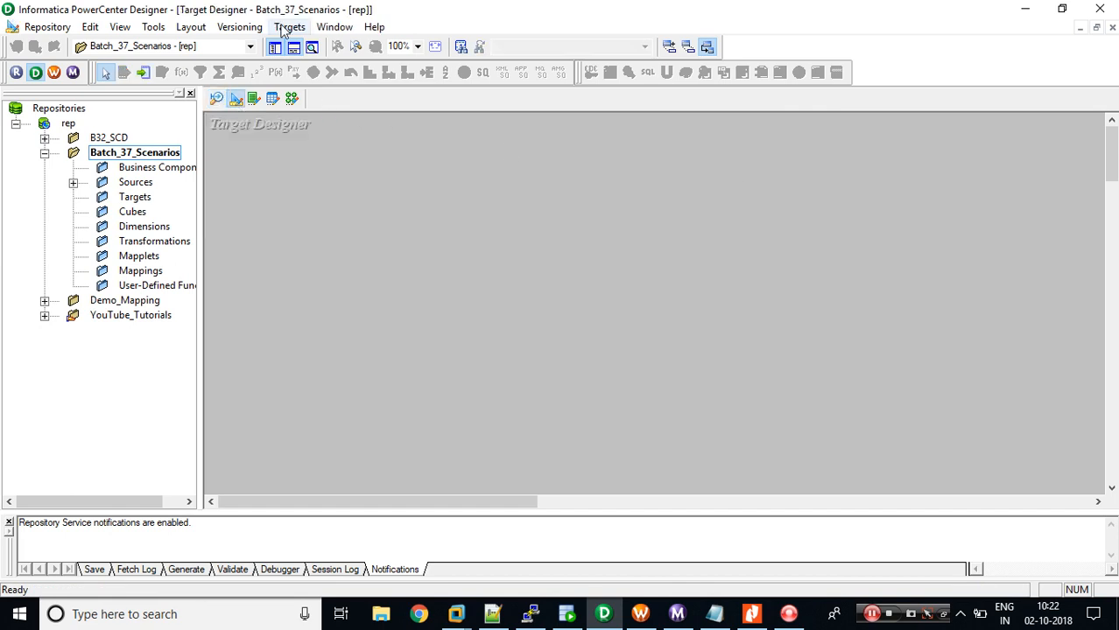
click(288, 27)
click(315, 43)
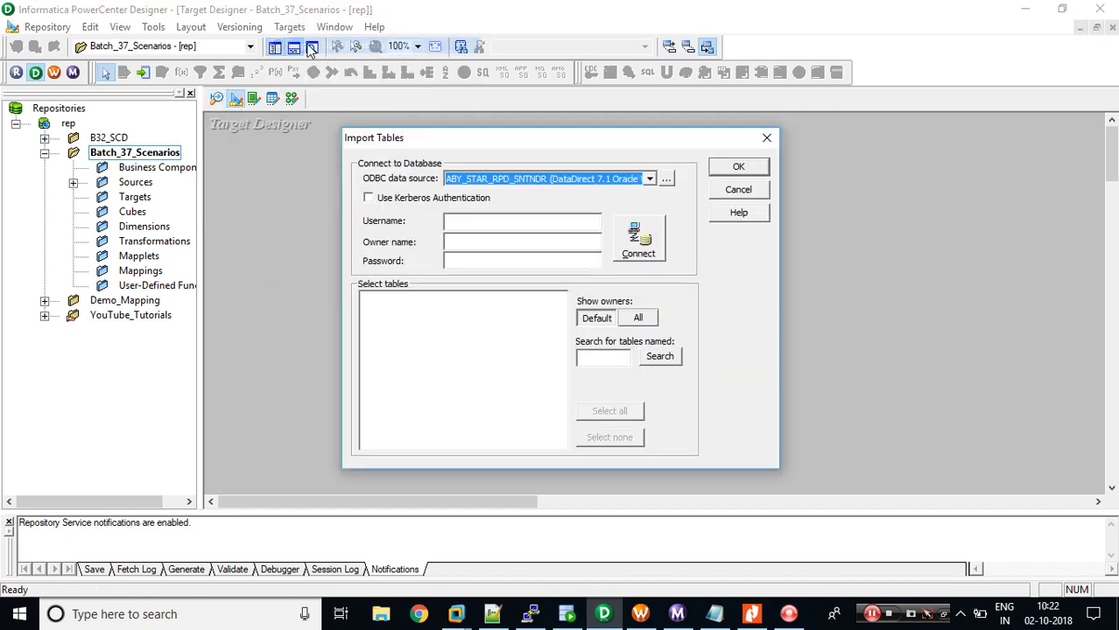
click(472, 224)
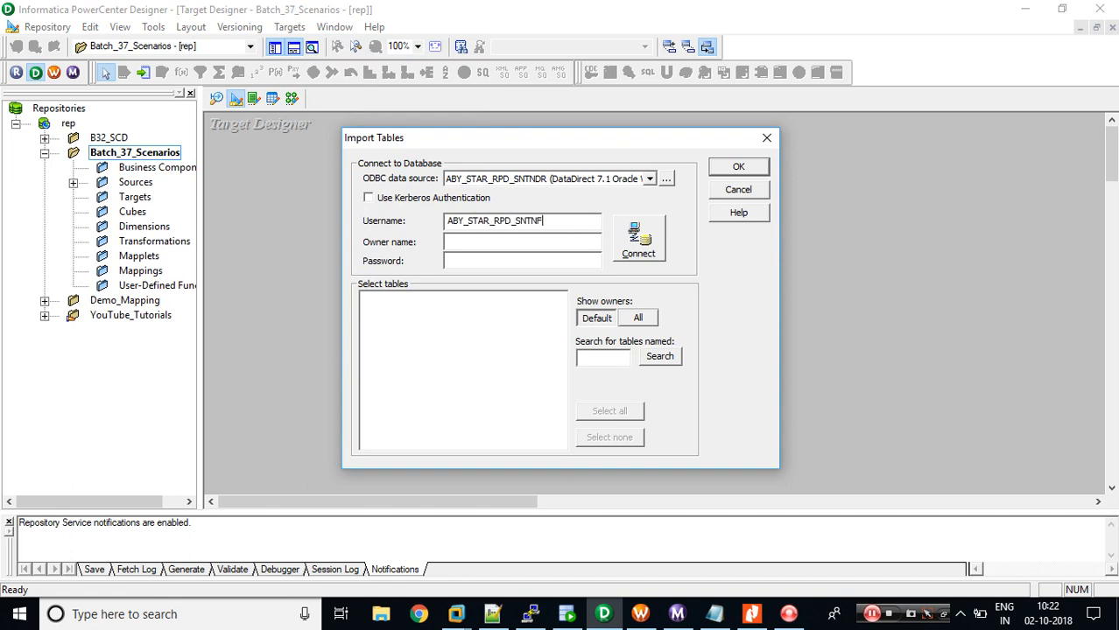
text(ABY_STAR_RPD_SNTNDR)
key(Tab)
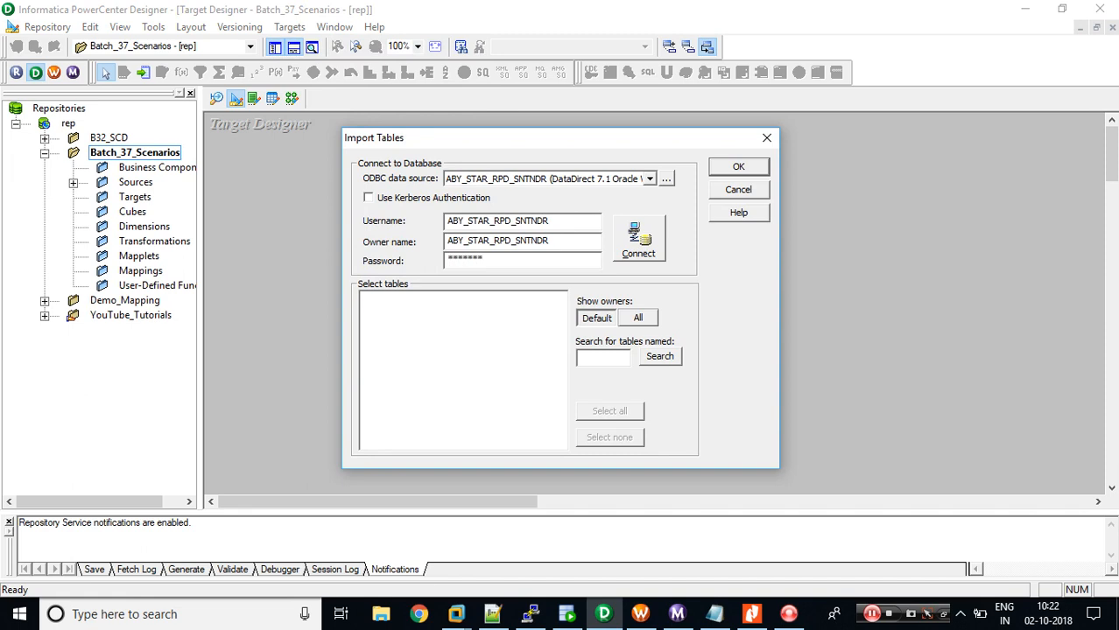
key(Return)
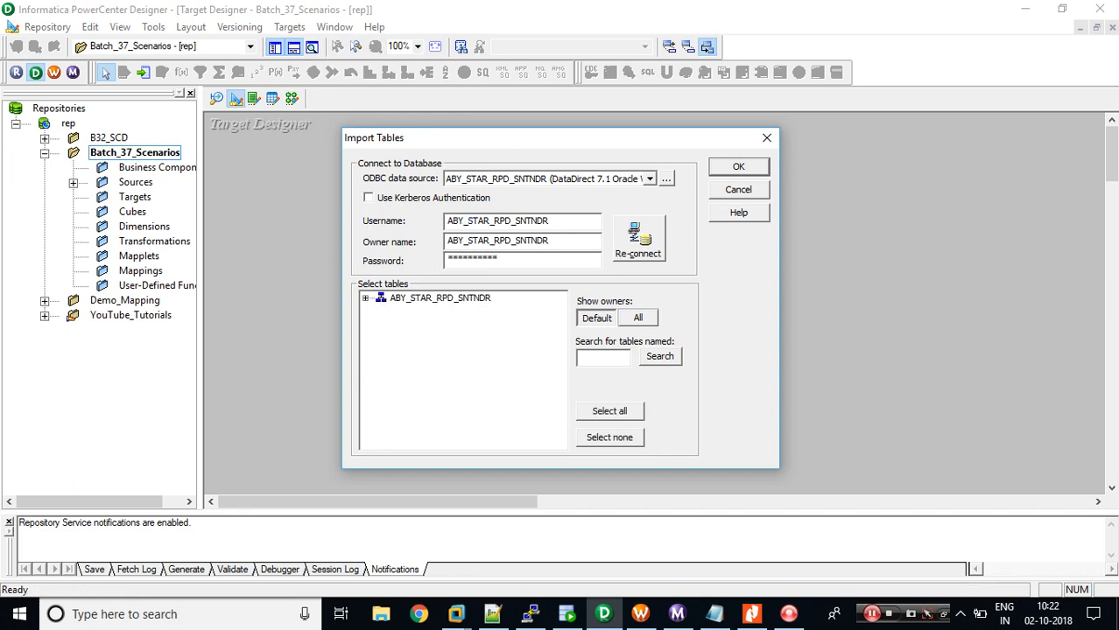
Step: Import the SCNR_1_TGT table from the ABY_STAR_RPD_SNTNDR schema as a target definition
click(365, 298)
click(380, 312)
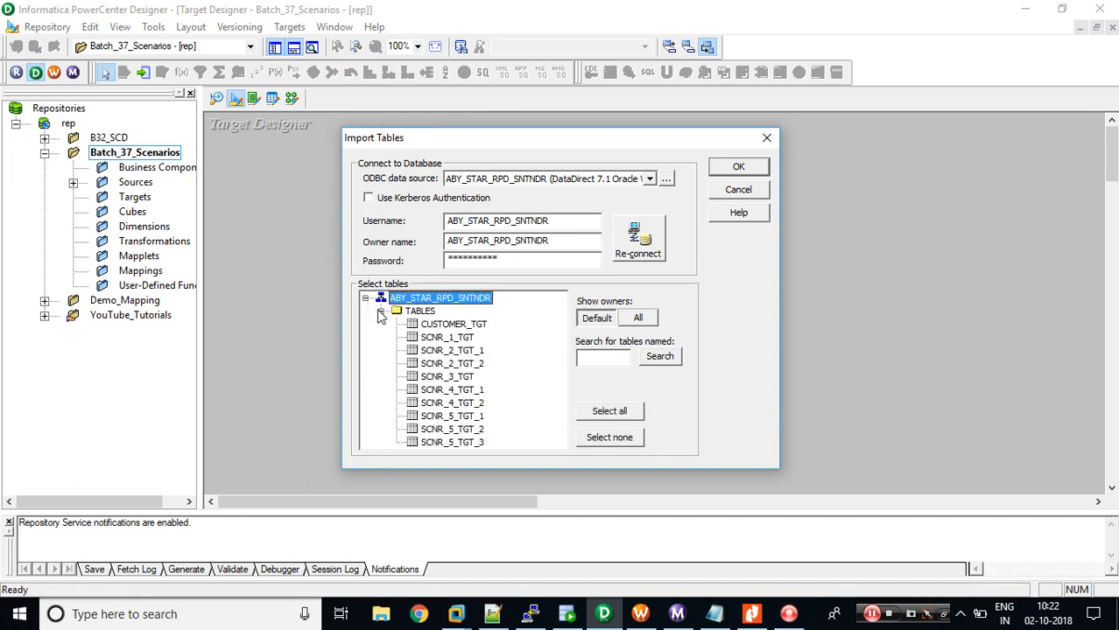
click(446, 338)
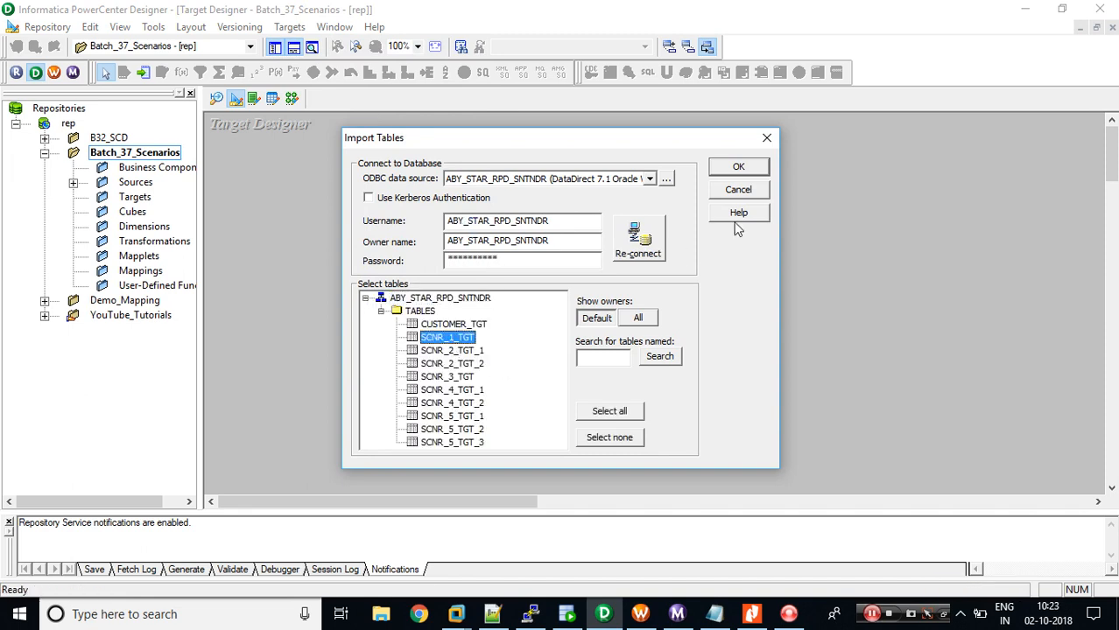
click(738, 168)
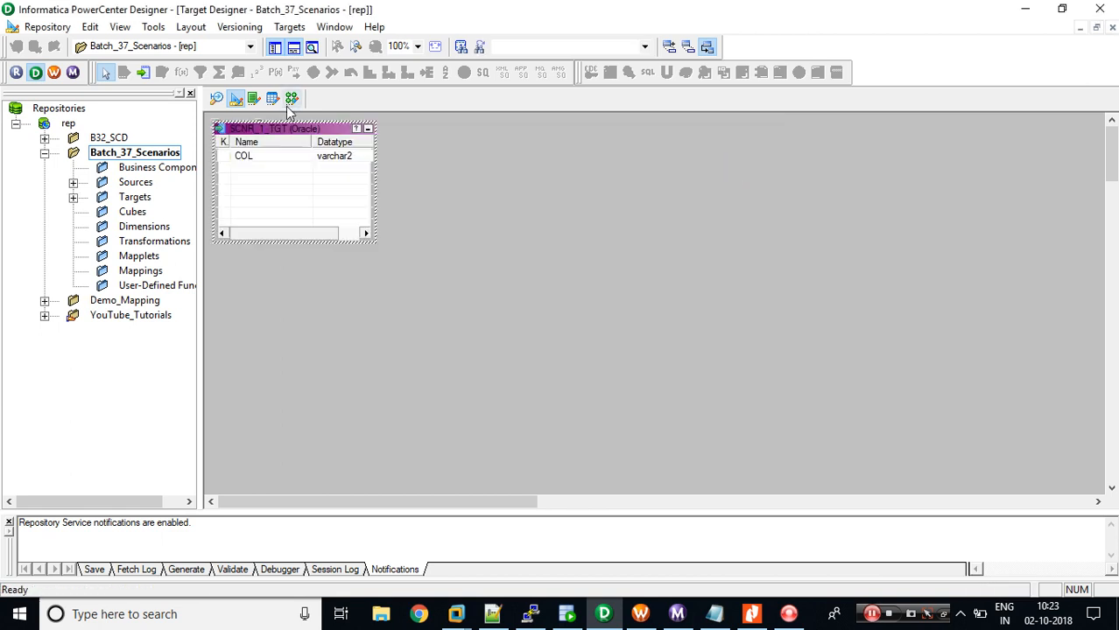
Step: In the Mapping Designer, place the SCNR_1_SRC source and name the new mapping m_SCNR_1_Converting_Column_to_Rows
click(291, 99)
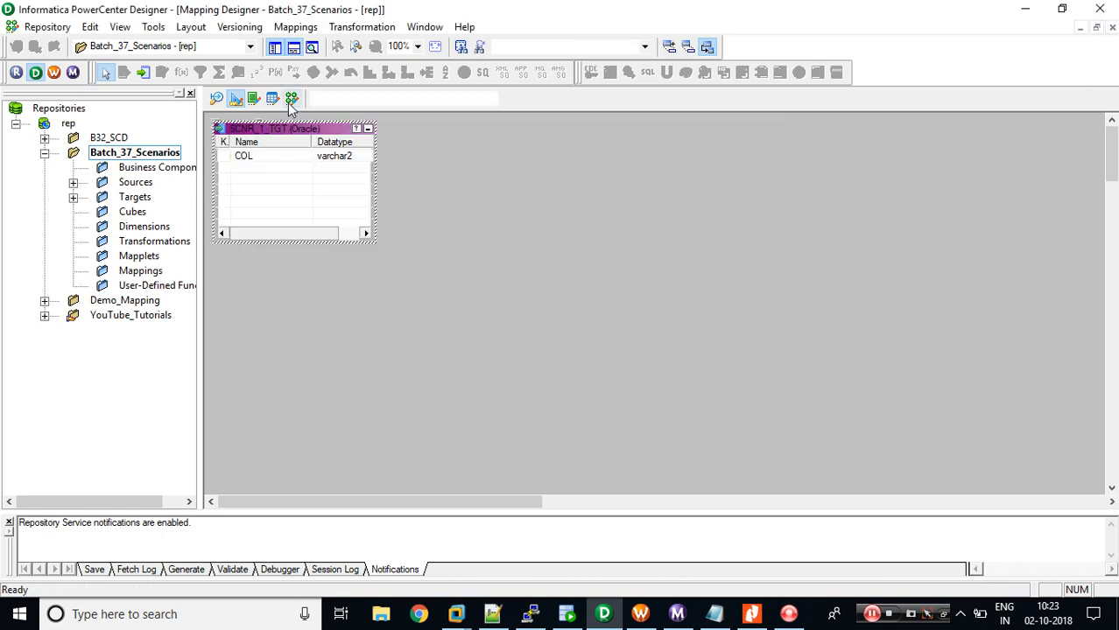
double_click(134, 183)
double_click(166, 196)
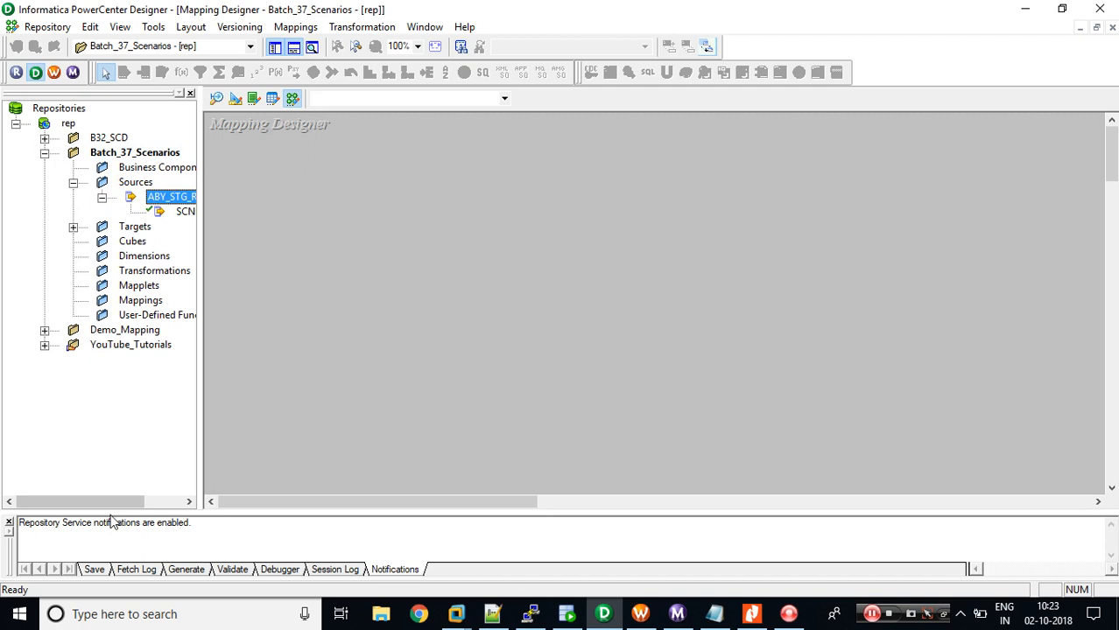
drag(83, 501, 122, 501)
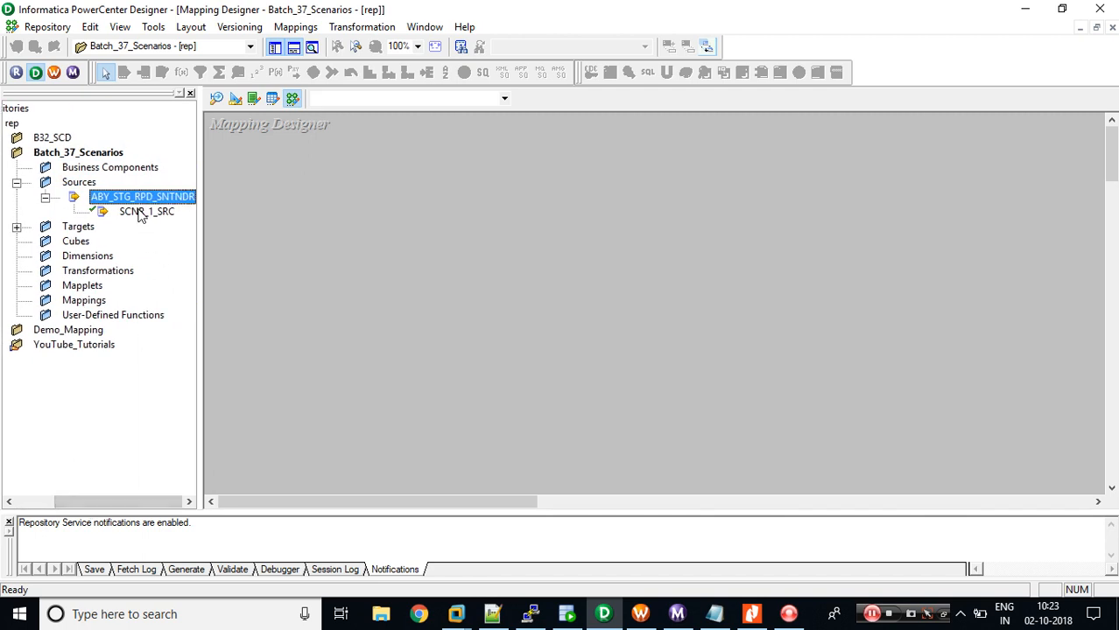
drag(140, 212, 314, 248)
drag(377, 280, 378, 282)
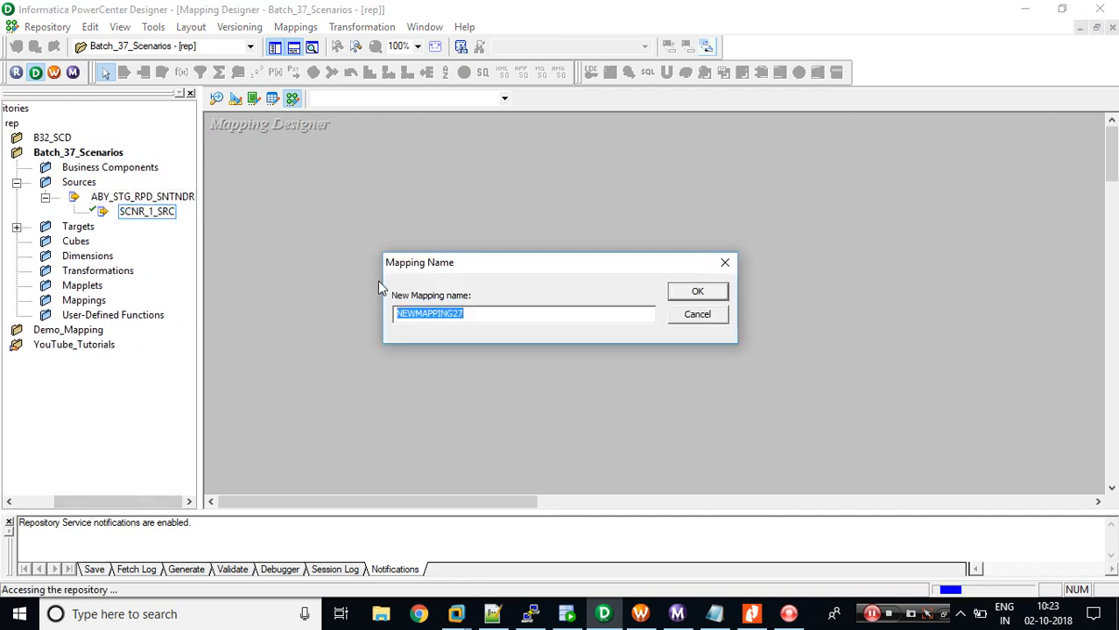
text(m_SCNR_1_Converting_Column_to_R)
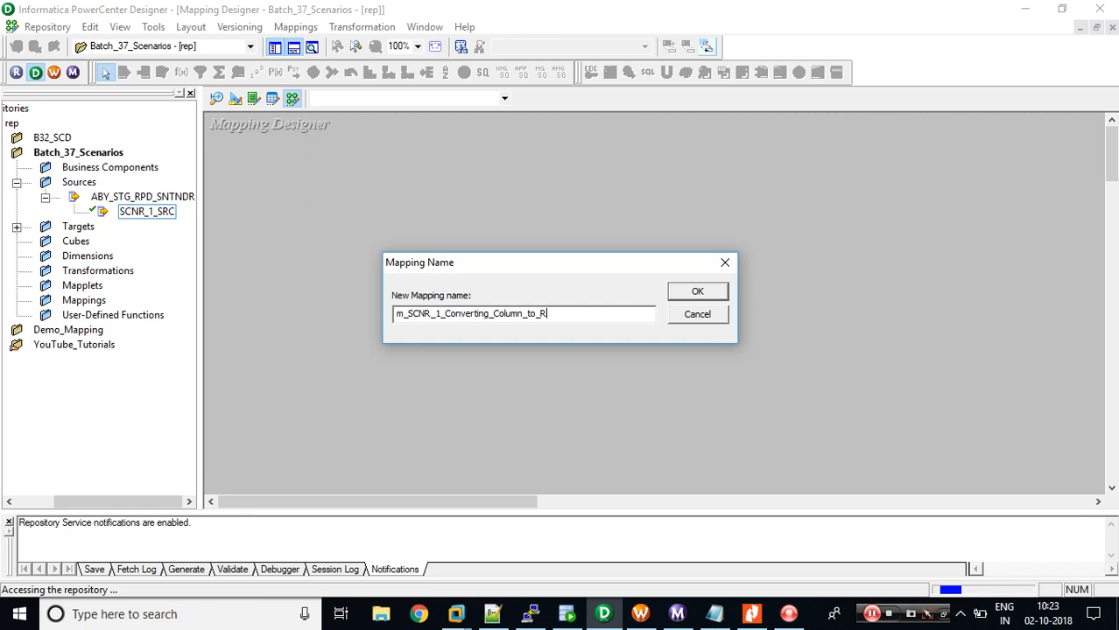
text(s)
key(Return)
Step: Reposition the source definition and add the SCNR_1_TGT target to the mapping, well to the right of the source qualifier
drag(429, 287, 331, 216)
double_click(78, 226)
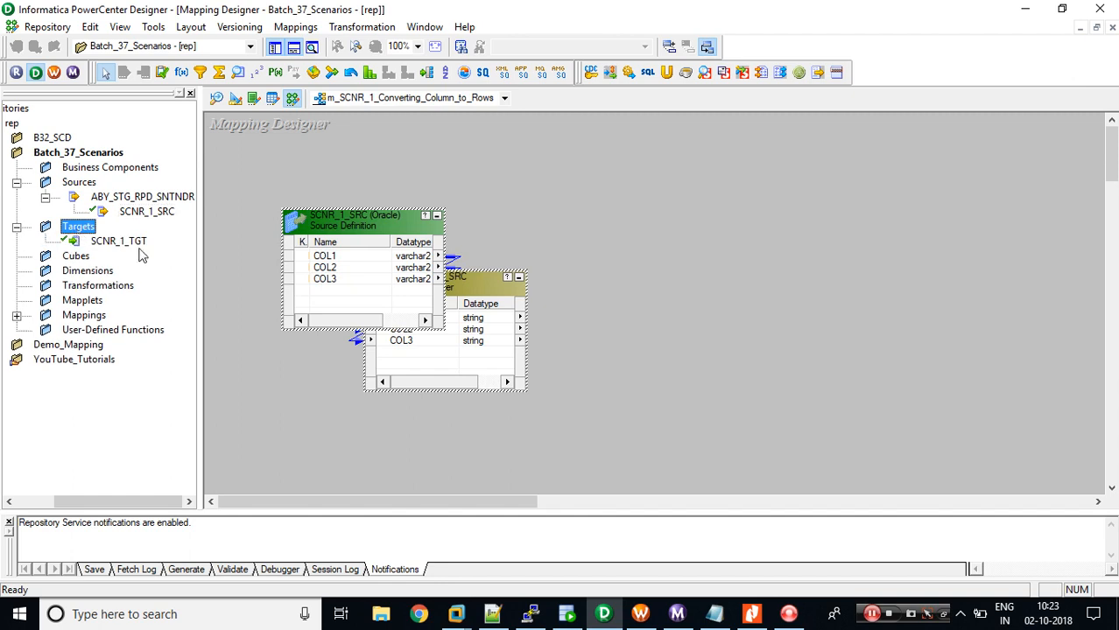
click(118, 240)
drag(501, 246, 811, 257)
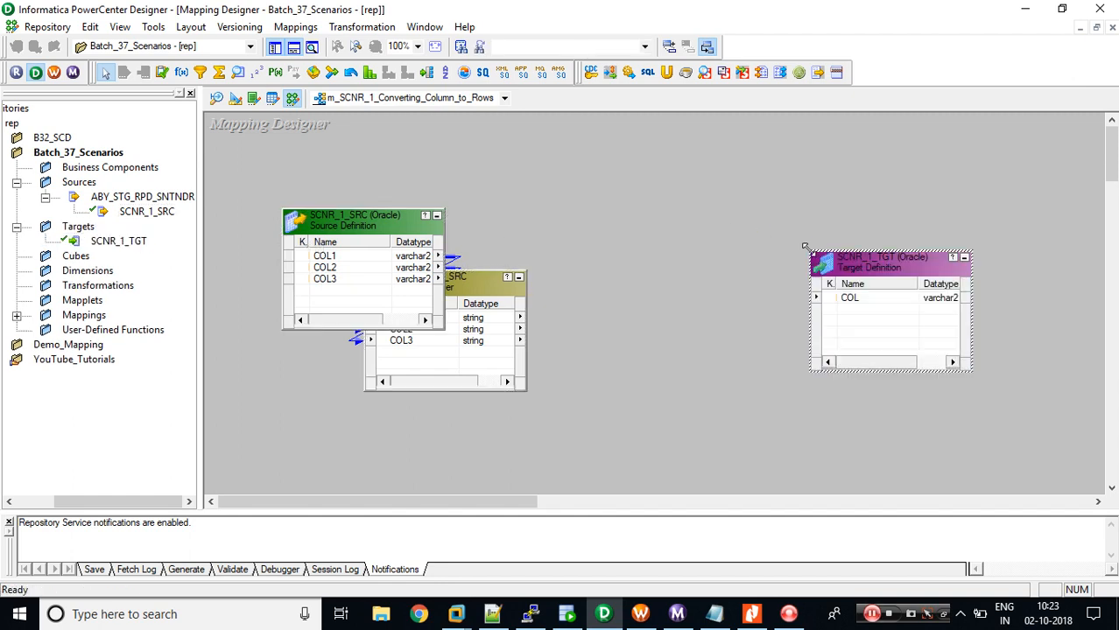
Step: Hide the navigator and output windows and move the SCNR_1_TGT target farther from the source to make room for transformations
click(275, 47)
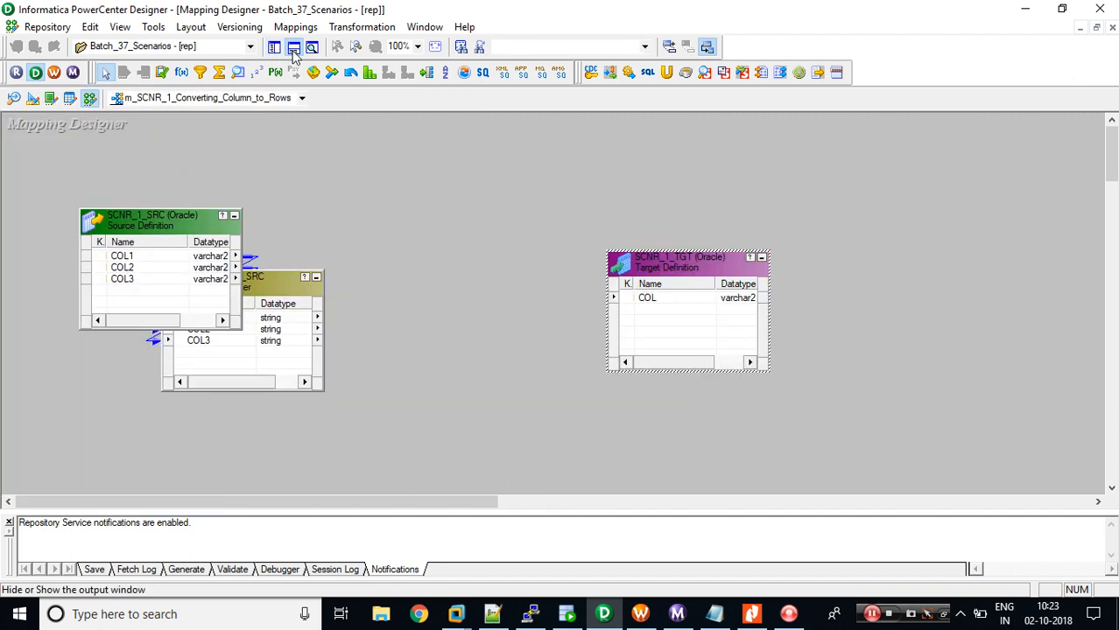
click(293, 47)
drag(660, 267, 853, 279)
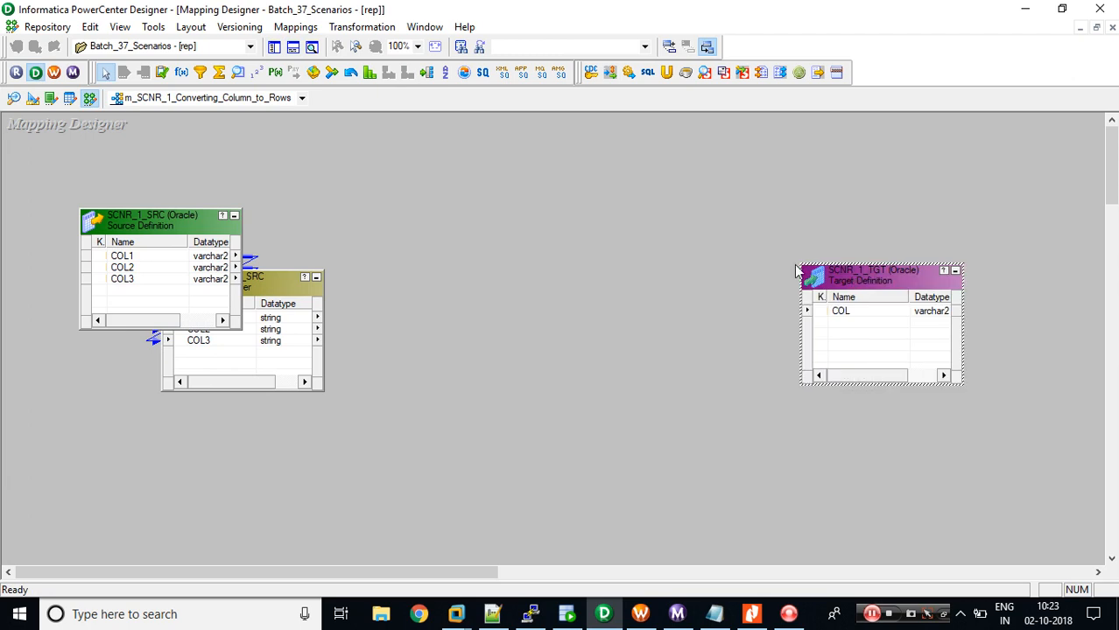
Step: Create an Expression transformation named EXP_COL1 in the mapping
click(343, 26)
click(361, 72)
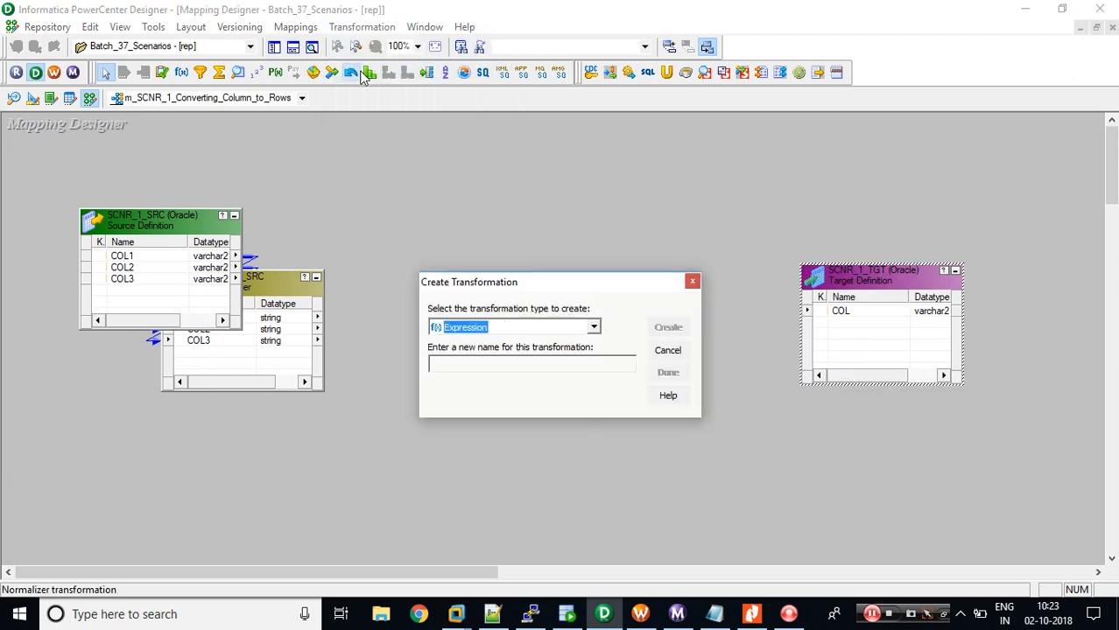
text(EXP_COL)
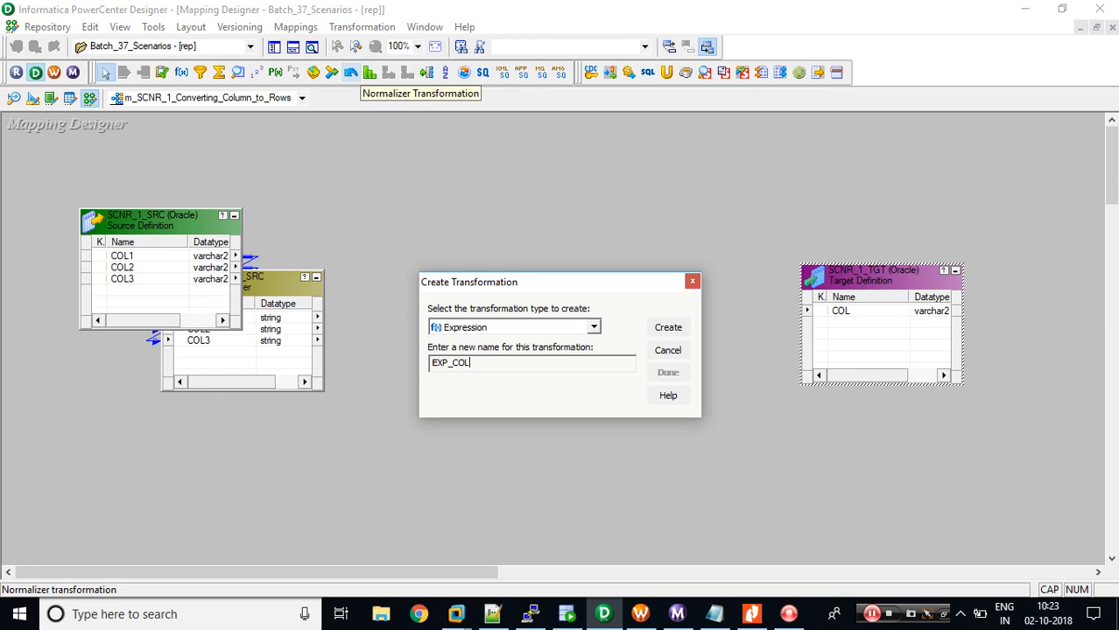
text(1)
key(Return)
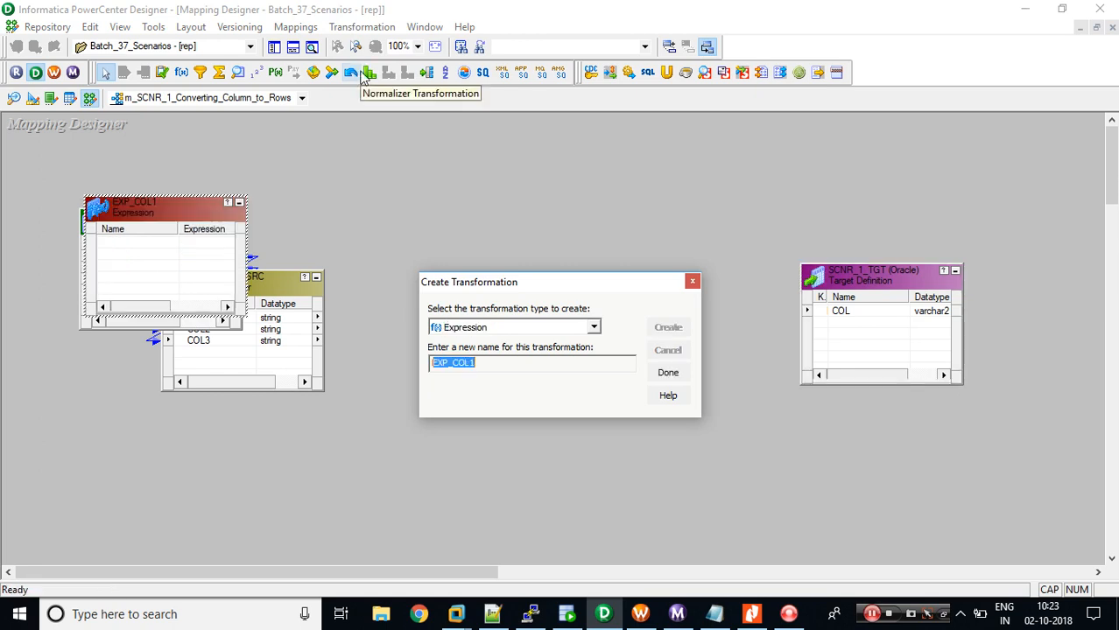
Step: Create two more Expression transformations named EXP_COL2 and EXP_COL3
key(BackSpace)
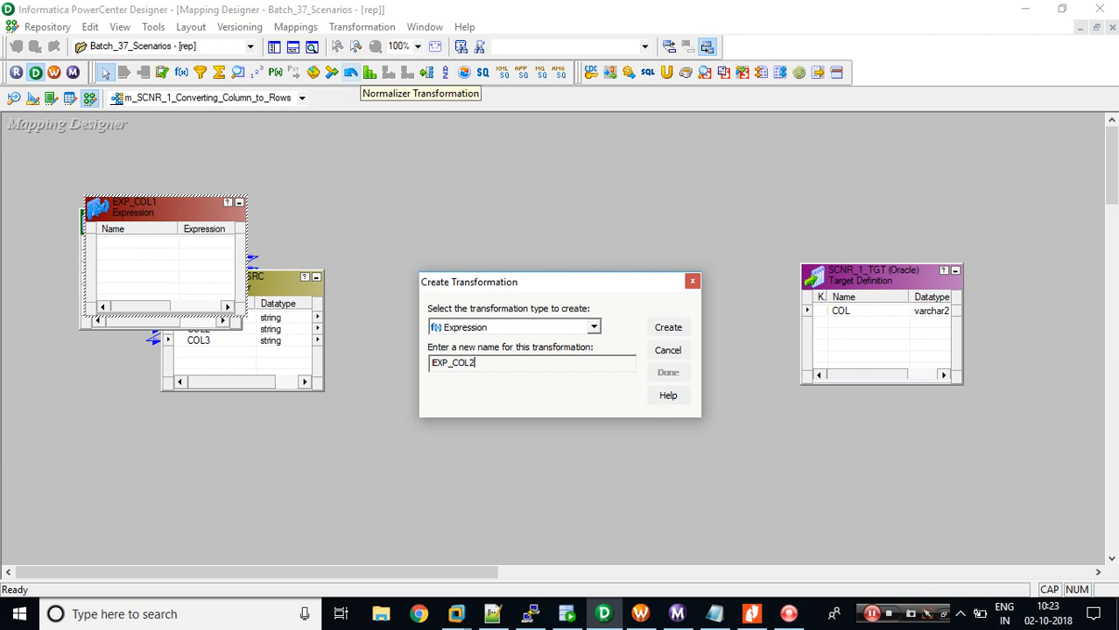
text(2)
key(Return)
key(End)
key(BackSpace)
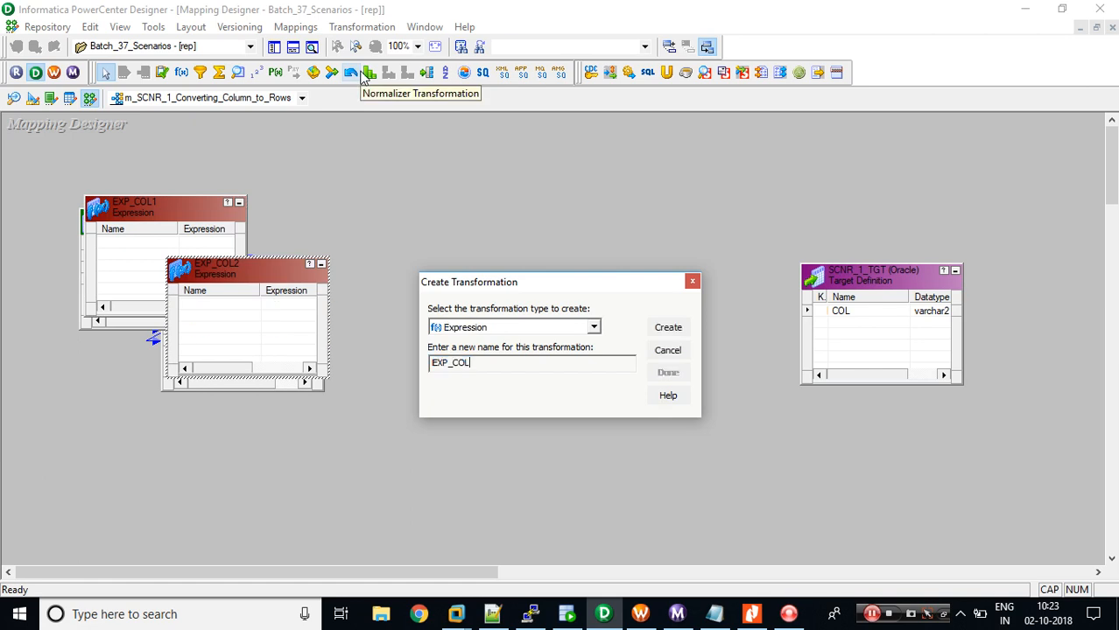
text(3)
key(Return)
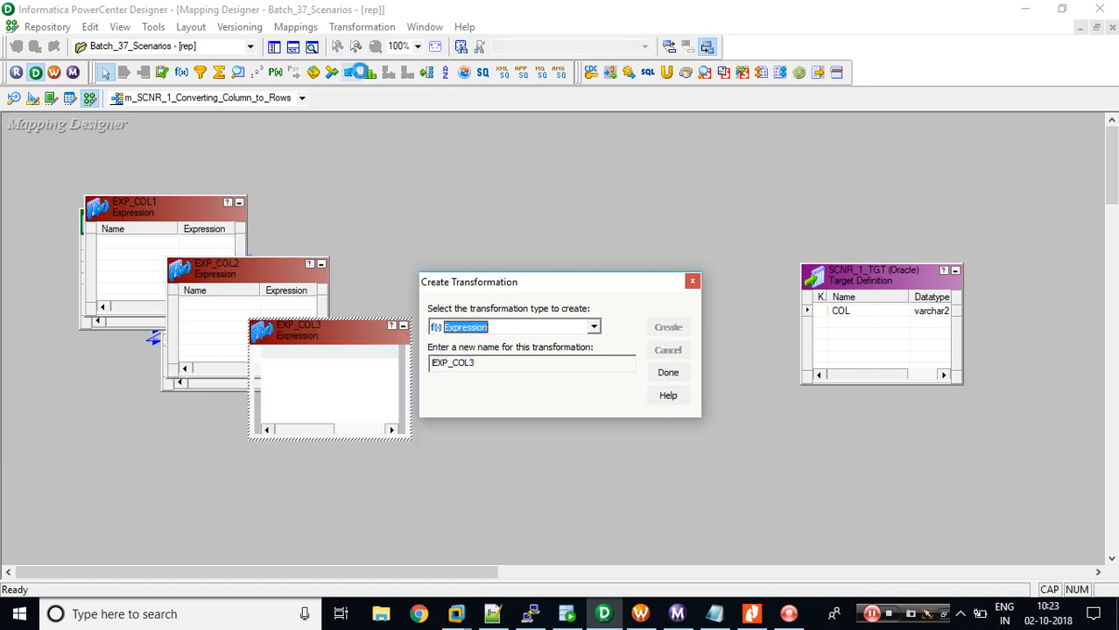
Step: Finish creating transformations and stack EXP_COL1, EXP_COL2 and EXP_COL3 vertically between the source qualifier and the target
key(Return)
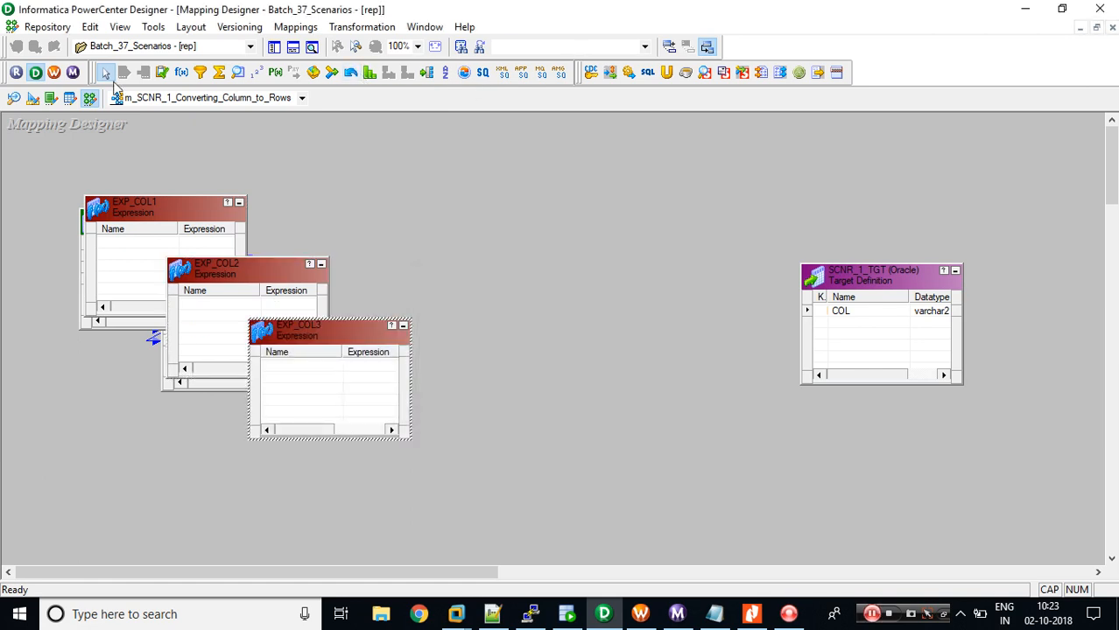
drag(162, 201, 533, 147)
drag(262, 275, 561, 308)
drag(359, 349, 553, 463)
Step: Link COL1, COL2 and COL3 of the source qualifier to EXP_COL1, EXP_COL2 and EXP_COL3 respectively
click(268, 331)
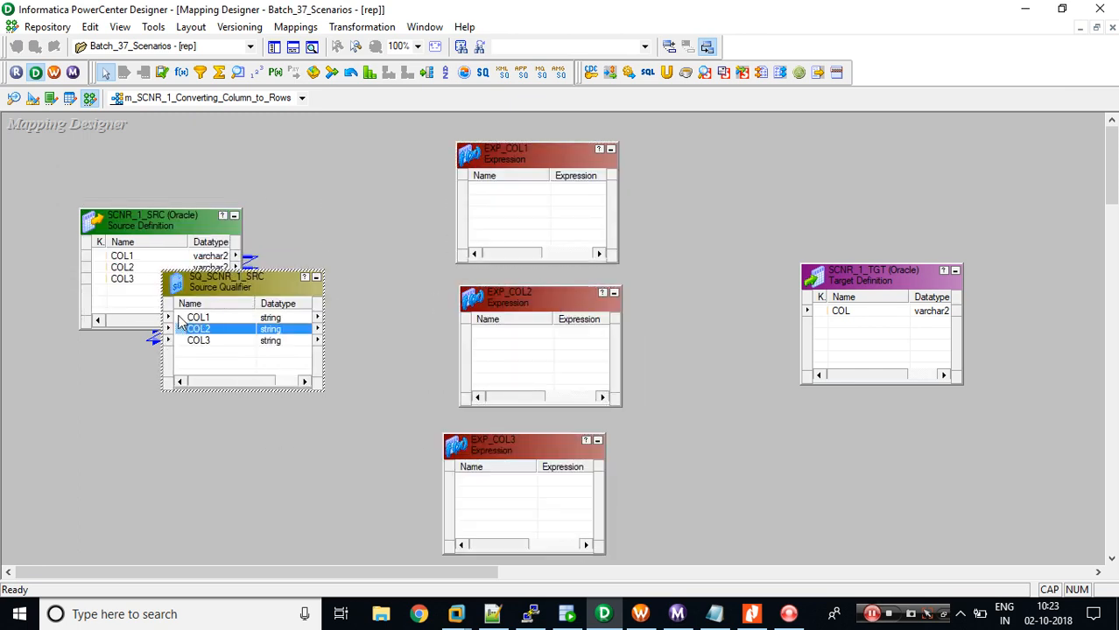
drag(185, 319, 506, 189)
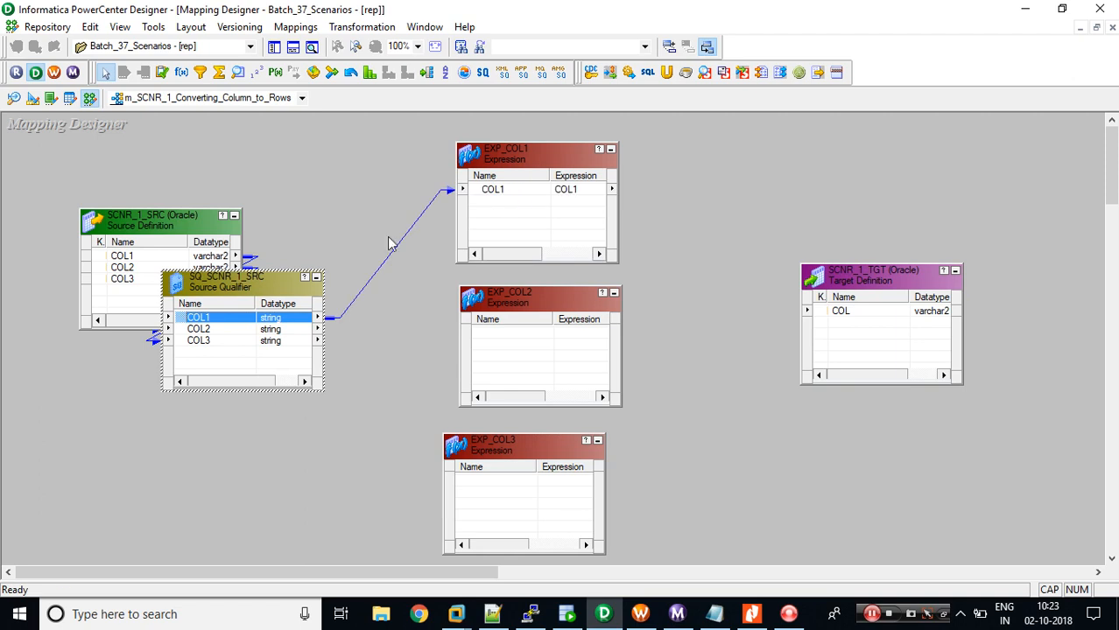
drag(197, 329, 515, 361)
drag(198, 341, 508, 496)
Step: Paste two copies of the SCNR_1_TGT target and stack all three targets opposite the three expressions
drag(852, 280, 830, 166)
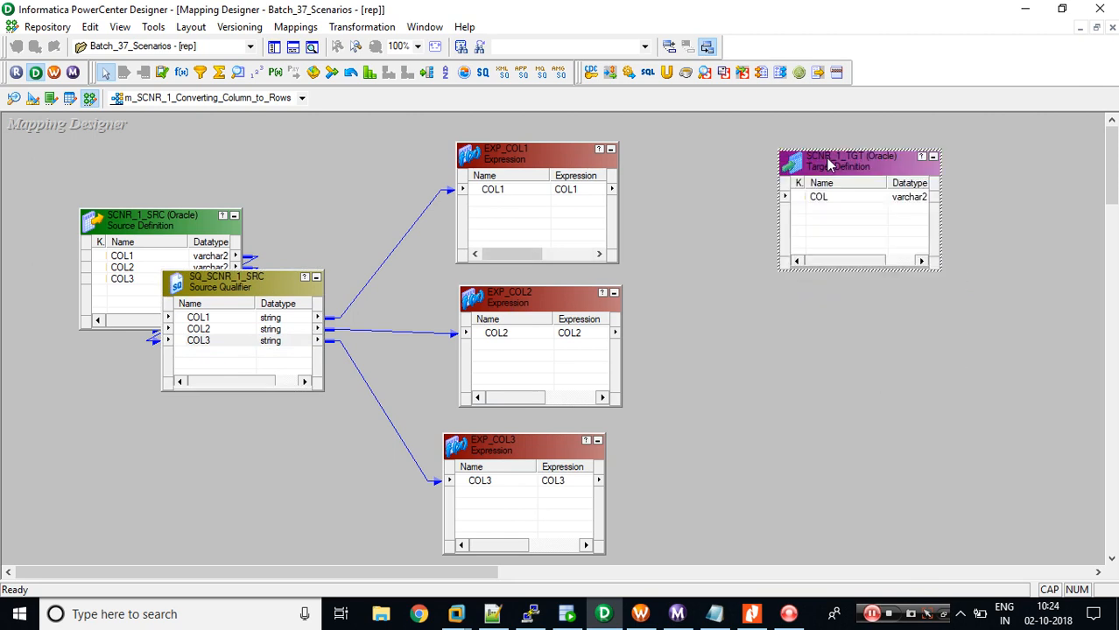
click(805, 312)
key(ctrl+v)
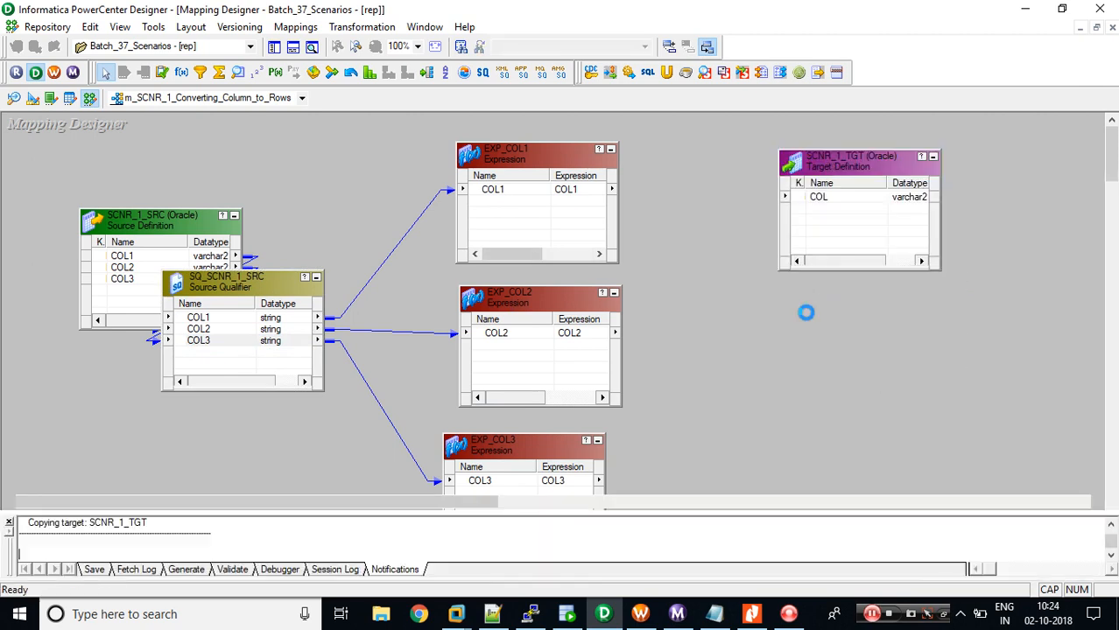
key(ctrl+v)
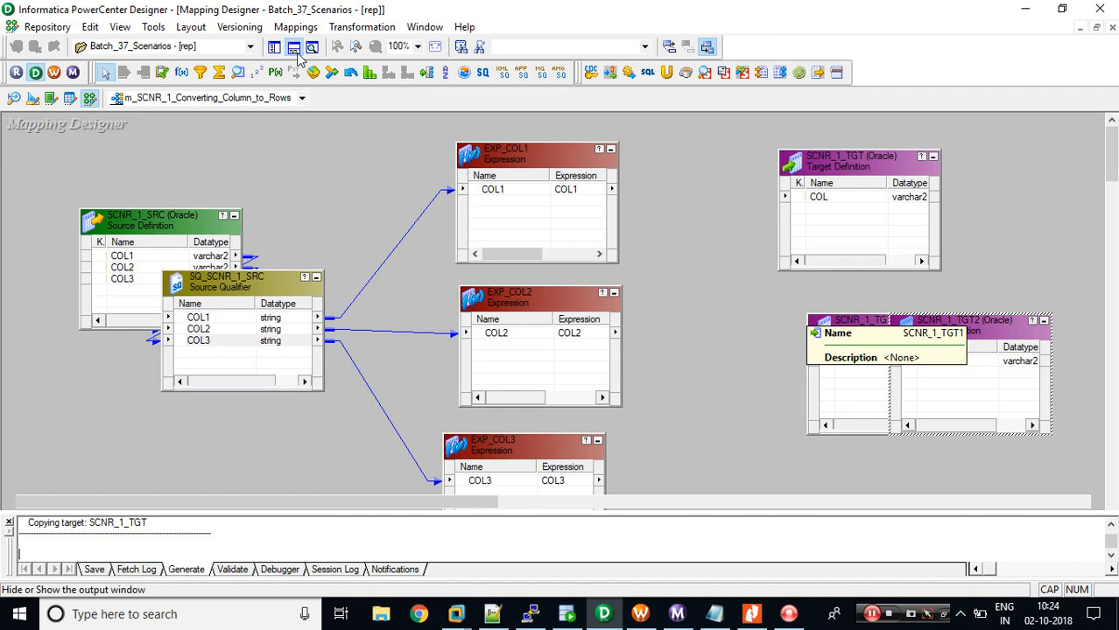
click(295, 48)
drag(844, 323, 818, 294)
drag(951, 320, 867, 444)
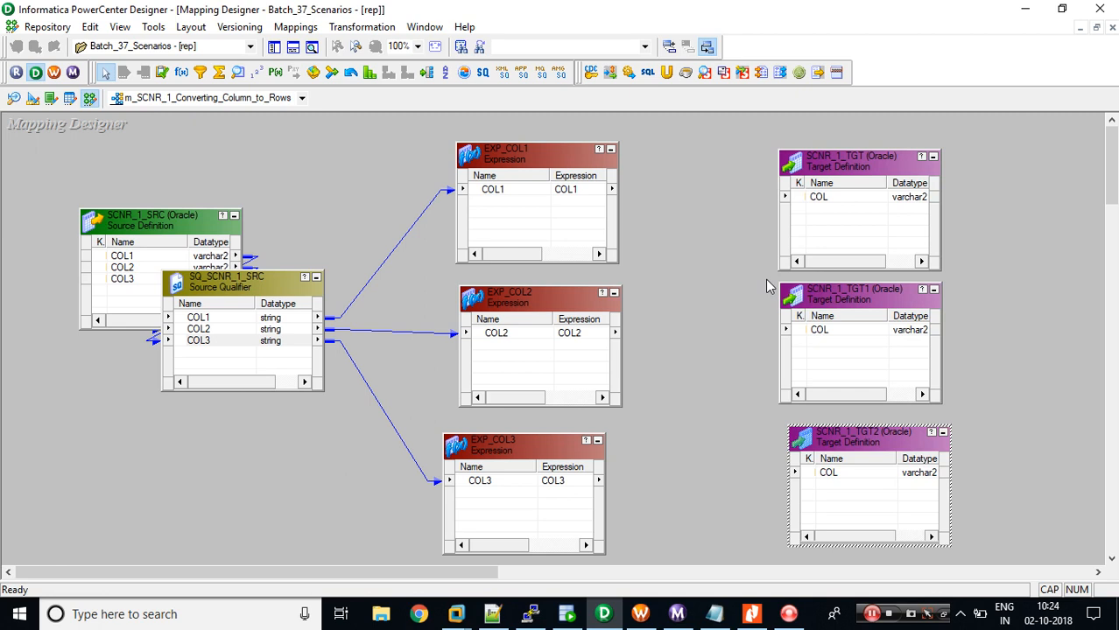
Step: Link COL1, COL2 and COL3 from their expressions to the COL port of SCNR_1_TGT, SCNR_1_TGT1 and SCNR_1_TGT2 respectively
mouse_move(765, 279)
mouse_down()
mouse_move(928, 464)
mouse_move(949, 560)
mouse_move(962, 555)
mouse_up()
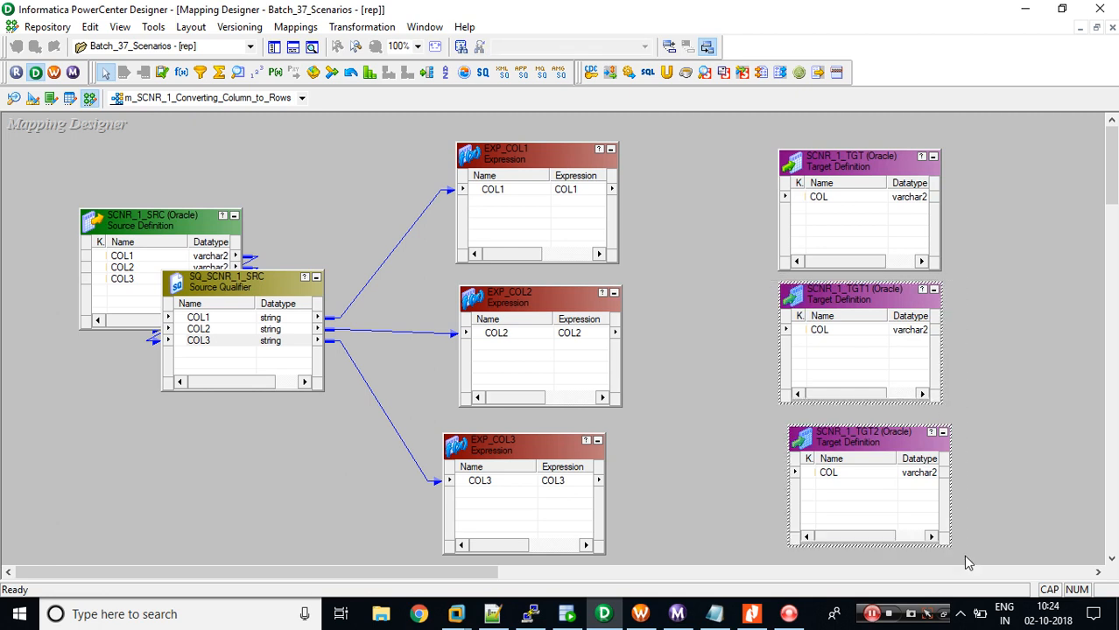
drag(491, 198, 806, 214)
drag(501, 335, 823, 332)
drag(474, 484, 817, 477)
click(676, 407)
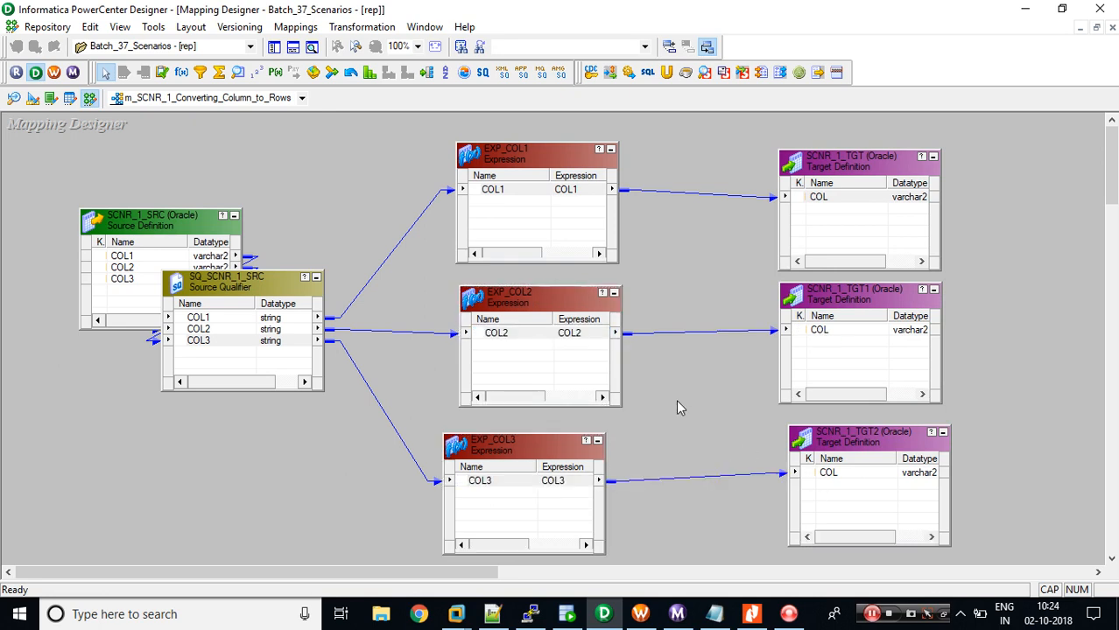
Step: Save the mapping and copy its name, m_SCNR_1_Converting_Column_to_Rows, from the mapping's edit dialog
key(ctrl+s)
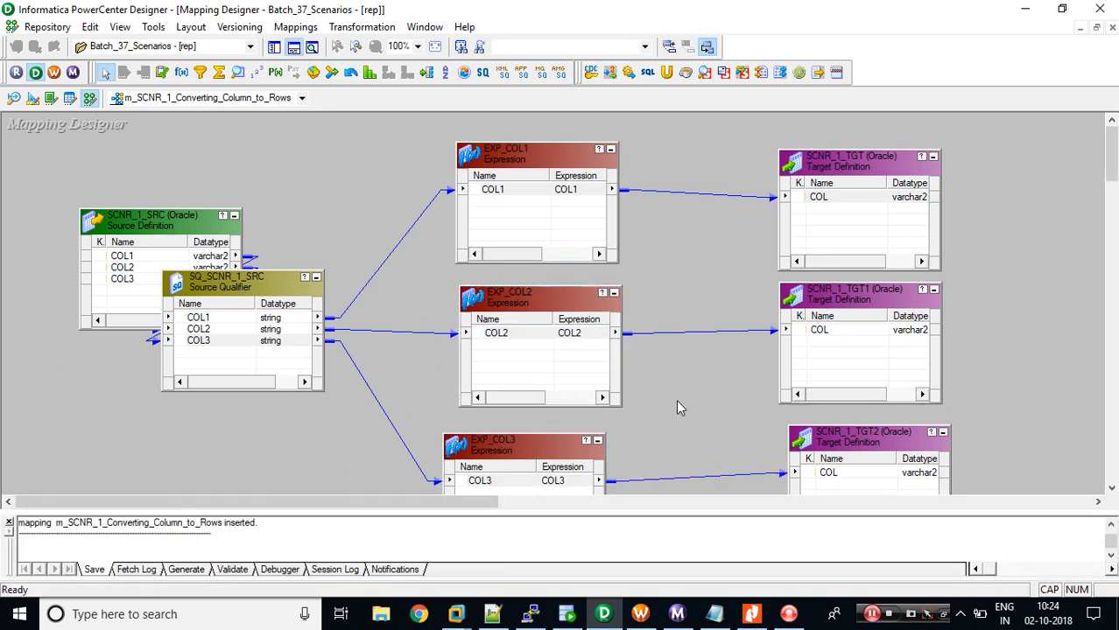
key(Caps_Lock)
key(alt+m)
key(e)
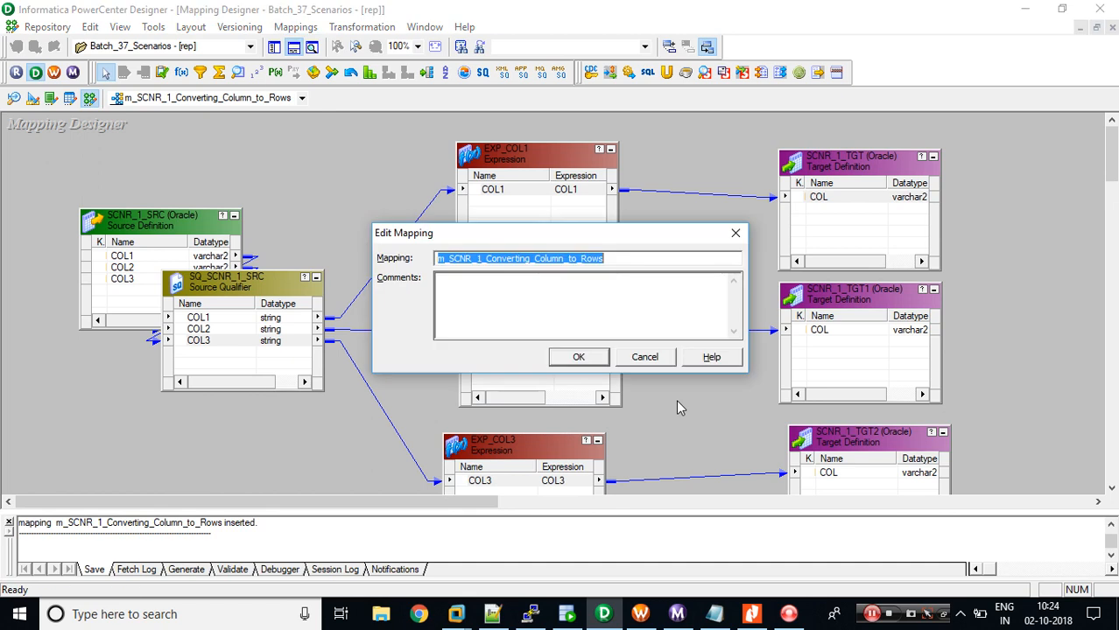
key(Escape)
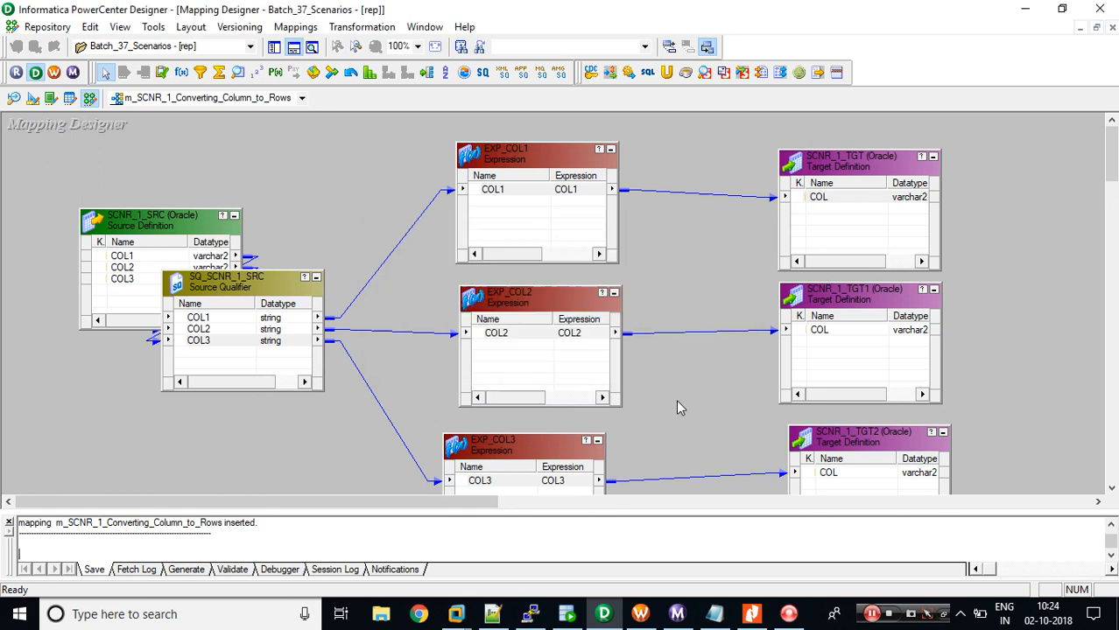
Step: Switch to Workflow Manager and create a workflow named wf_s_m_SCNR_1_Converting_Column_to_Rows
click(640, 614)
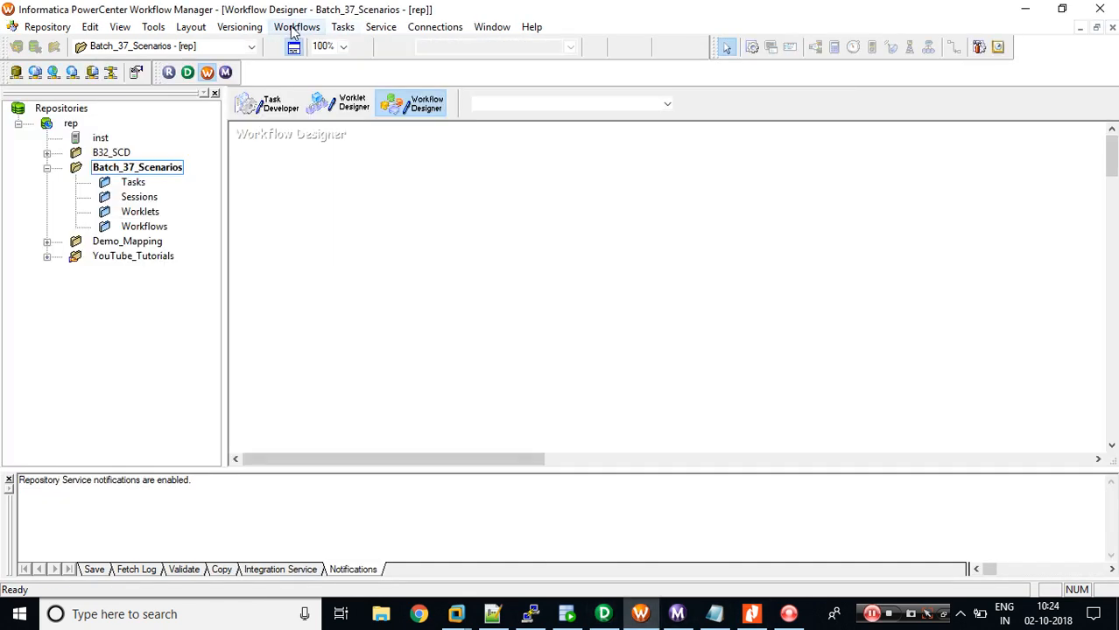
click(295, 27)
click(302, 48)
text(wf)
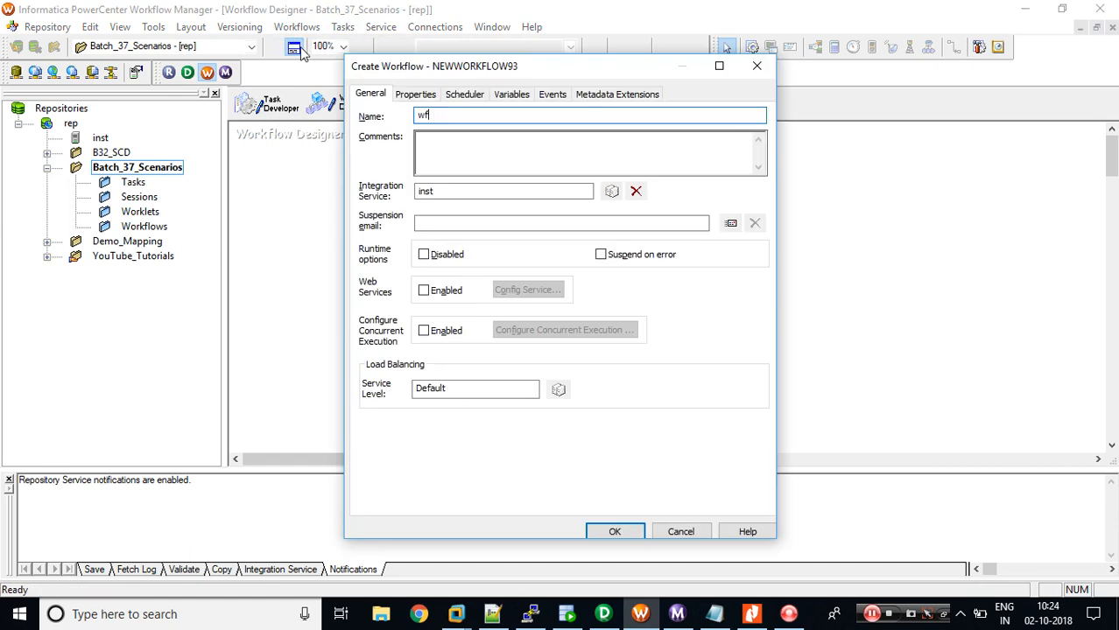
text(_s_)
key(ctrl+v)
key(Return)
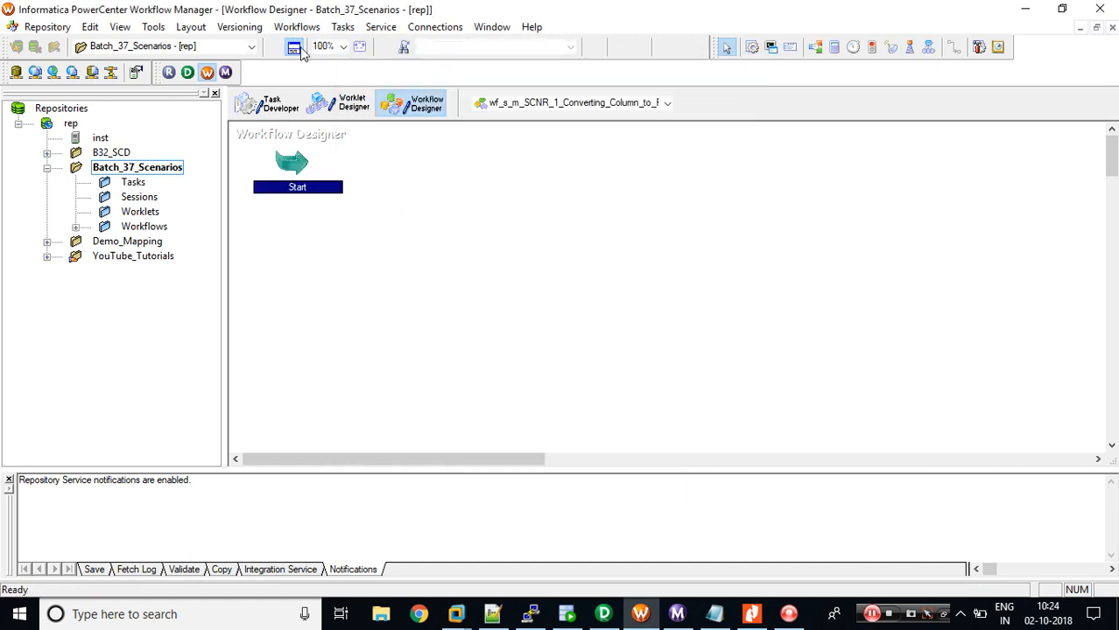
Step: Create a Session task named s_m_SCNR_1_Converting_Column_to_Rows and associate it with the m_SCNR_1_Converting_Column_to_Rows mapping
click(333, 27)
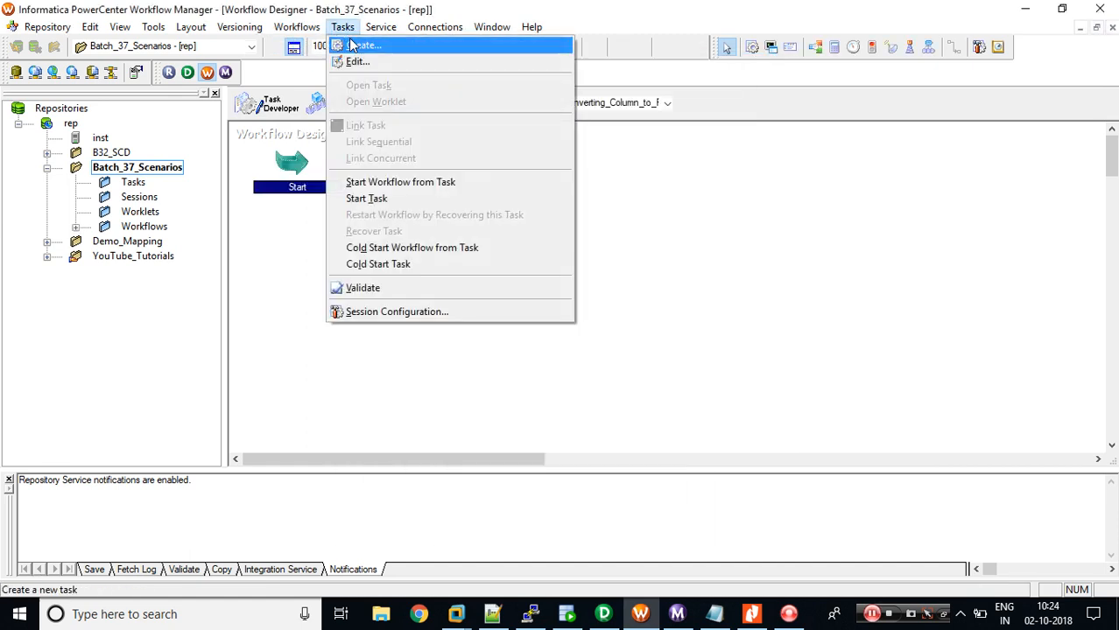
click(361, 44)
text(s)
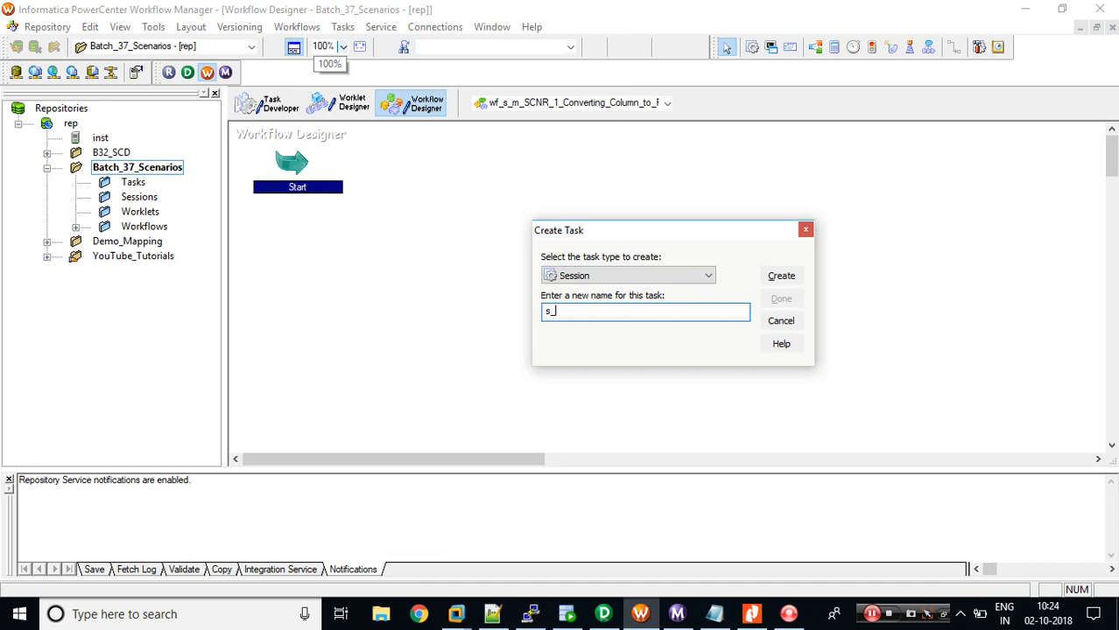
text(_)
text(m_SCNR_1_Converting_Column_to_Rows)
key(Return)
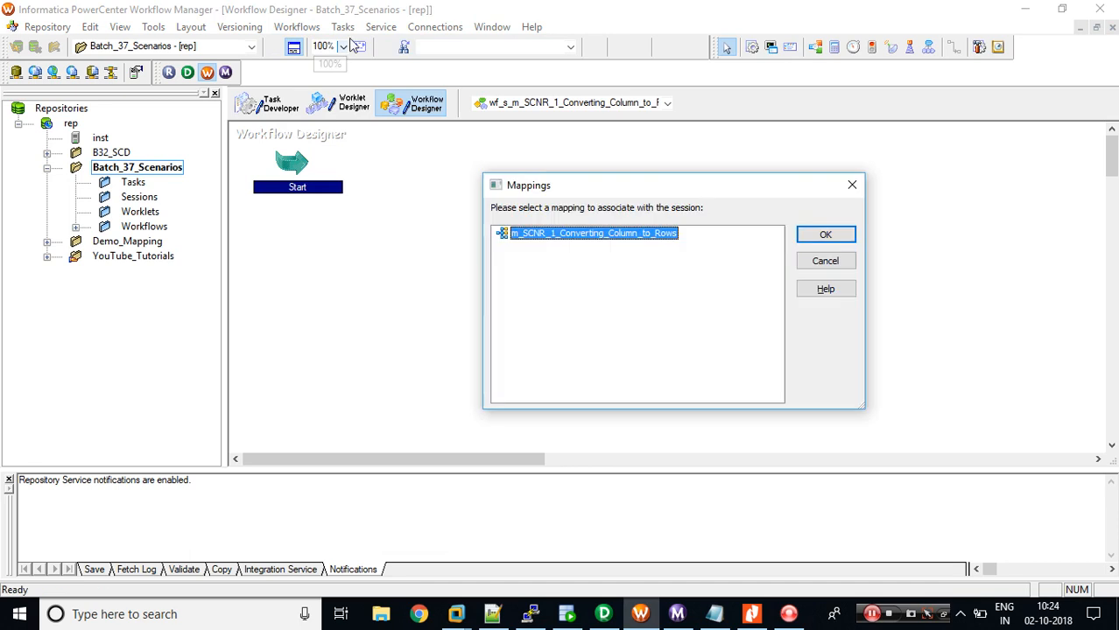
click(826, 237)
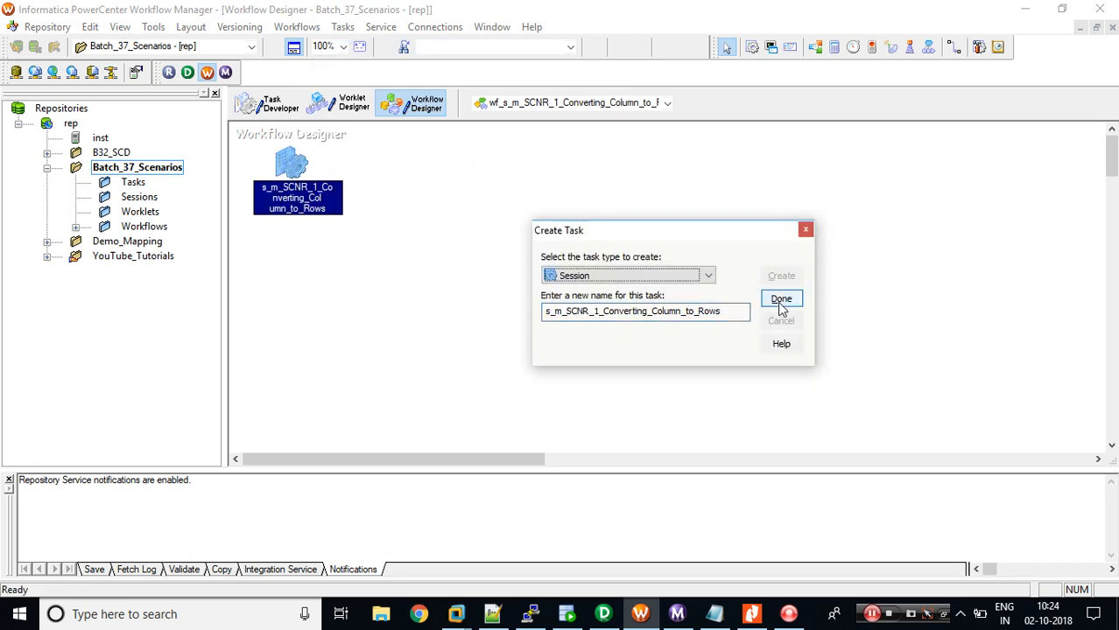
click(780, 299)
Step: Move the session task away from the Start task and link Start to the session
drag(293, 162, 524, 236)
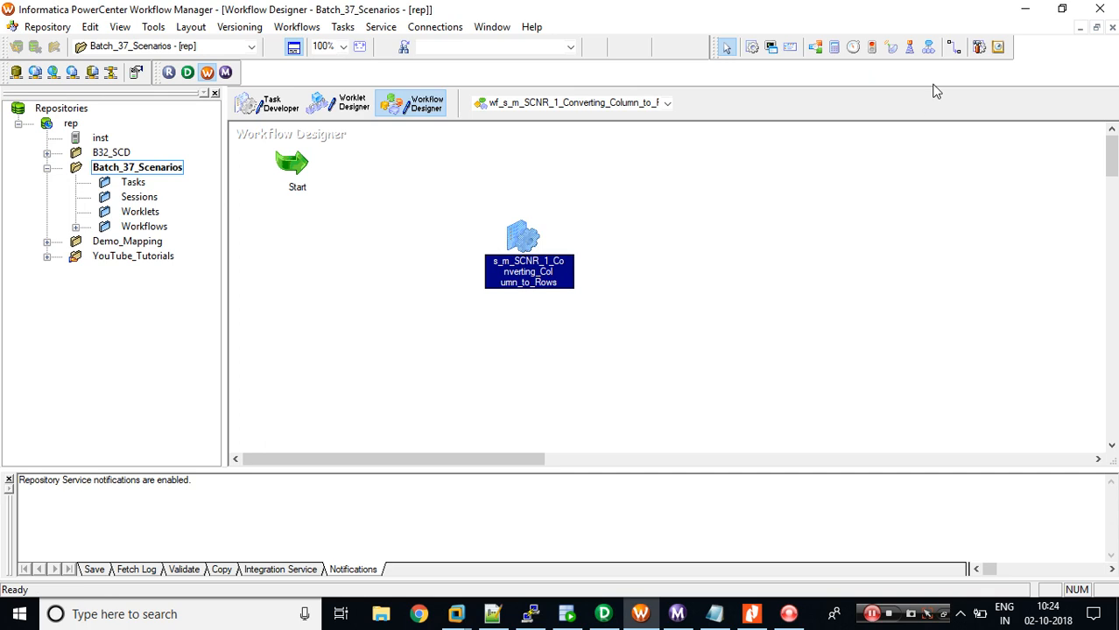
click(954, 50)
drag(302, 161, 525, 227)
Step: Open the session's mapping settings and examine the connections of SQ_SCNR_1_SRC and SCNR_1_TGT2
double_click(525, 231)
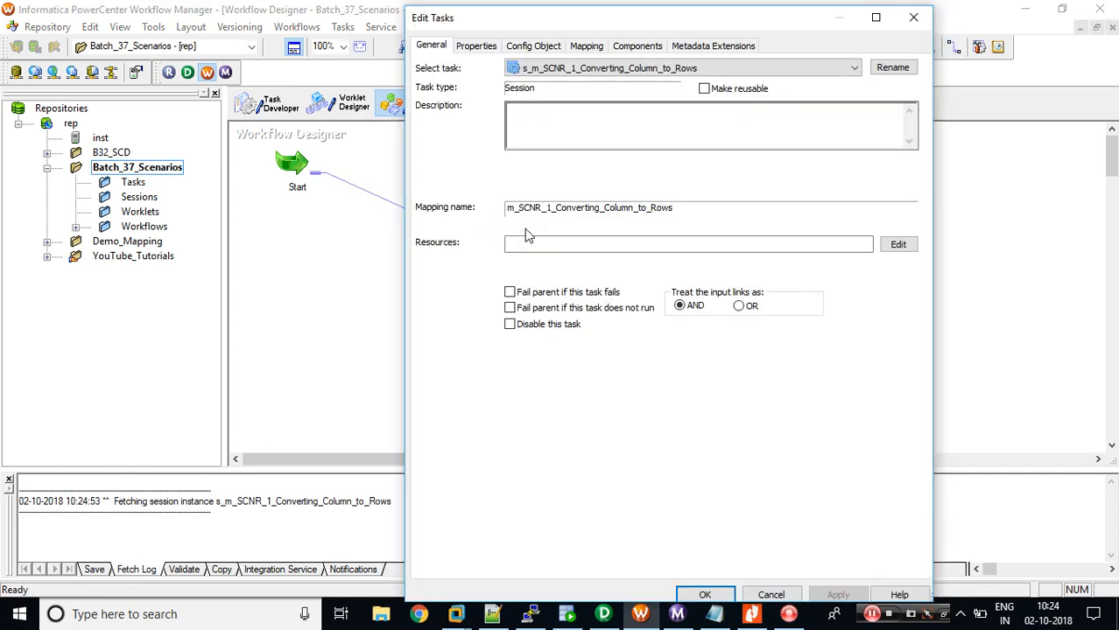
double_click(731, 18)
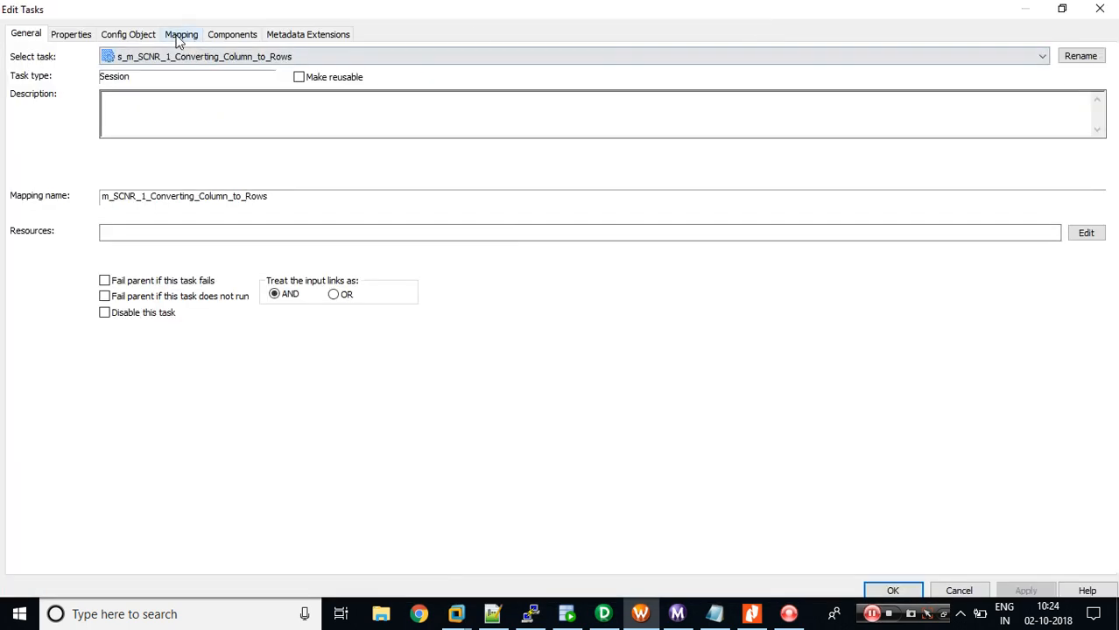
click(179, 35)
click(114, 163)
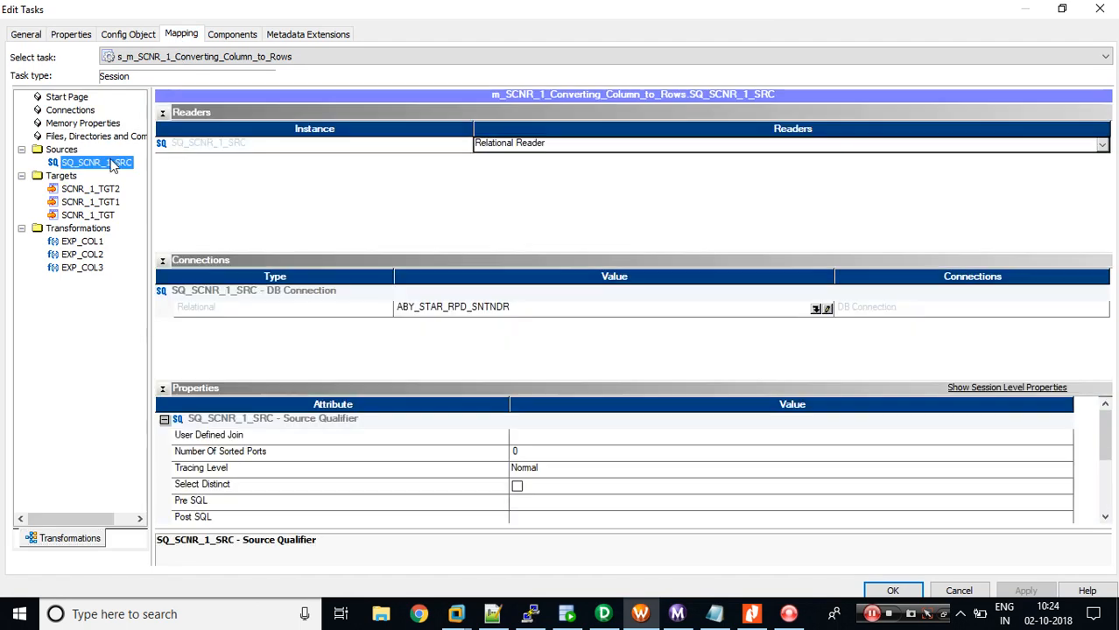
click(103, 191)
click(119, 163)
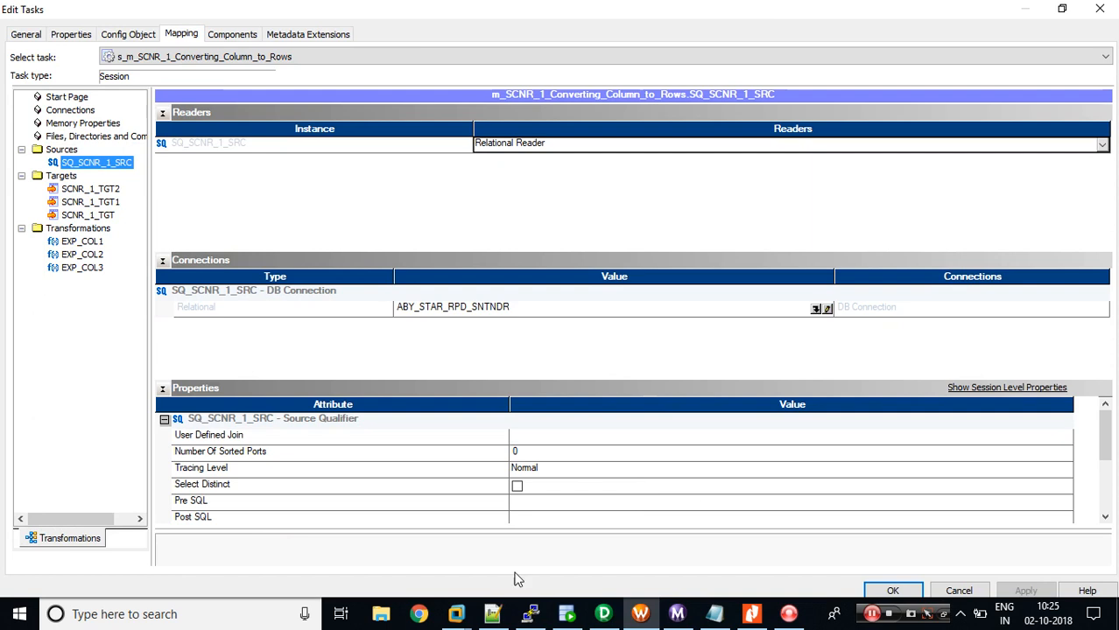
Step: Start a bracketed section header in Notepad++ with the folder name Batch_37_Scenarios, copied from the folder's properties in Workflow Manager
click(491, 616)
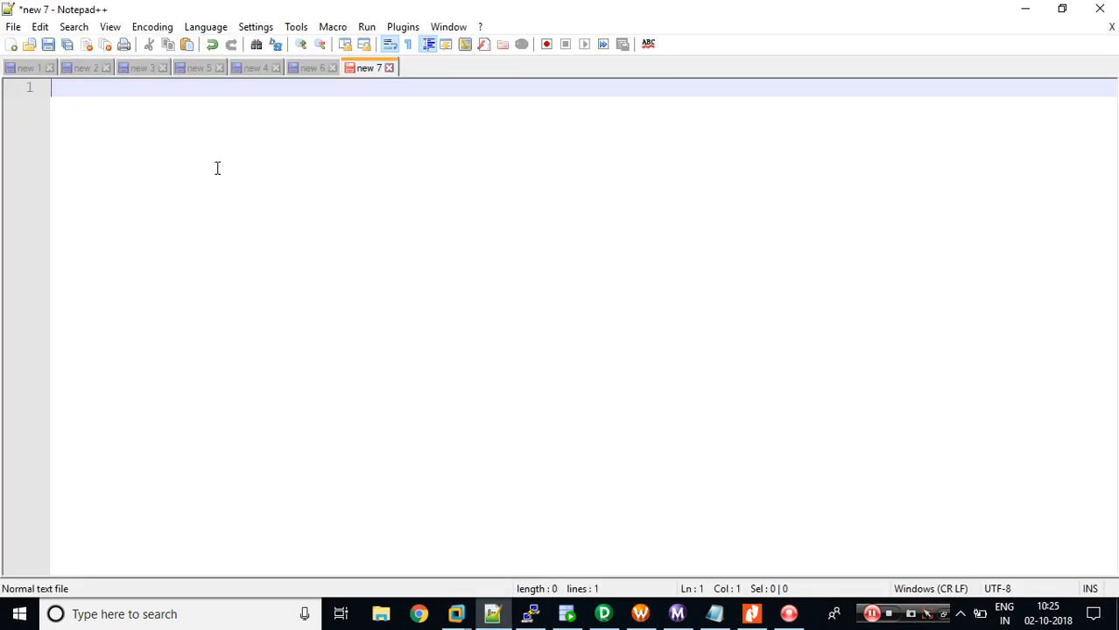
text([)
click(640, 614)
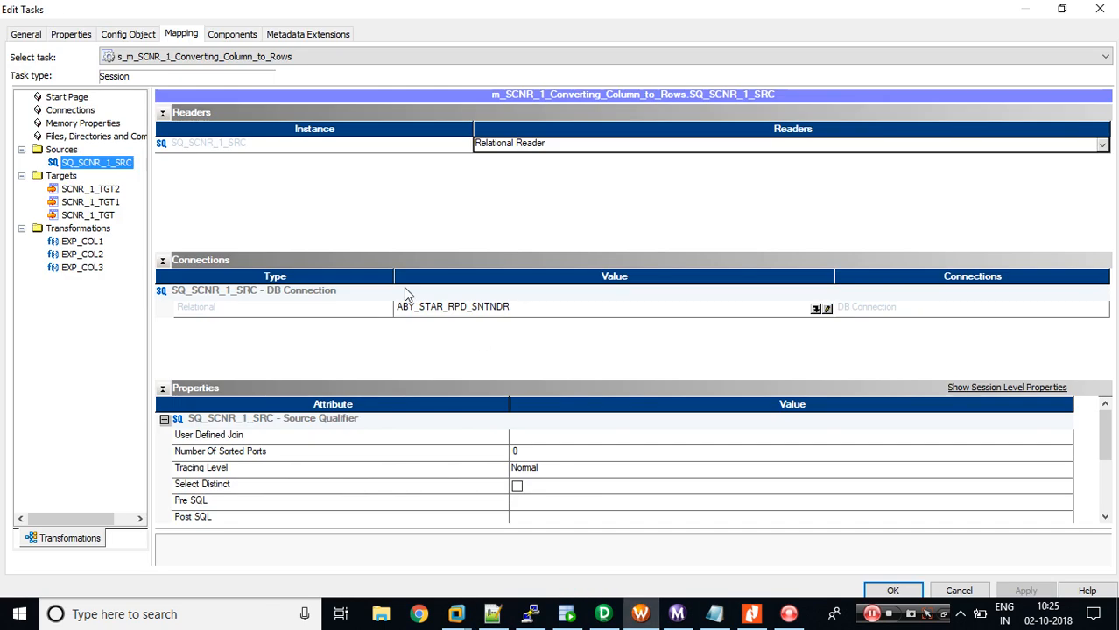
key(Escape)
right_click(160, 169)
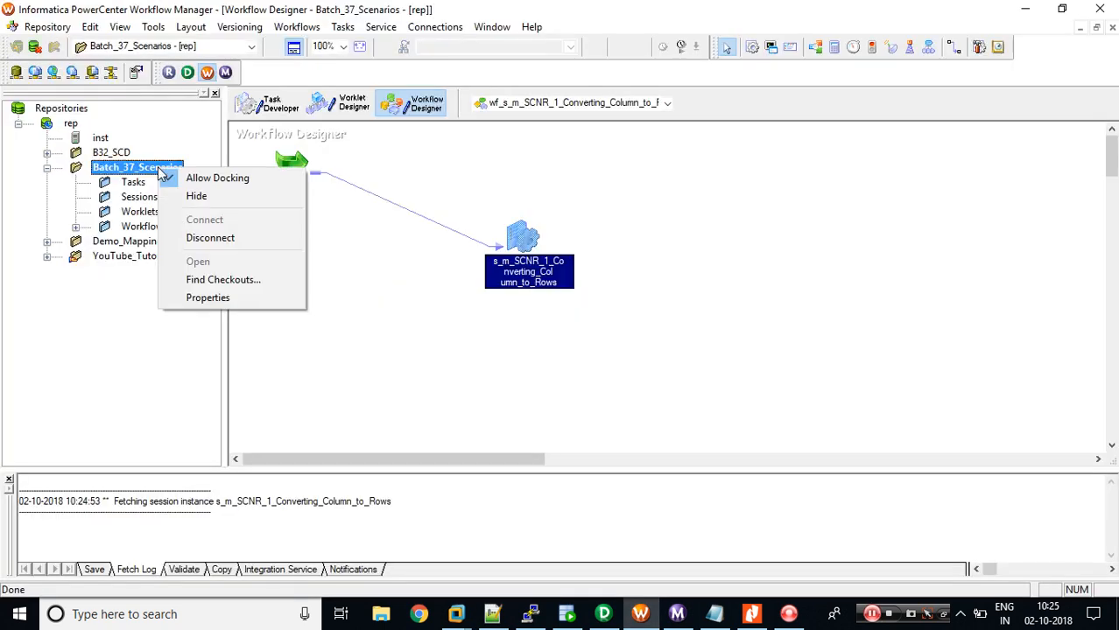
click(208, 298)
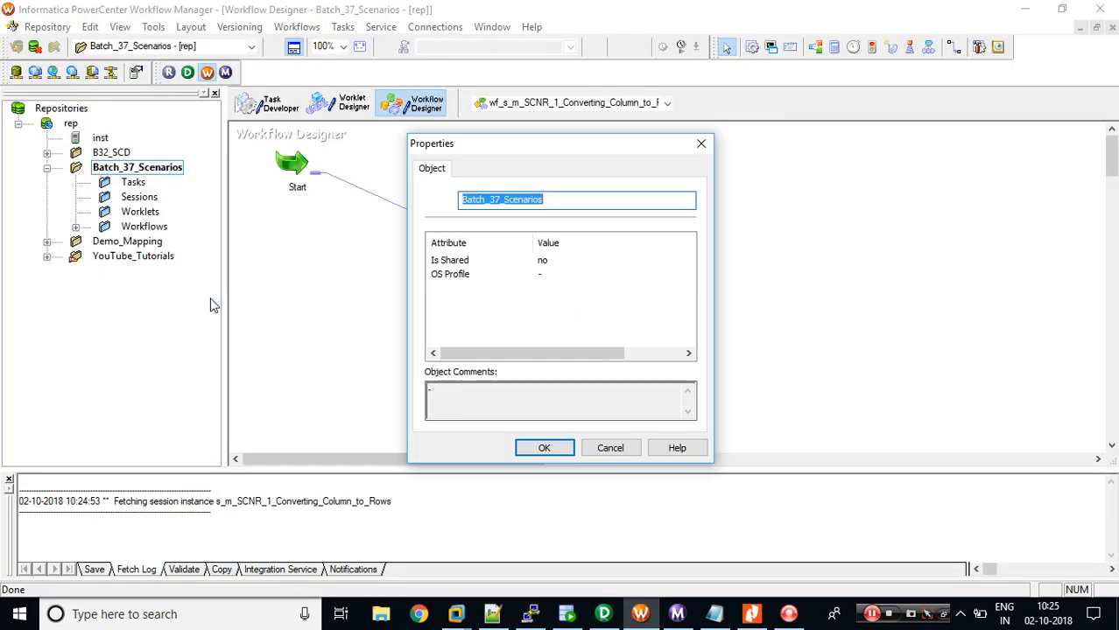
key(ctrl+c)
key(alt+Tab)
text([)
key(ctrl+v)
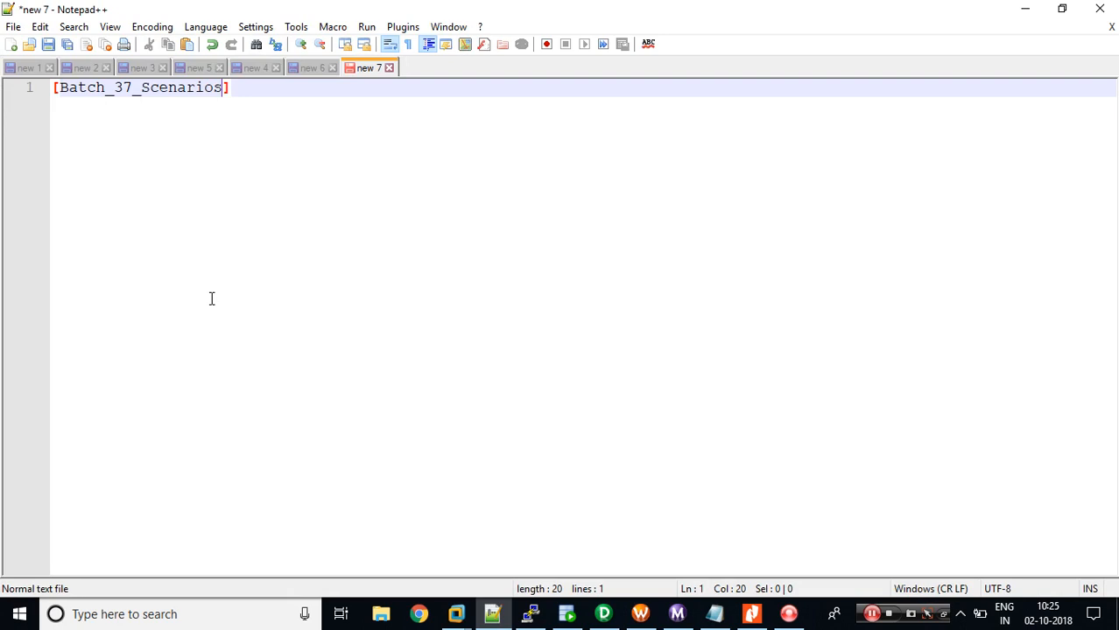
Step: Extend the header with .WF: and the workflow name wf_s_m_SCNR_1_Converting_Column_to_Rows, copied from the workflow's edit dialog
text(.)
text(WF;)
key(alt+Tab)
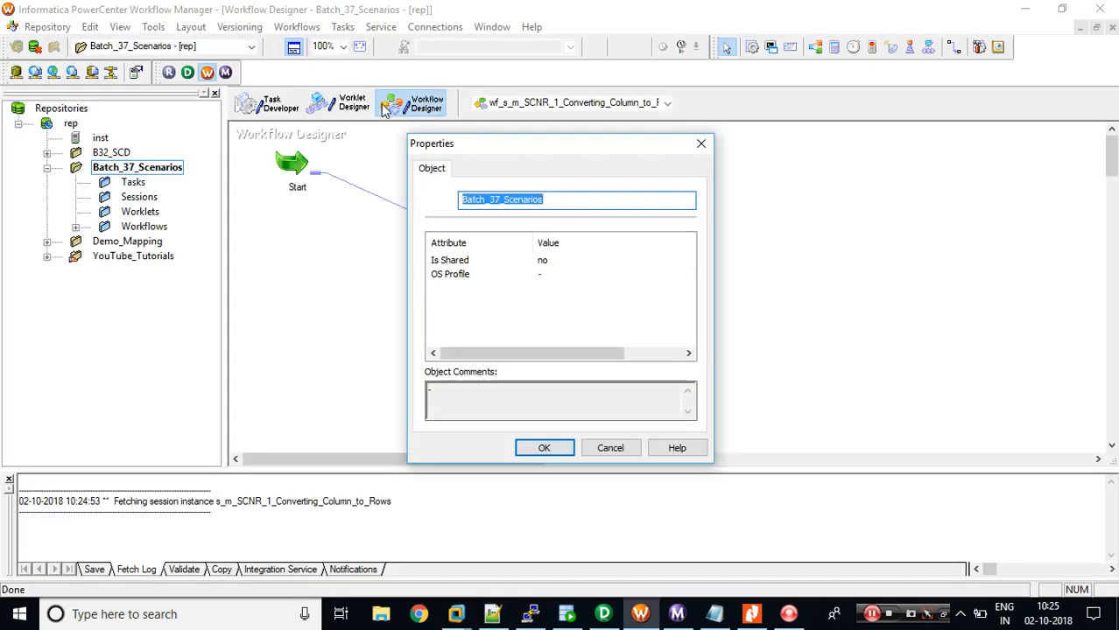
key(Escape)
click(296, 27)
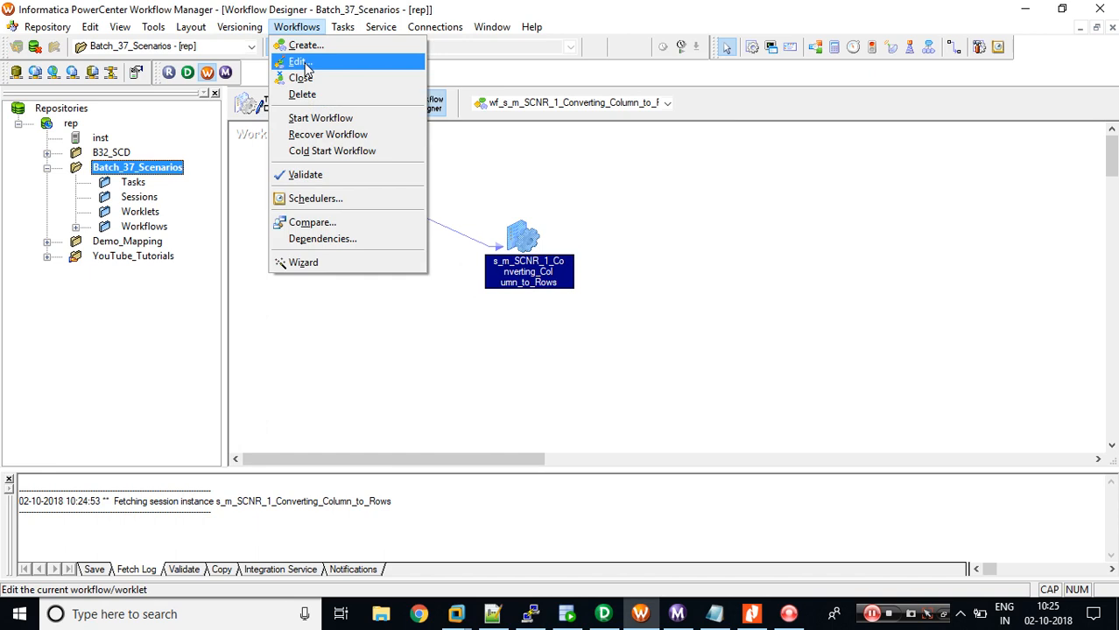
click(300, 62)
key(Escape)
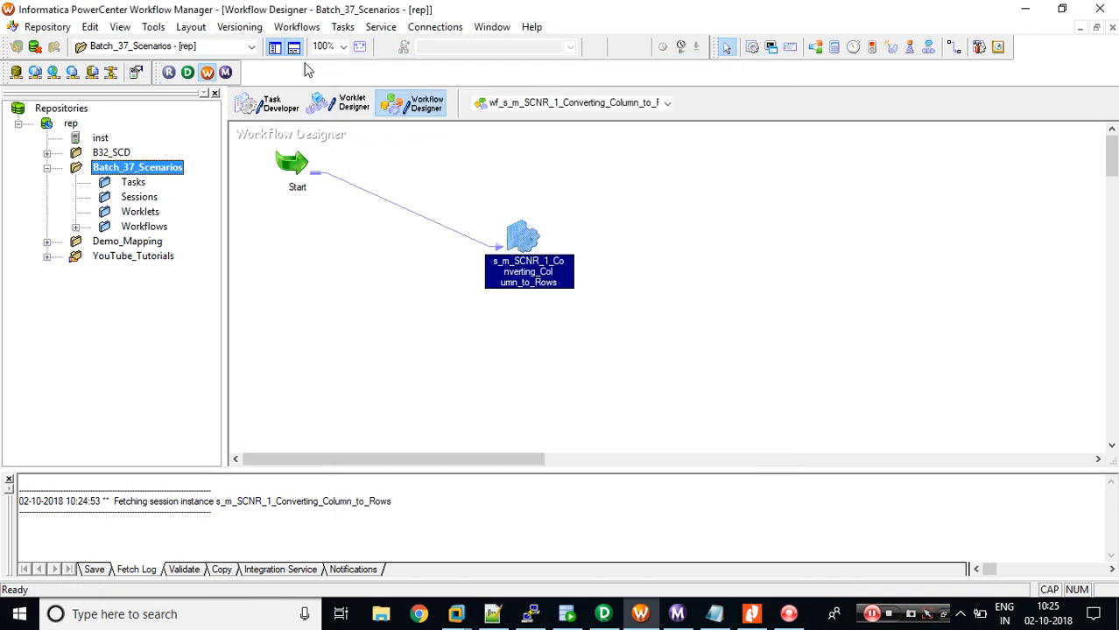
key(alt+Tab)
key(ctrl+v)
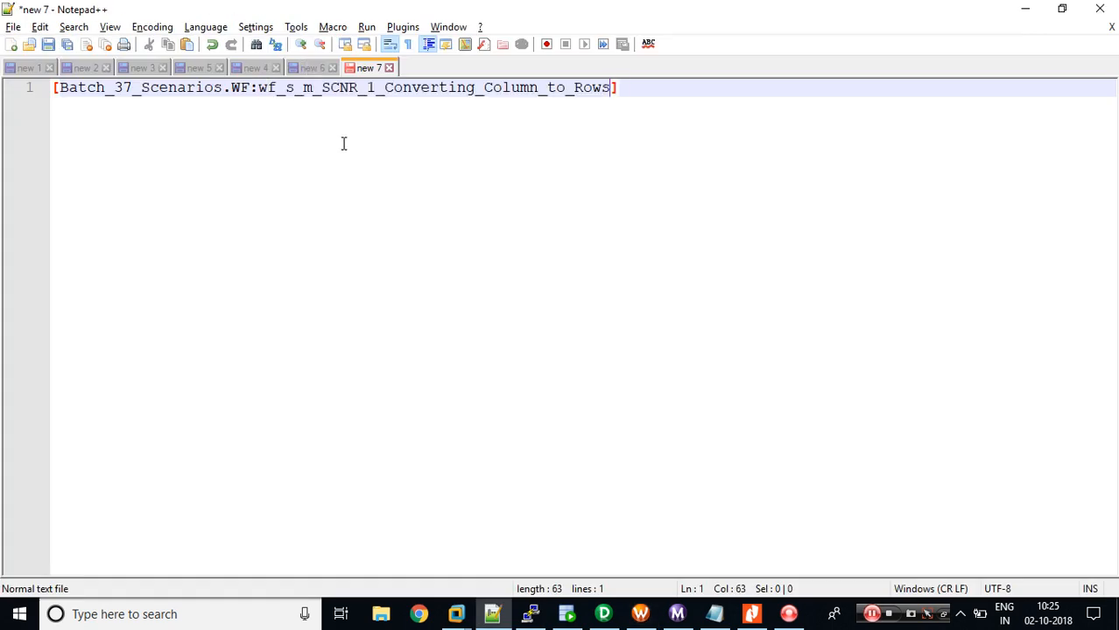
Step: Complete the header in Notepad++ with .ST: and the session name s_m_SCNR_1_Converting_Column_to_Rows, copied from the session's rename dialog in Workflow Manager
text(.ST:)
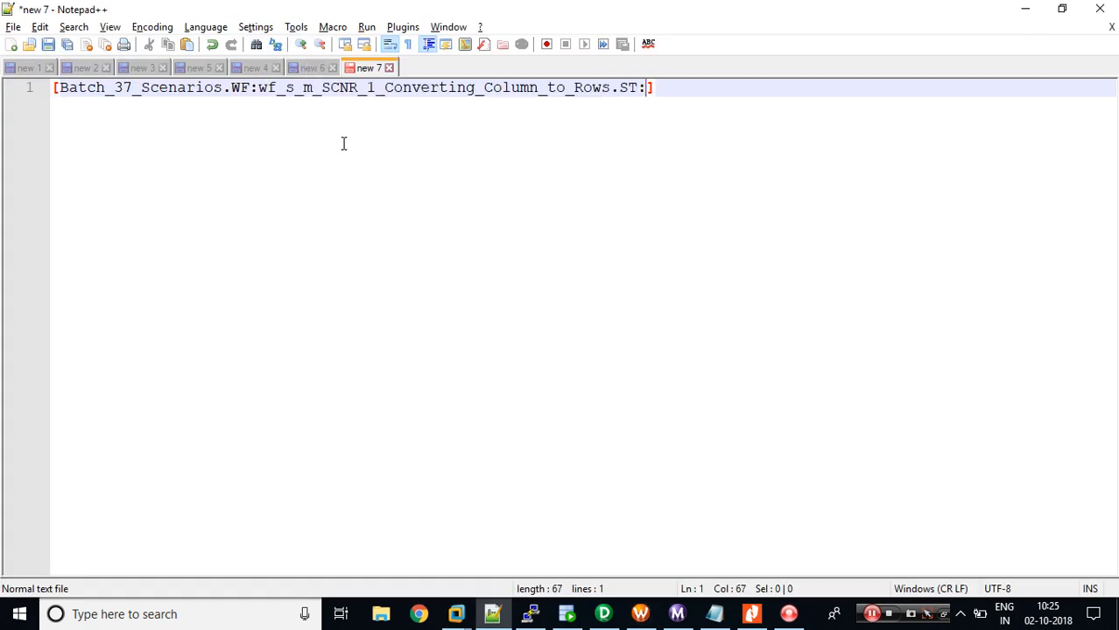
key(alt+Tab)
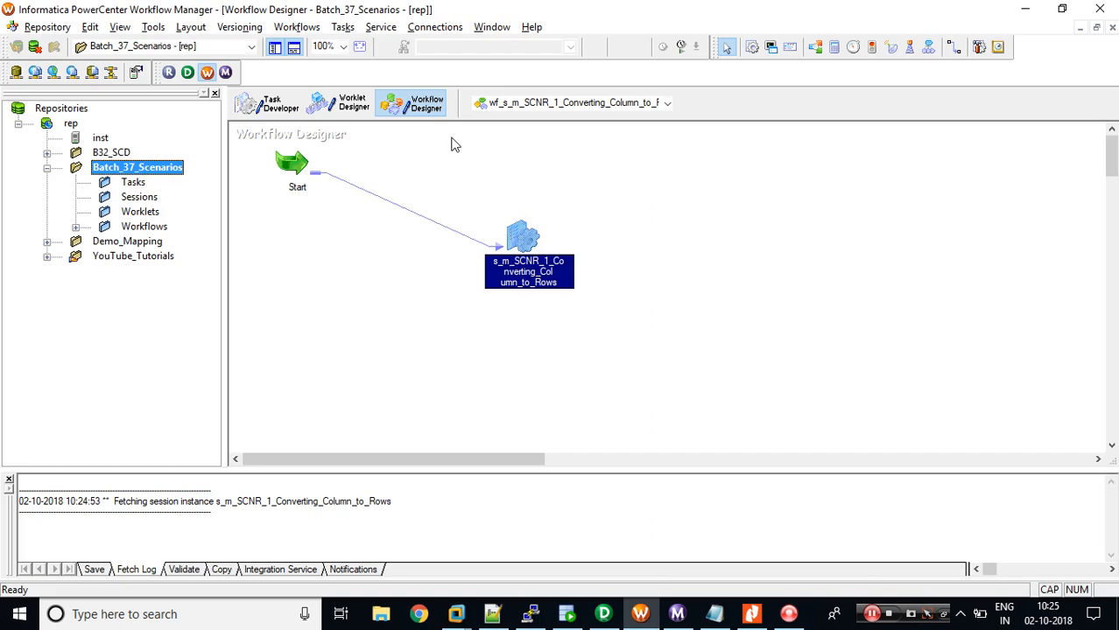
double_click(518, 230)
click(895, 70)
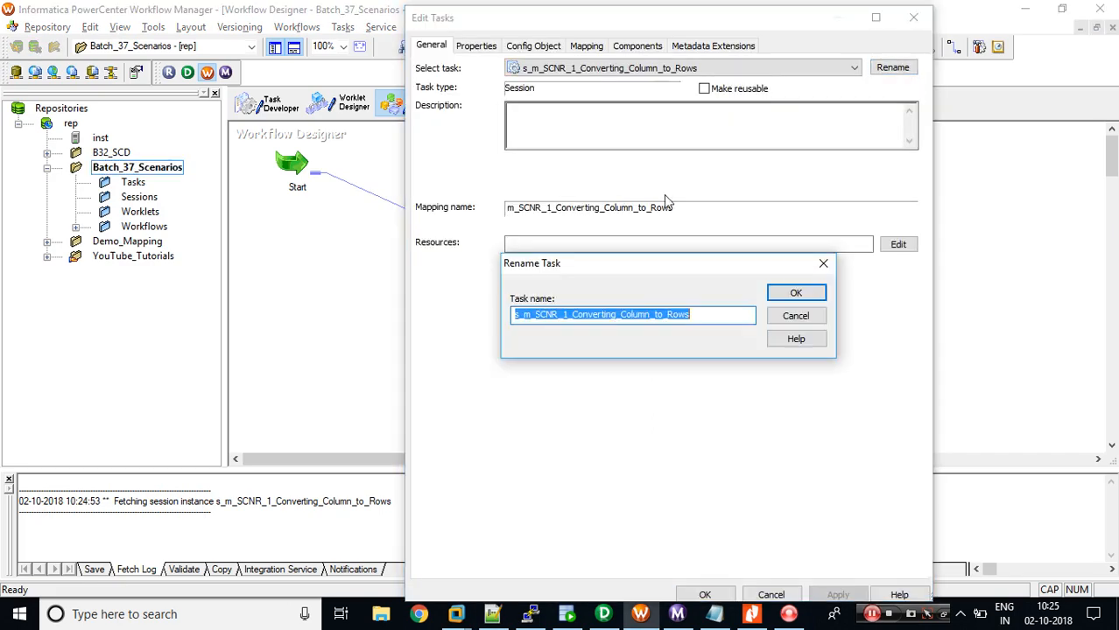
key(Escape)
key(Escape)
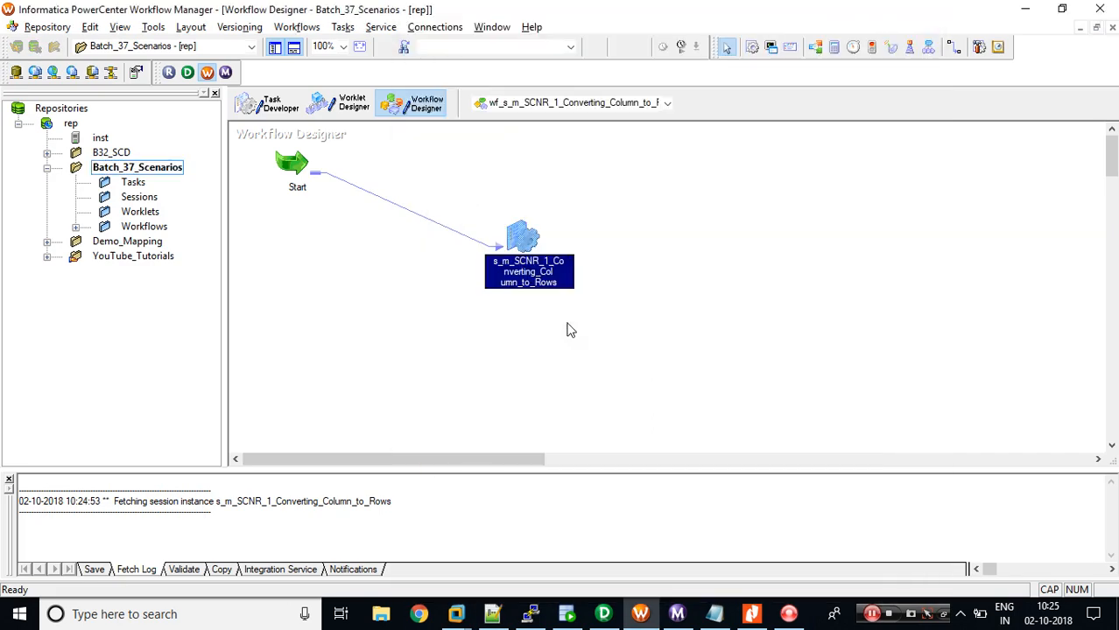
key(alt+Tab)
key(ctrl+v)
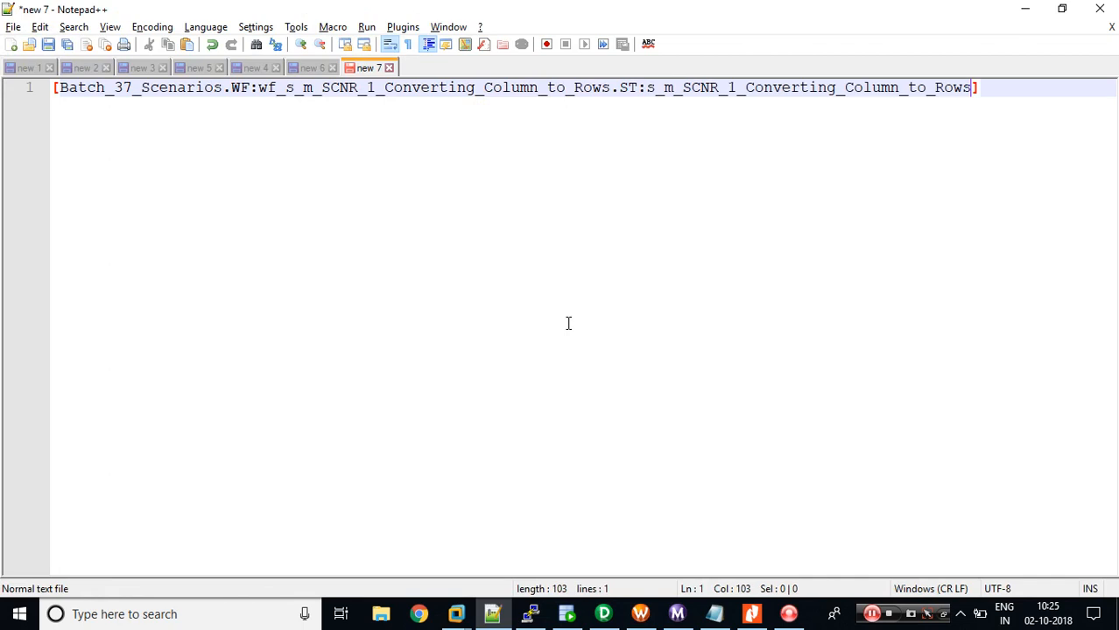
double_click(155, 91)
double_click(398, 89)
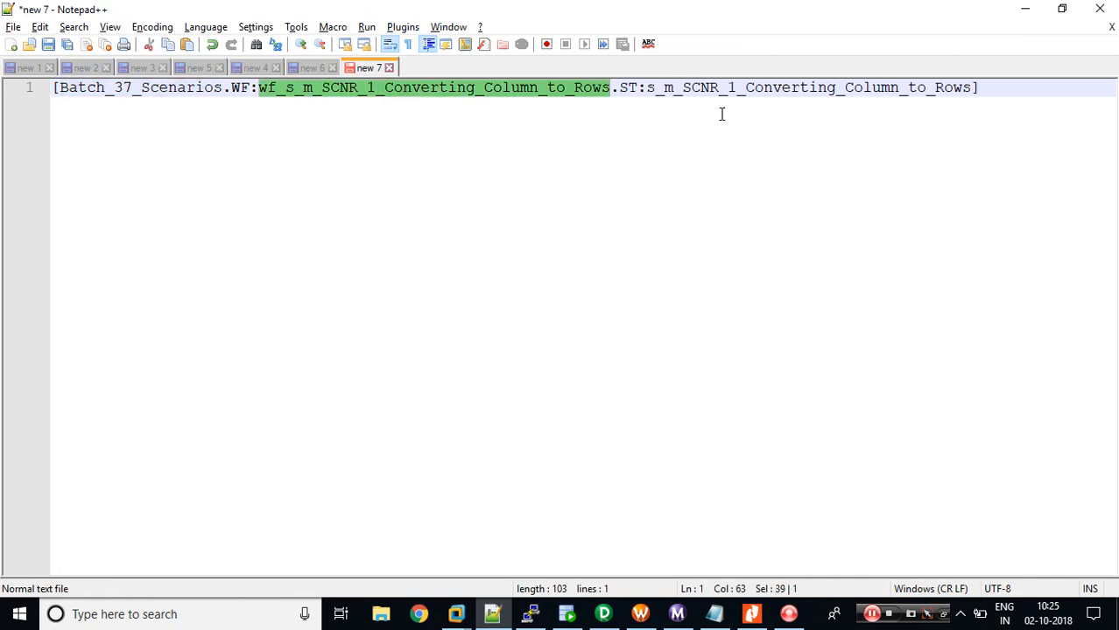
double_click(811, 91)
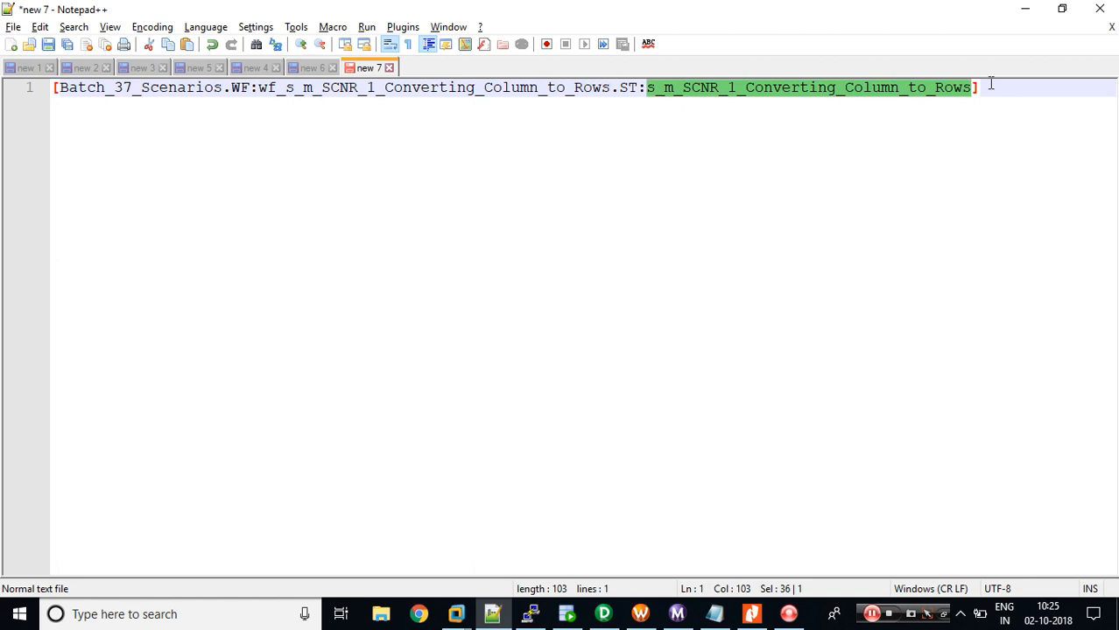
Step: Start a new line below the header, and copy the $DBConnection prefix from SQ_SCNR_1_SRC's connection variable option in the session's mapping settings
click(991, 83)
key(Return)
key(alt+Tab)
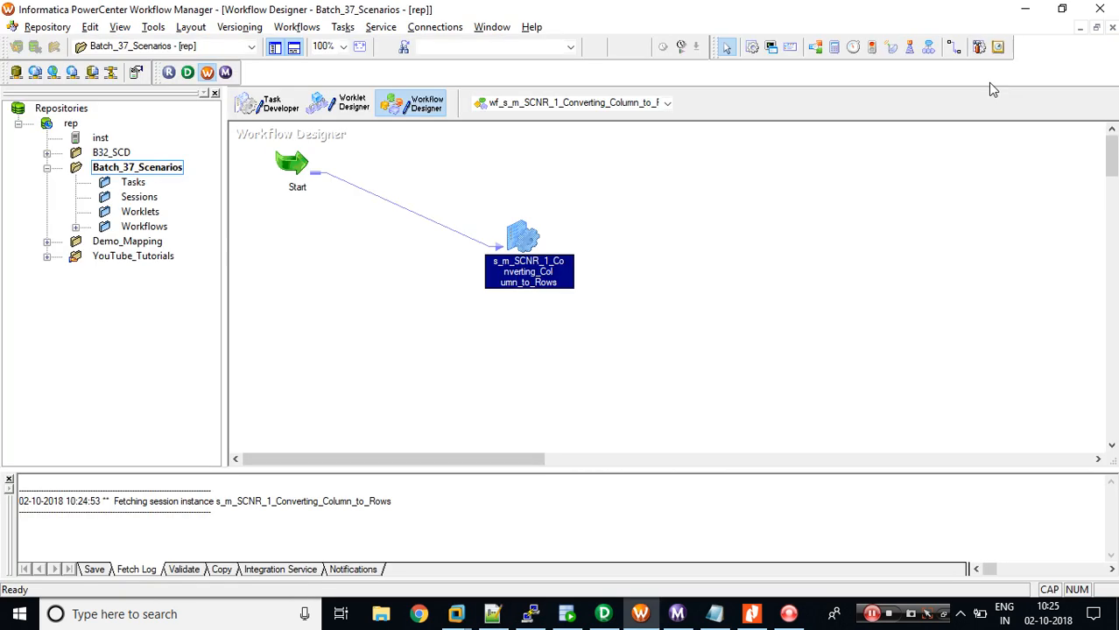
double_click(510, 228)
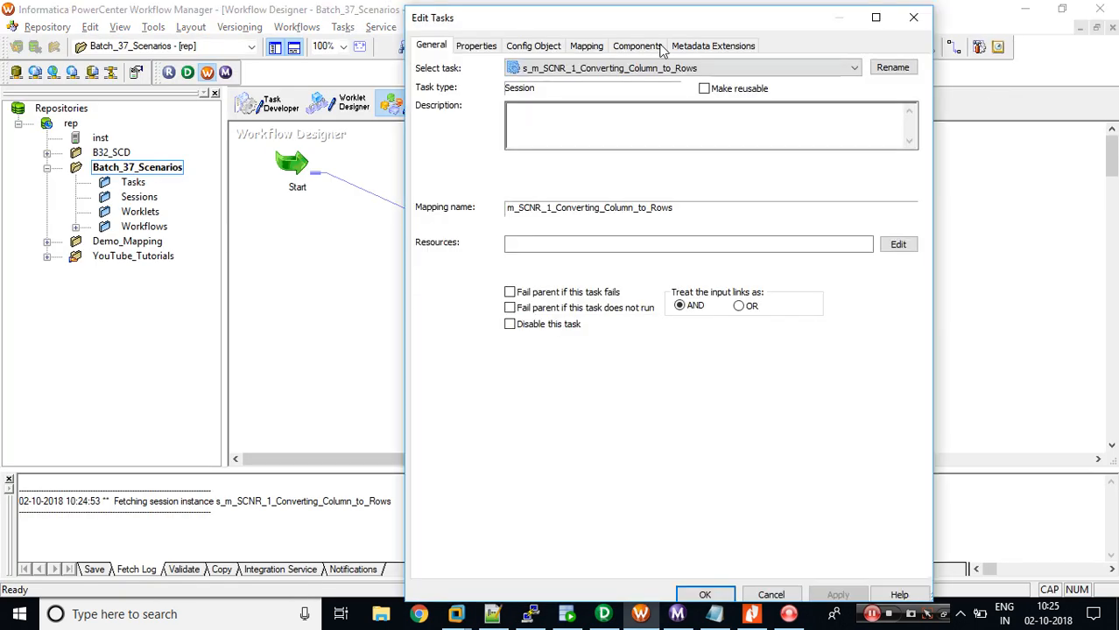
double_click(720, 19)
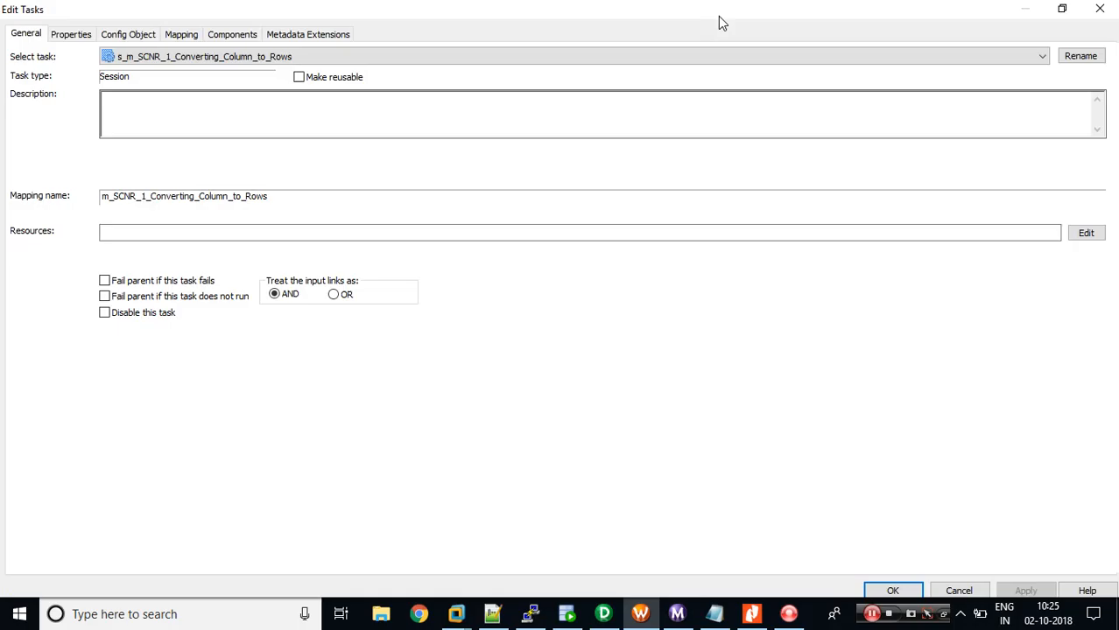
click(181, 35)
click(98, 165)
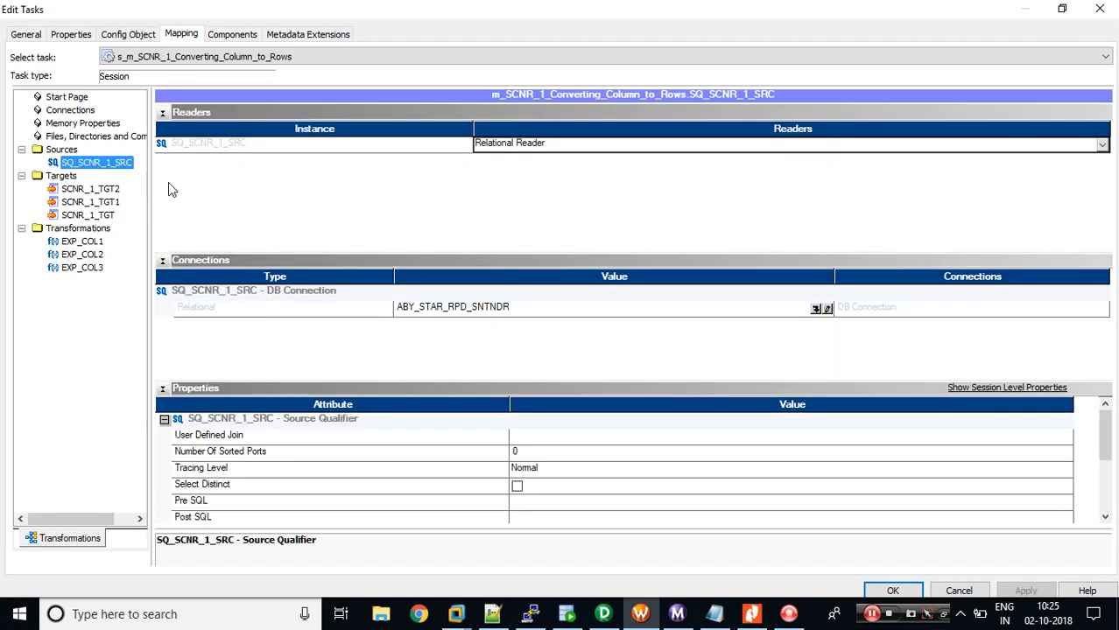
click(815, 310)
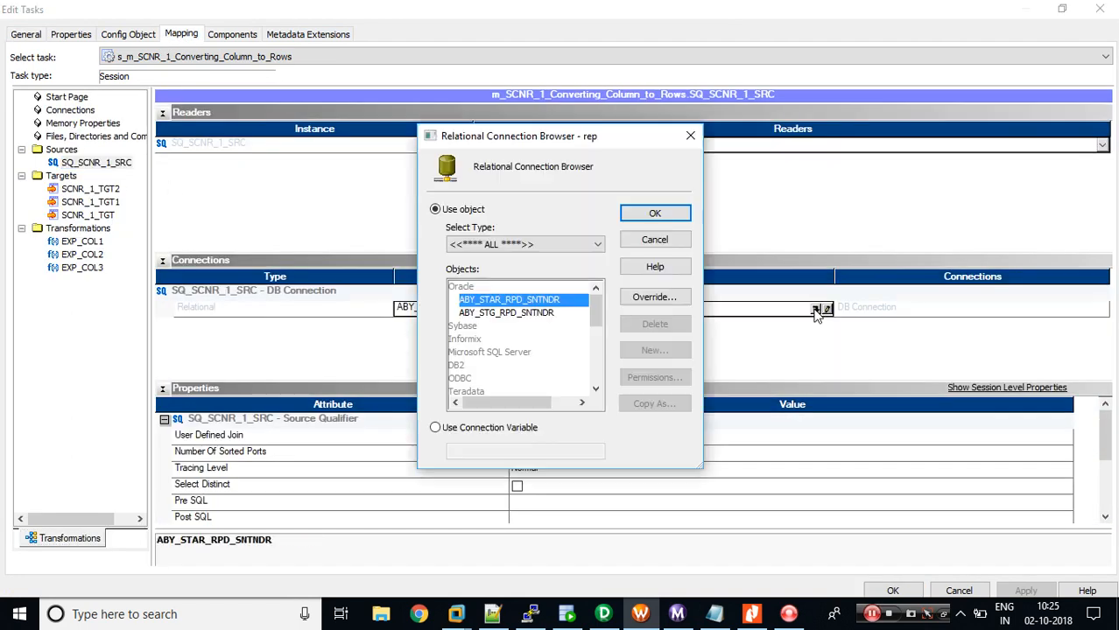
click(435, 429)
drag(523, 451, 424, 464)
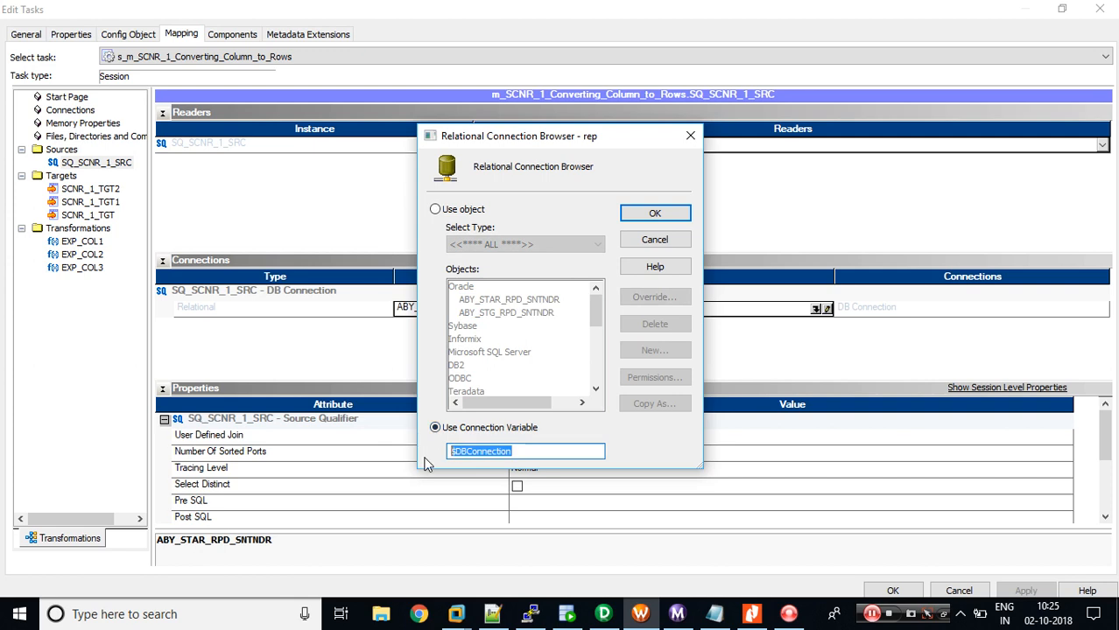
Step: Enter the source parameter name $DBConnection_Src= on the line below the header in Notepad++
key(alt+Tab)
key(ctrl+v)
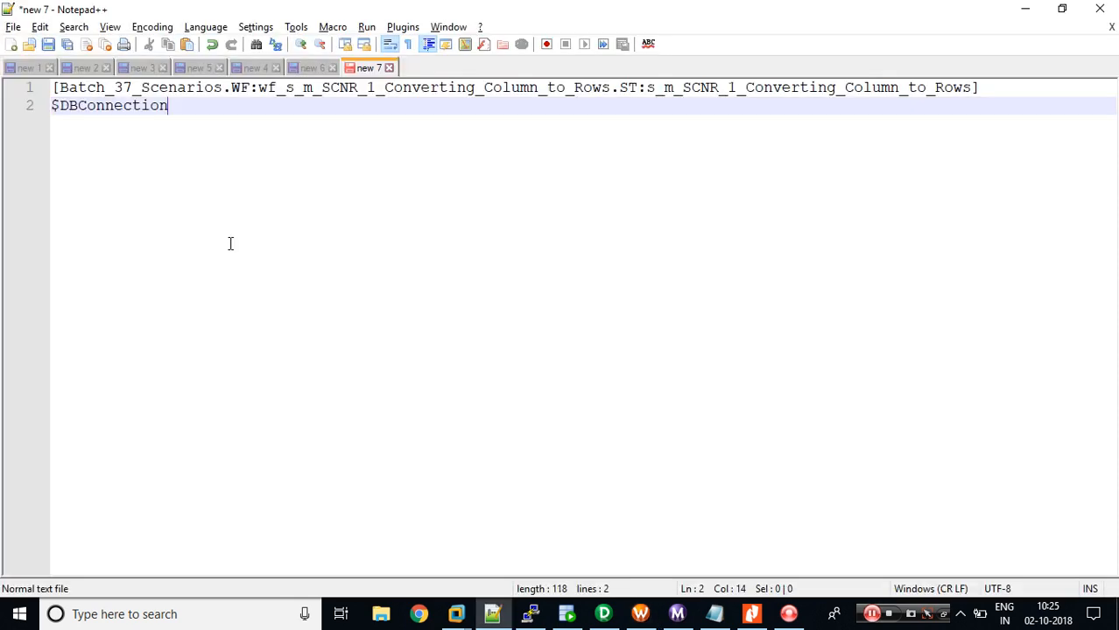
text(_sR)
key(BackSpace)
key(BackSpace)
text(Src=)
Step: Assign ABY_STG_RPD_SNTNDR to $DBConnection_Src in Notepad++, copying the name from that connection's definition in Workflow Manager
key(alt+Tab)
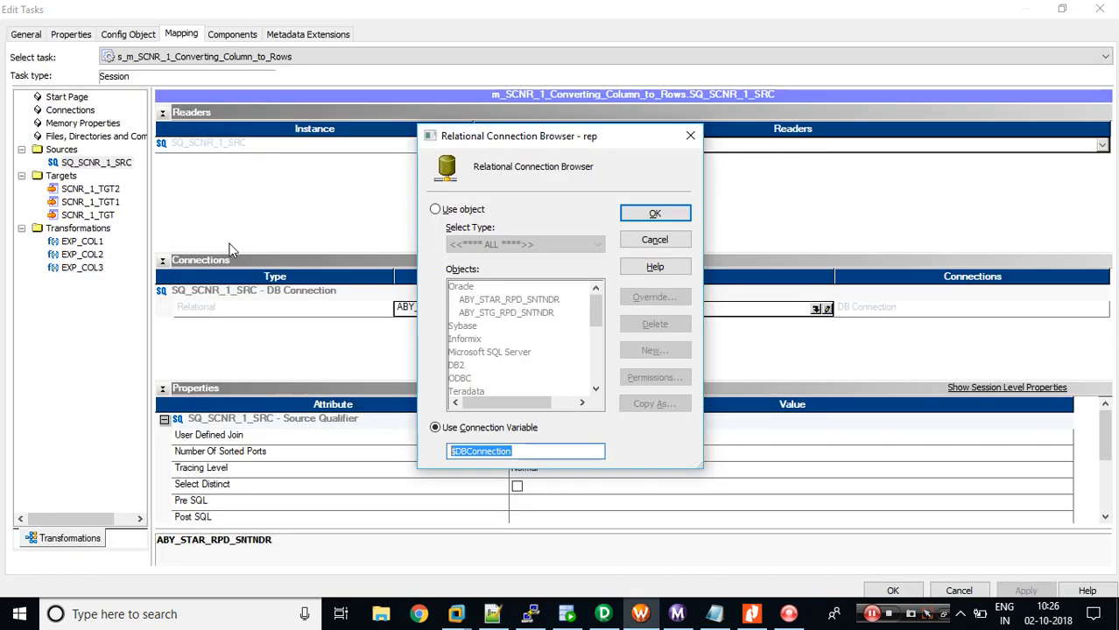
click(435, 211)
click(504, 313)
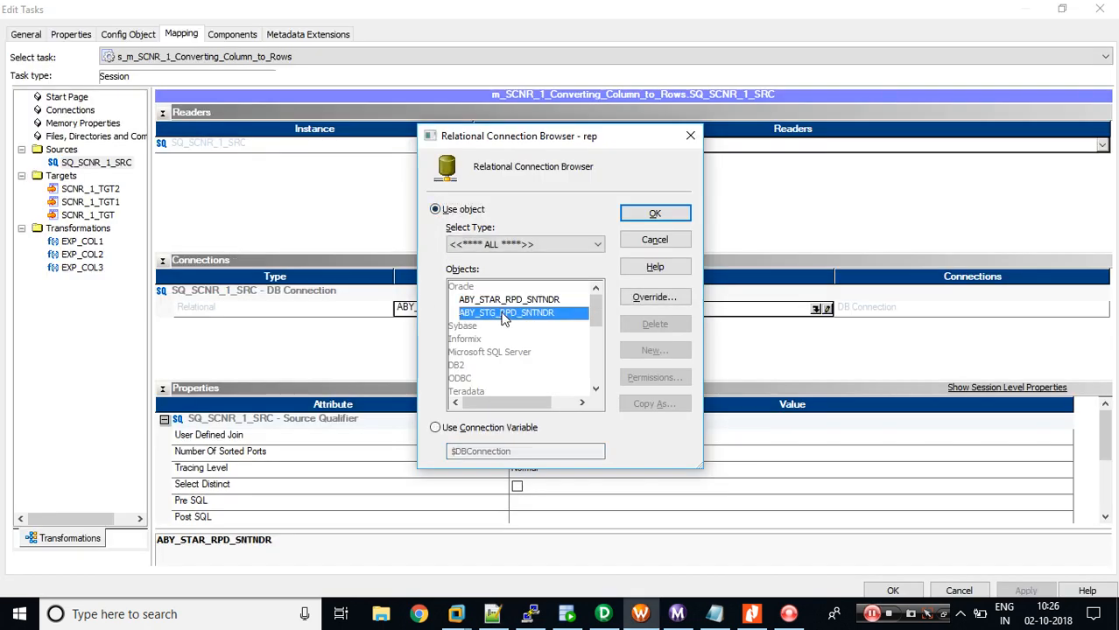
click(667, 298)
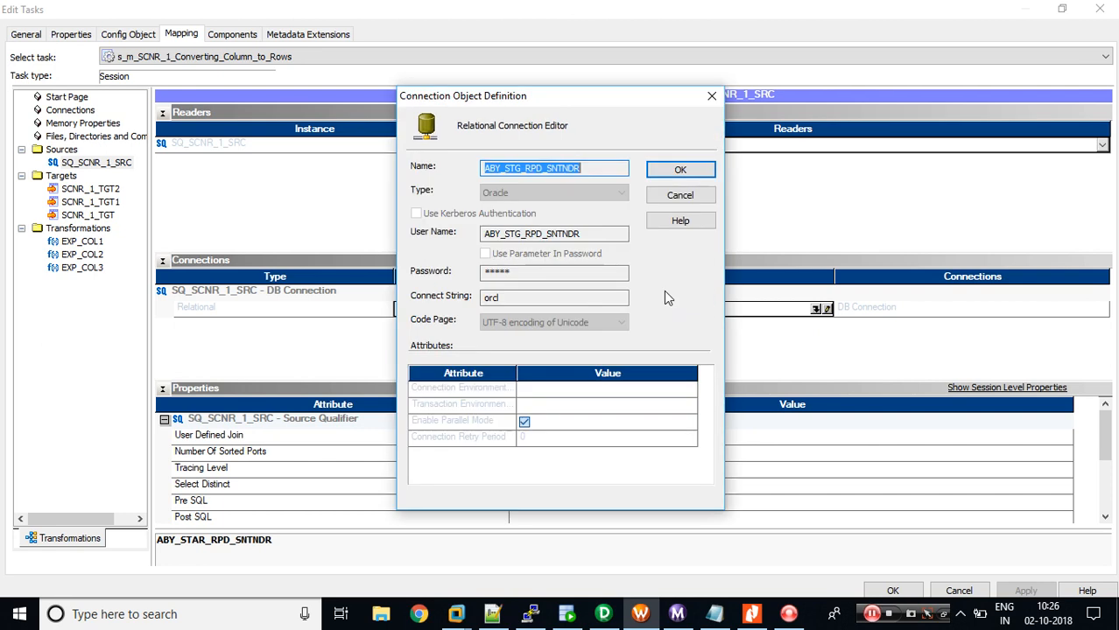
key(alt+Tab)
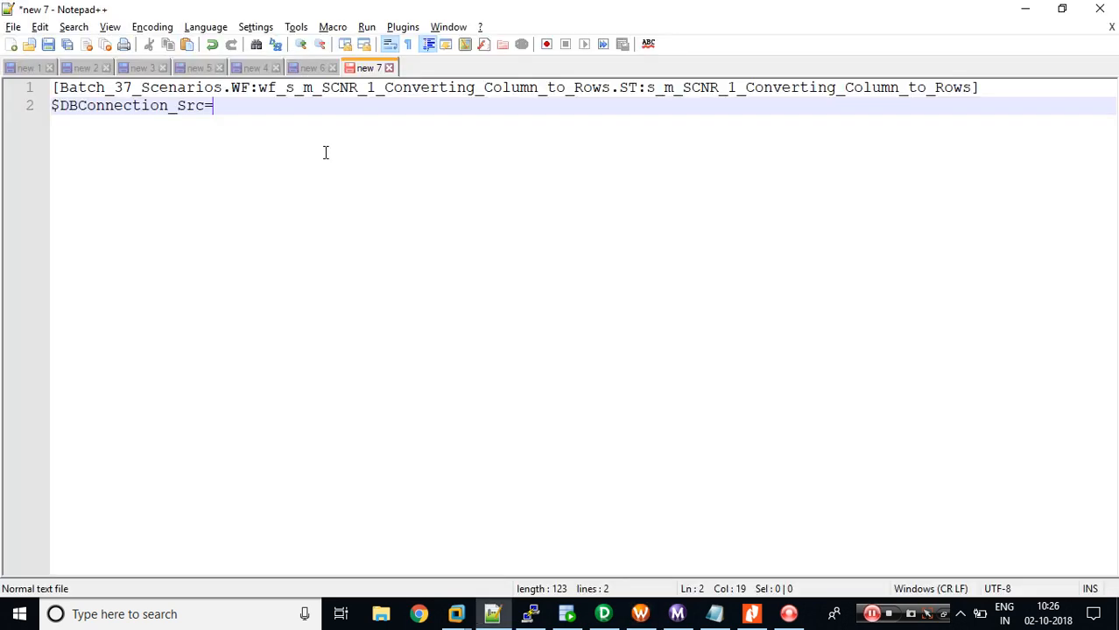
text(ABY_STG_RPD_SNTNDR)
key(Return)
Step: Set SQ_SCNR_1_SRC's relational connection to the connection variable $DBConnection_Src, copied from the parameter file
key(alt+Tab)
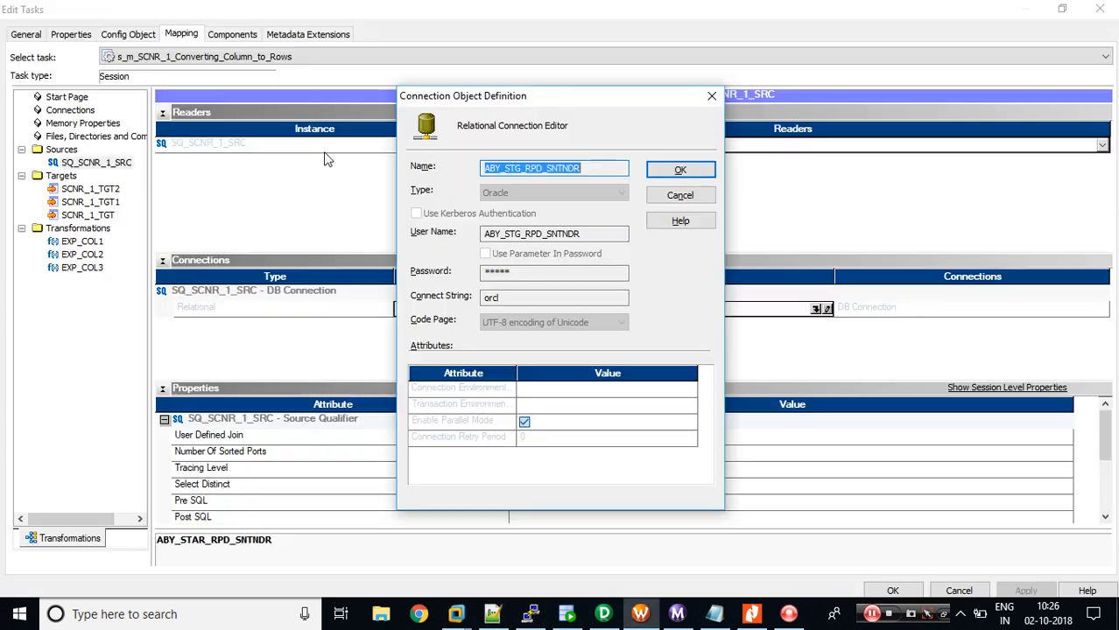
key(alt+Tab)
click(203, 105)
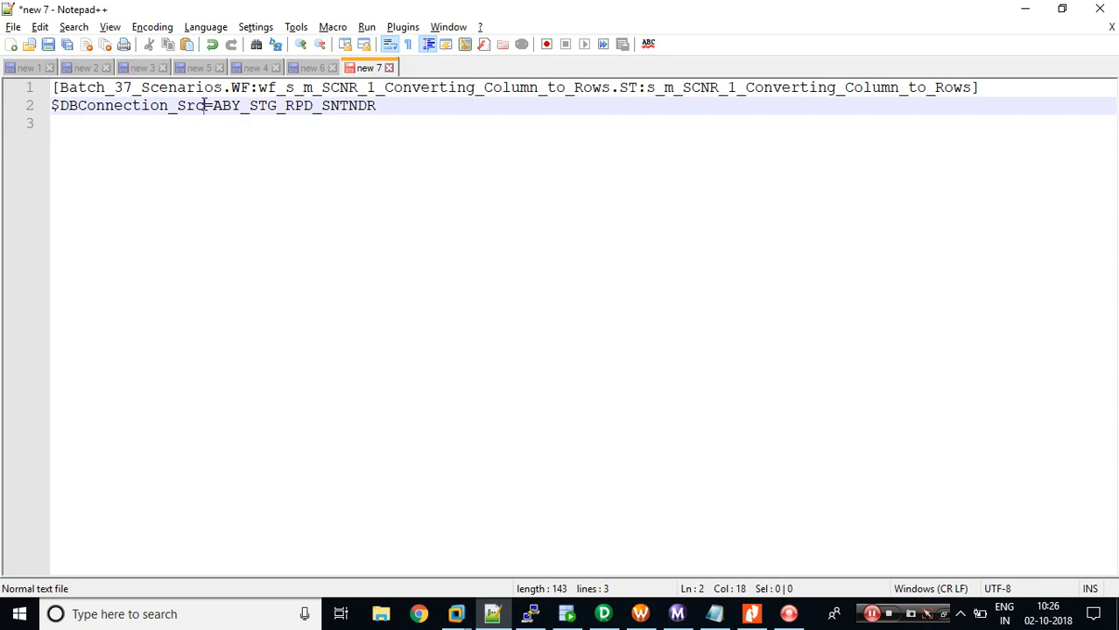
key(shift+Home)
key(ctrl+c)
key(alt+Tab)
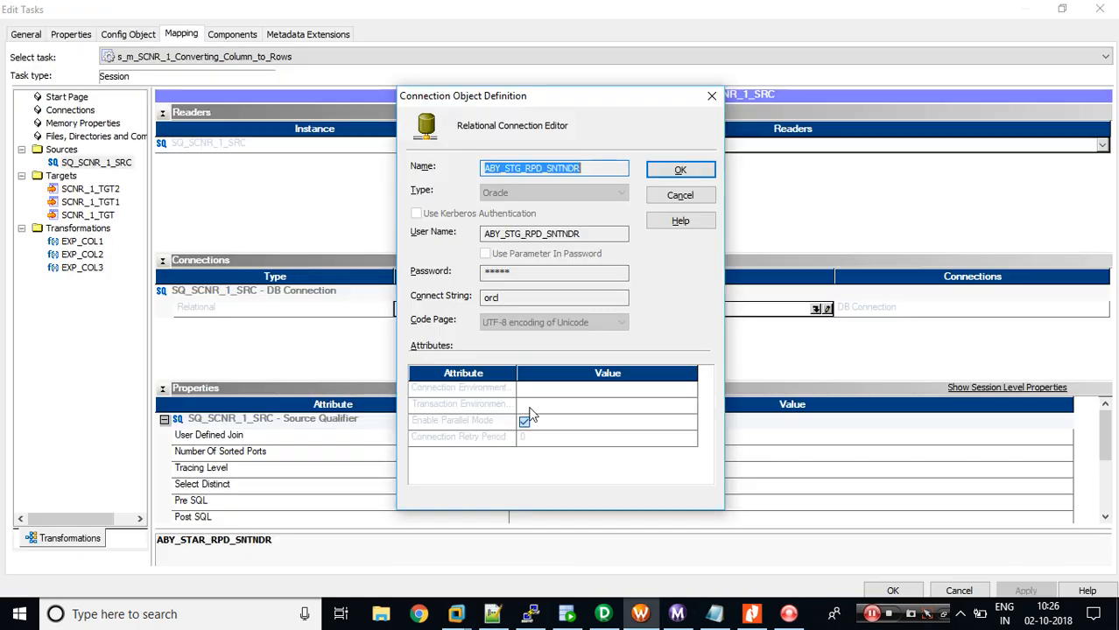
key(Escape)
click(493, 430)
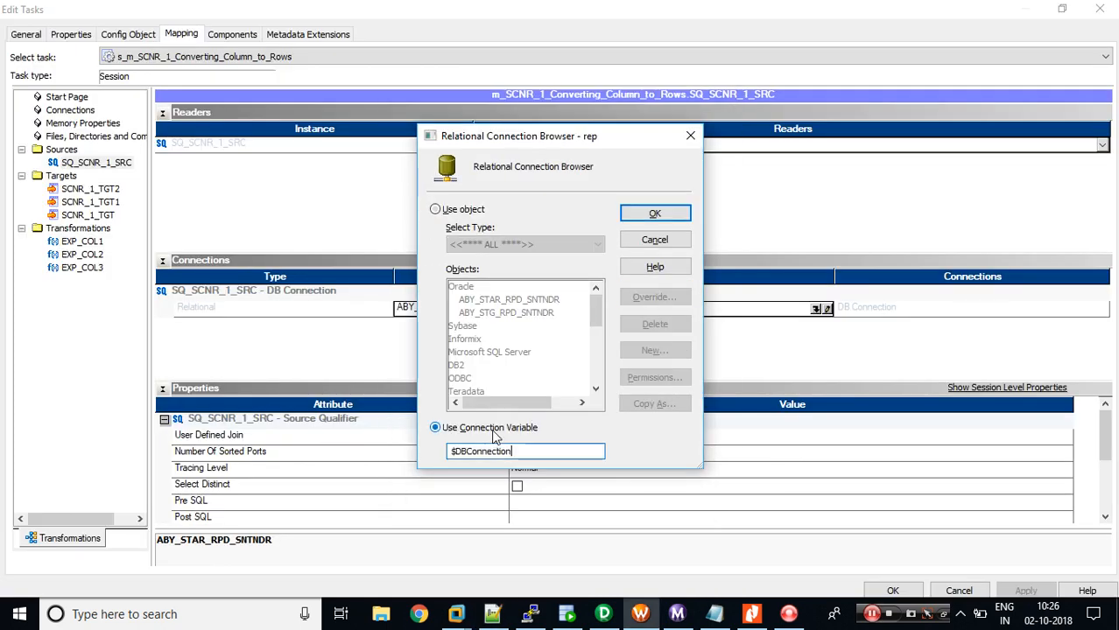
key(ctrl+v)
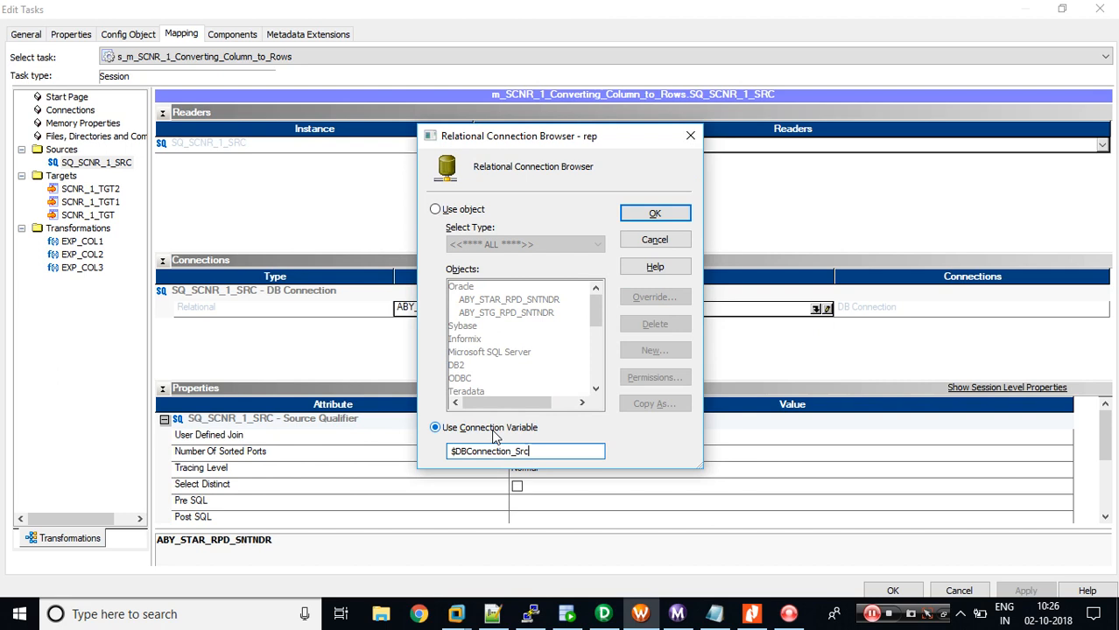
click(655, 217)
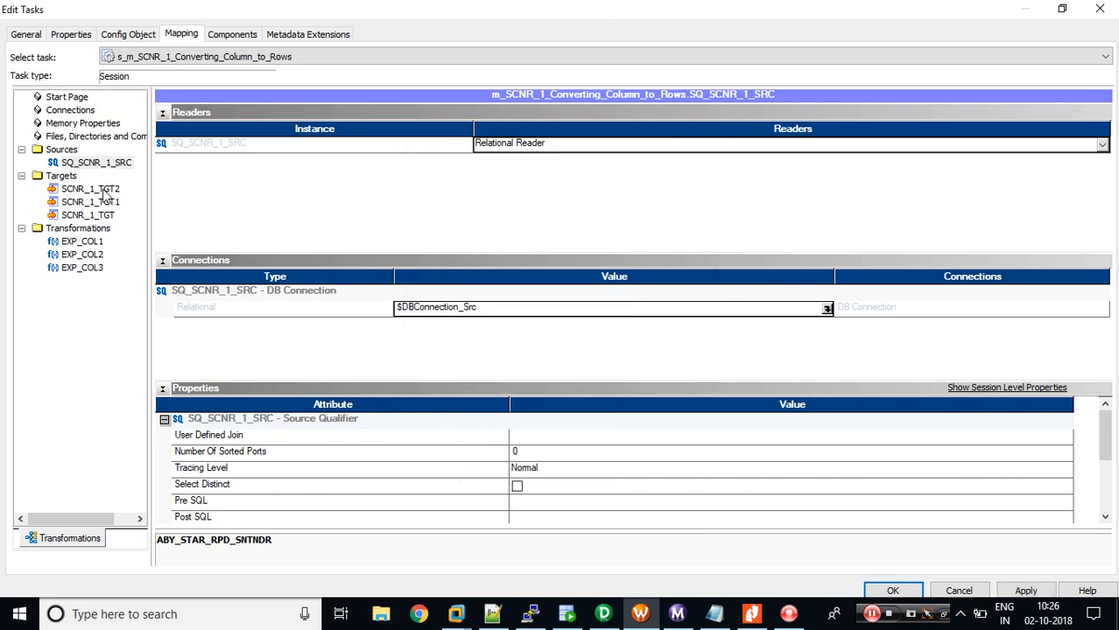
Step: Copy the connection name ABY_STAR_RPD_SNTNDR from SCNR_1_TGT2's connection definition onto a new third line in Notepad++
click(103, 192)
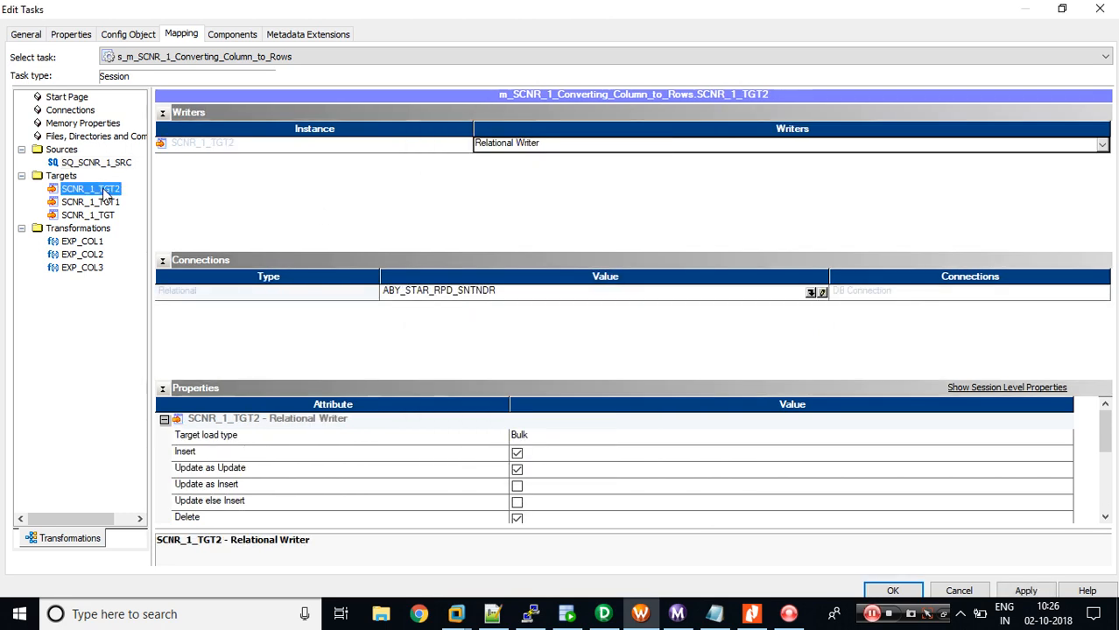
click(810, 294)
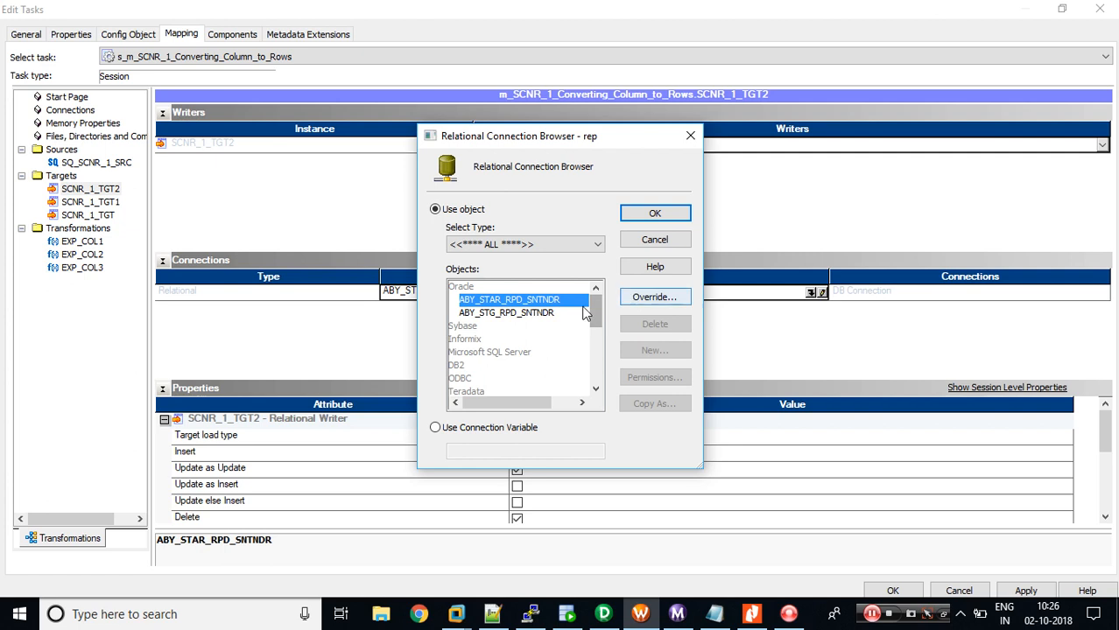
click(646, 296)
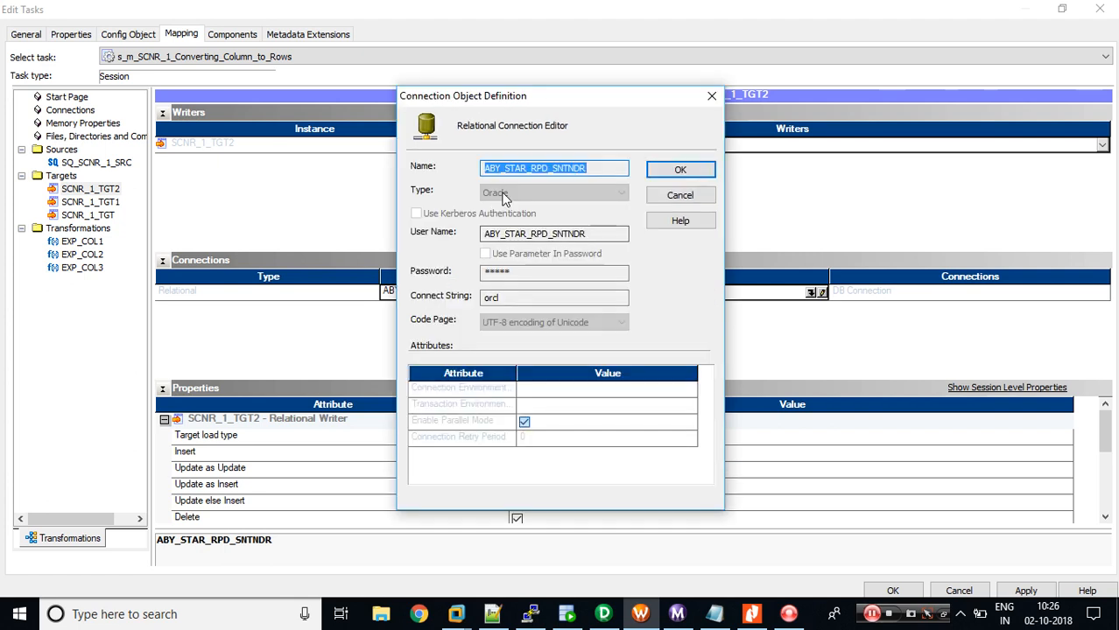
key(Escape)
key(alt+Tab)
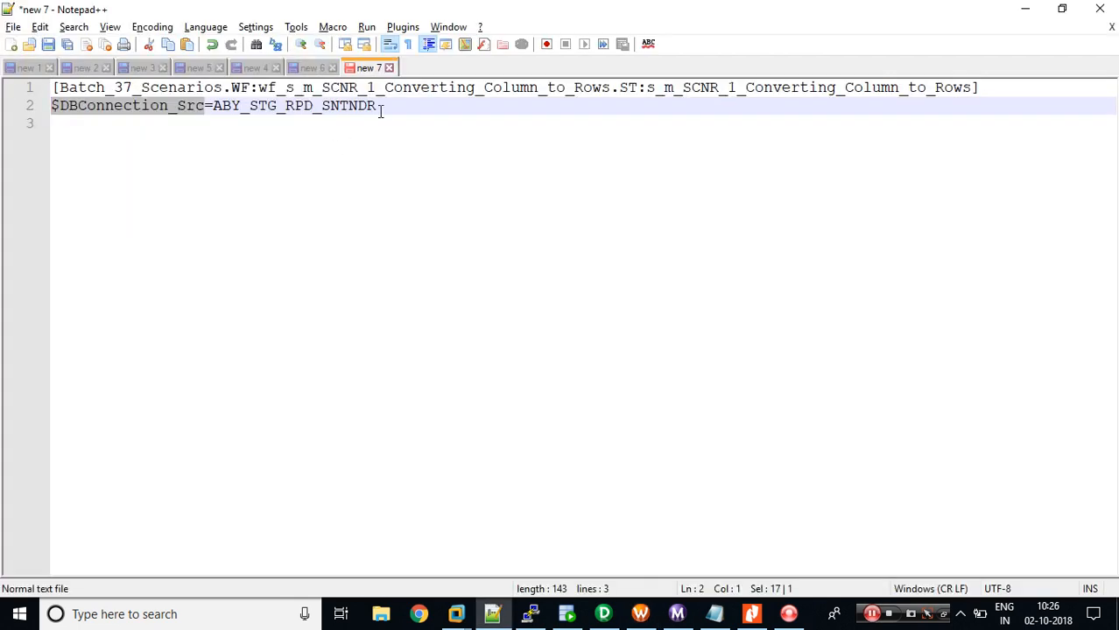
click(381, 106)
key(Return)
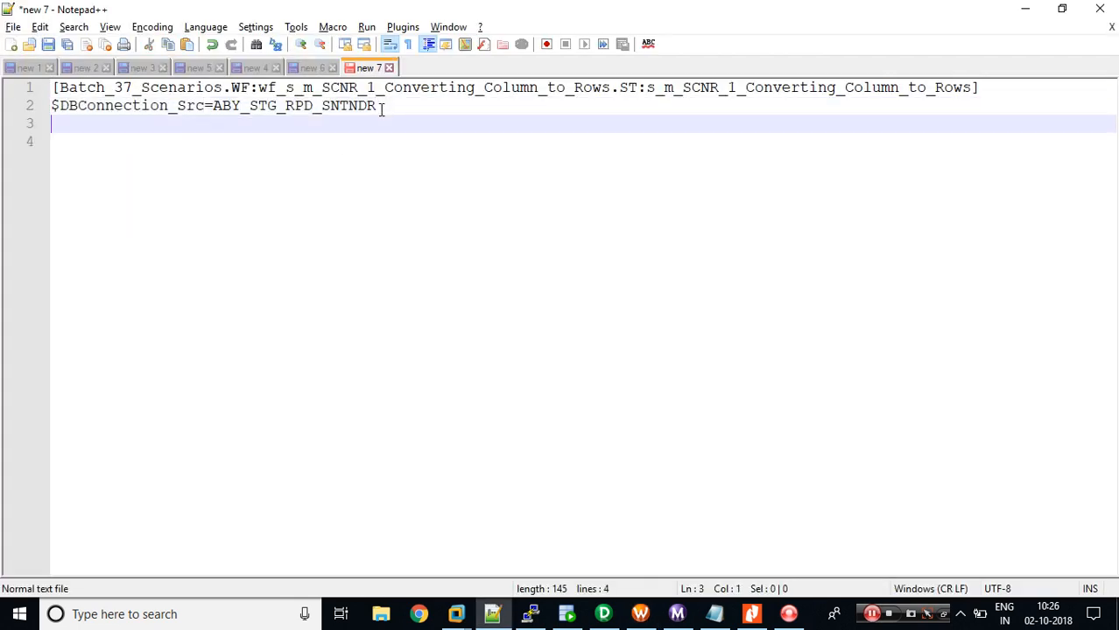
text(ABY_STAR_RPD_SNTNDR)
Step: Prefix the ABY_STAR_RPD_SNTNDR line with $DBConnection_Tgt=, reusing the source parameter's name and replacing Src with Tgt
click(214, 105)
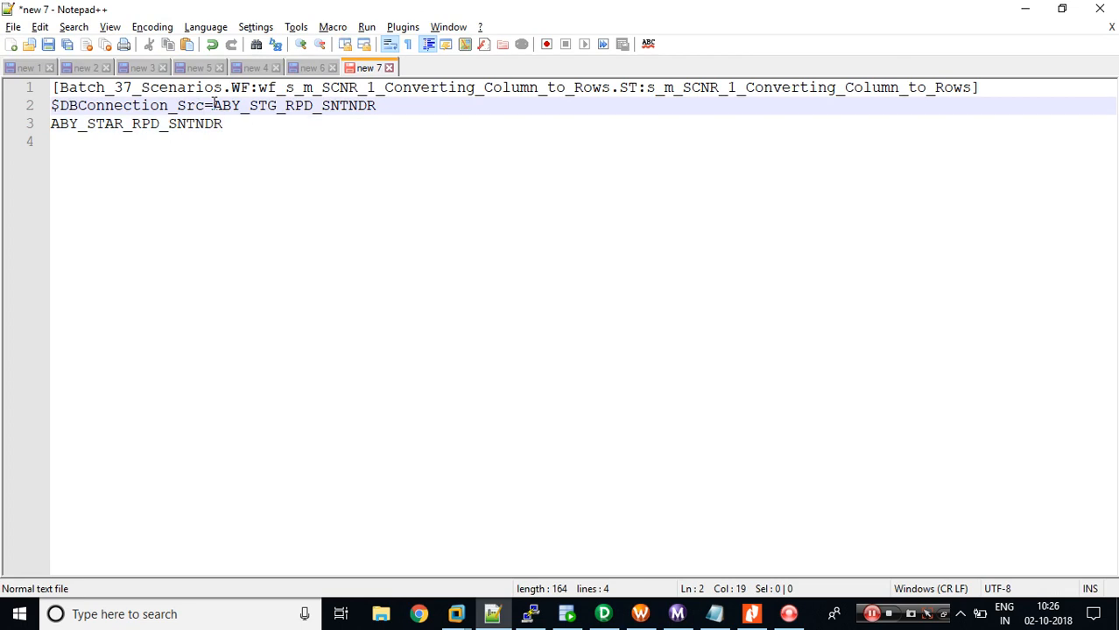
key(shift+Home)
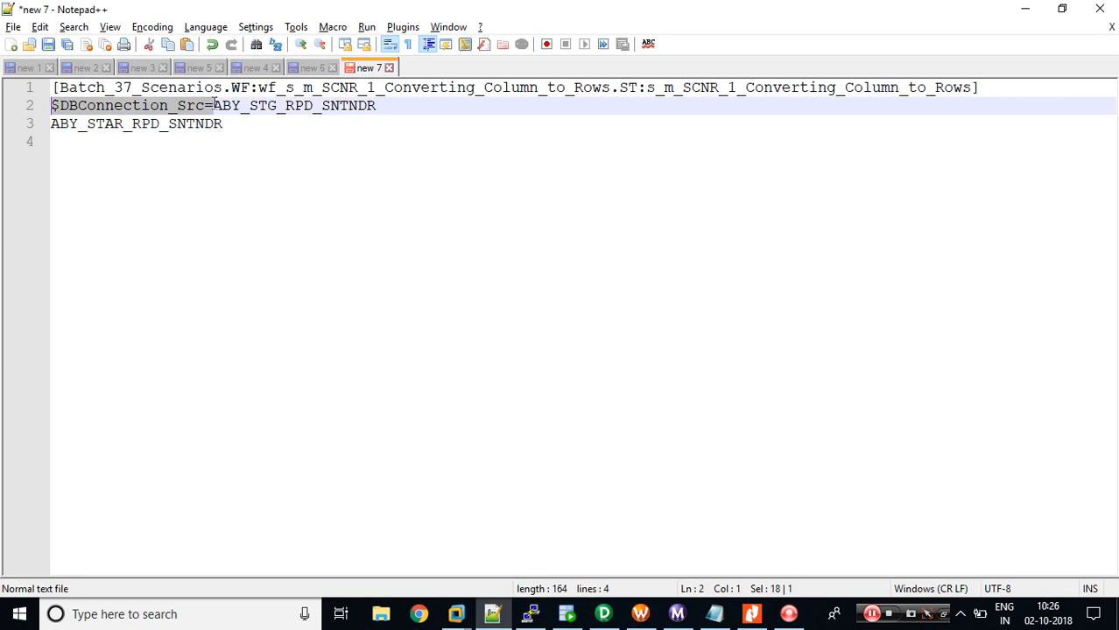
key(ctrl+c)
click(53, 123)
key(ctrl+v)
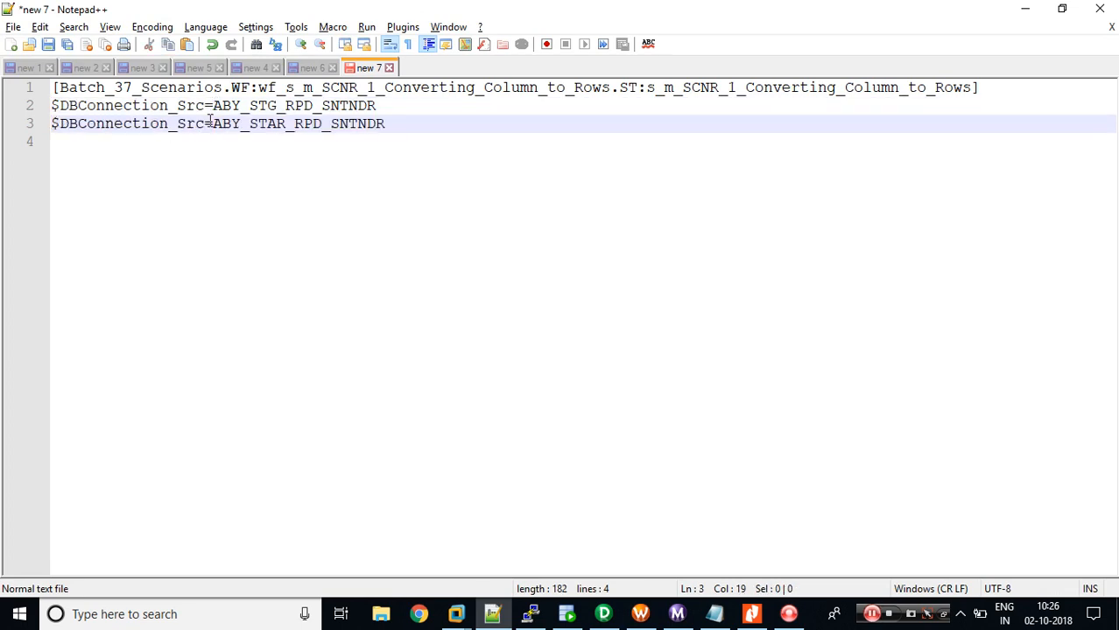
click(207, 123)
key(BackSpace)
key(BackSpace)
key(BackSpace)
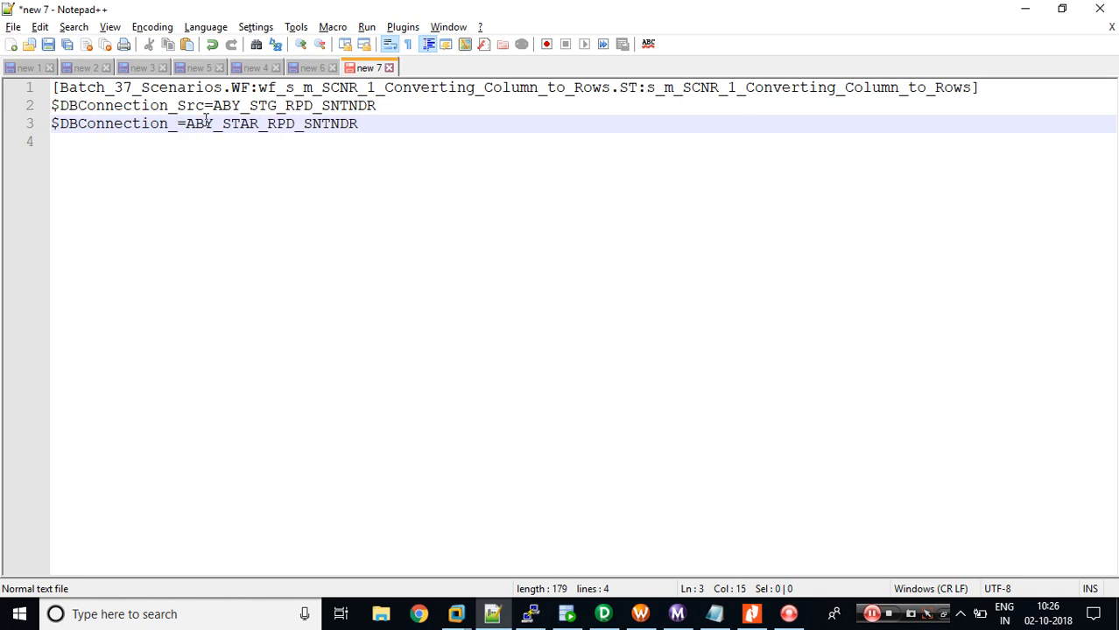
text(Tgt)
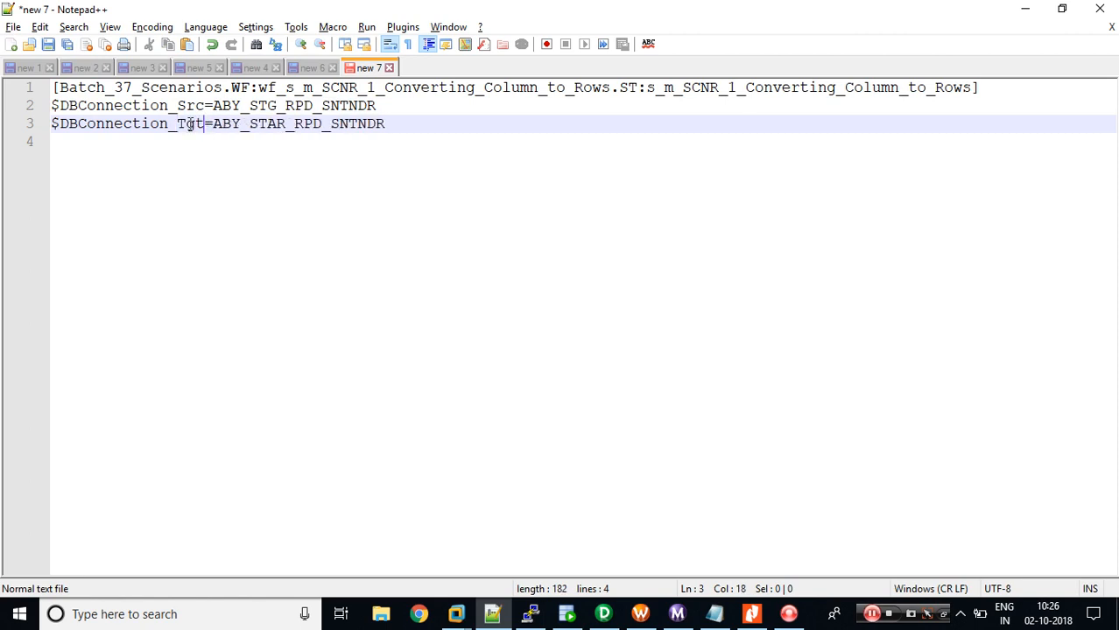
Step: Set SCNR_1_TGT2's relational connection to the connection variable $DBConnection_Tgt, copied from the parameter text in Notepad++
key(shift+Home)
key(alt+Tab)
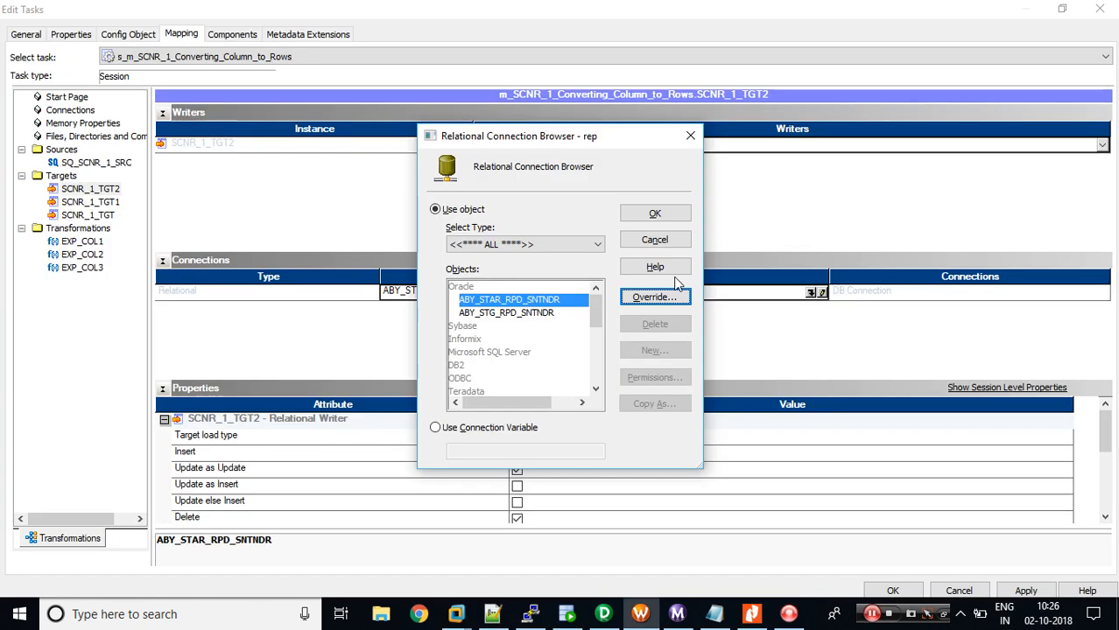
key(Escape)
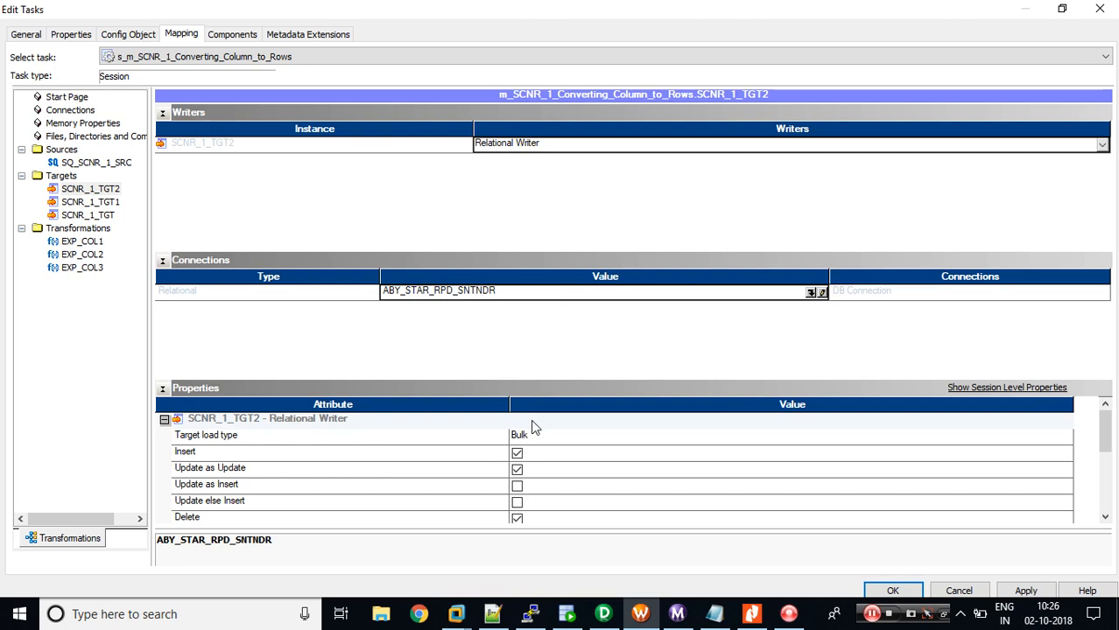
click(811, 292)
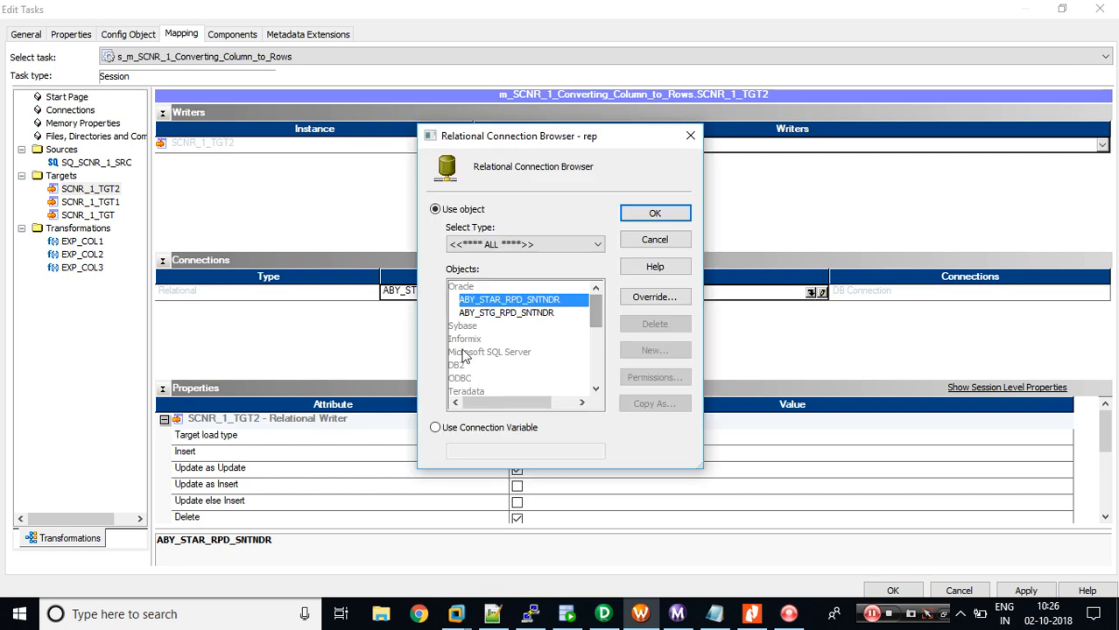
click(435, 428)
key(ctrl+v)
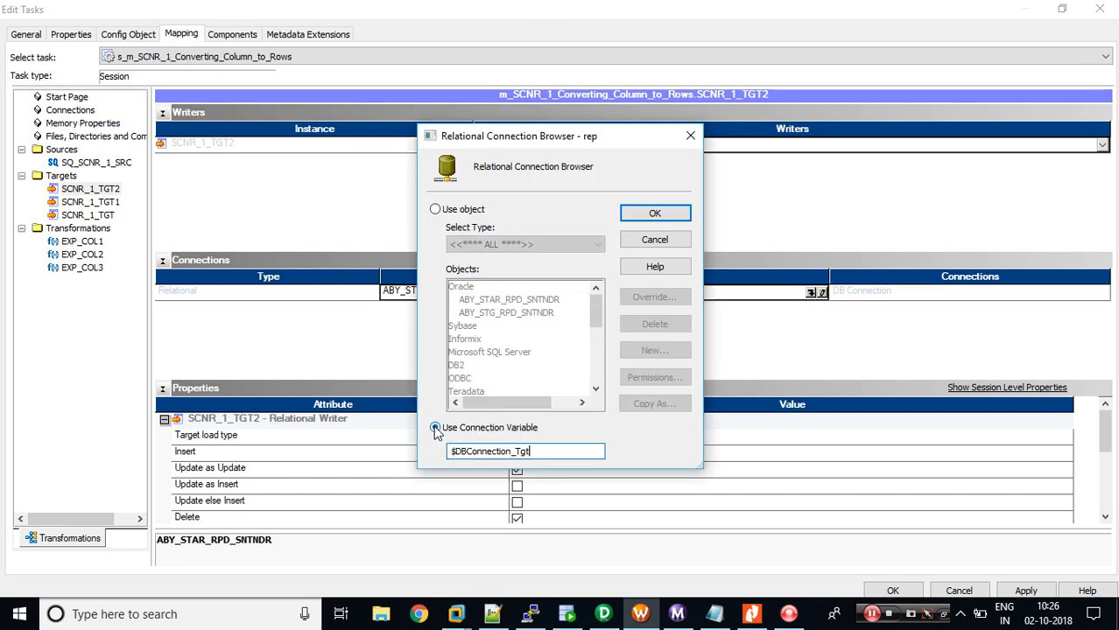
click(652, 213)
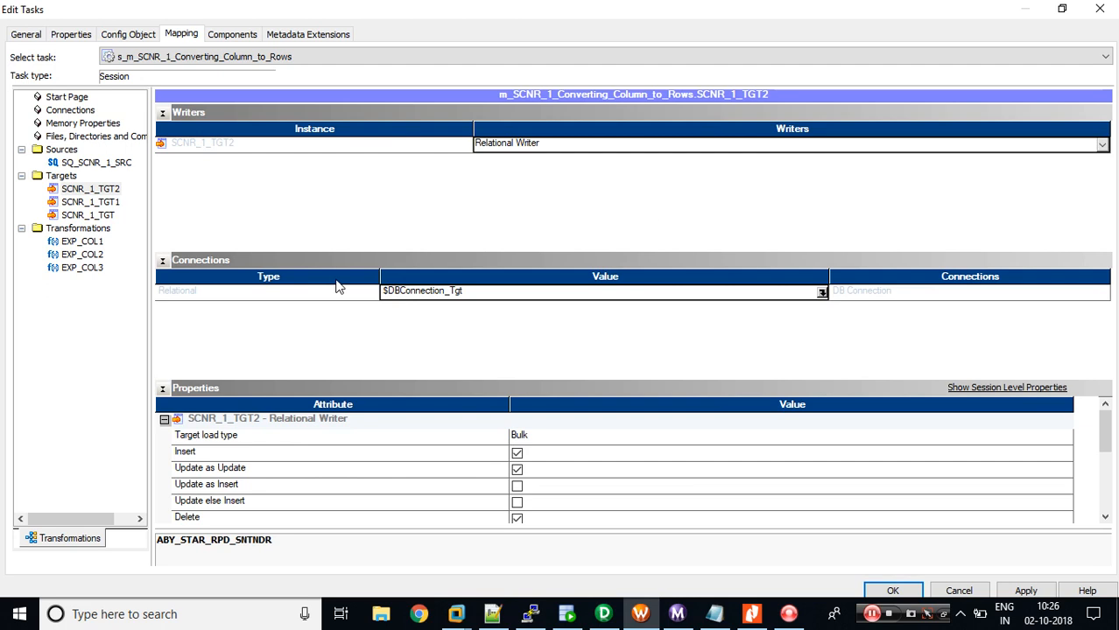
Step: Apply SCNR_1_TGT2's connection value to all instances and check it on SCNR_1_TGT1 and SCNR_1_TGT
right_click(308, 297)
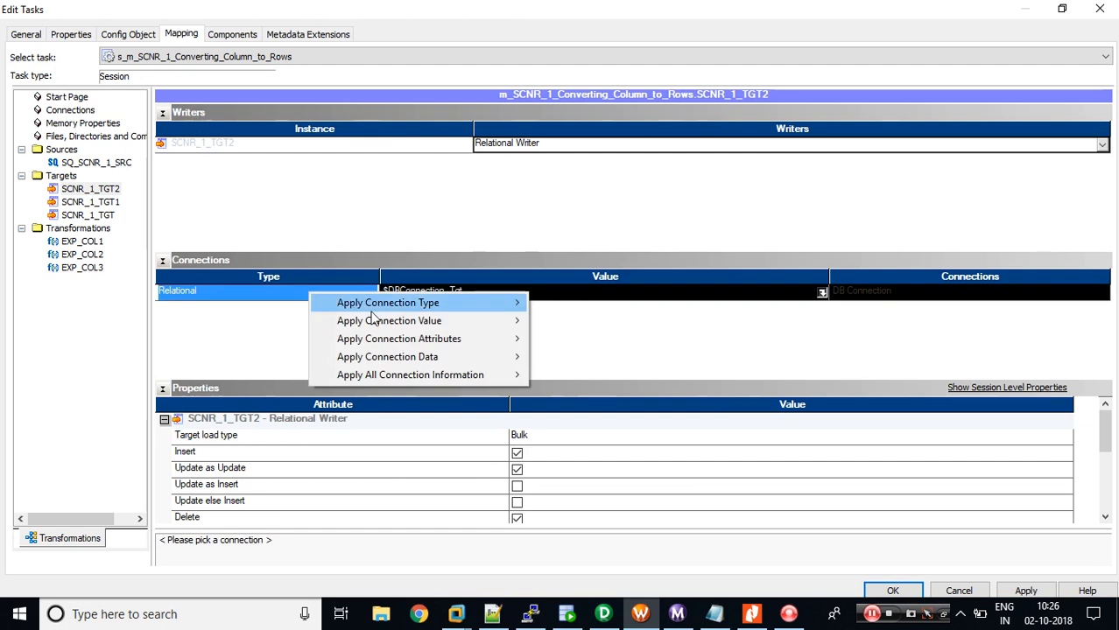
mouse_move(372, 321)
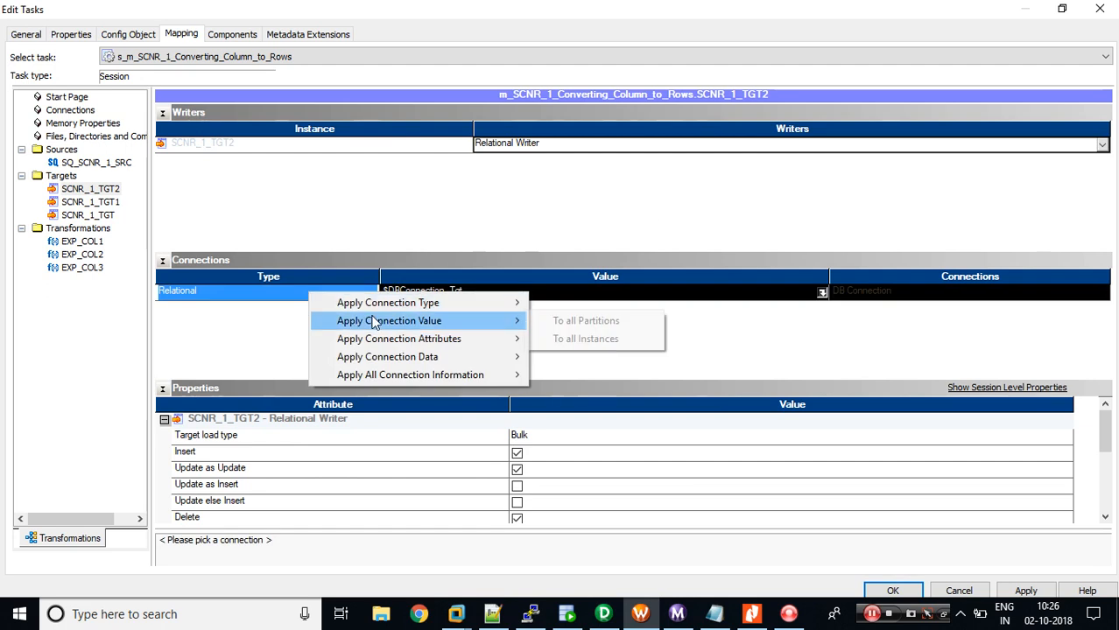
click(570, 342)
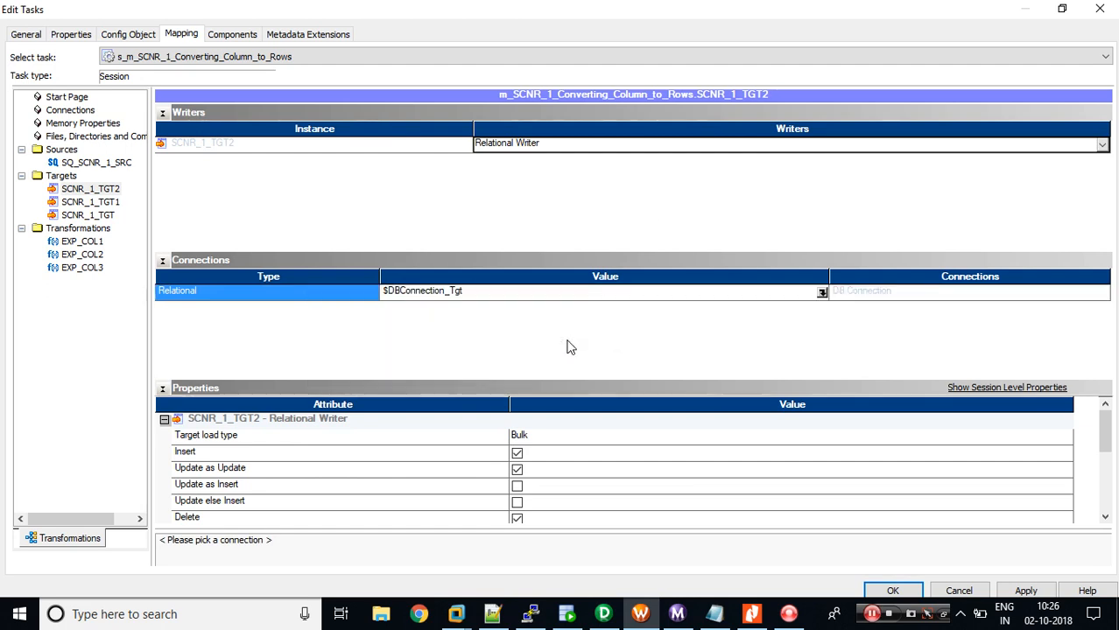
click(112, 204)
click(98, 216)
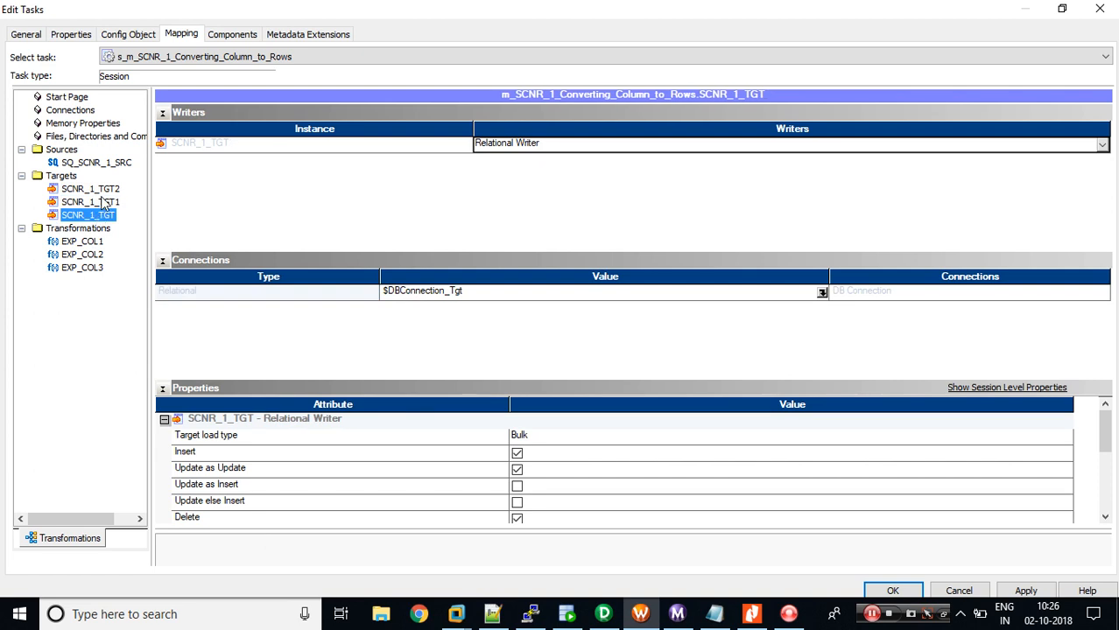
Step: Set SCNR_1_TGT2's target load type to Normal and apply that attribute to all instances
click(102, 190)
click(162, 260)
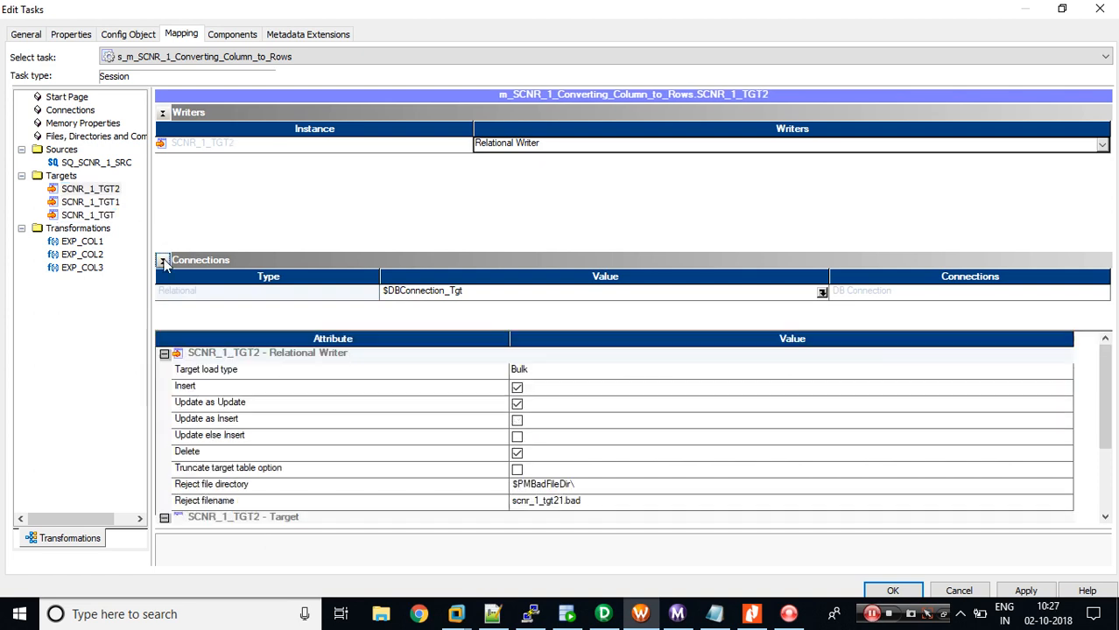
click(554, 329)
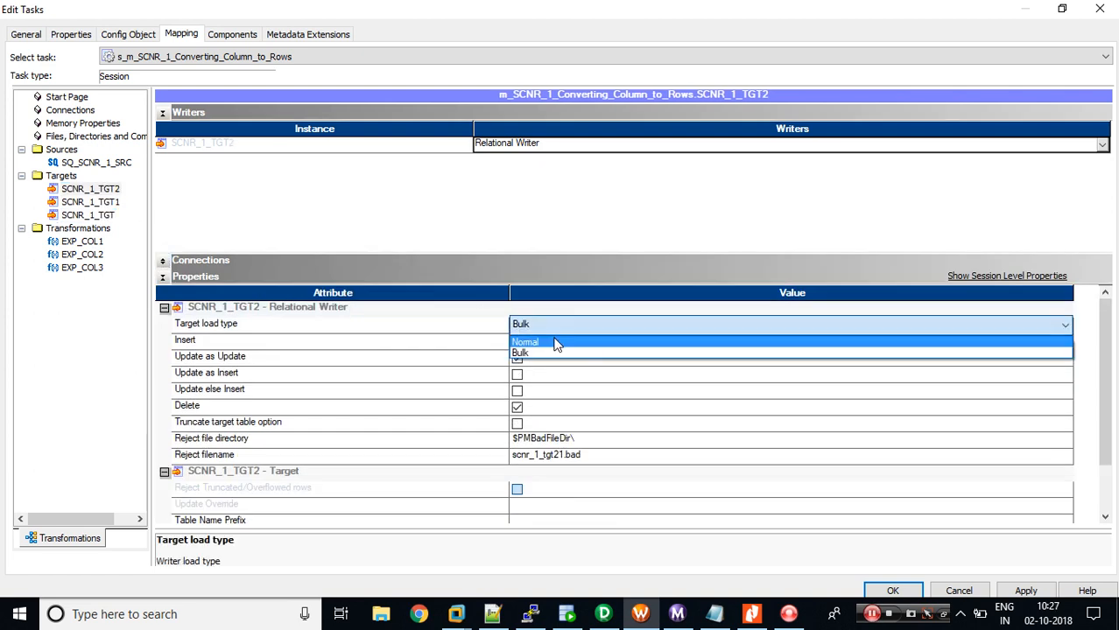
click(556, 342)
right_click(474, 325)
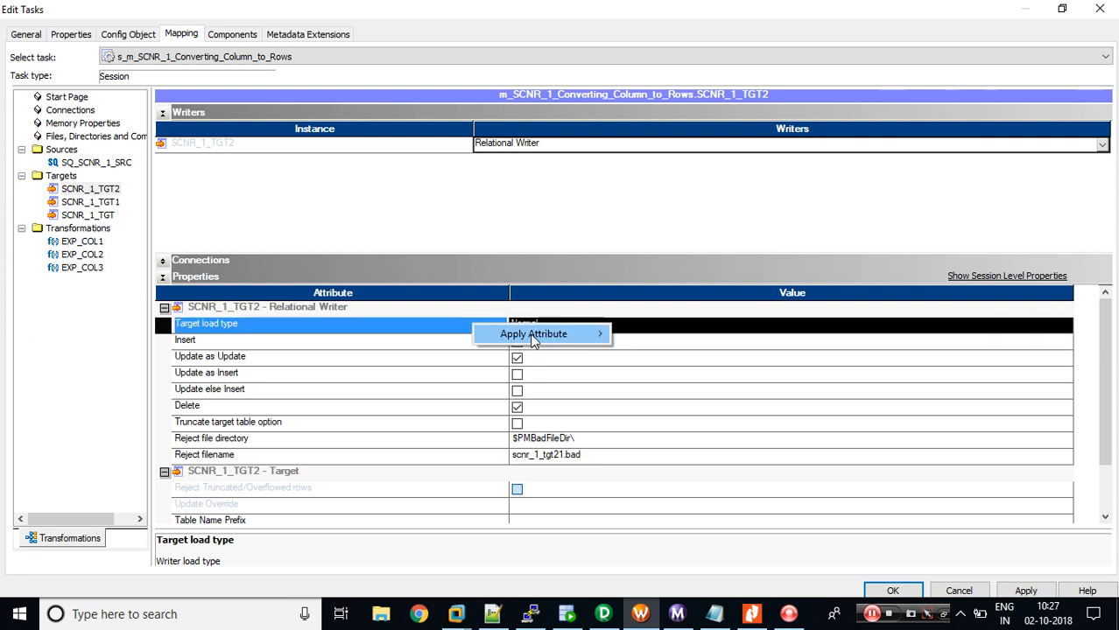
mouse_move(533, 340)
click(665, 352)
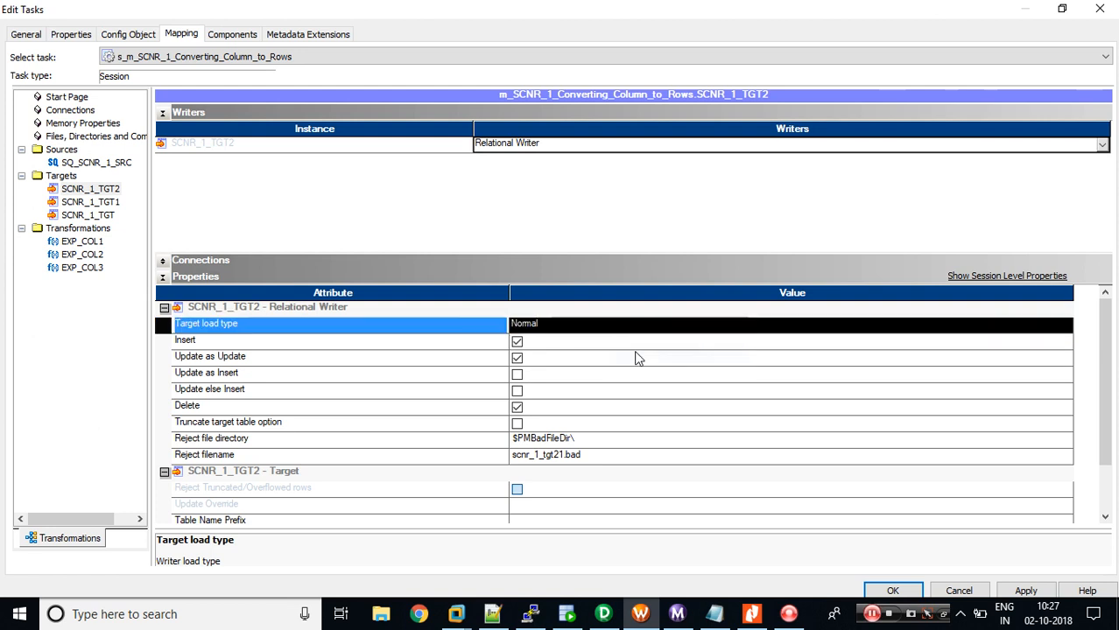
Step: Disable Update as Update and Delete for SCNR_1_TGT2, applying both attributes to all instances
click(516, 361)
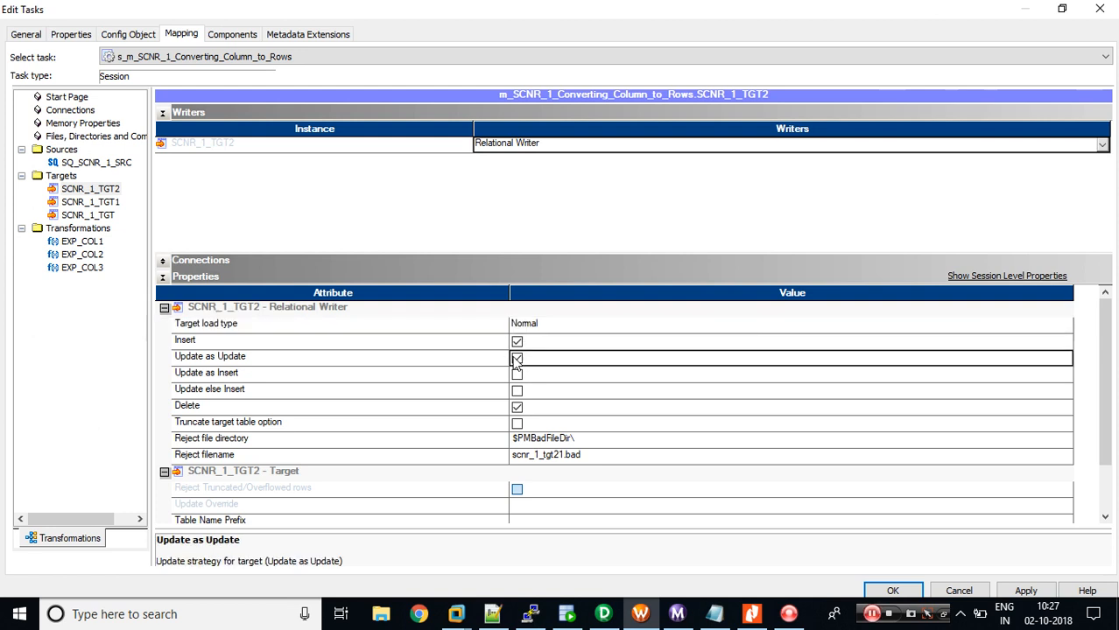
right_click(454, 367)
mouse_move(525, 373)
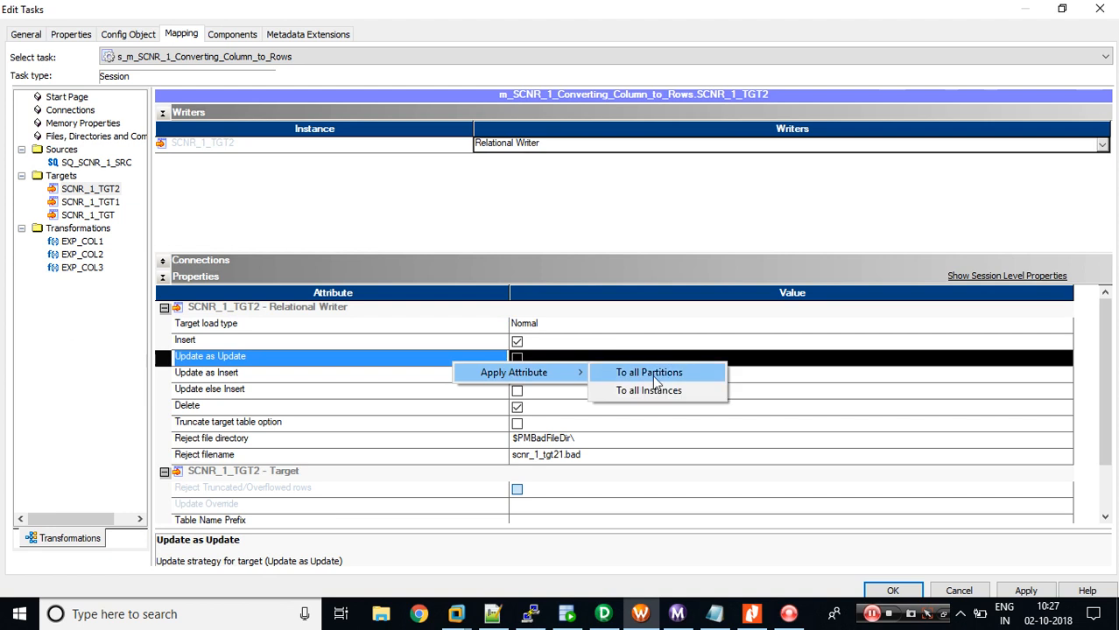
click(656, 392)
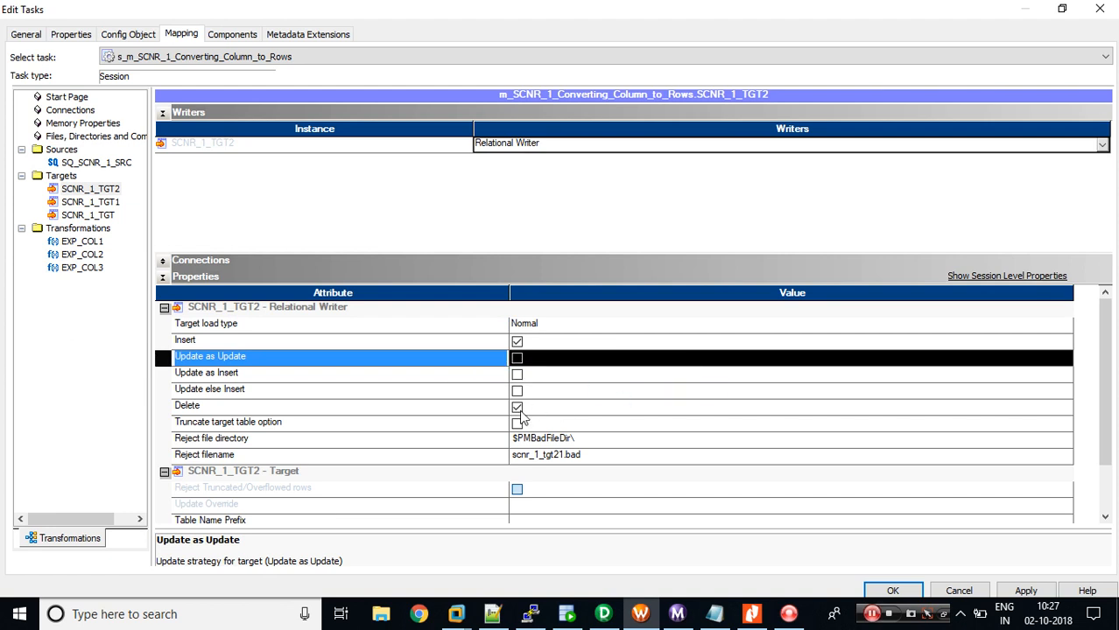
click(517, 409)
right_click(459, 406)
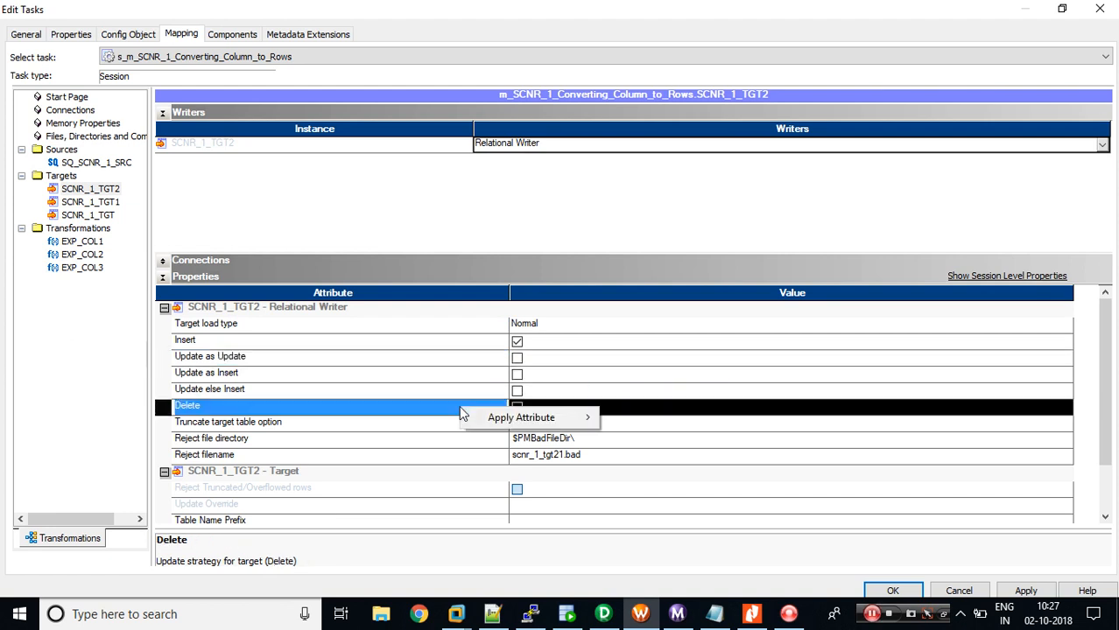
mouse_move(525, 418)
click(638, 436)
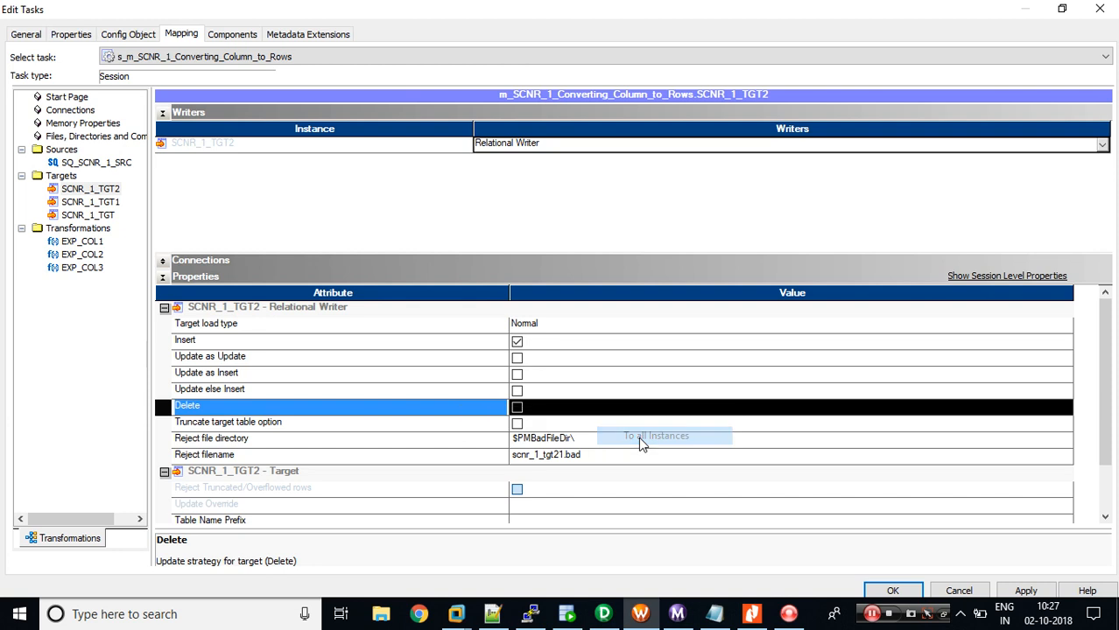
Step: Enable the Truncate target table option for SCNR_1_TGT2 and apply it to all instances
click(517, 424)
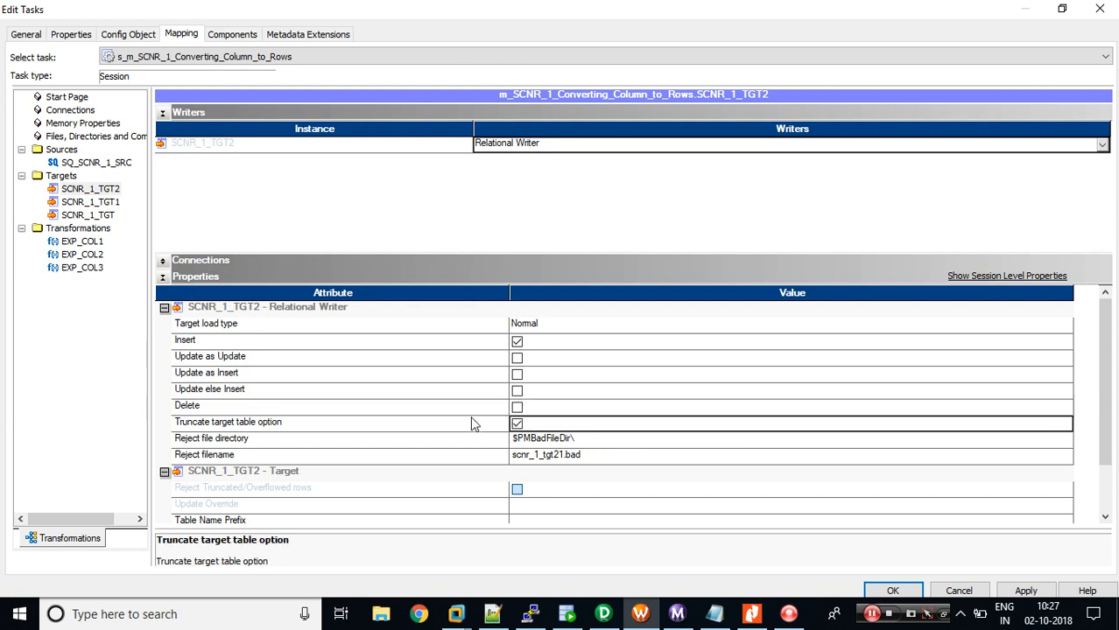
right_click(470, 422)
mouse_move(569, 436)
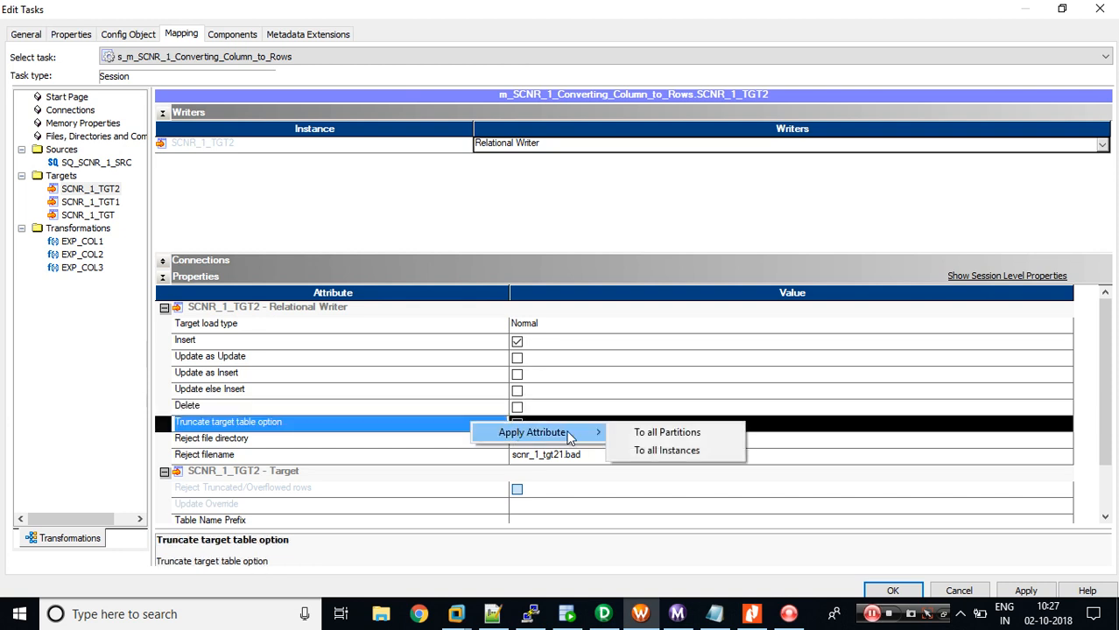
click(649, 450)
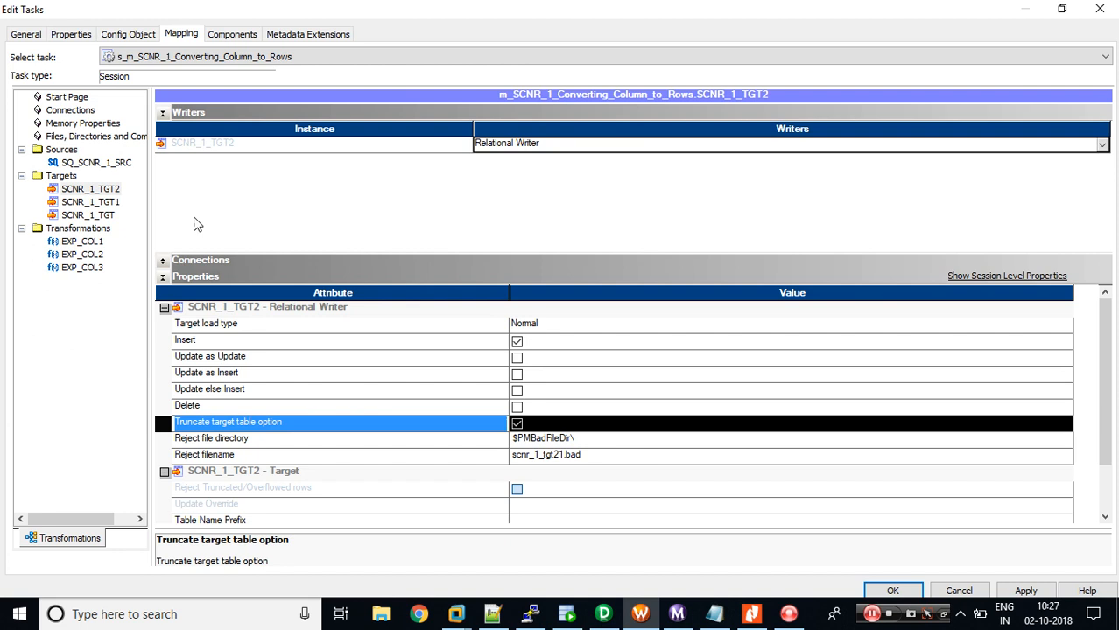
Step: Check the writer properties on SCNR_1_TGT1, SCNR_1_TGT and SCNR_1_TGT2, and accept the session task edits
click(111, 204)
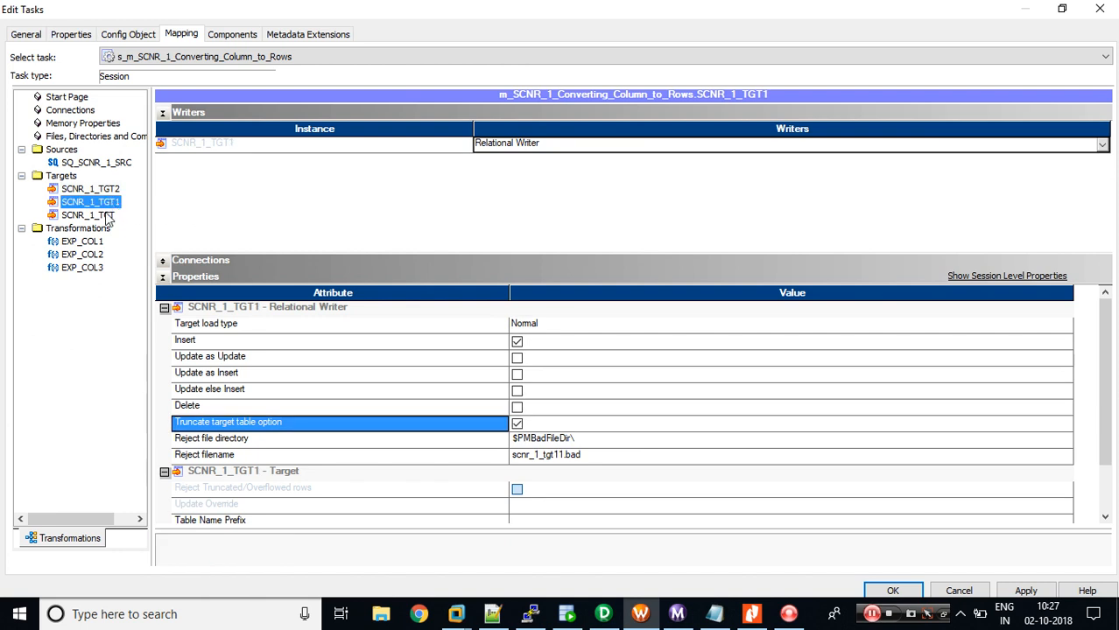
click(97, 215)
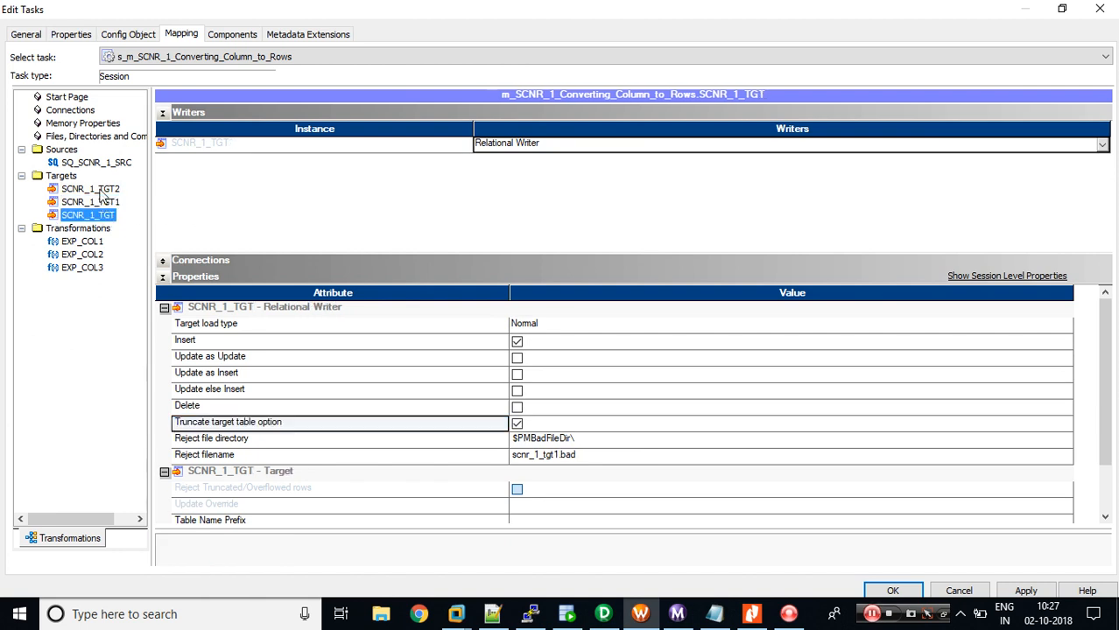
click(103, 189)
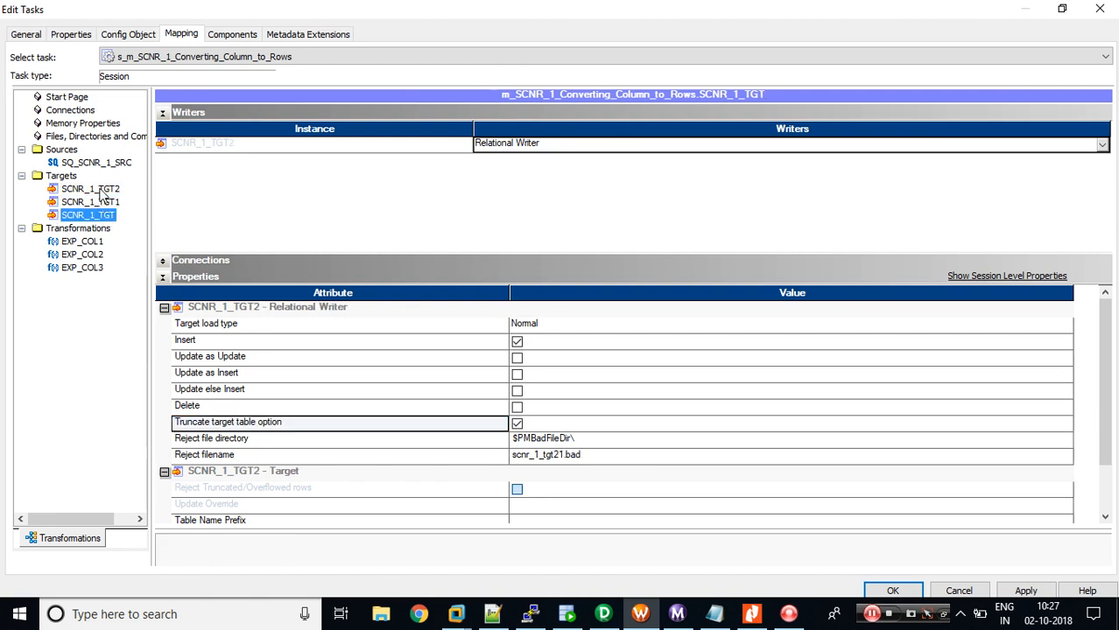
click(890, 591)
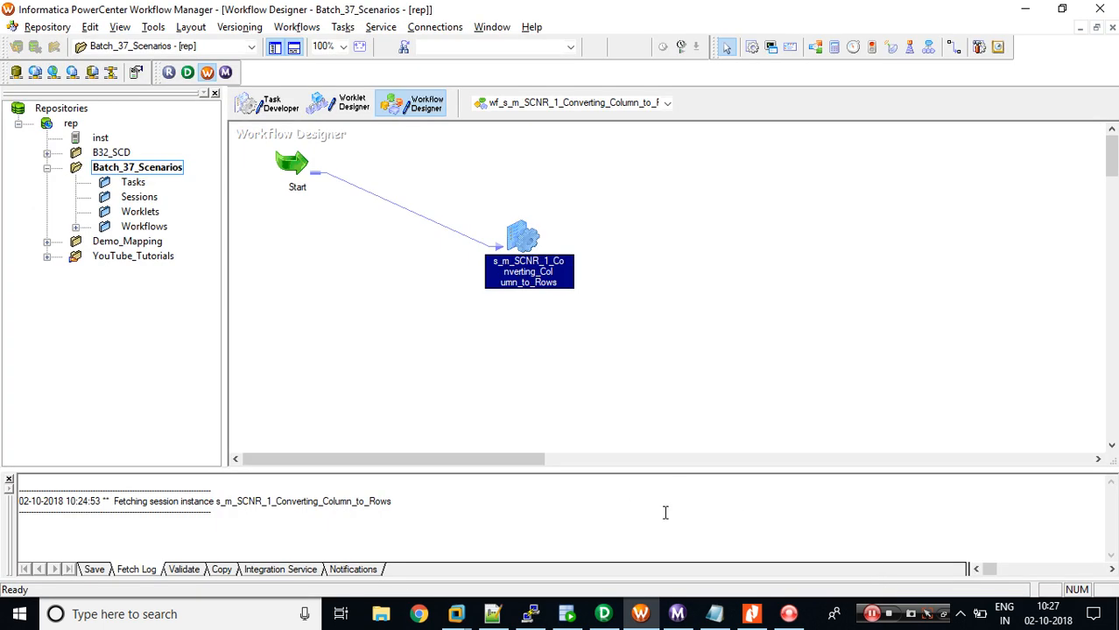
Step: Switch to the PuTTY terminal, print the working directory with pwd and list its files with ls -ltr
click(530, 614)
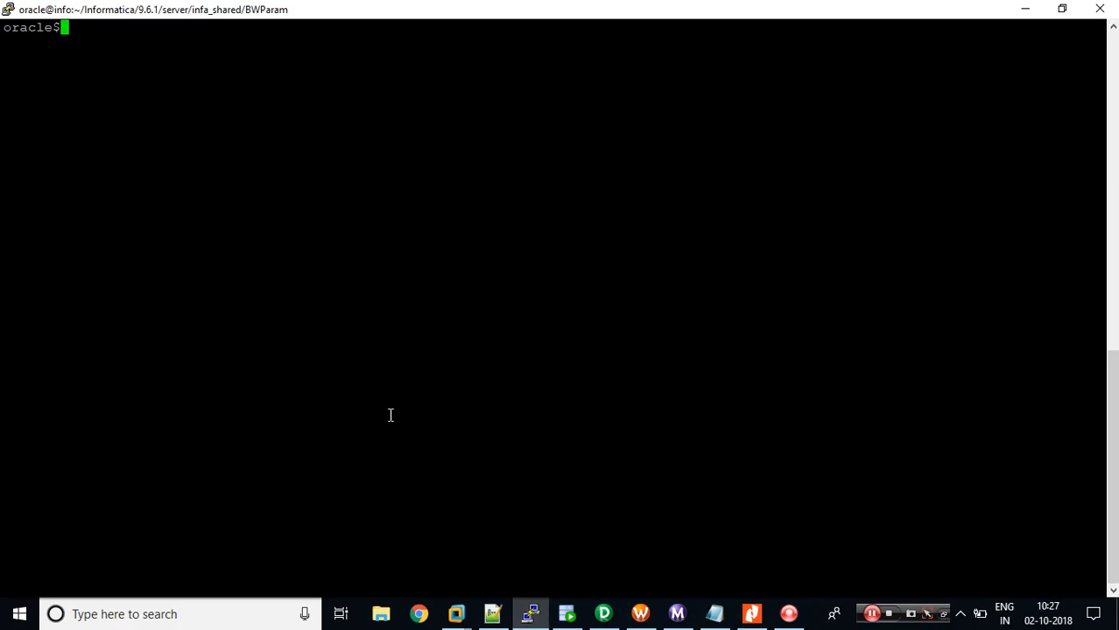
text(pwd)
key(Return)
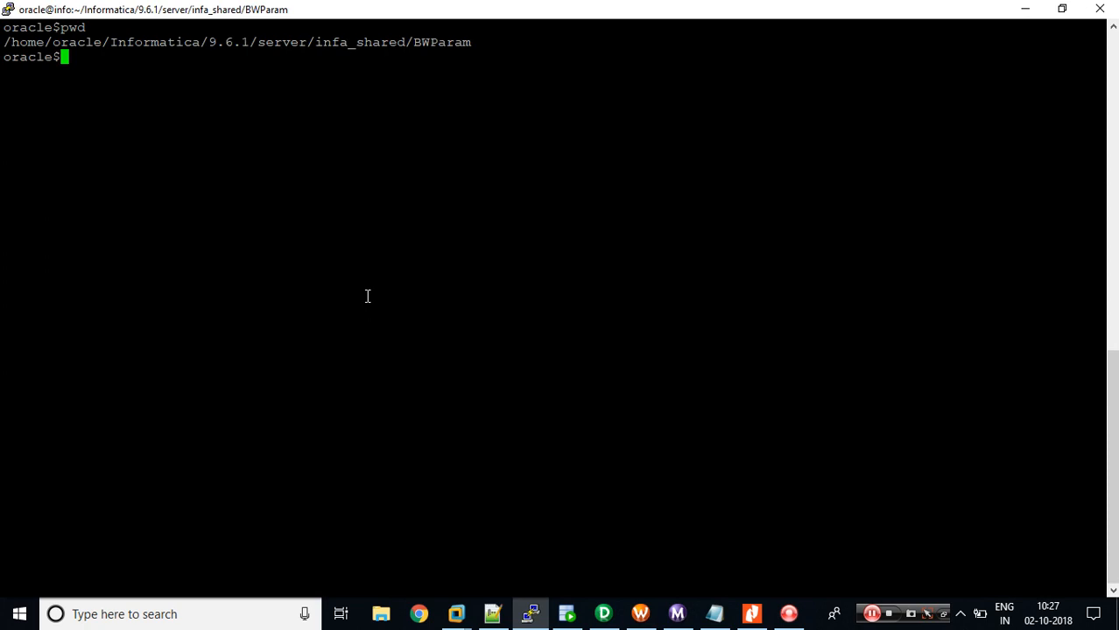
text(ls -ltr)
key(Return)
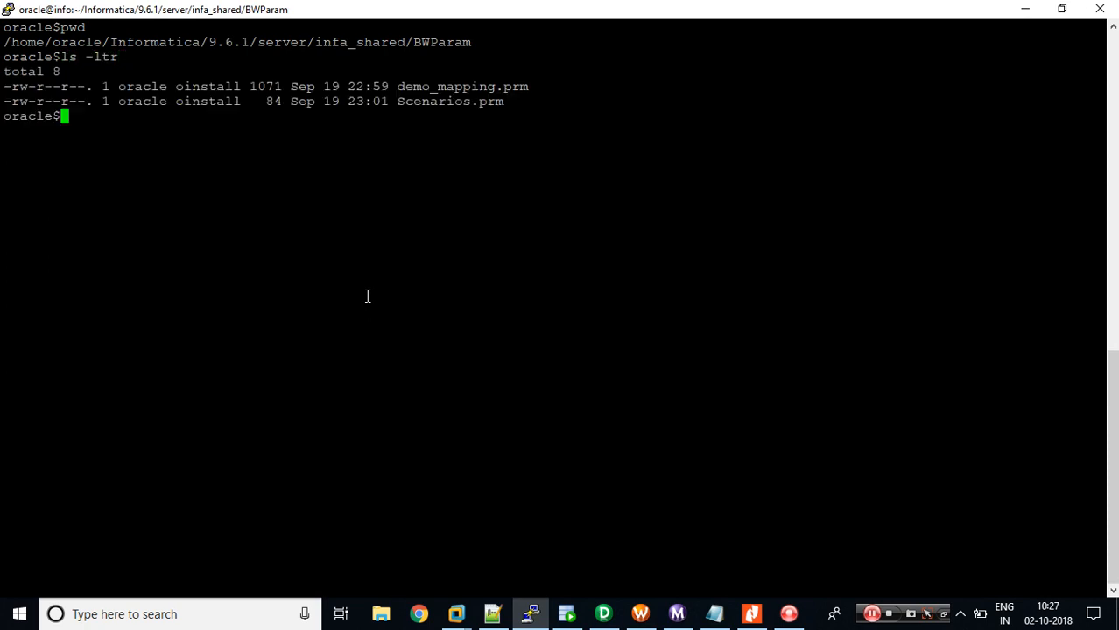
Step: Open a new file named Batch_37_Scenarios in vi in the BWParam directory
text(cat)
key(BackSpace)
key(BackSpace)
key(BackSpace)
key(BackSpace)
text(vi Batch_)
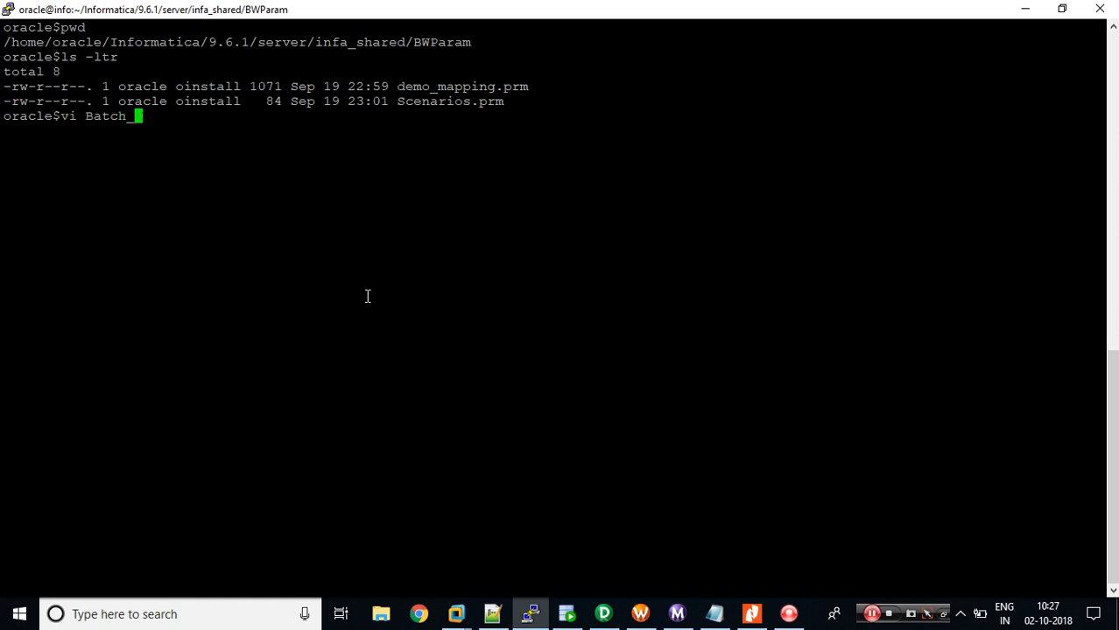
text(37_Scenarios)
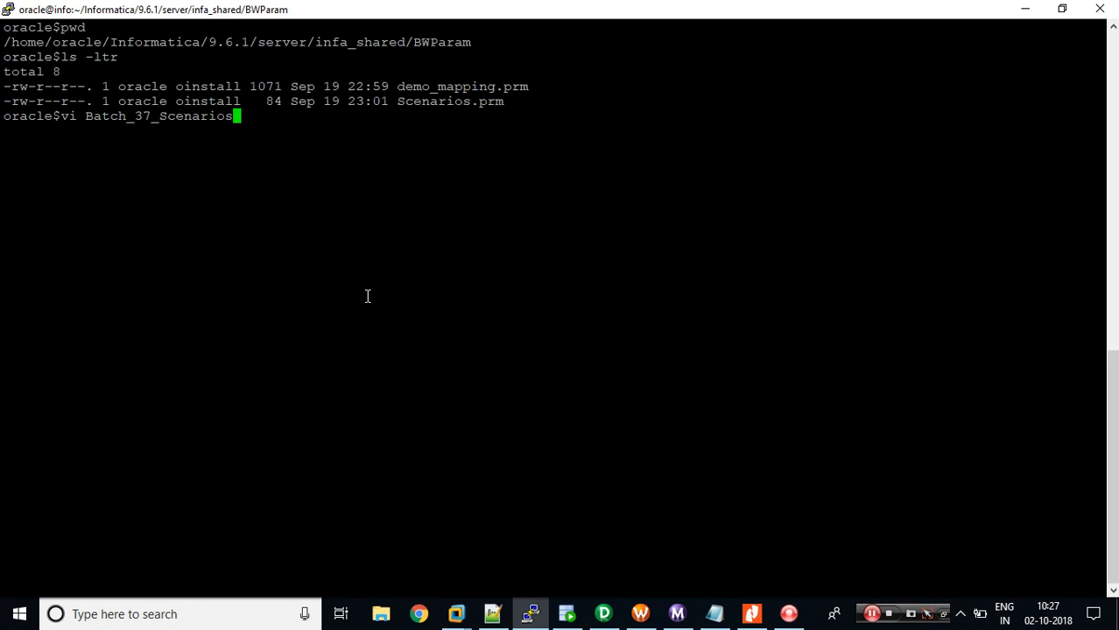
key(Return)
Step: Copy the session header and both $DBConnection lines from Notepad++ into Batch_37_Scenarios in vi, and save and quit with :wq
click(493, 613)
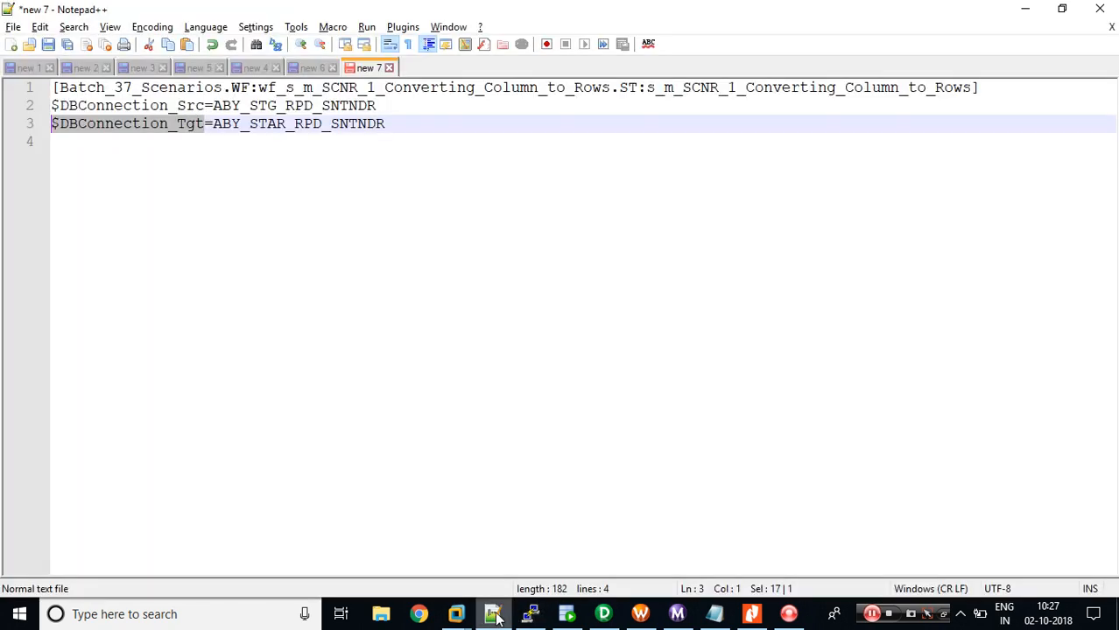
drag(401, 121, 40, 75)
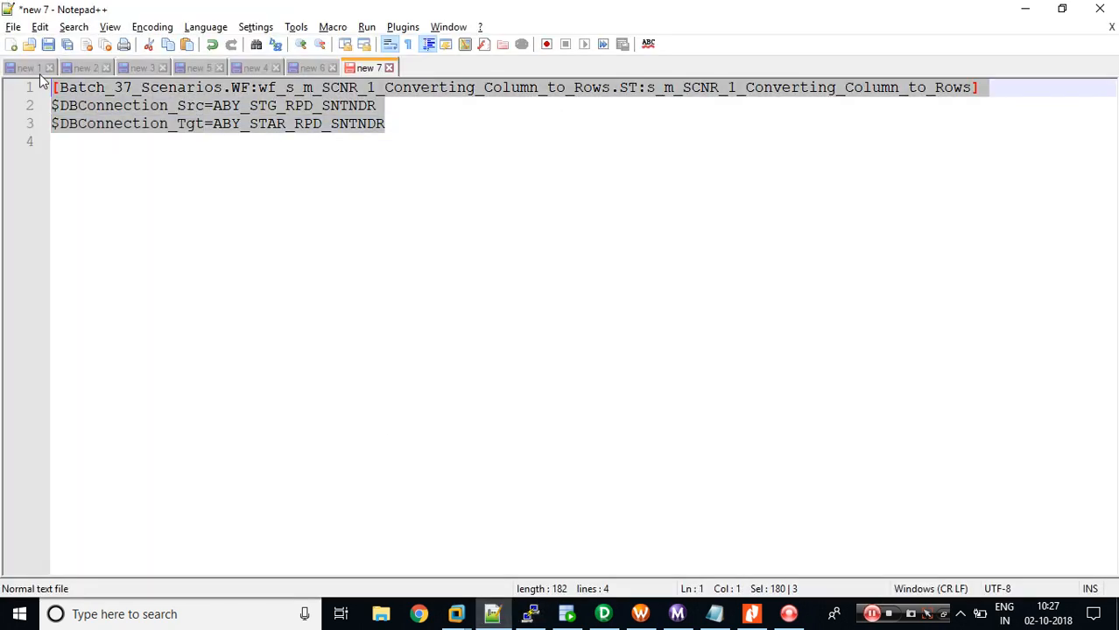
key(alt+Tab)
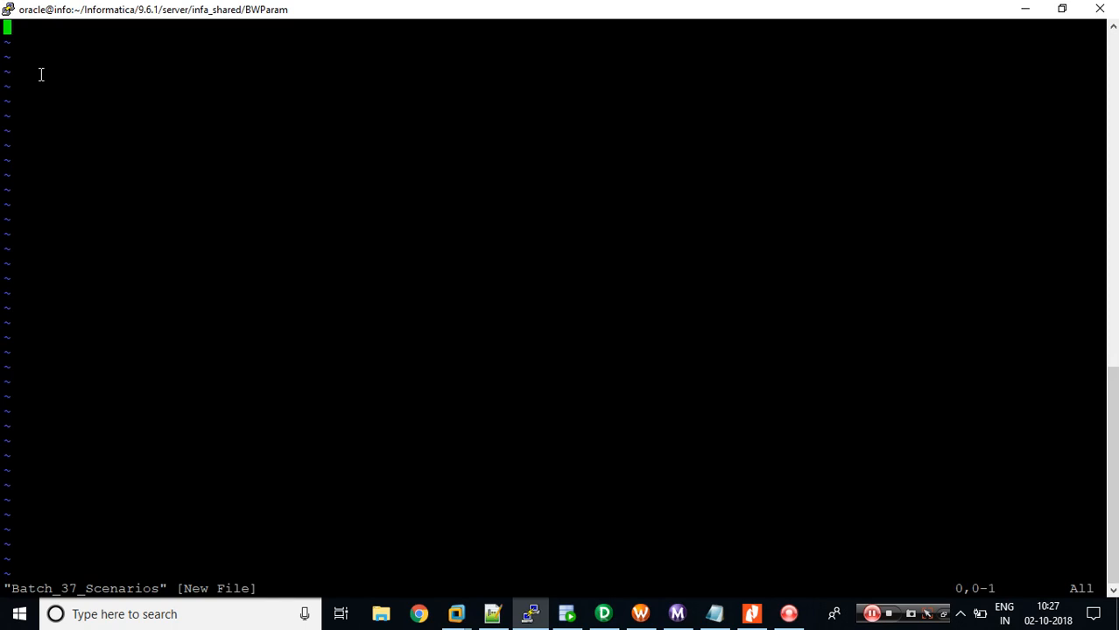
right_click(40, 74)
key(Return)
key(Escape)
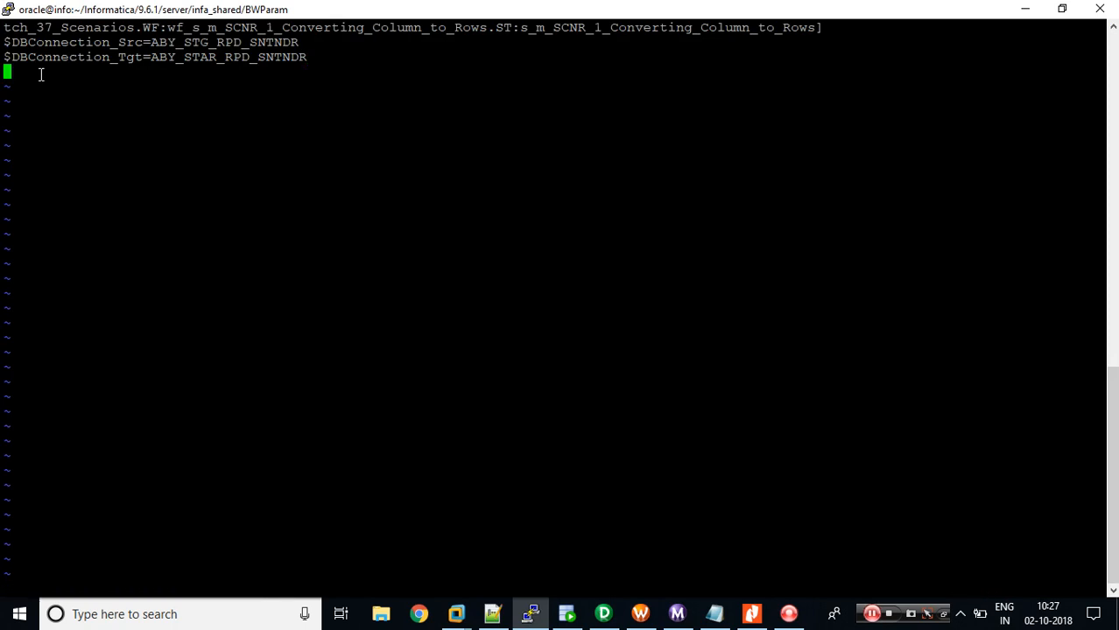
text(:wq)
key(Return)
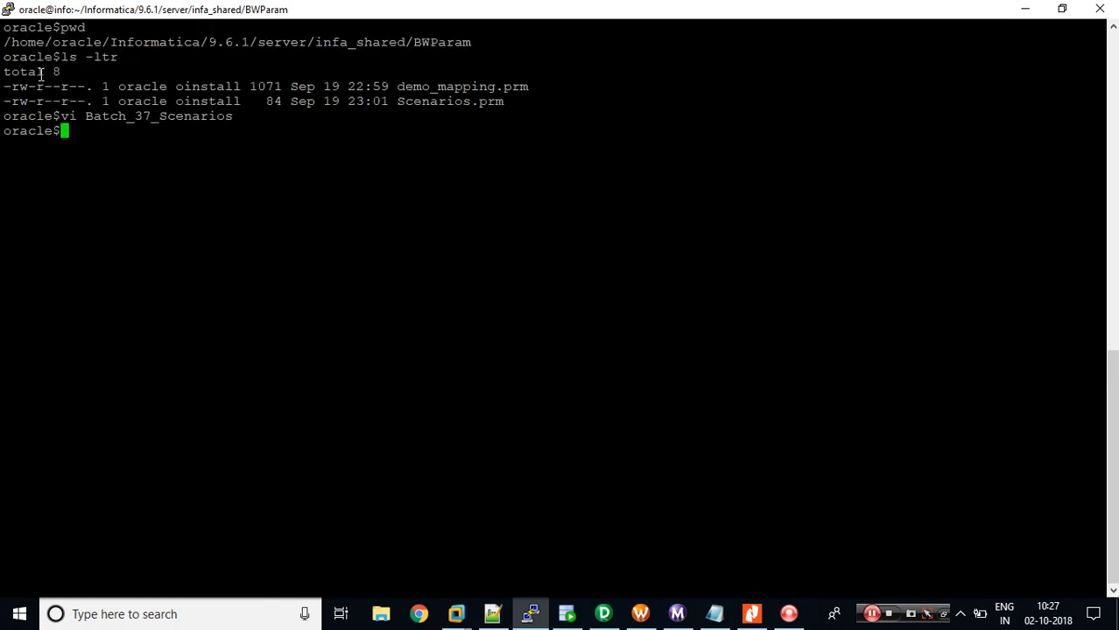
Step: List the BWParam directory with ls -ltr and display the contents of Batch_37_Scenarios with cat
text(ls -ltr)
key(Return)
text(cat Batch_37_Scenarios)
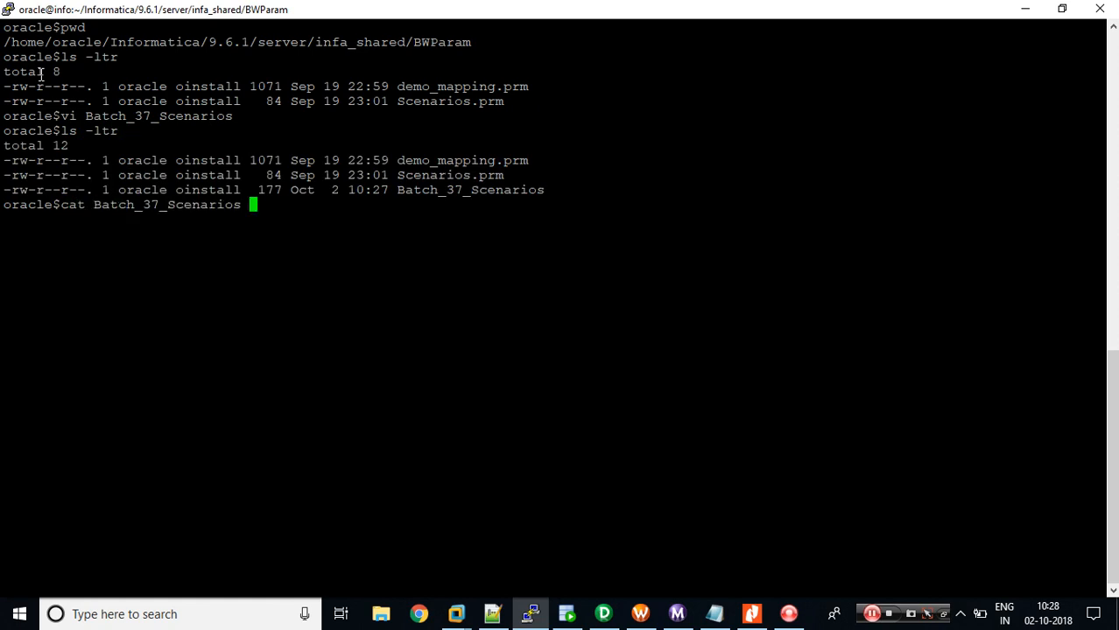
key(Return)
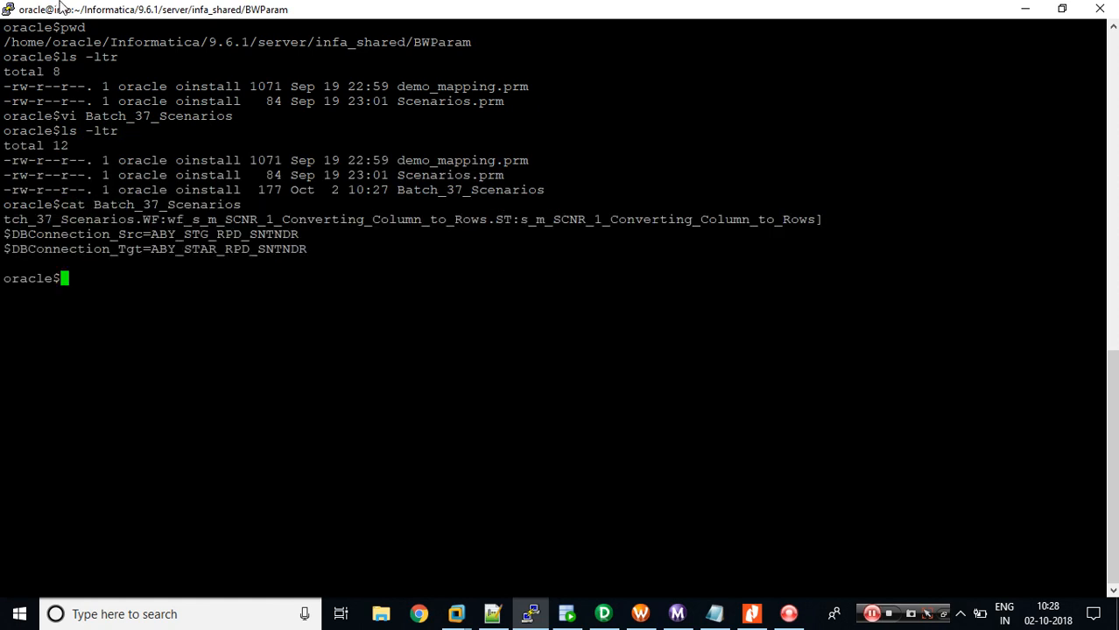
triple_click(15, 268)
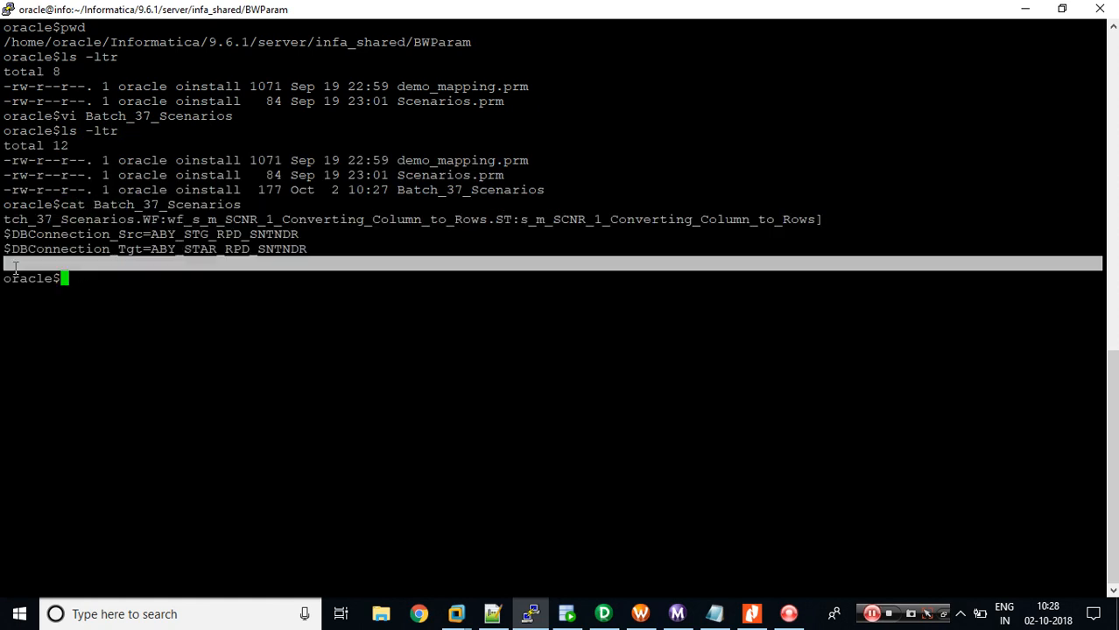
click(62, 266)
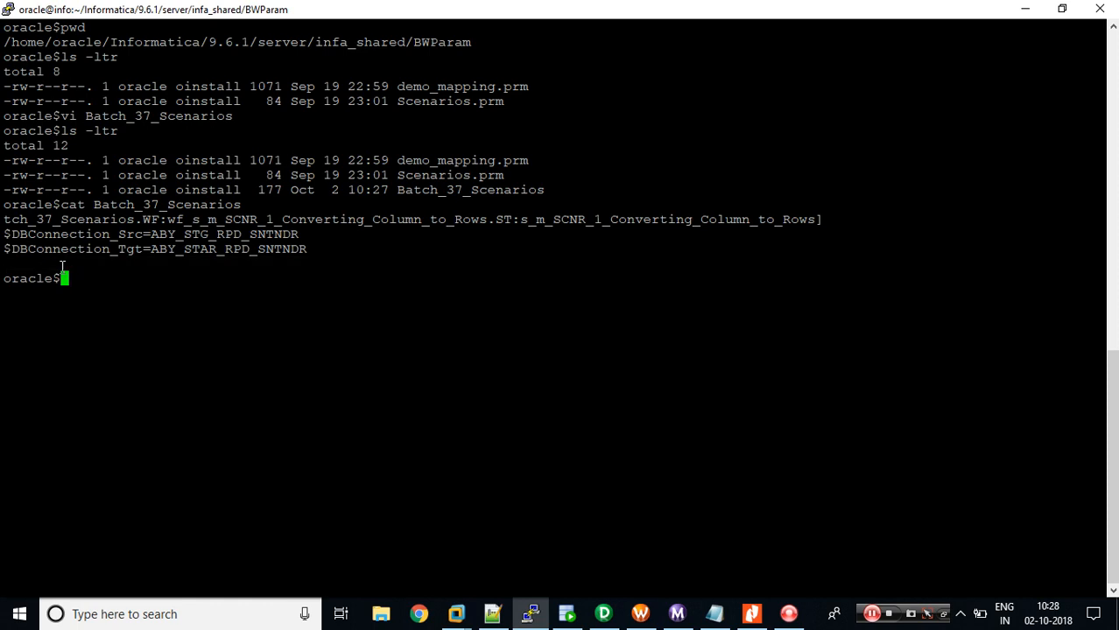
Step: Copy the BWParam directory path from the terminal into the workflow's Parameter Filename property in Workflow Manager: /home/oracle/Informatica/9.6.1/server/infa_shared/BWParam
double_click(226, 42)
key(ctrl+c)
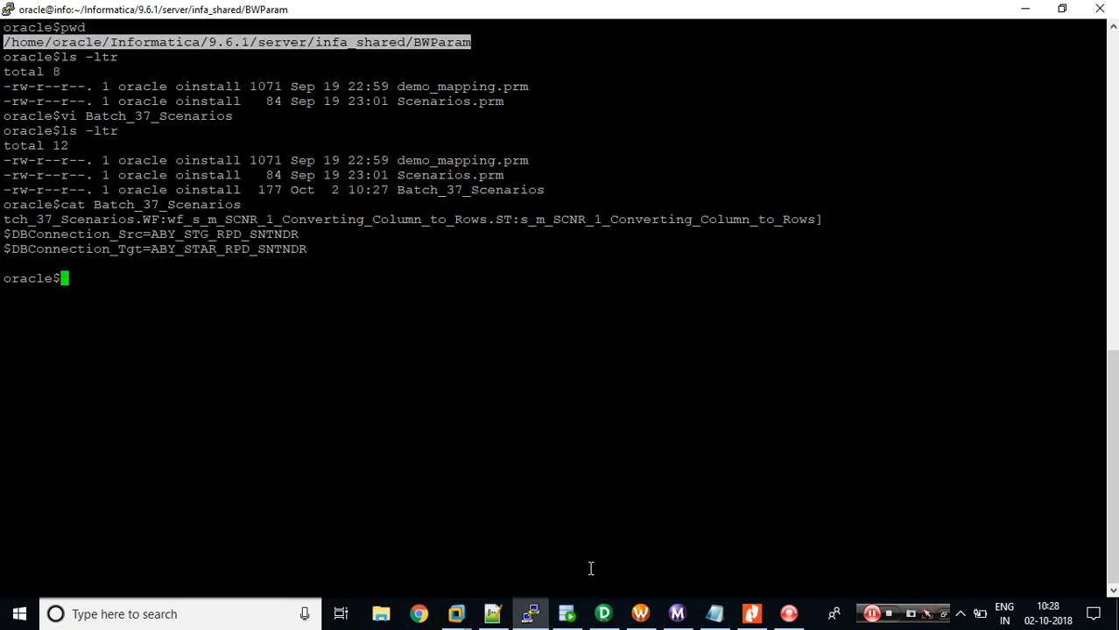
click(638, 613)
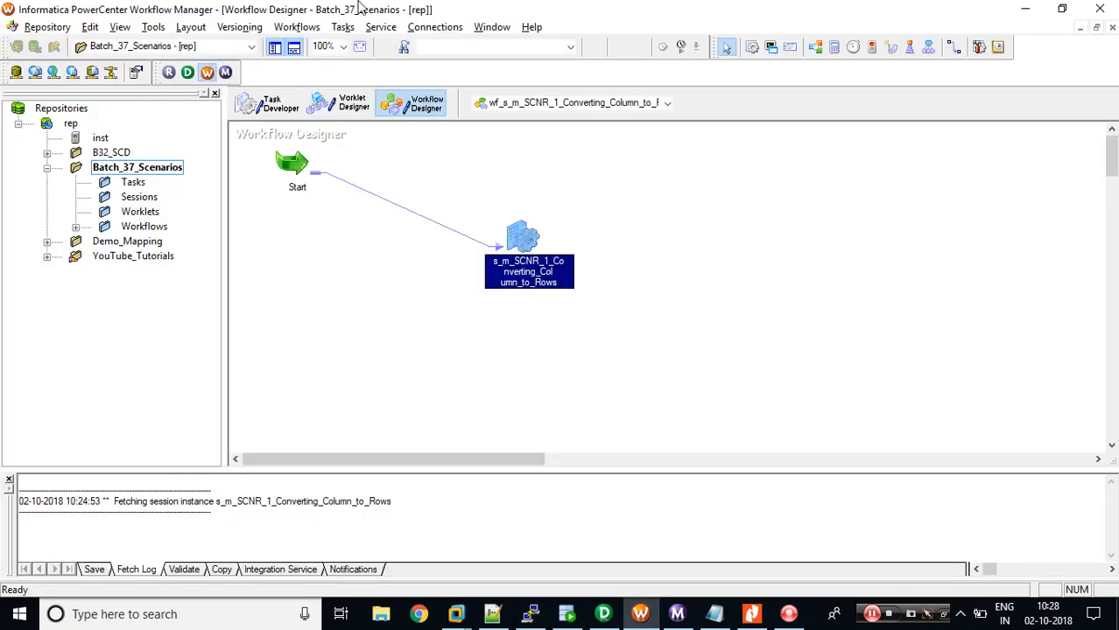
click(285, 30)
click(299, 61)
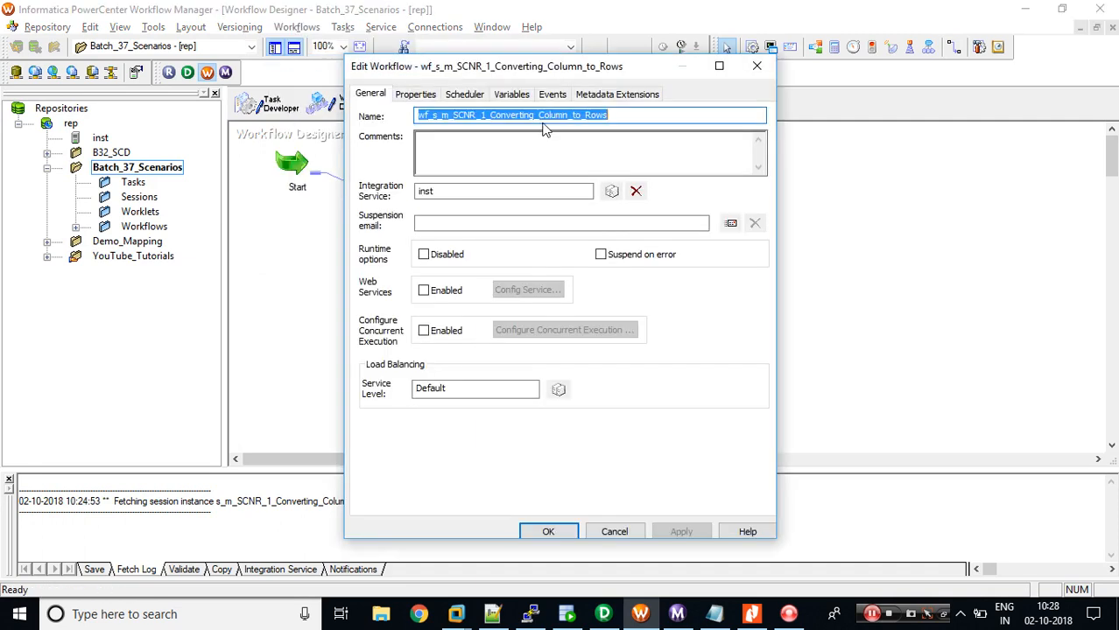
click(416, 94)
click(525, 166)
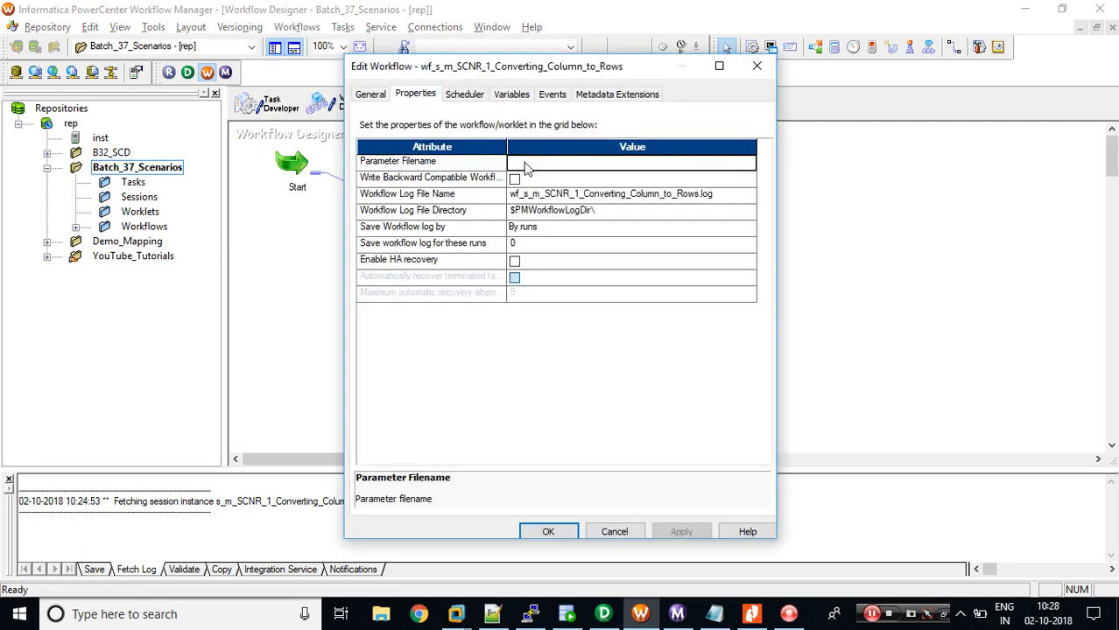
key(ctrl+v)
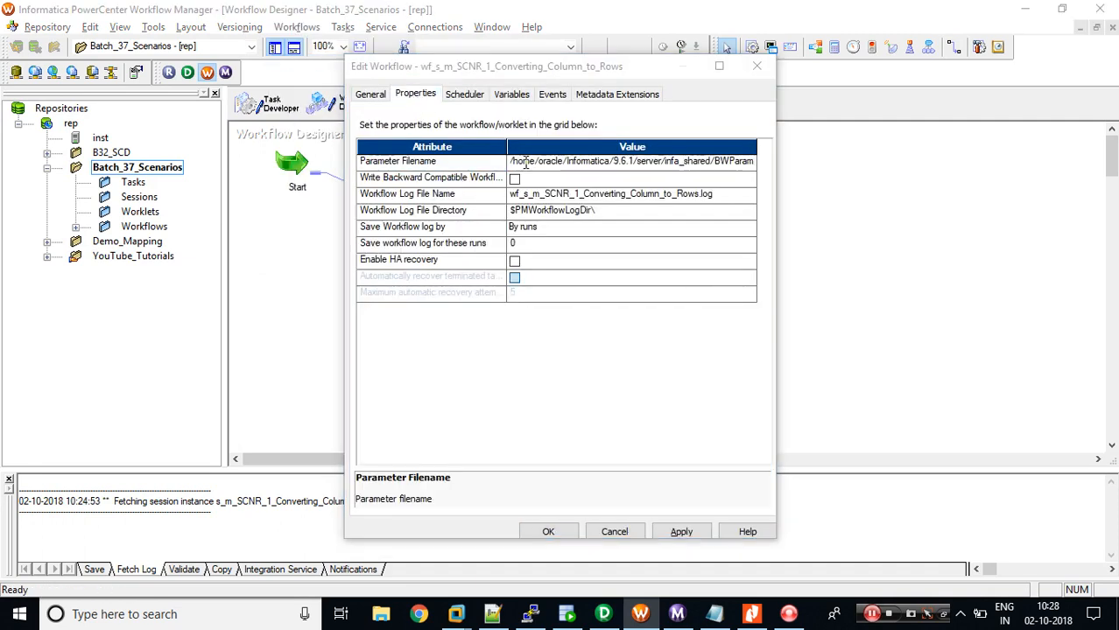
Step: Append /Batch_37_Scenarios to the Parameter Filename path, check it against the terminal listing, and accept and save the workflow edits
key(alt+Tab)
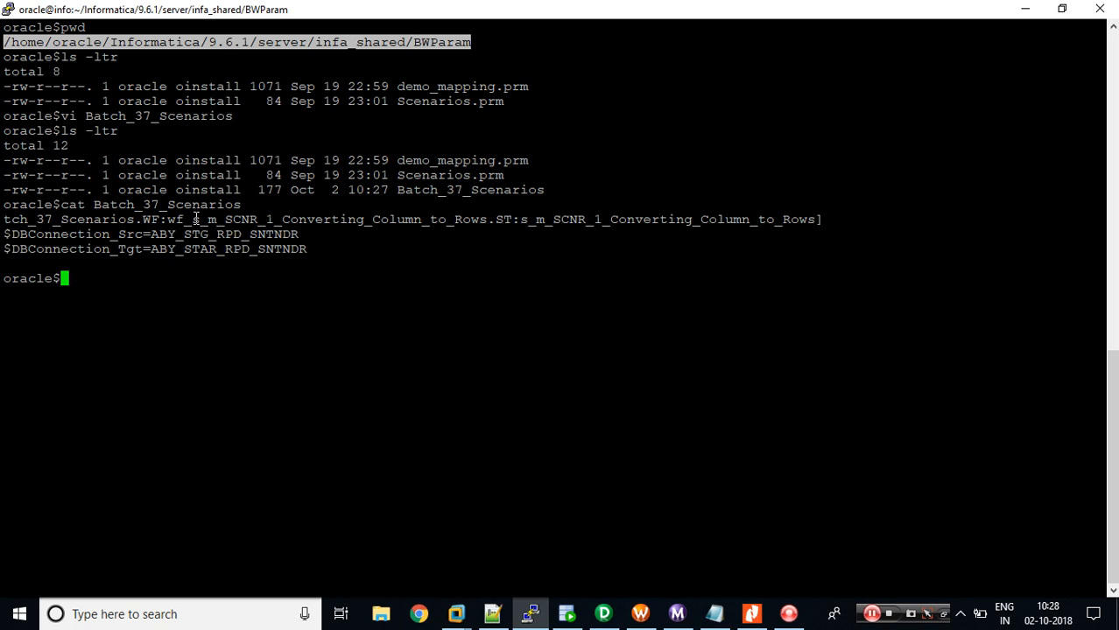
double_click(187, 208)
key(alt+Tab)
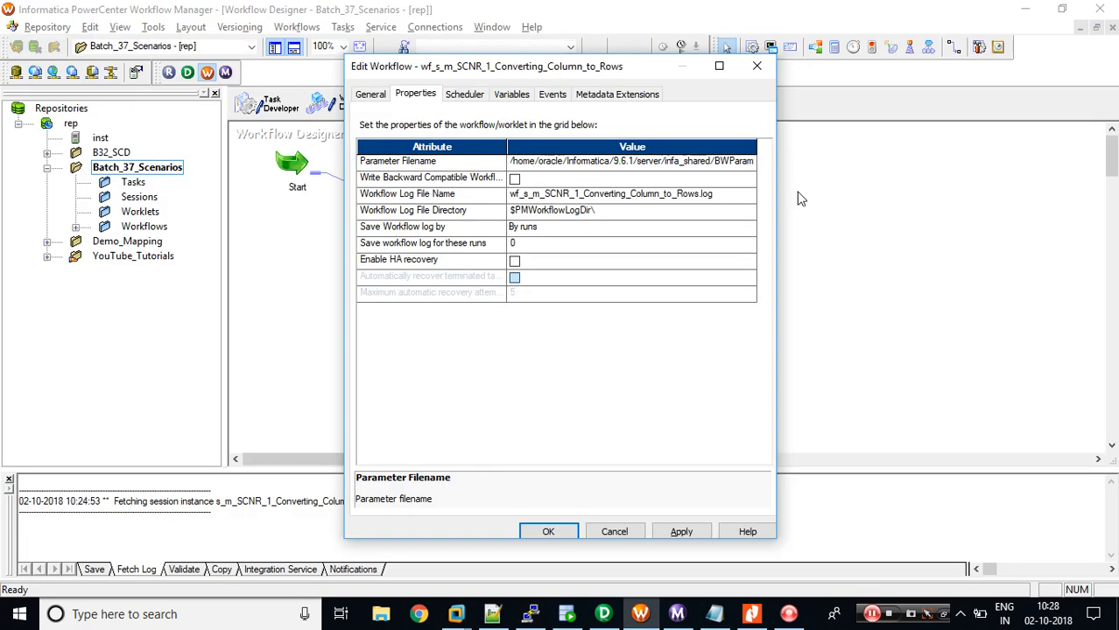
text(/)
text(Batch_37_Scenarios)
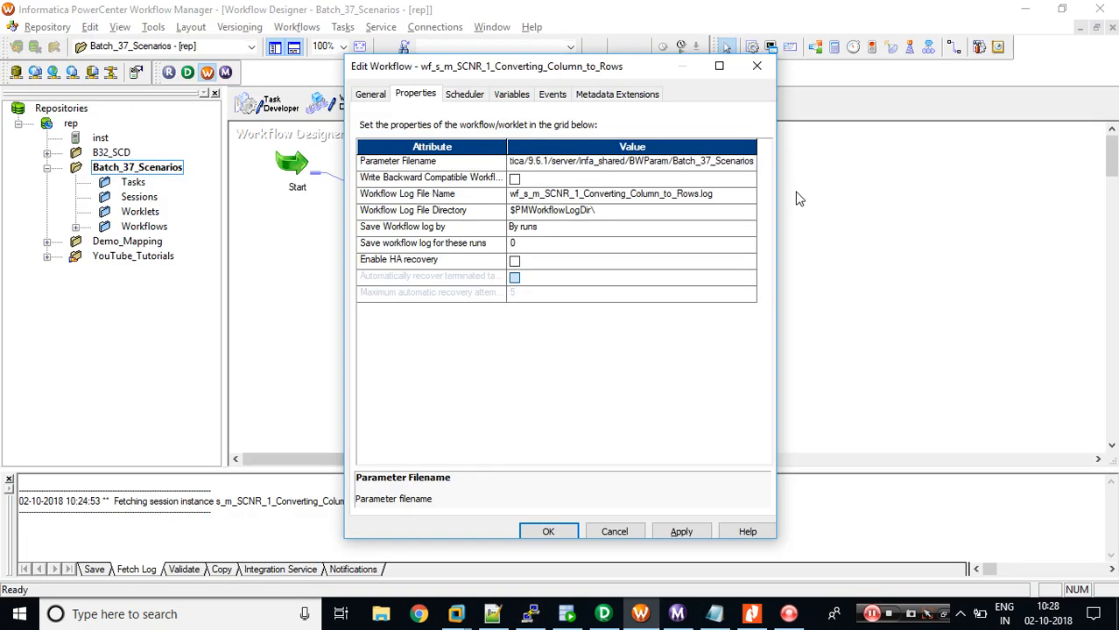
key(alt+Tab)
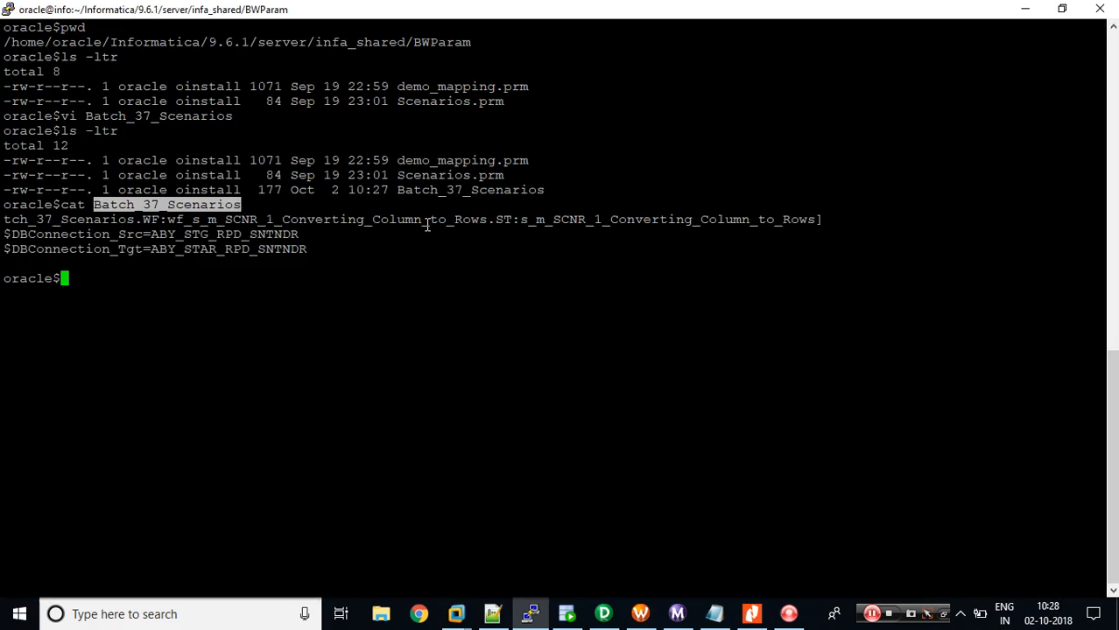
double_click(460, 189)
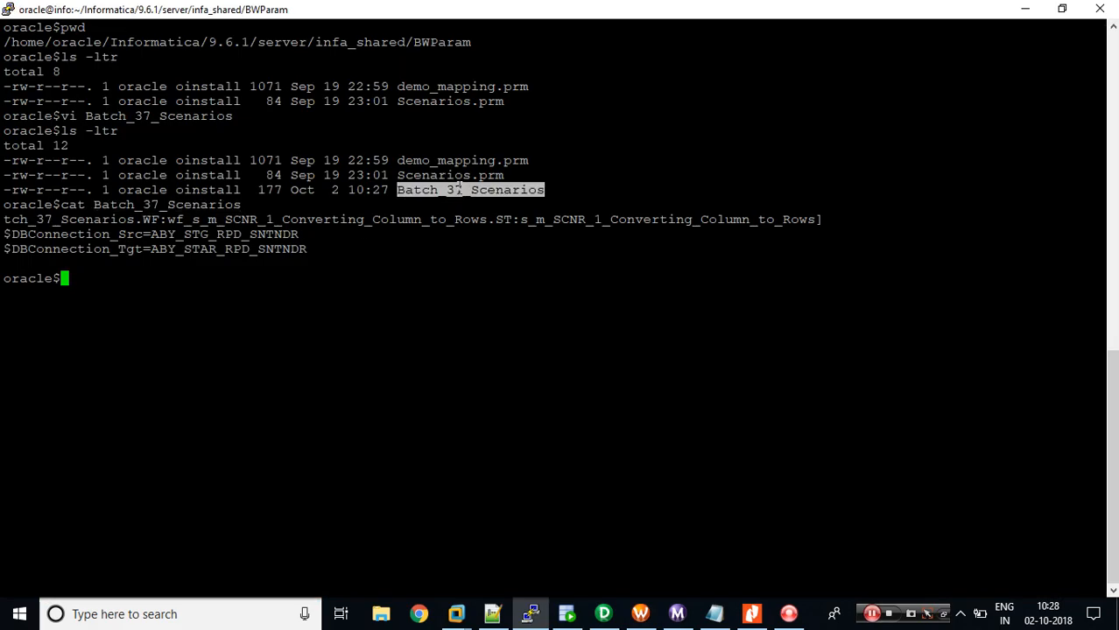
key(alt+Tab)
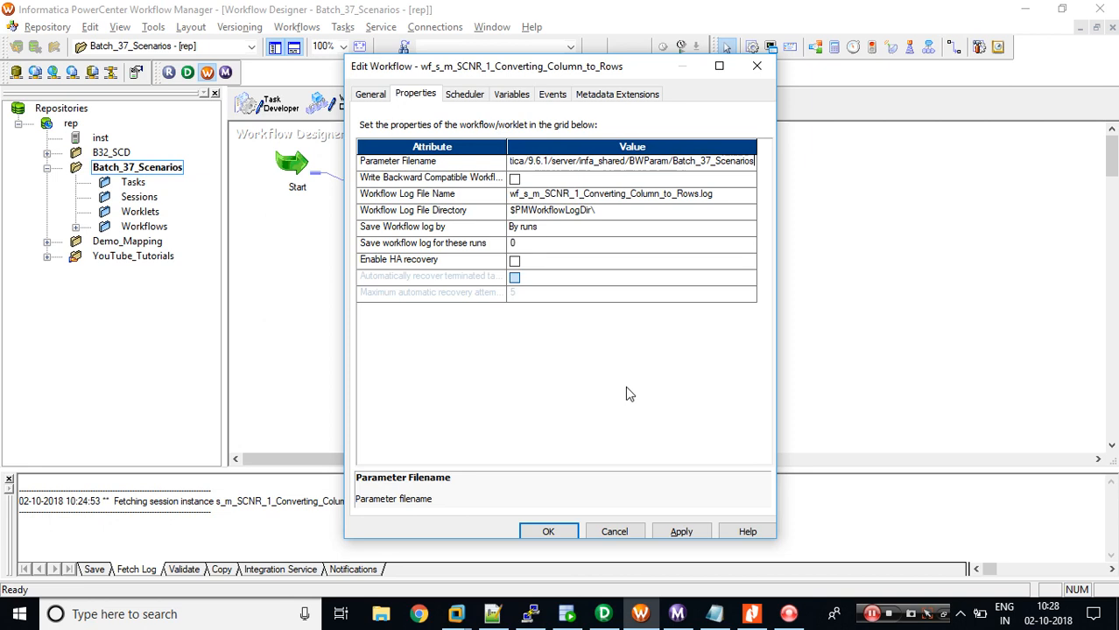
click(548, 532)
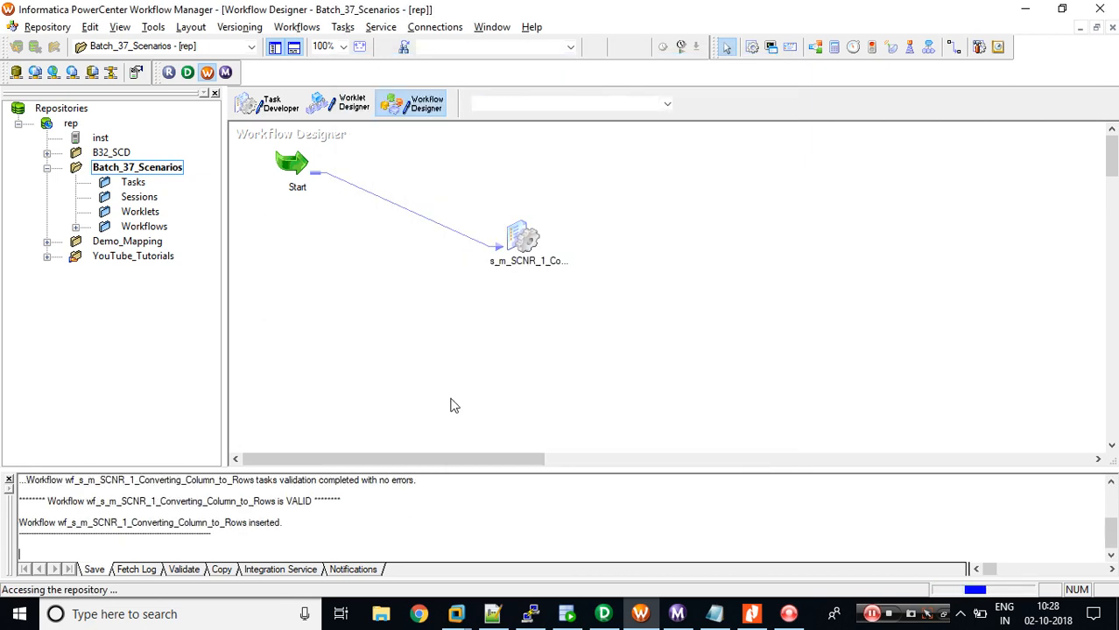
Step: Start the workflow wf_s_m_SCNR_1_Converting_Column_to_Rows and switch to Workflow Monitor
right_click(662, 246)
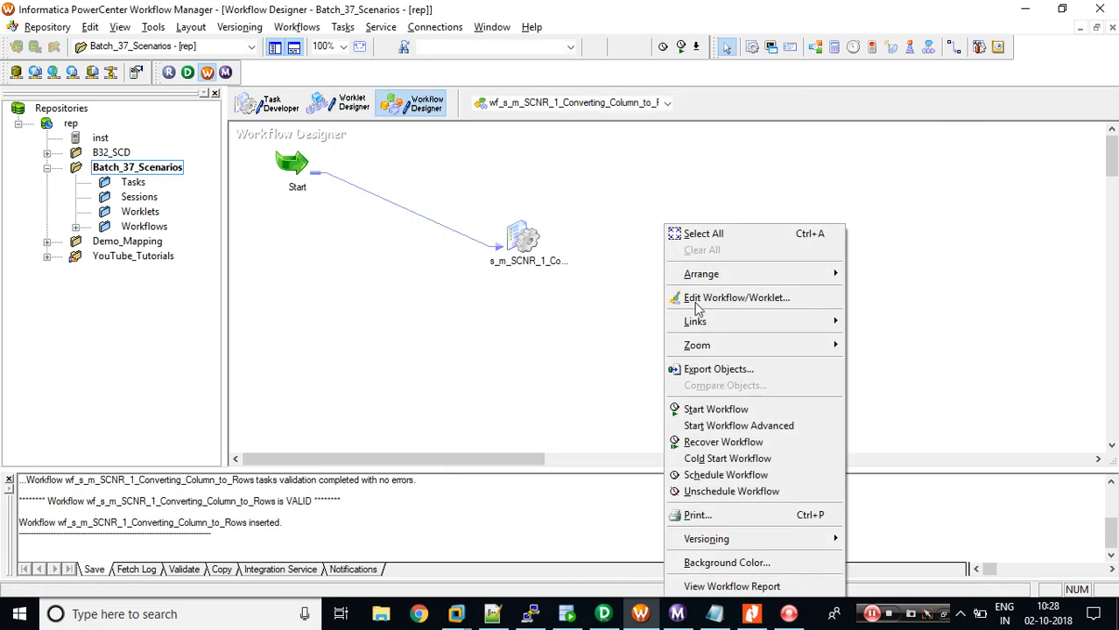
click(716, 410)
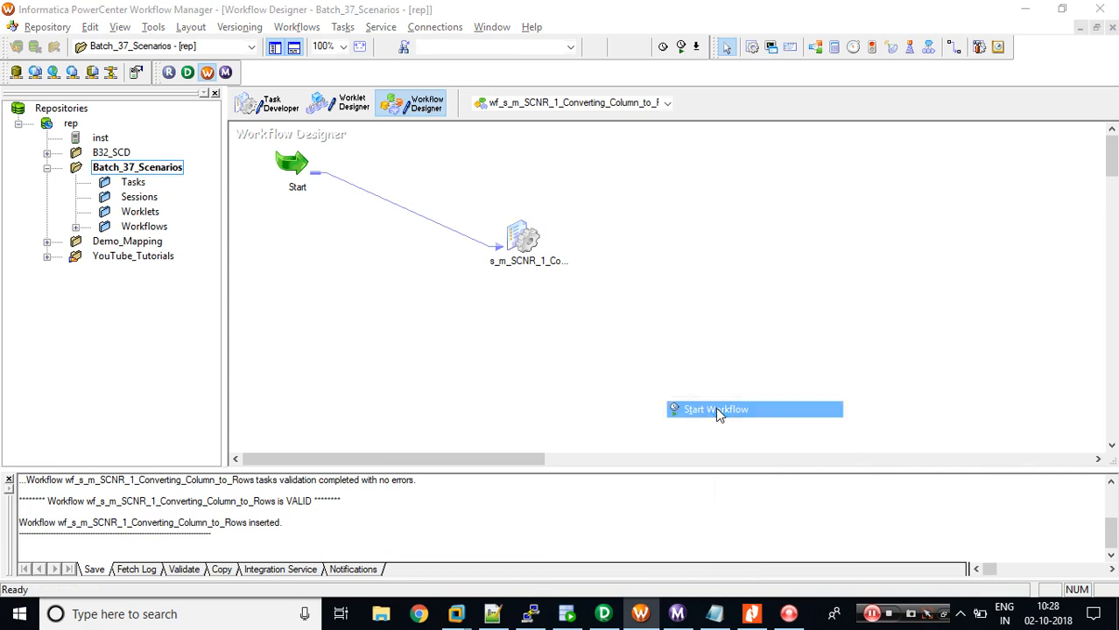
click(677, 613)
Step: Try to fetch the session log of the s_m_SCNR_1_Converting_Column_to_Rows run
click(313, 153)
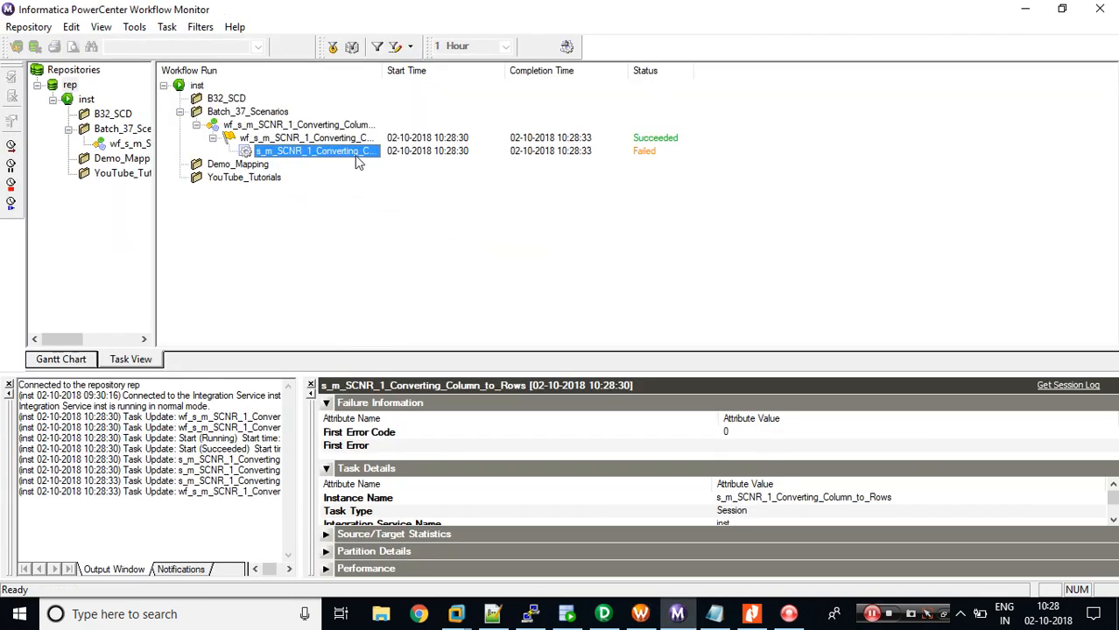
right_click(337, 155)
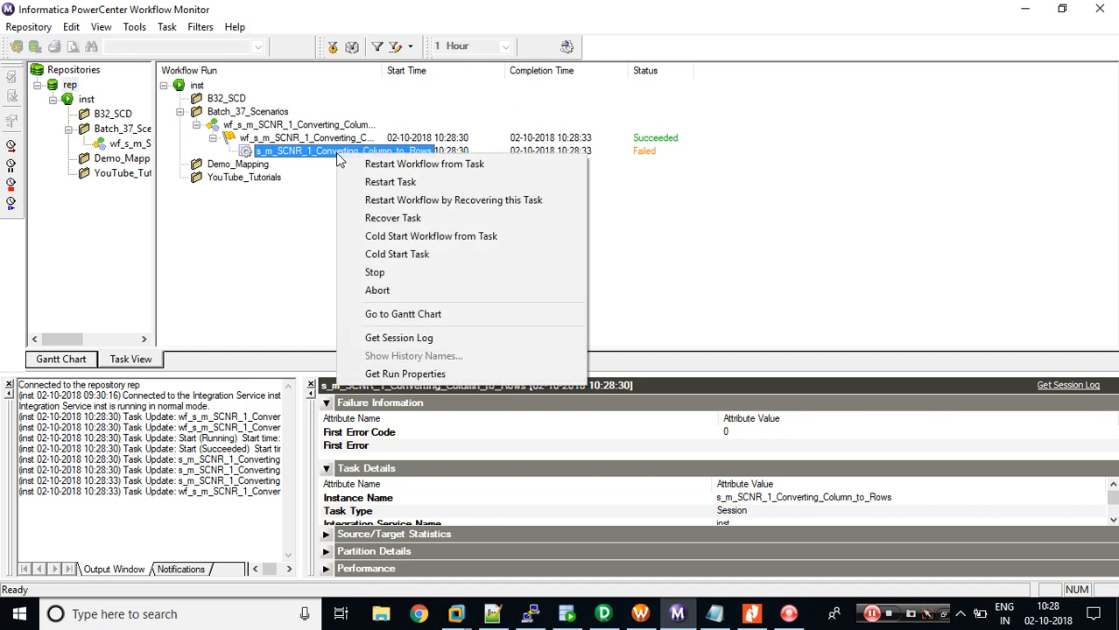
click(394, 338)
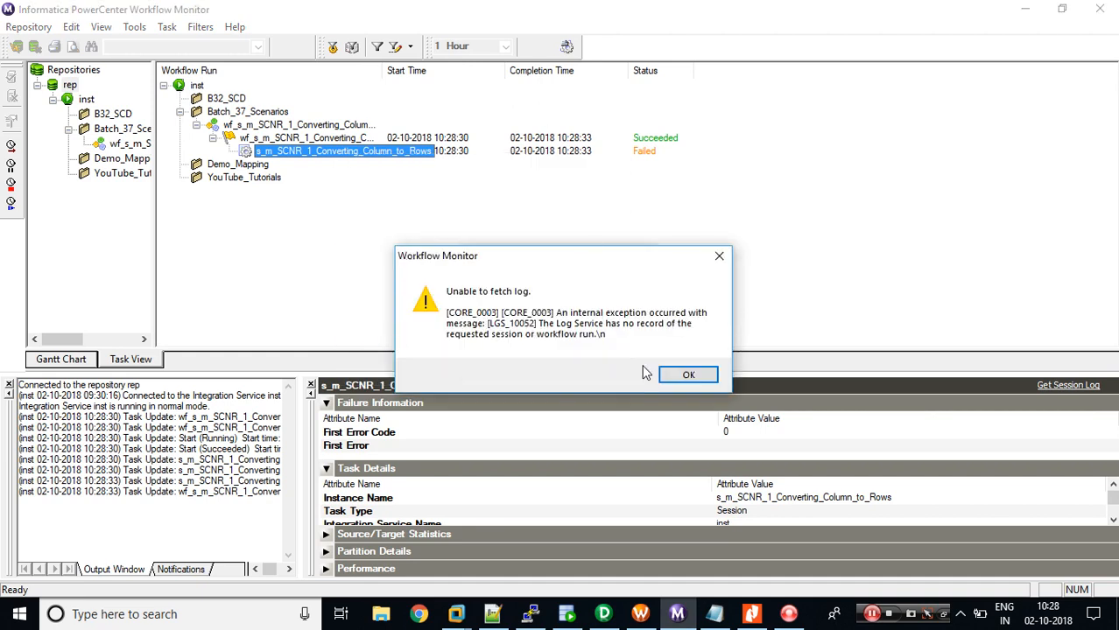
click(680, 374)
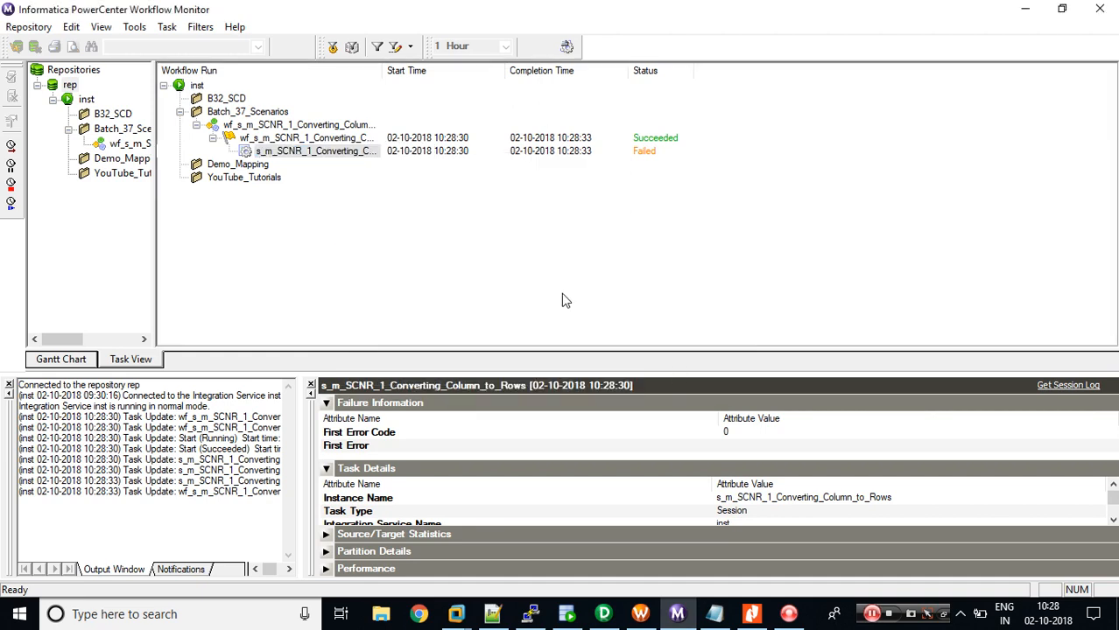
Step: Open the log of the wf_s_m_SCNR_1_Converting_Column_to_Rows run, examine its ERROR entries, and close the log
right_click(298, 138)
click(366, 345)
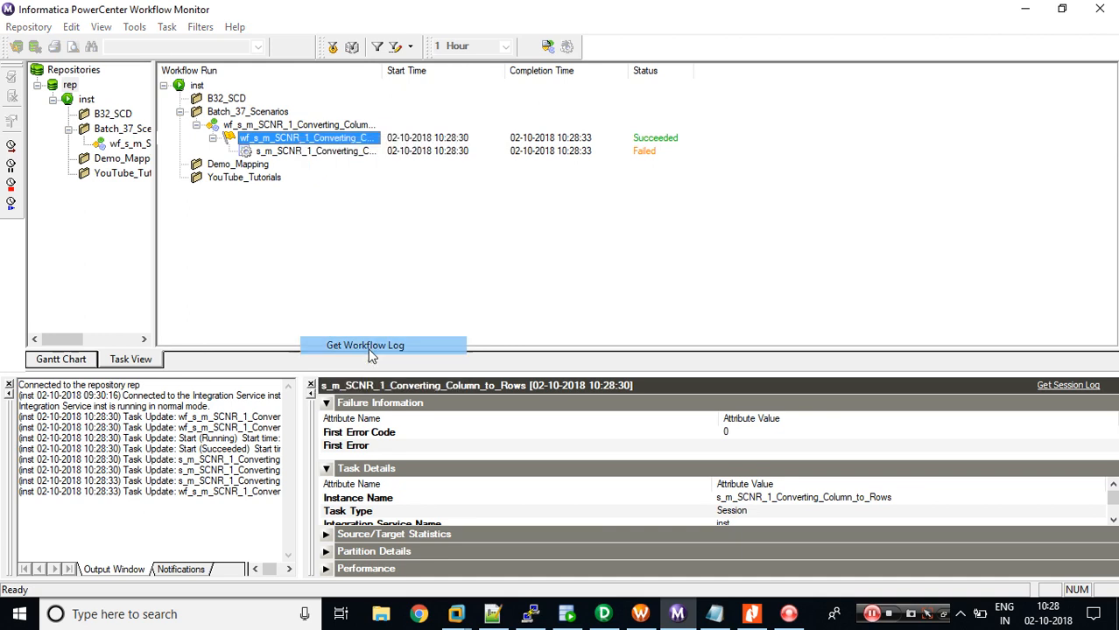
click(548, 47)
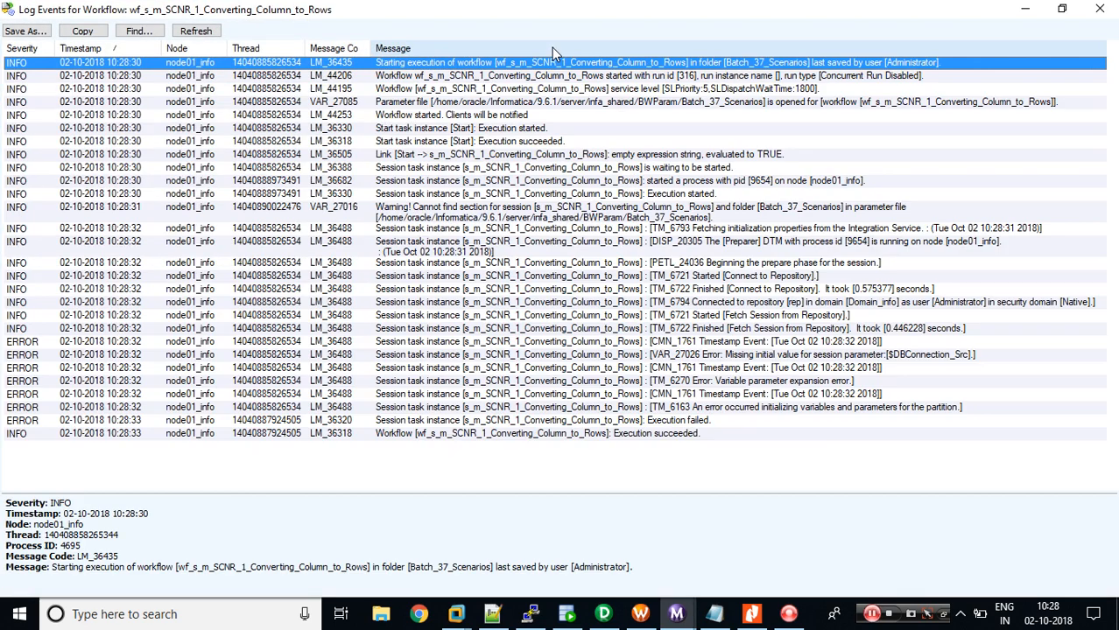
key(e)
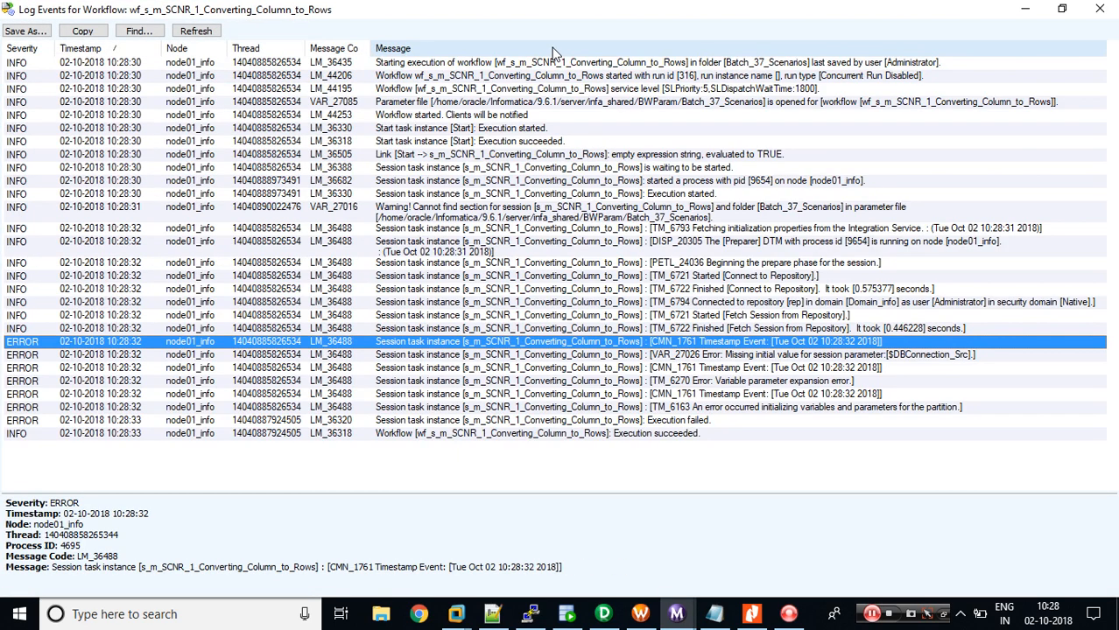
key(Down)
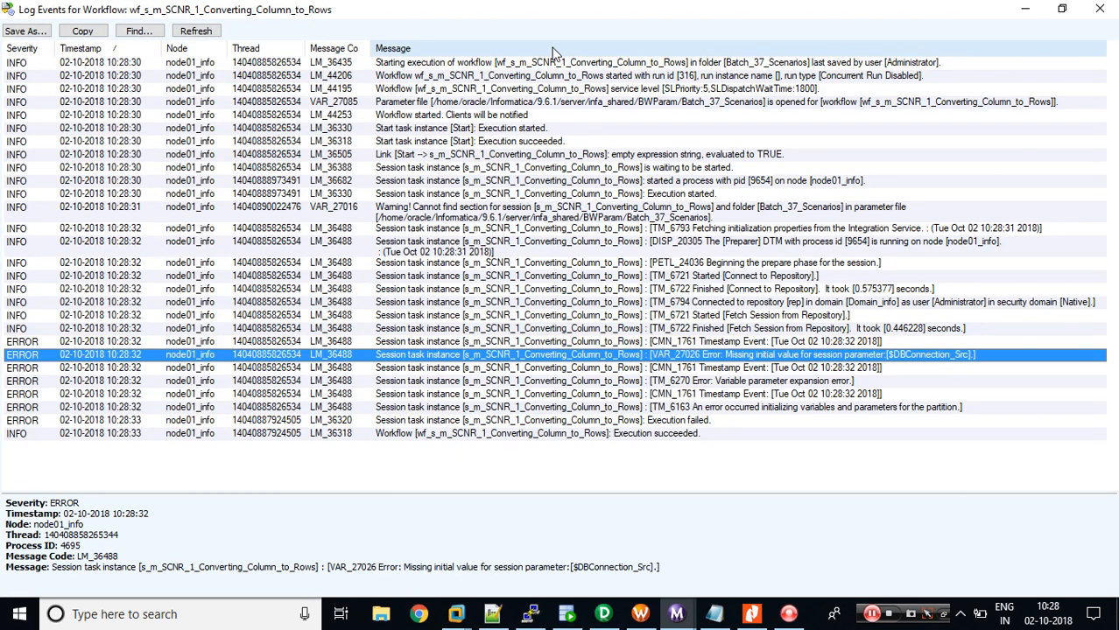
click(1099, 10)
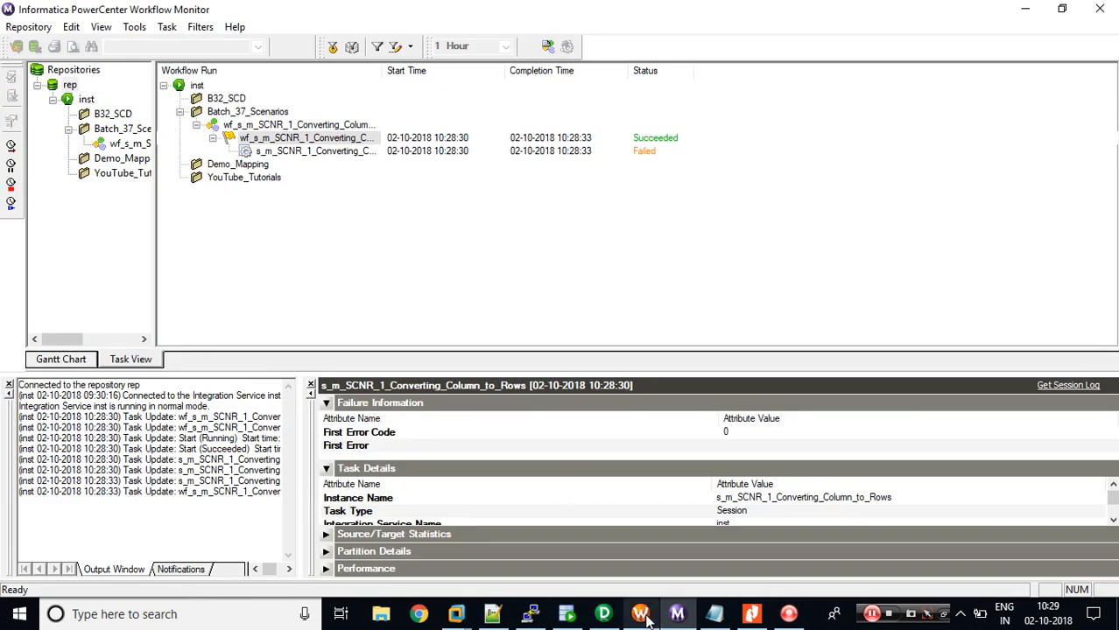
Step: Switch to the PuTTY terminal, clear the screen, and recheck the header and $DBConnection lines of Batch_37_Scenarios with cat
click(532, 615)
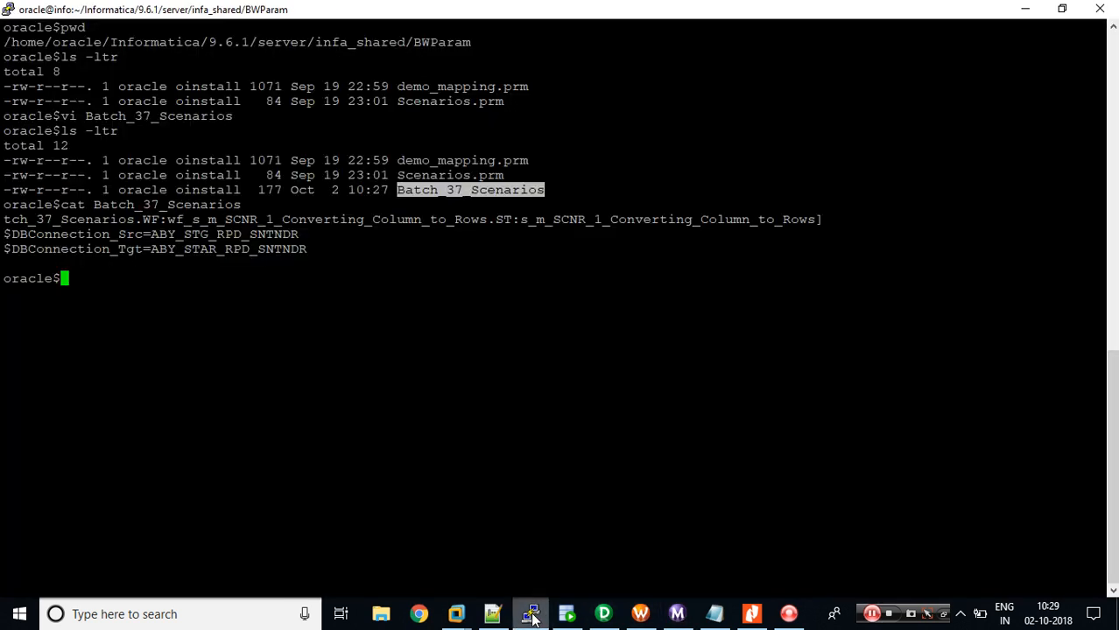
double_click(66, 234)
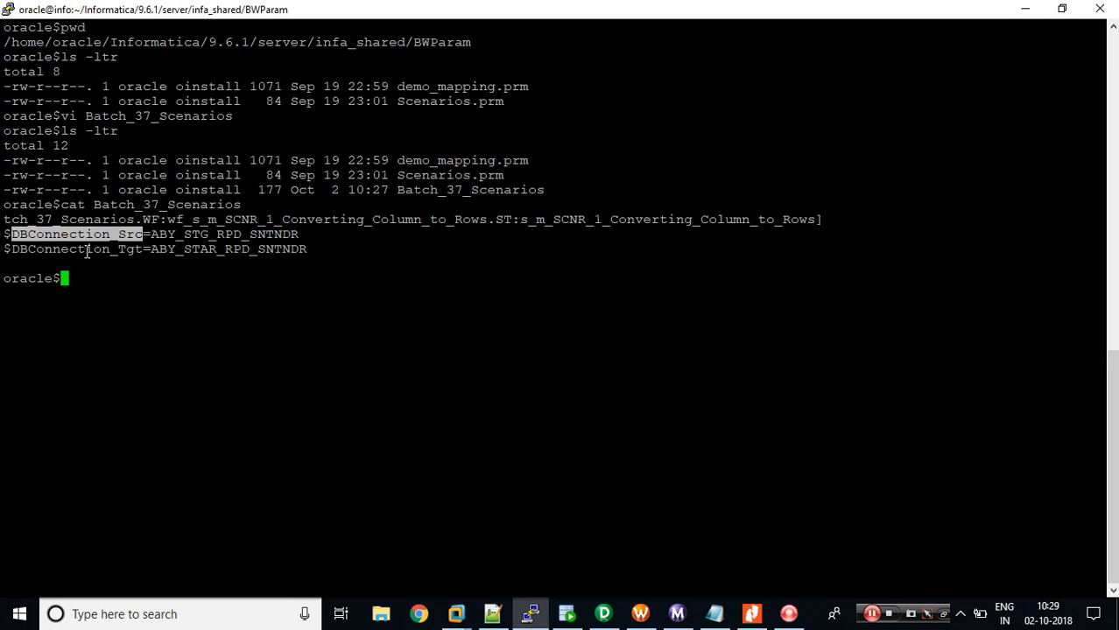
double_click(88, 250)
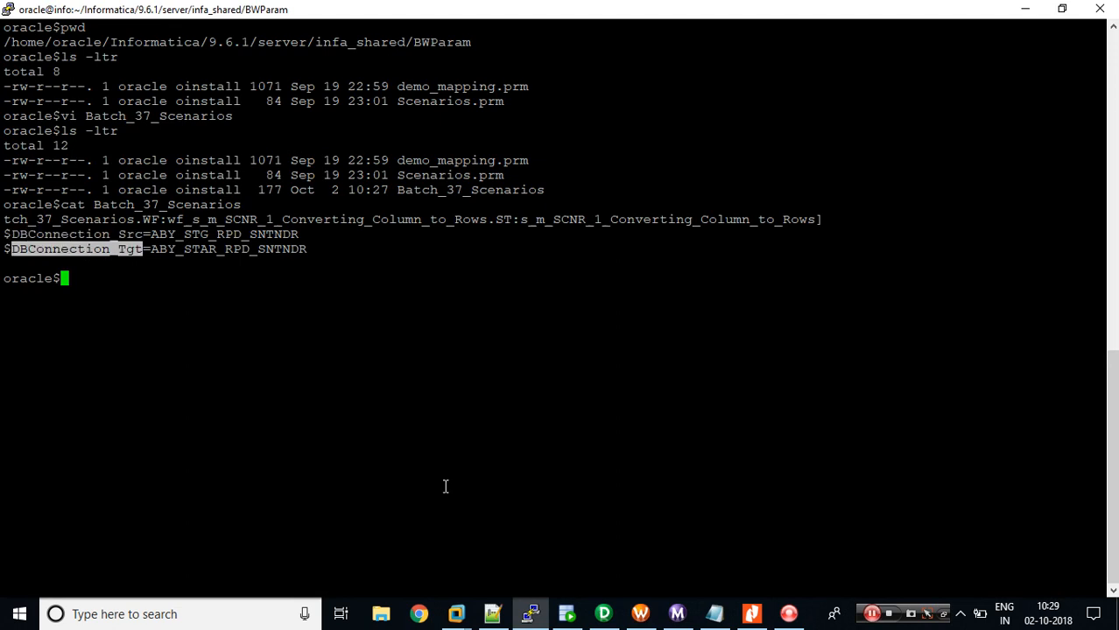
key(Return)
key(Return)
key(ctrl+l)
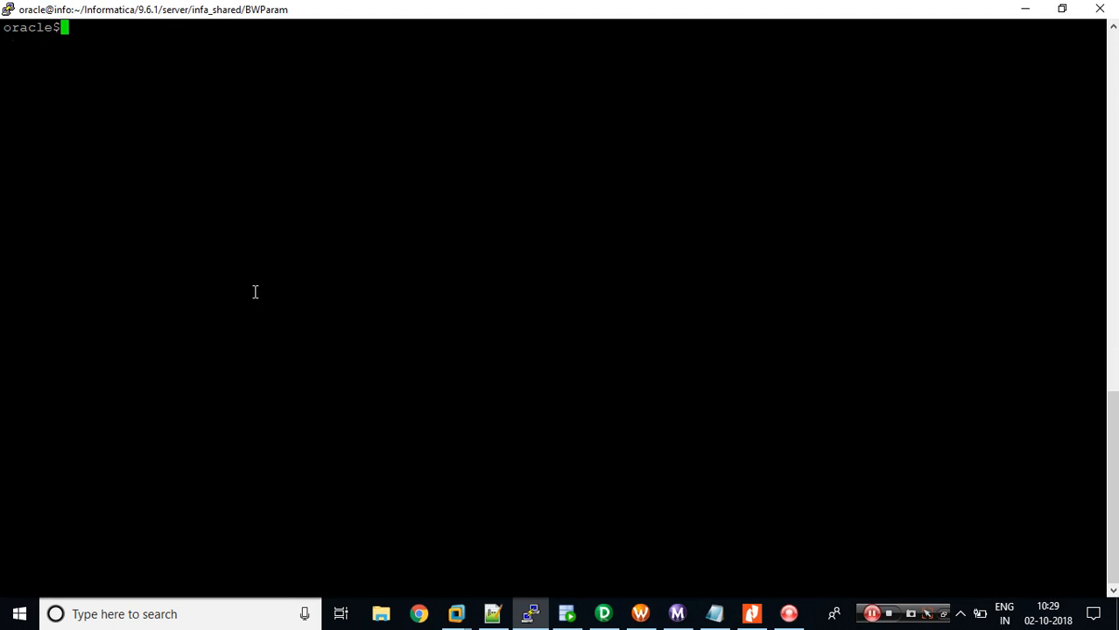
text(cat Batch_37_Scenarios)
key(Return)
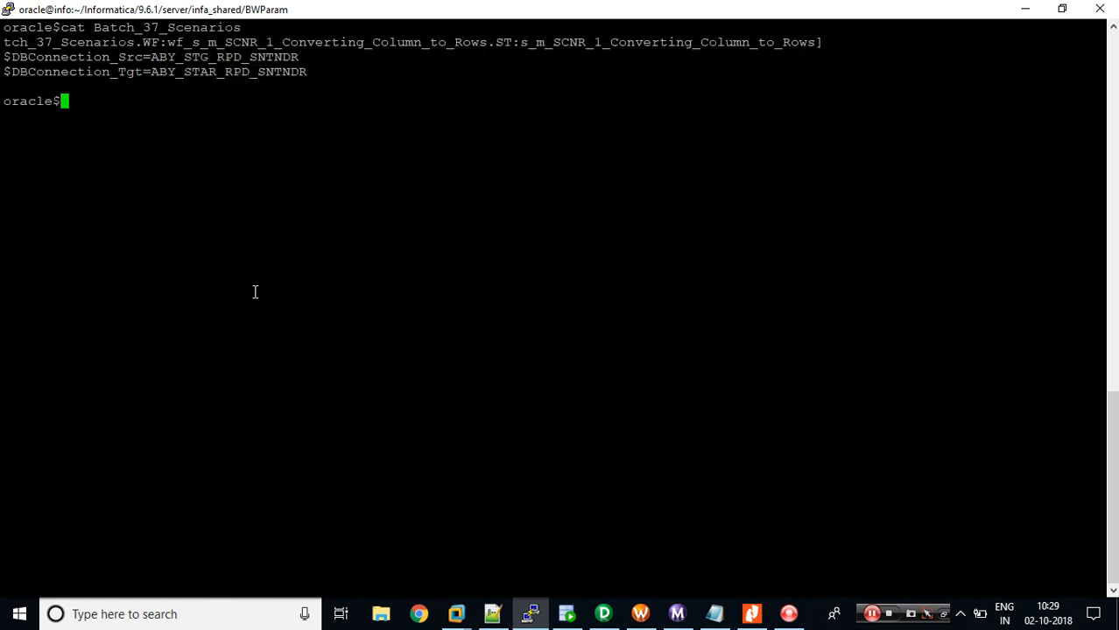
drag(28, 44, 3, 42)
Step: Rename the parameter file Batch_37_Scenarios to Batch_37_Scenarios.parm with mv
double_click(142, 27)
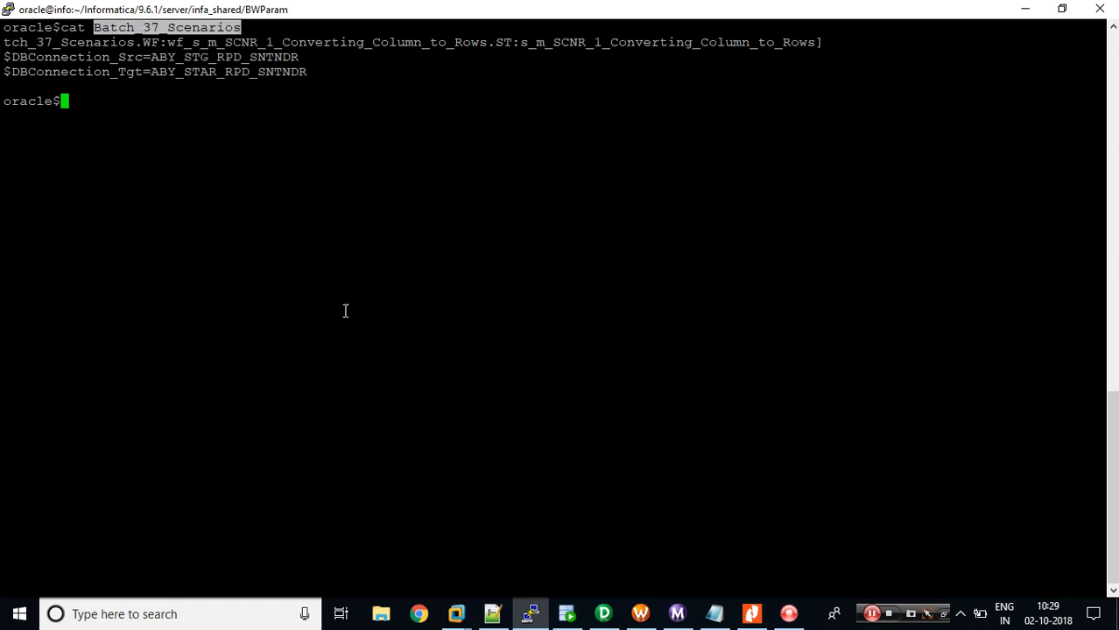
text(mv)
right_click(318, 255)
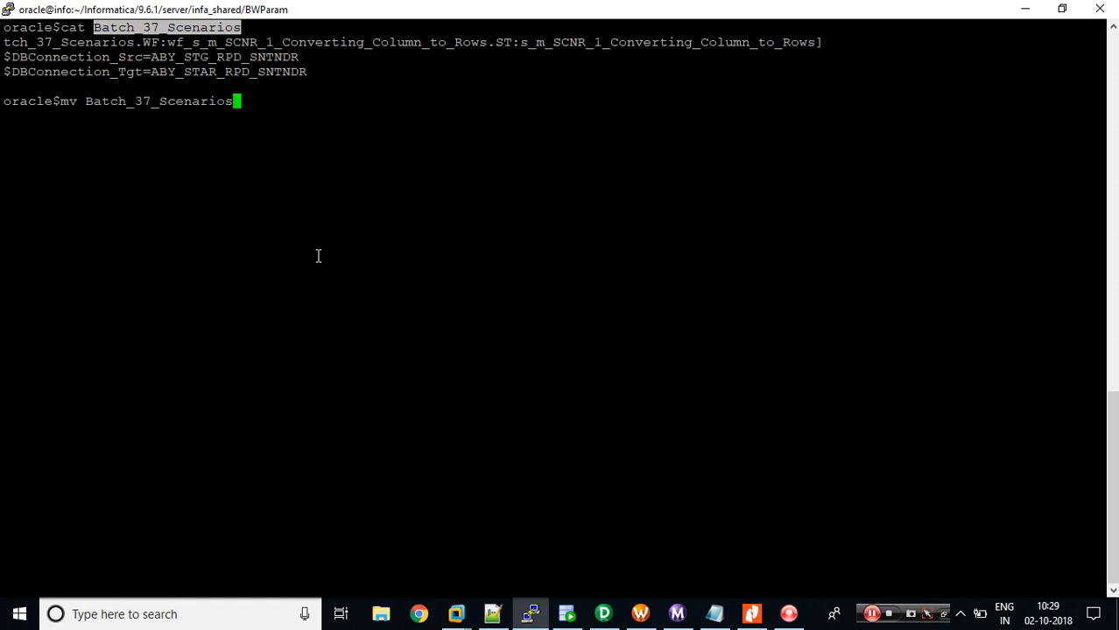
right_click(317, 256)
text(.parm)
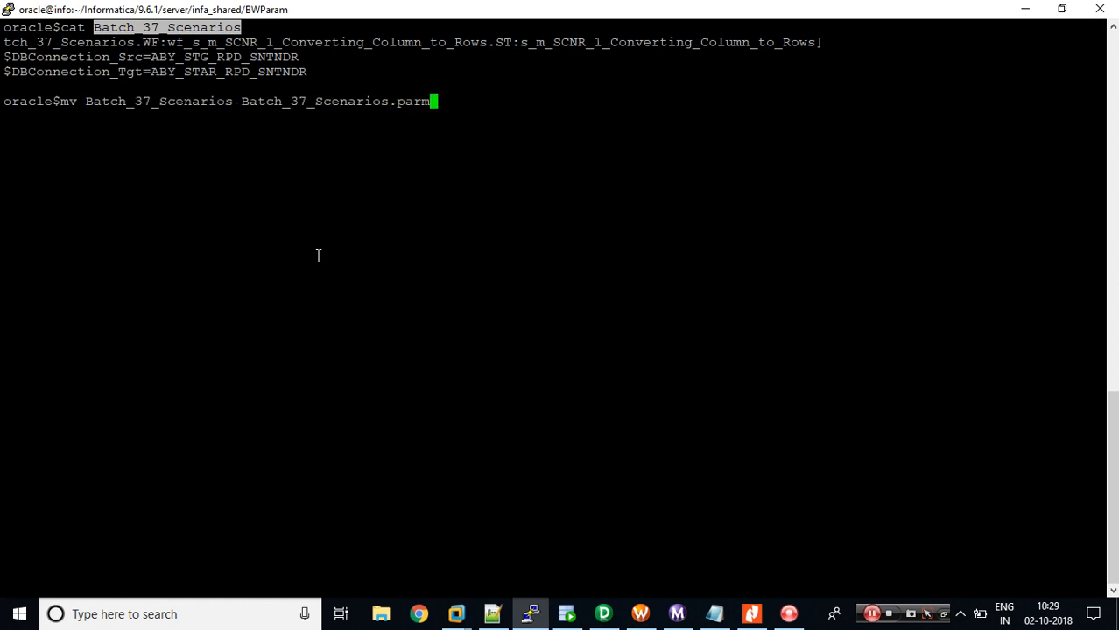
key(Return)
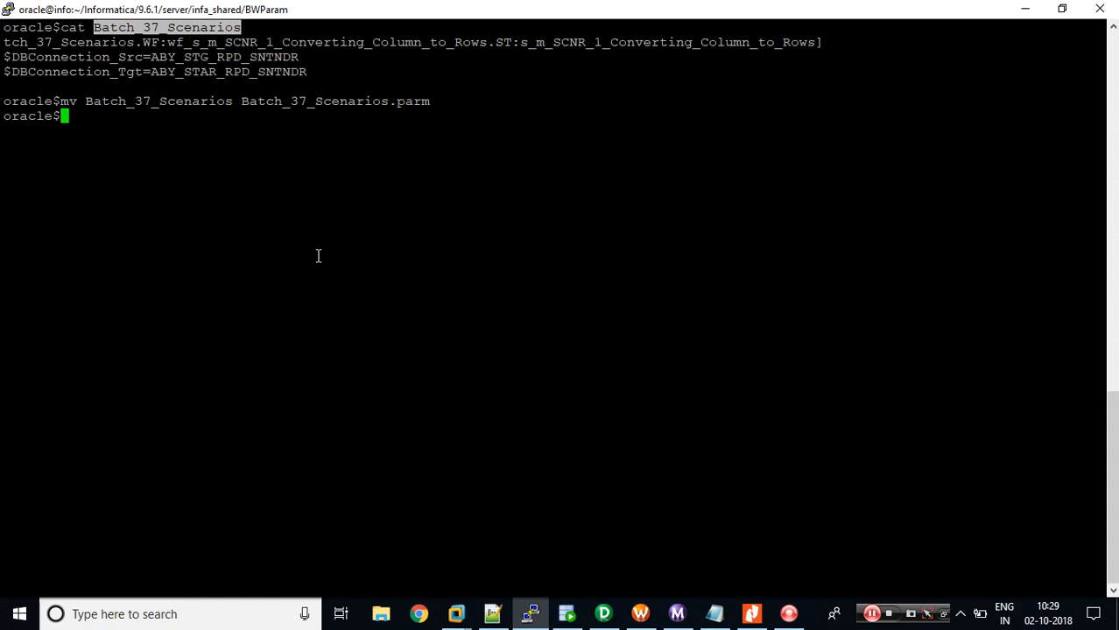
Step: Open Batch_37_Scenarios.parm in vi and delete the truncated folder name before .WF in the header line
text(vi)
double_click(307, 101)
right_click(256, 140)
key(Return)
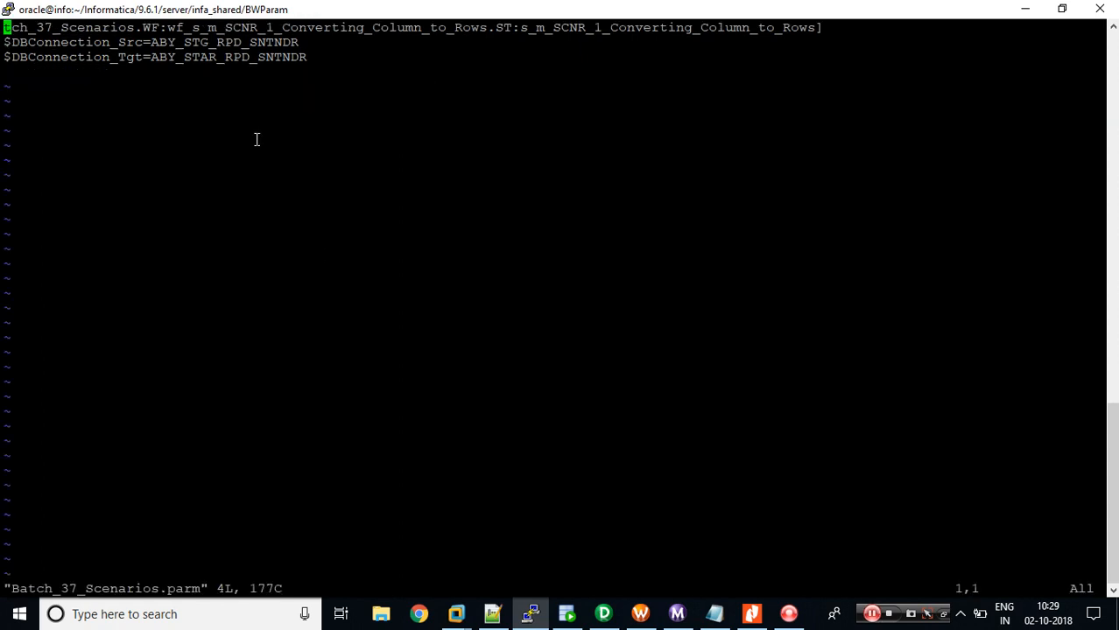
key(i)
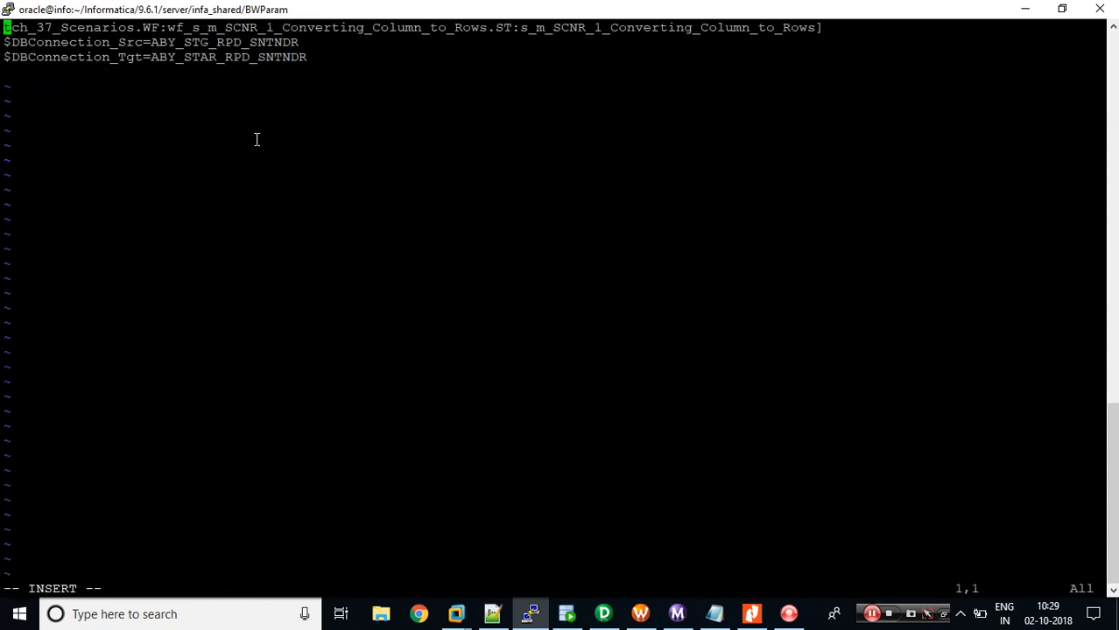
key(Delete)
key(Delete)
key(Delete)
key(Delete)
key(Delete)
key(Delete)
key(Delete)
key(Delete)
key(Delete)
key(Delete)
key(Delete)
key(Delete)
key(Delete)
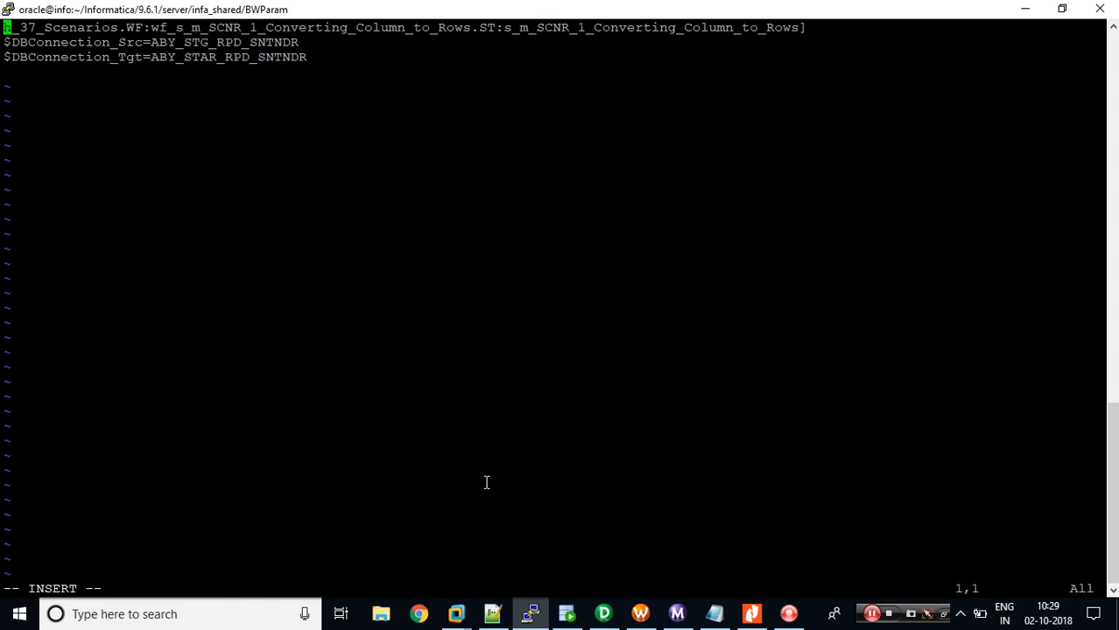
key(Delete)
key(Delete)
key(Delete)
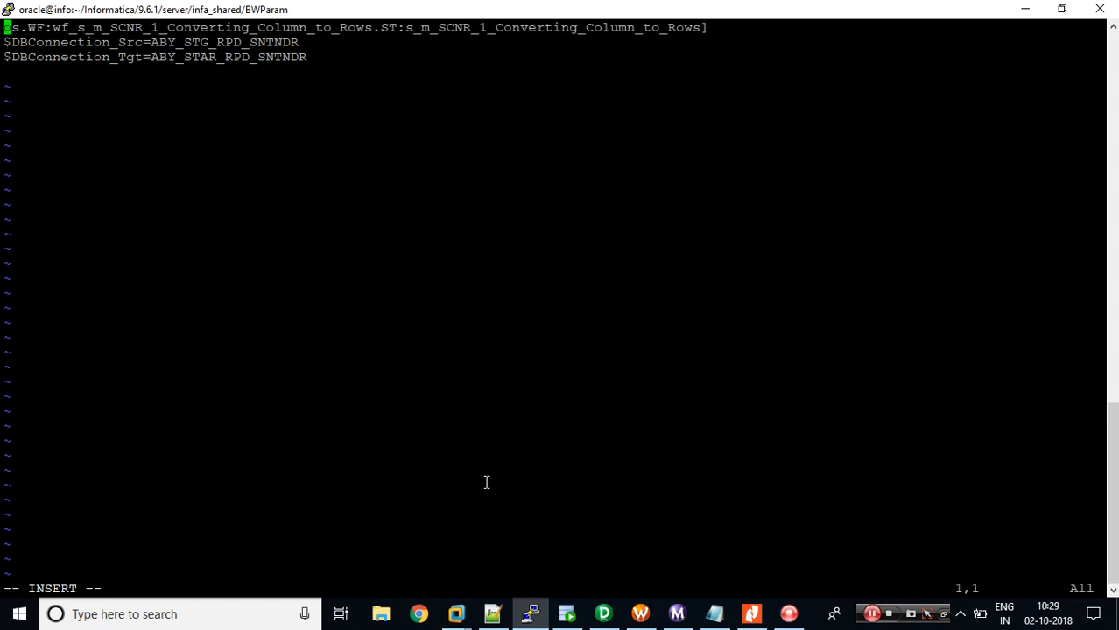
key(Delete)
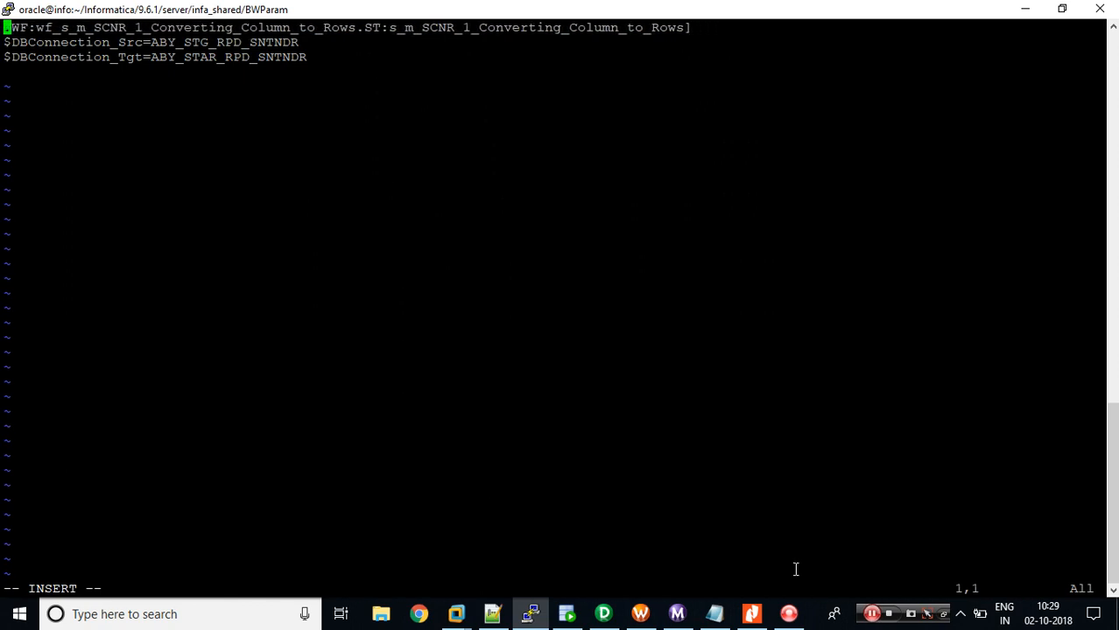
Step: Copy [Batch_37_Scenarios from the header in Notepad++ and paste it before .WF in the vi header line
click(487, 617)
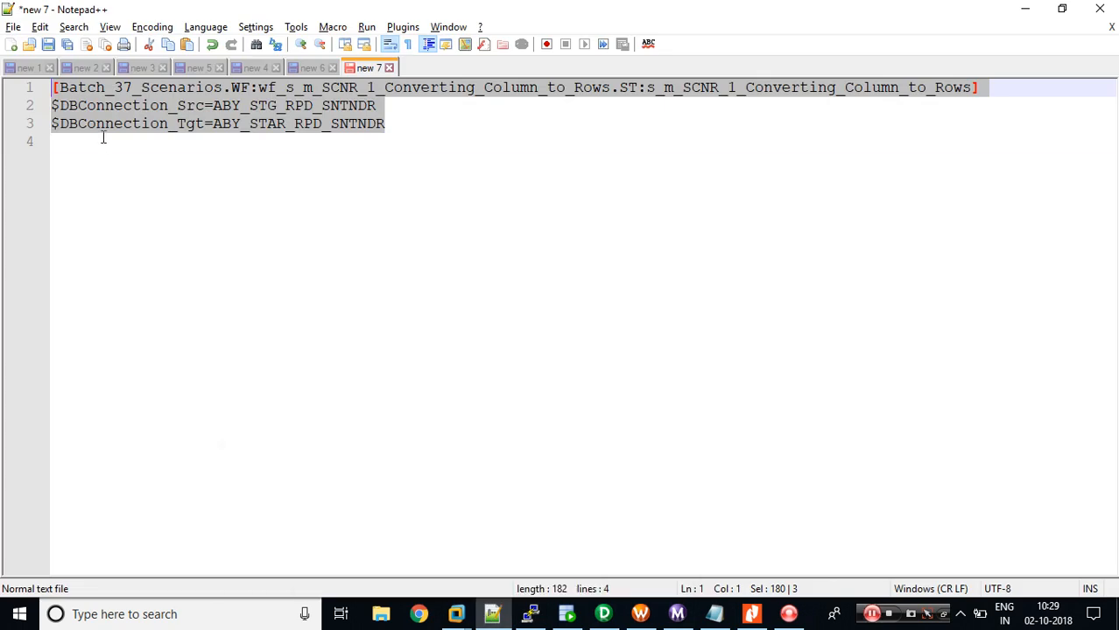
click(100, 138)
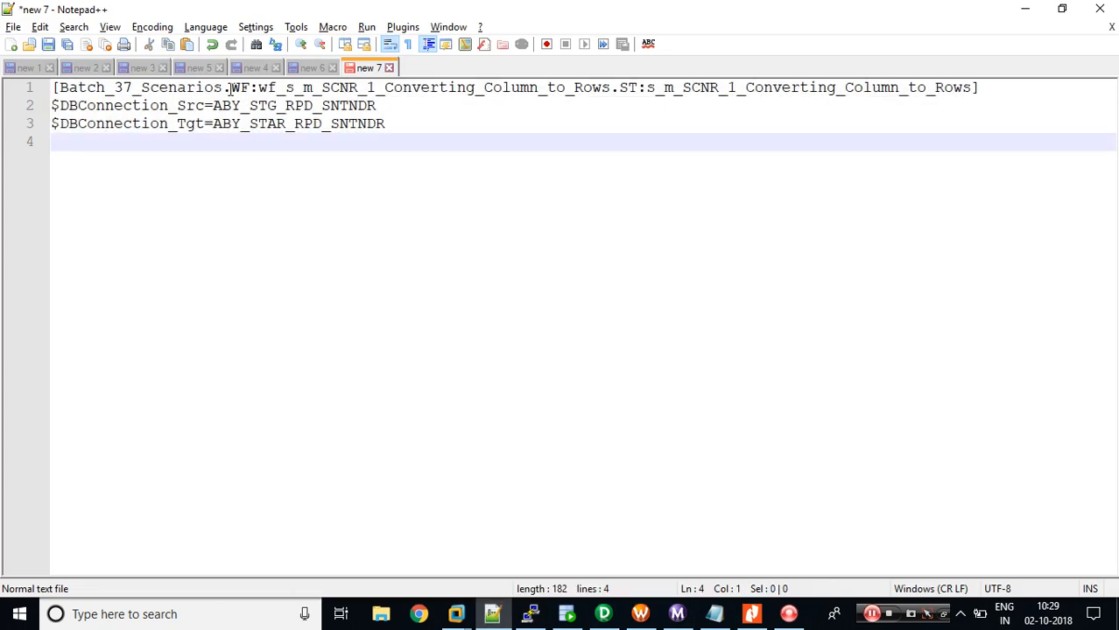
drag(227, 88, 51, 88)
key(ctrl+c)
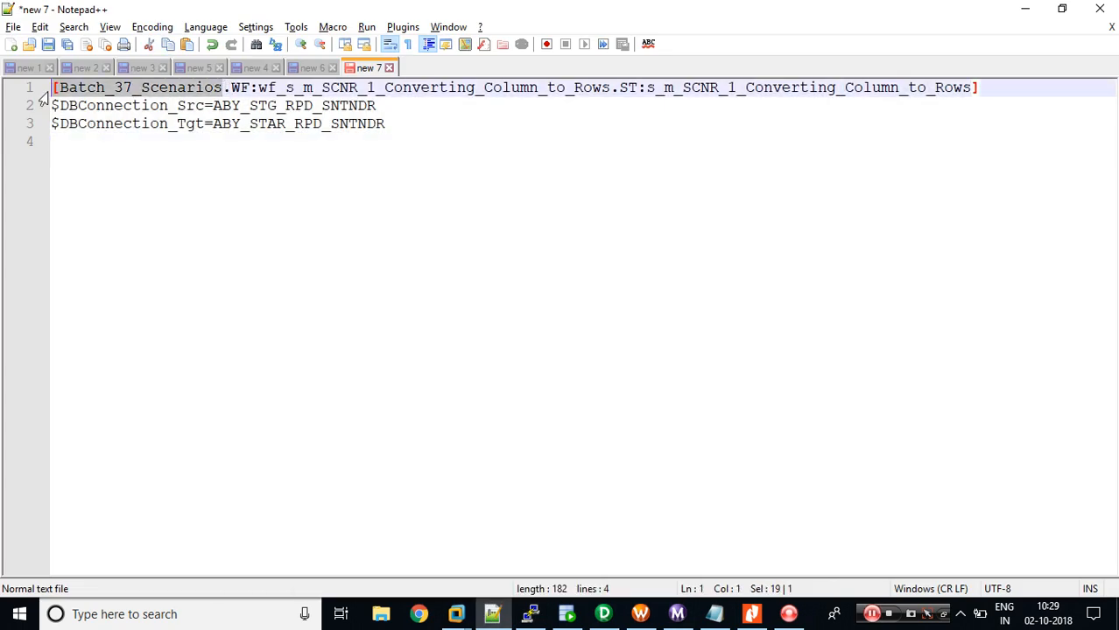
key(alt+Tab)
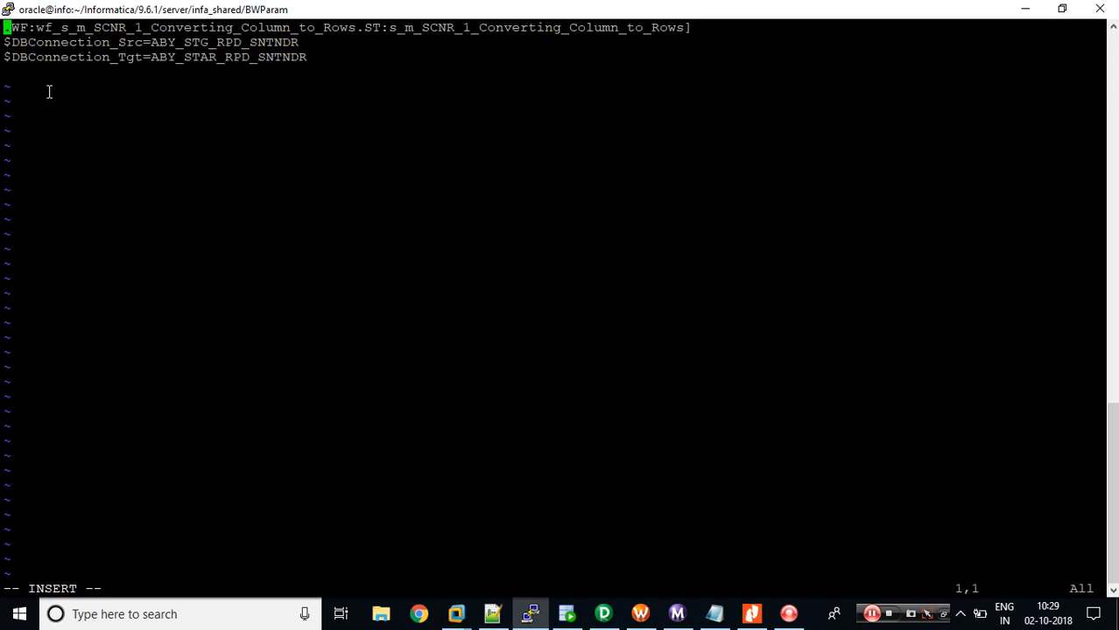
right_click(49, 91)
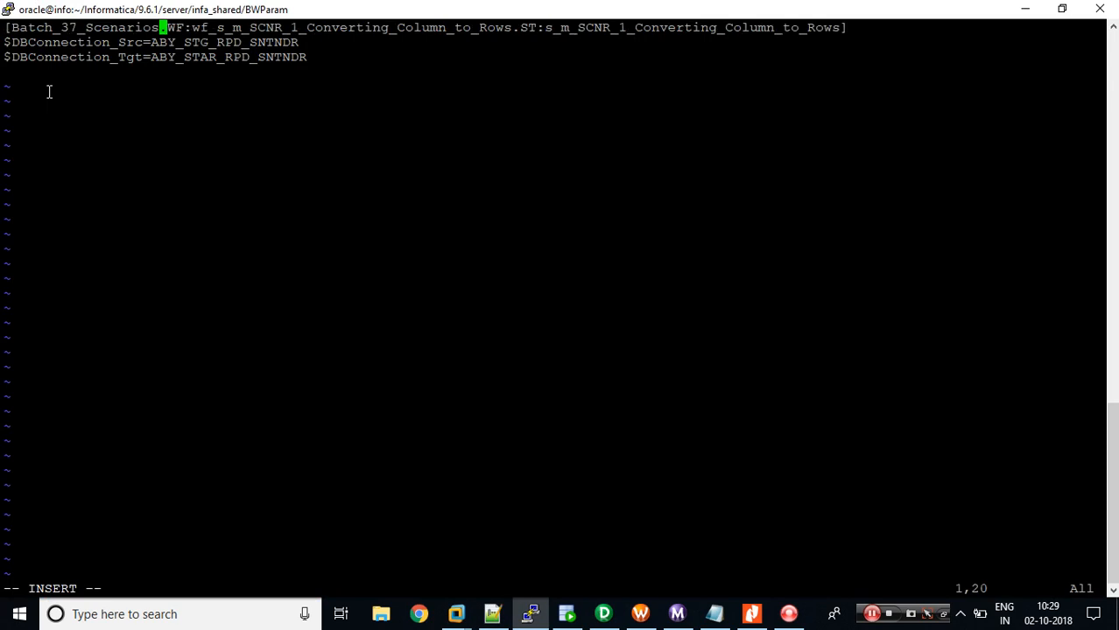
key(Escape)
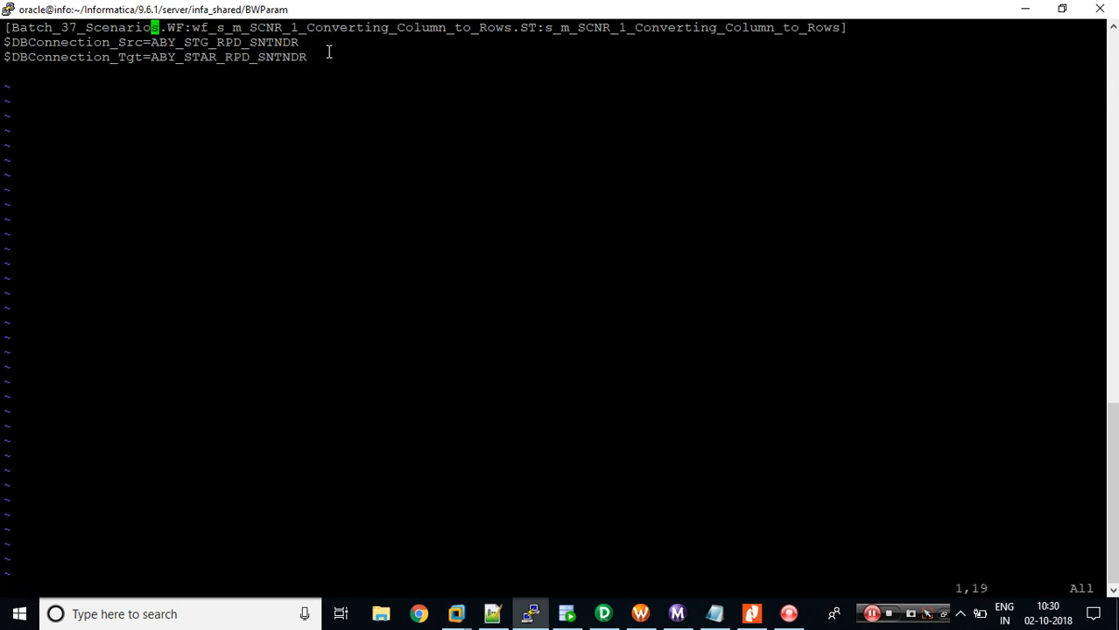
Step: Remove the blank line below $DBConnection_Tgt, save the parameter file, and quit vi
key(Down)
key(Down)
key(i)
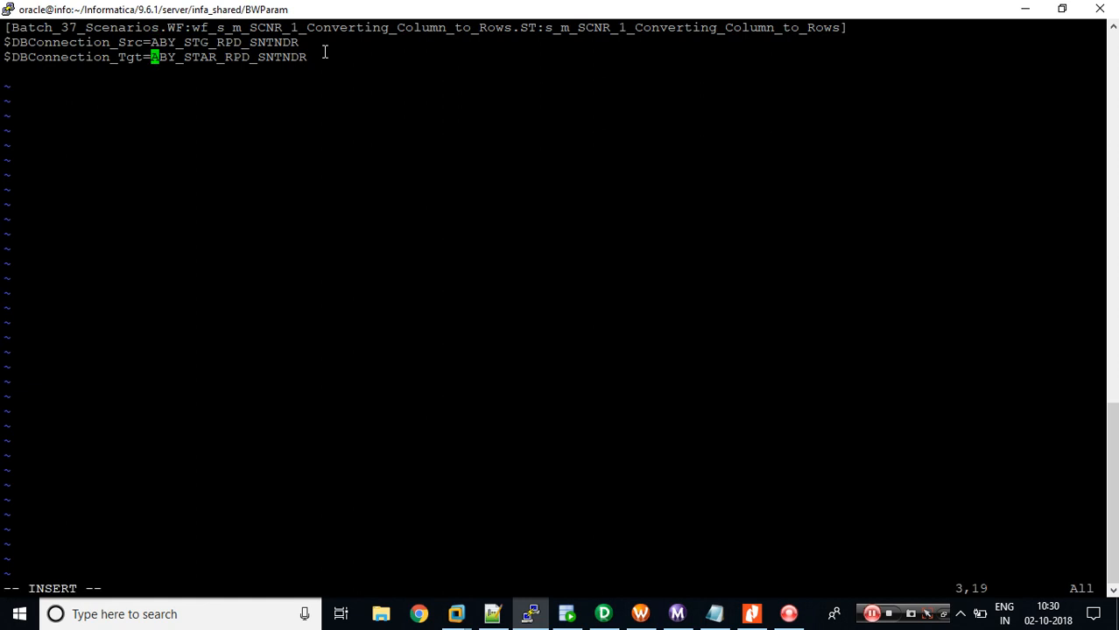
key(End)
key(Return)
key(BackSpace)
key(Return)
key(Escape)
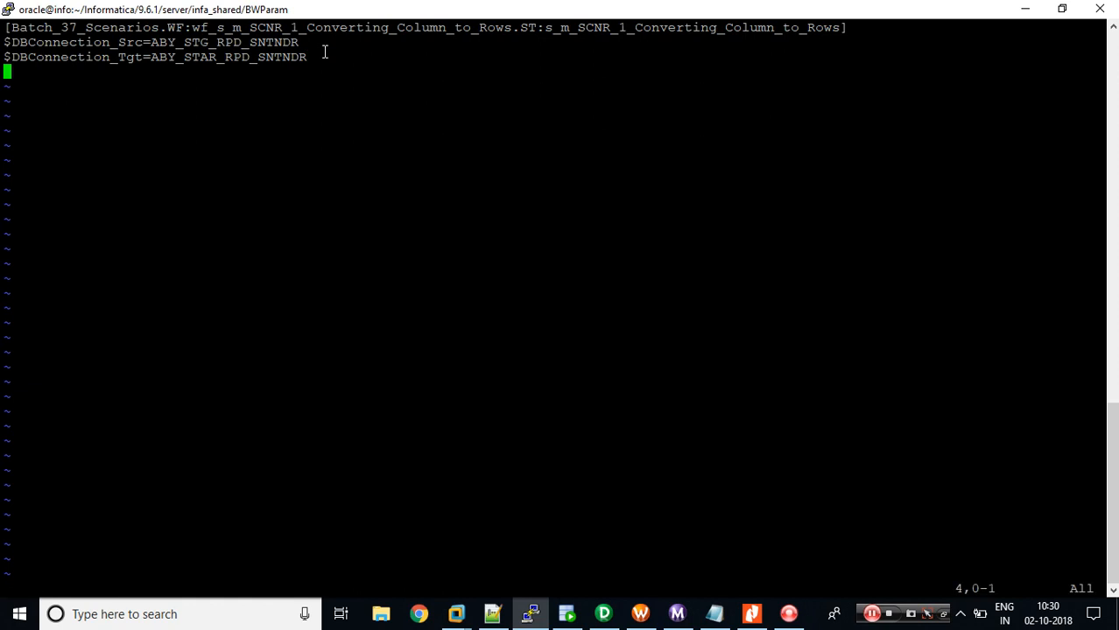
key(d)
key(d)
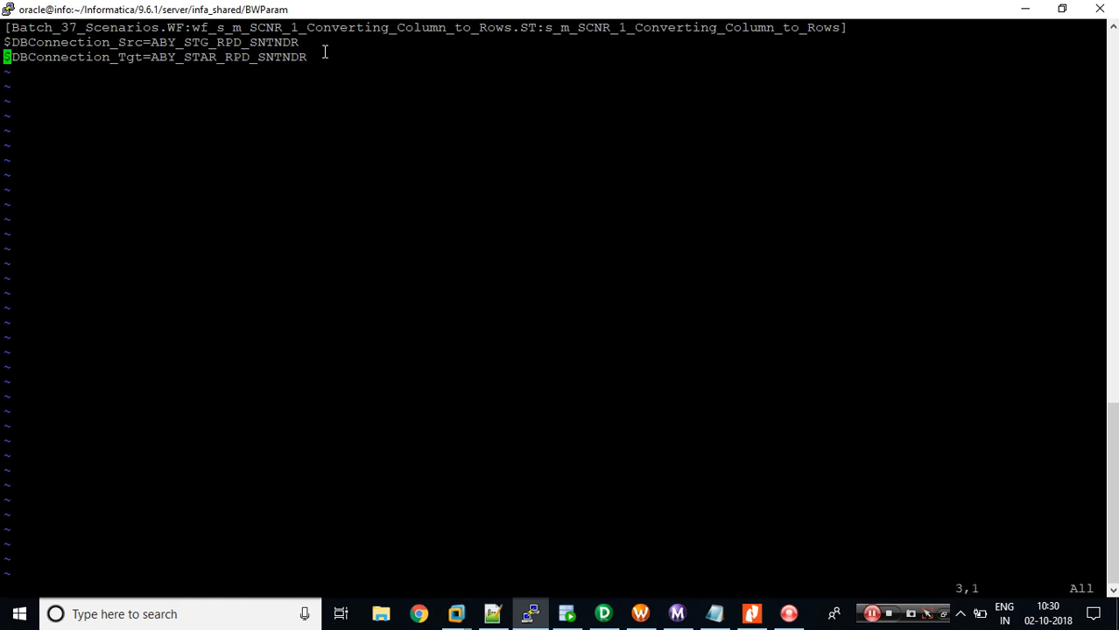
text(:wq')
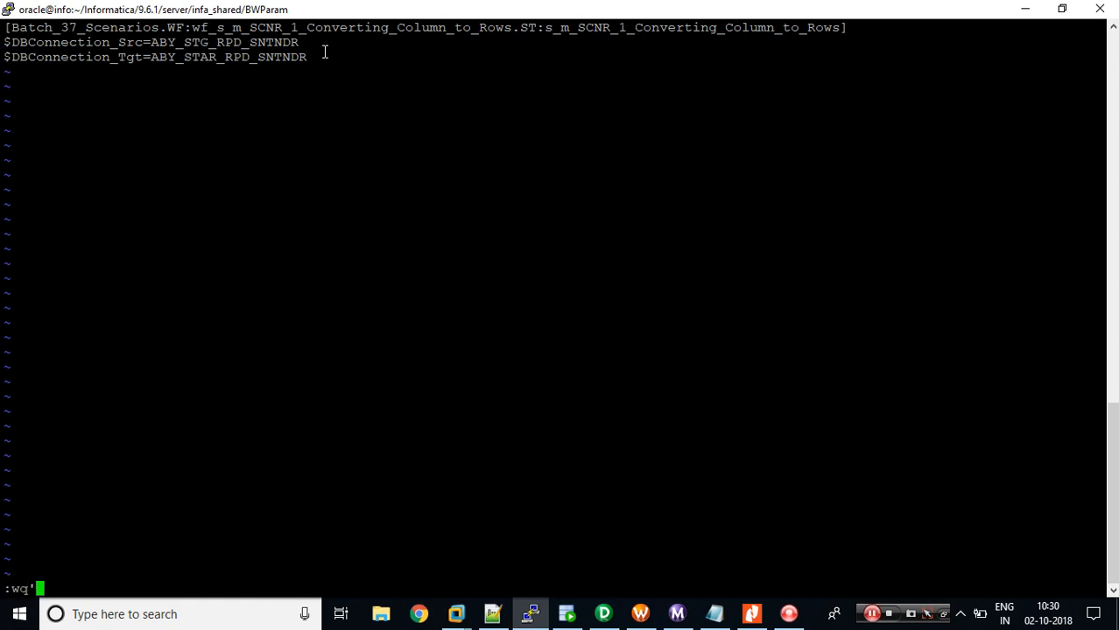
key(BackSpace)
key(Return)
Step: Clear the terminal, print the working directory, and check the contents of Batch_37_Scenarios.parm with cat
key(ctrl+l)
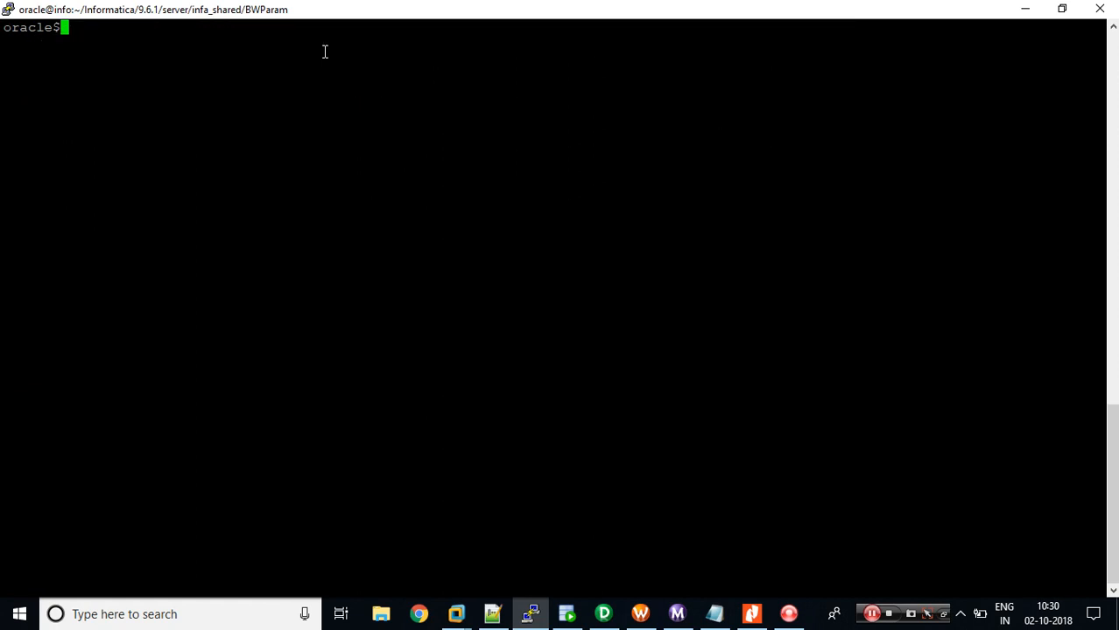
text(pwd)
key(Return)
text(cat B)
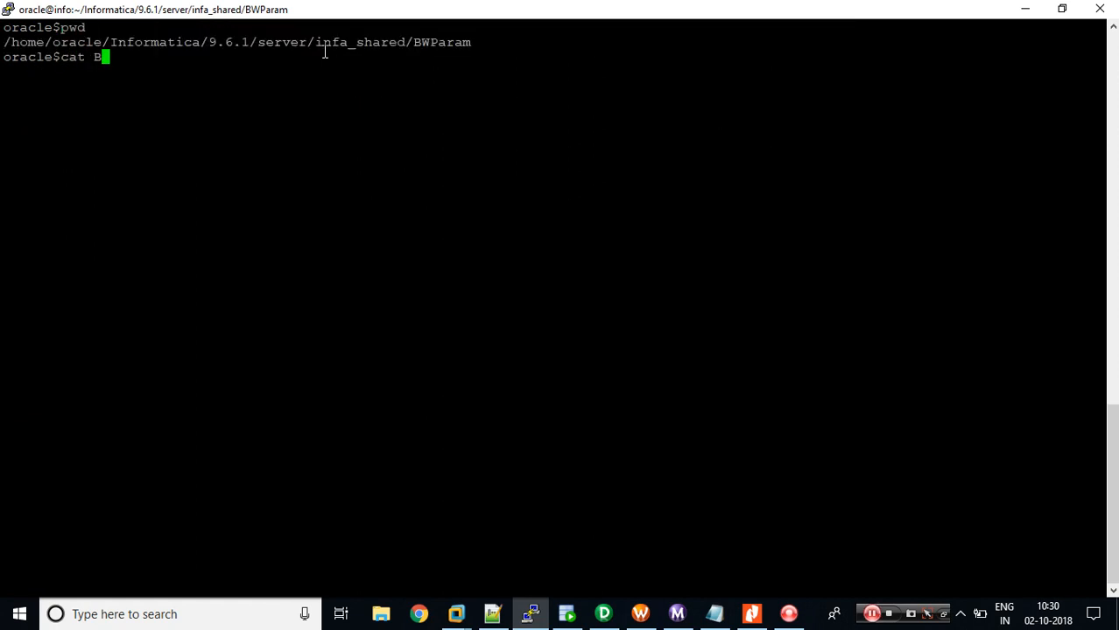
key(Tab)
key(Return)
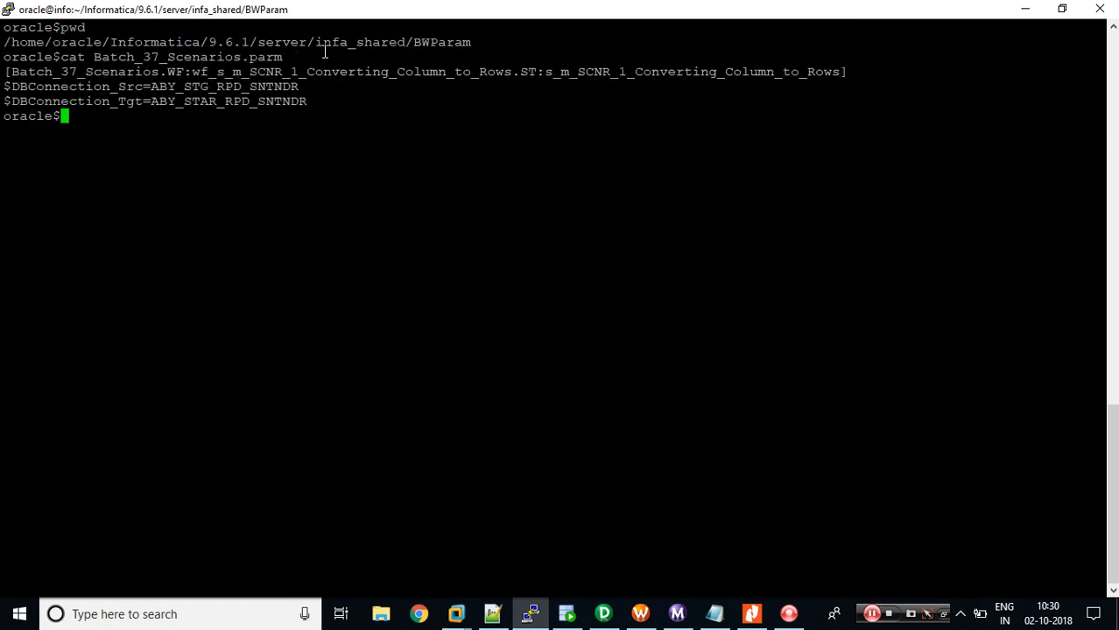
Step: Switch to Workflow Manager and set the workflow's Parameter Filename to /home/oracle/Informatica/9.6.1/server/infa_shared/BWParam/Batch_37_Scenarios.parm
double_click(196, 58)
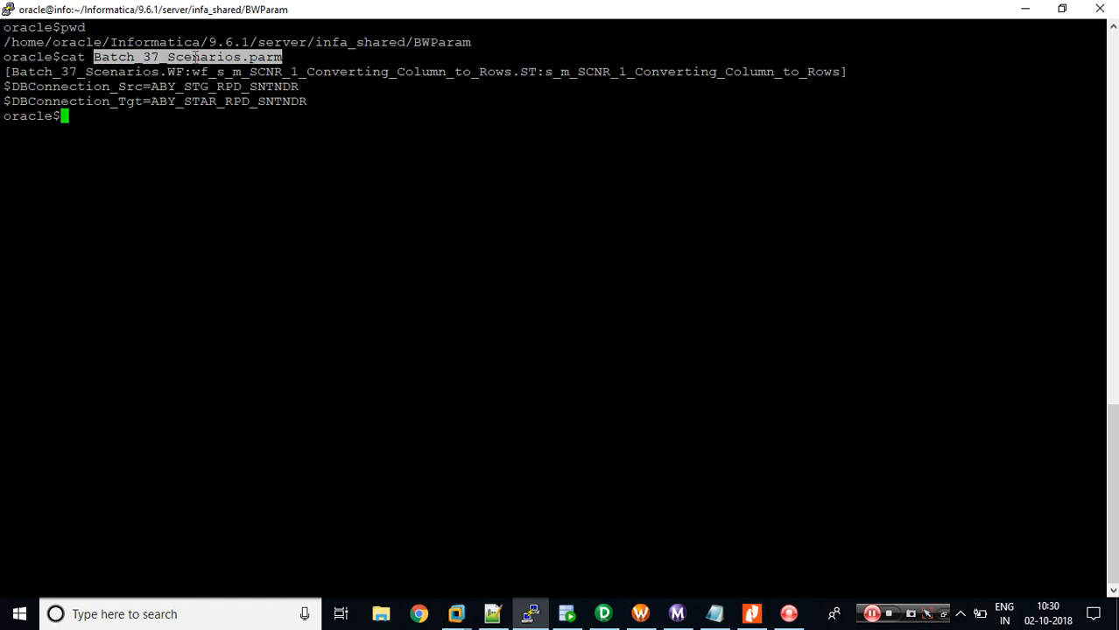
click(640, 614)
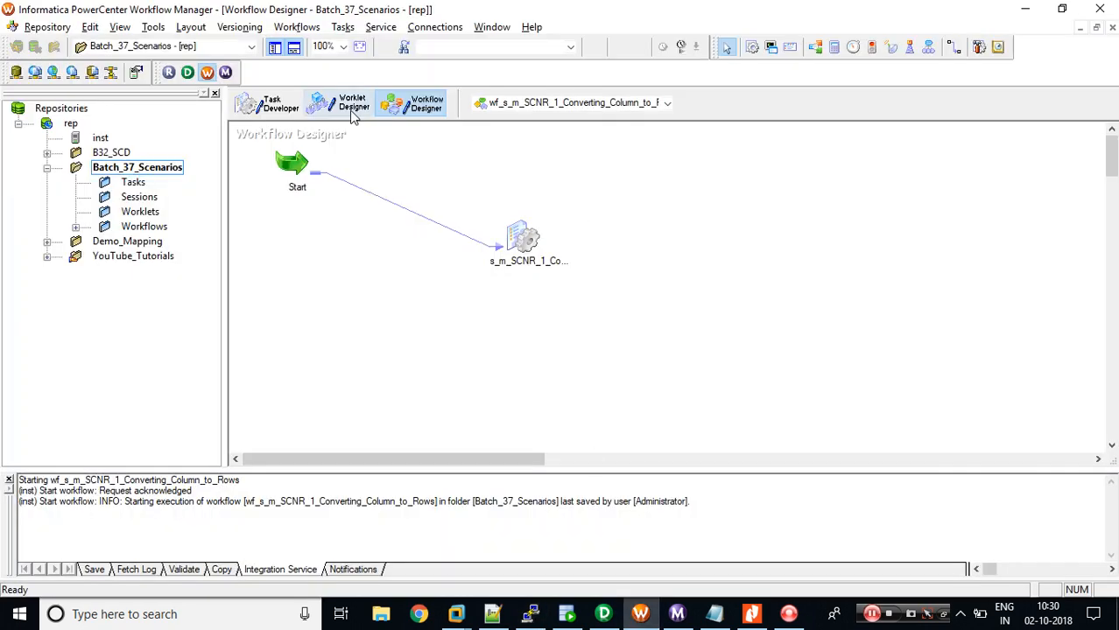
click(297, 27)
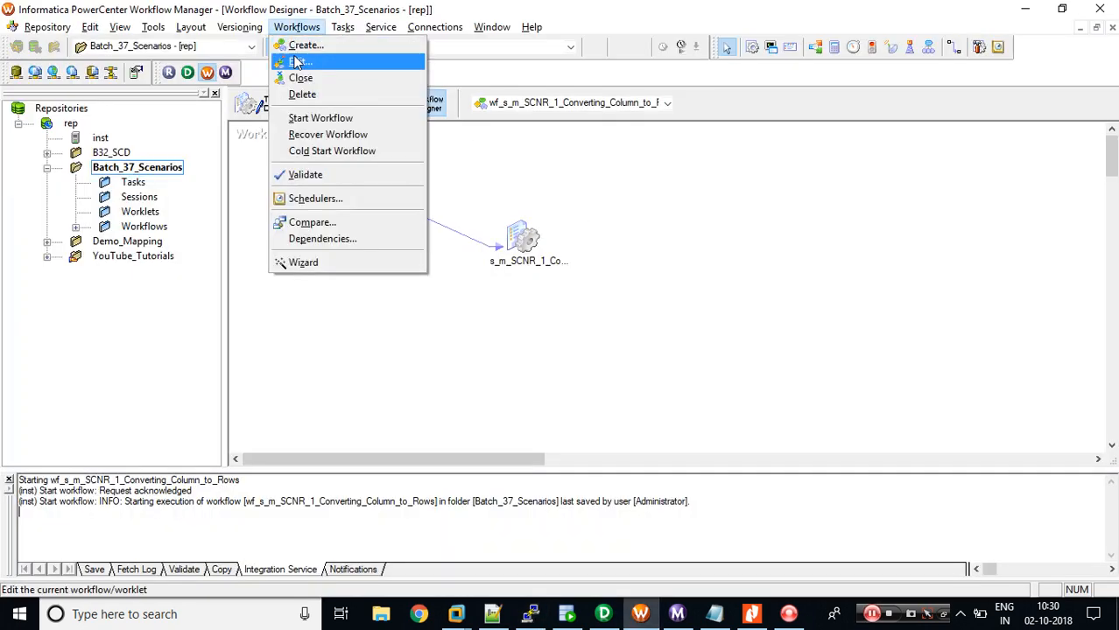
click(302, 60)
click(421, 96)
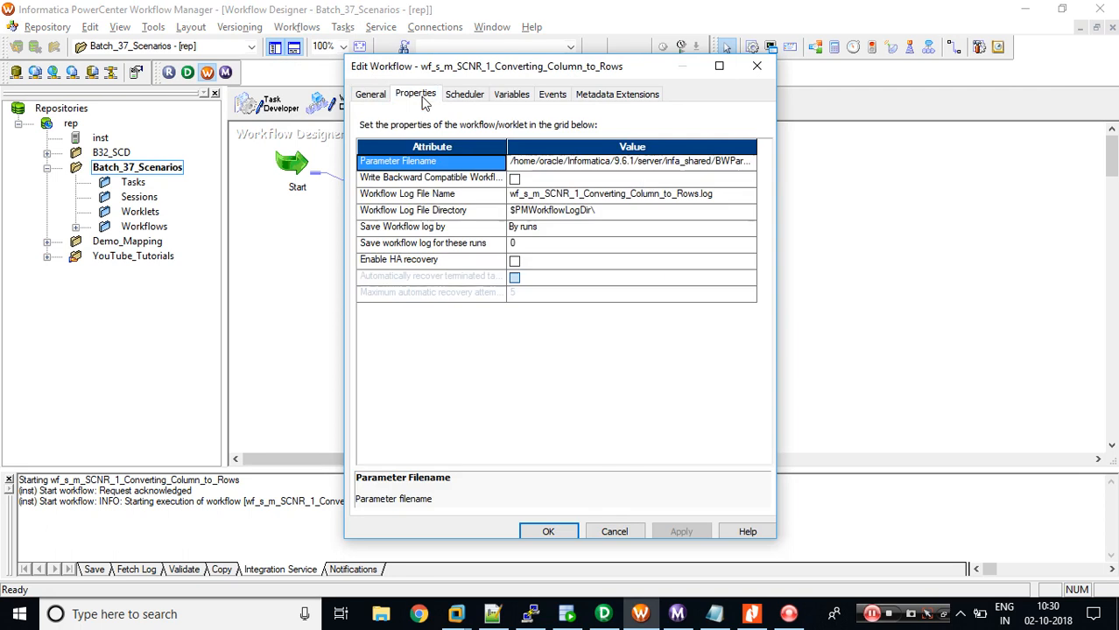
click(644, 163)
key(End)
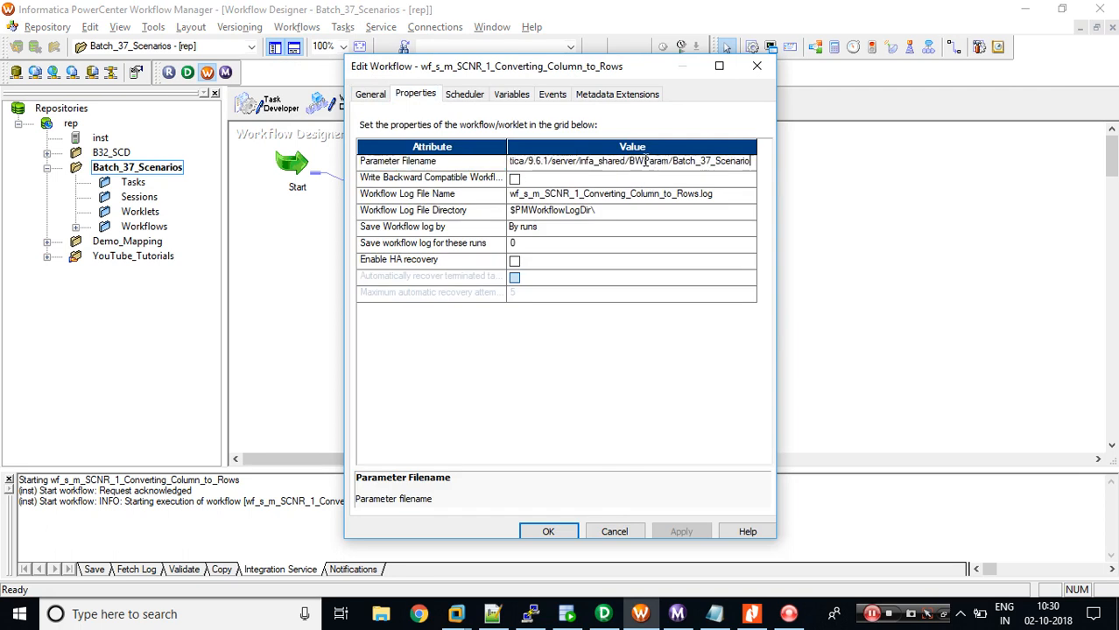
key(BackSpace)
key(BackSpace)
key(BackSpace)
key(BackSpace)
key(BackSpace)
key(BackSpace)
key(BackSpace)
key(BackSpace)
text(atch_37_Scenarios.parm)
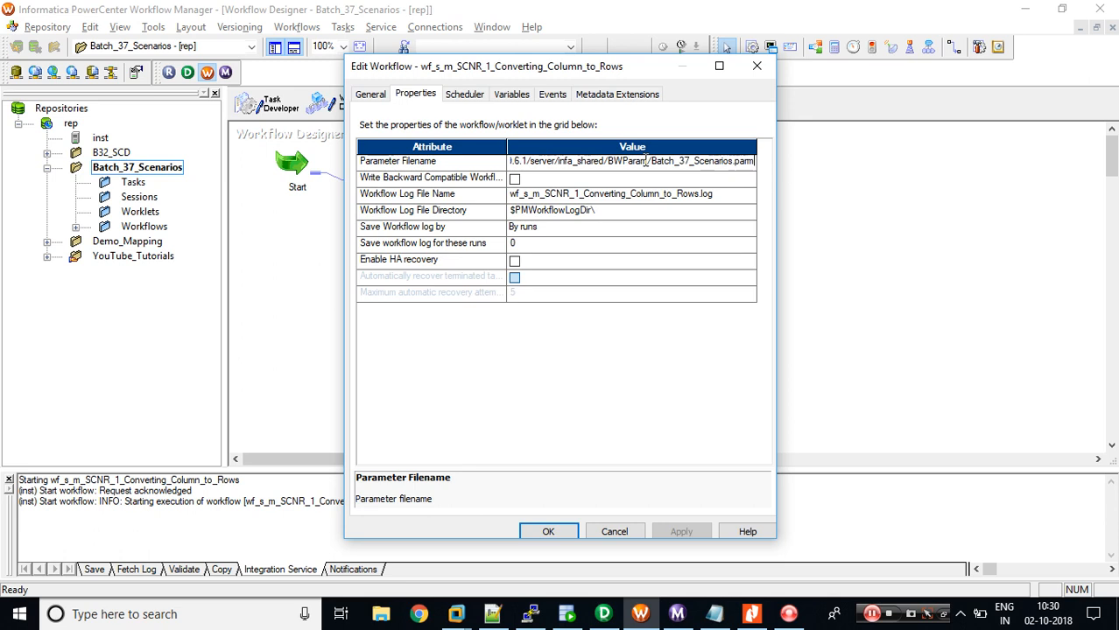
click(545, 531)
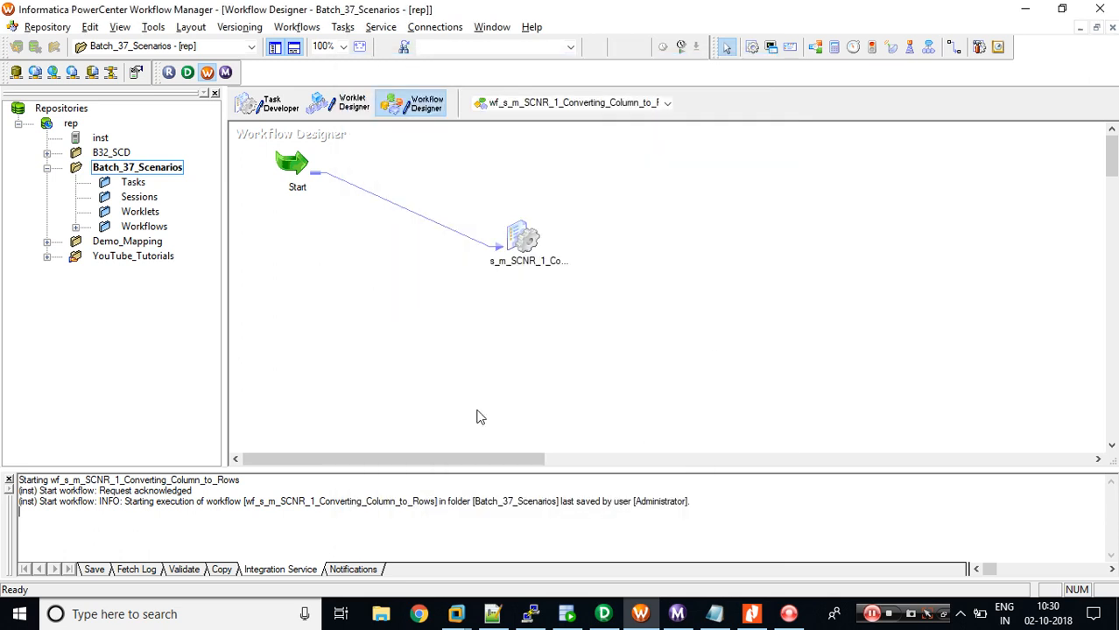
Step: Save and start the workflow wf_s_m_SCNR_1_Converting_Column_to_Rows again, and switch to Workflow Monitor
right_click(654, 272)
click(706, 411)
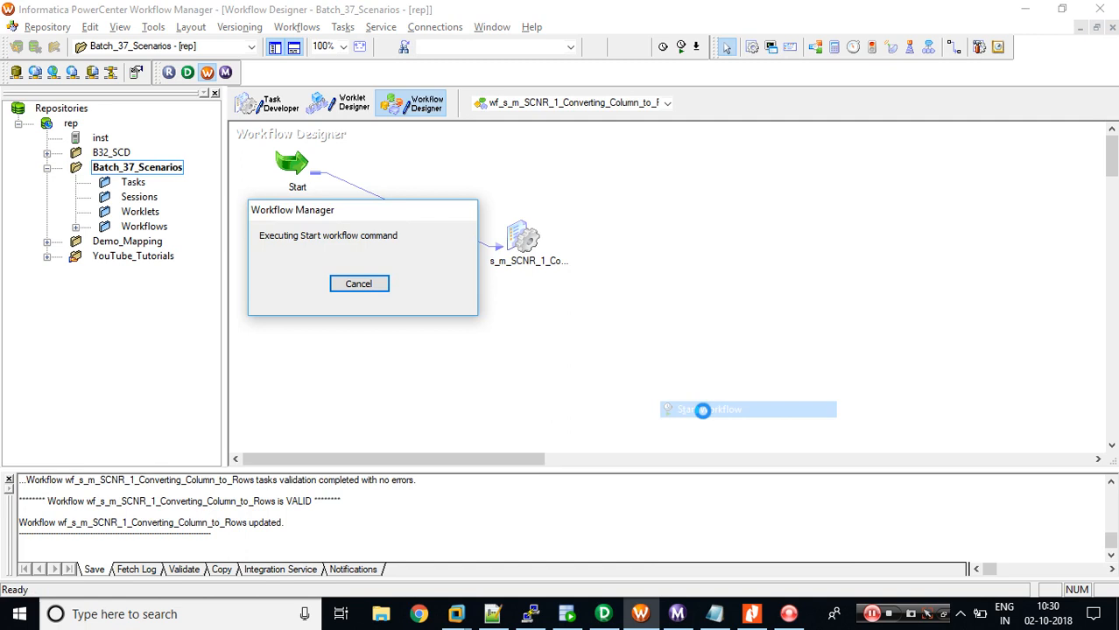
click(676, 617)
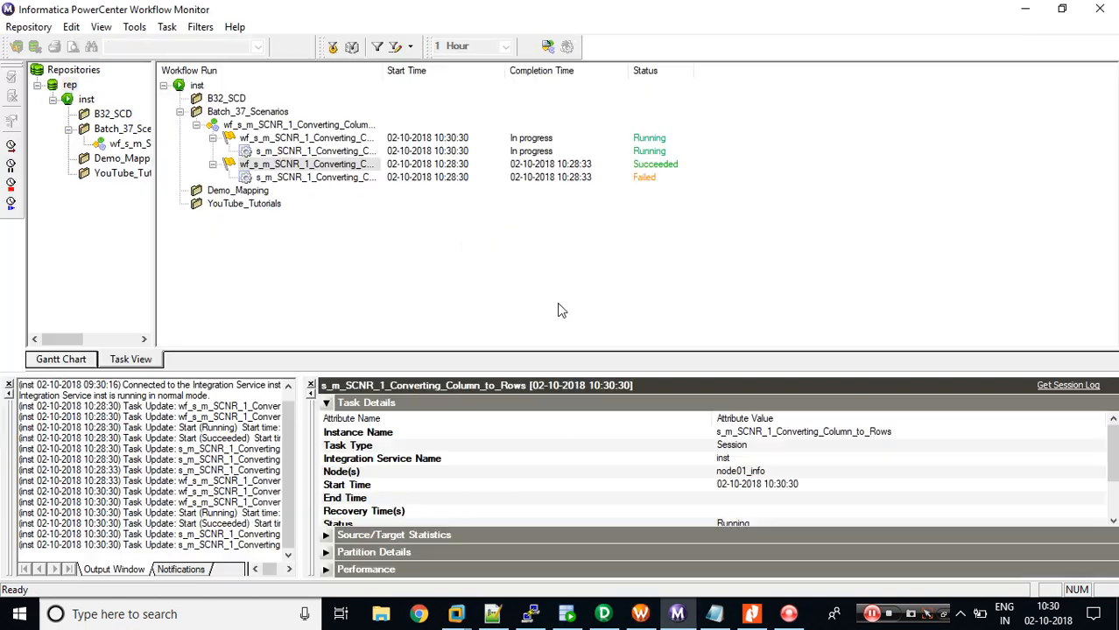
Step: Collapse the earlier run and examine the Source/Target Statistics of the newest s_m_SCNR_1_Converting_Column_to_Rows session for the SCNR_1_TGT targets and SQ_SCNR_1_SRC
click(213, 165)
click(286, 152)
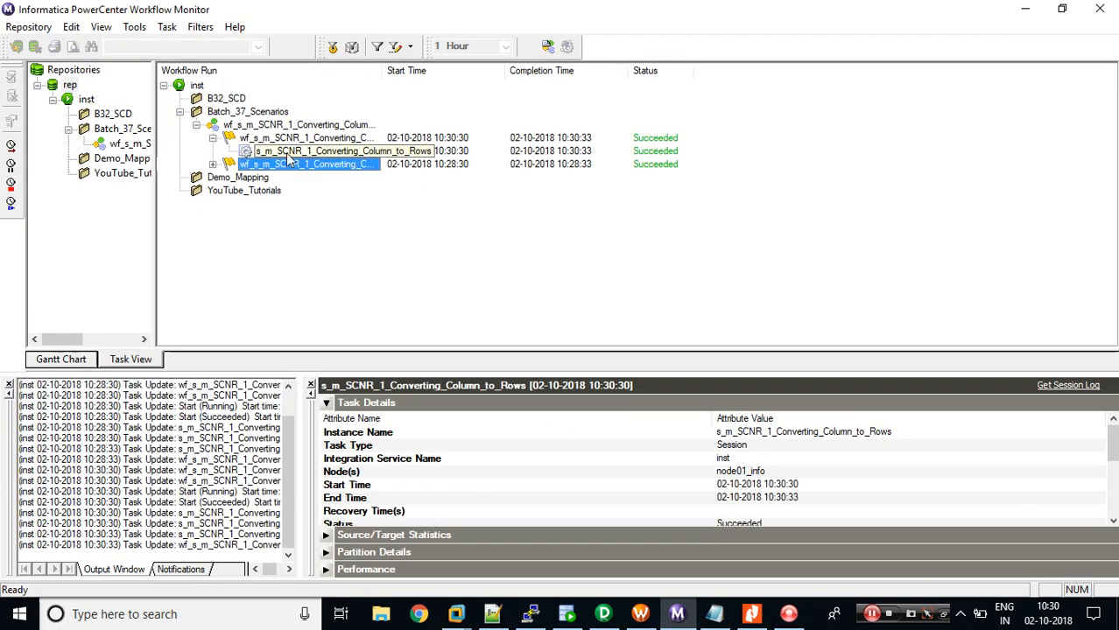
click(326, 403)
click(326, 420)
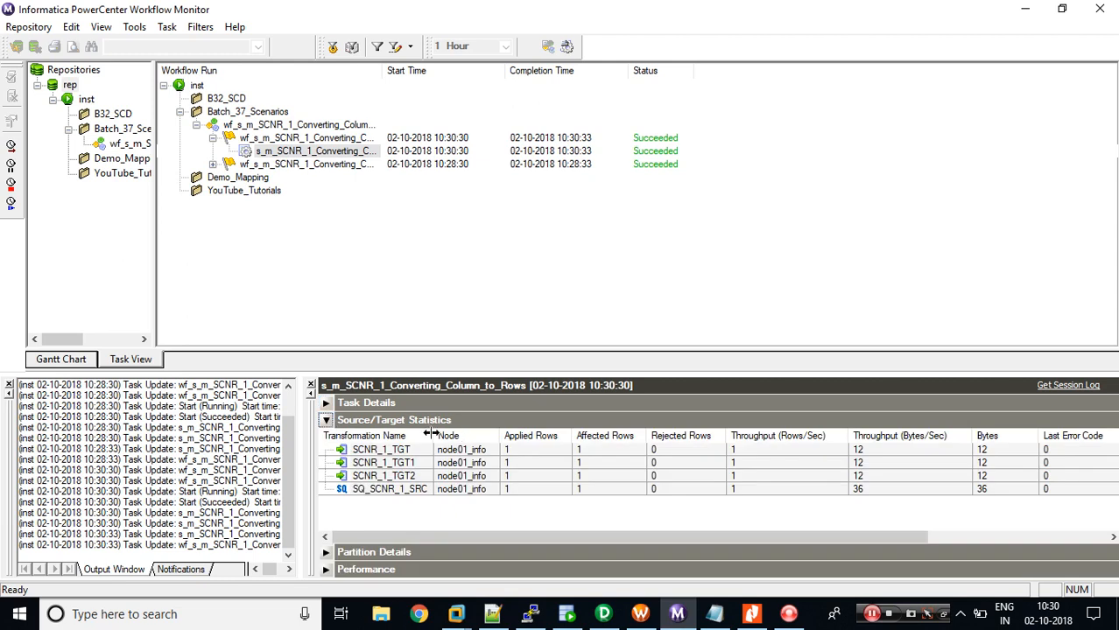
click(496, 475)
click(436, 490)
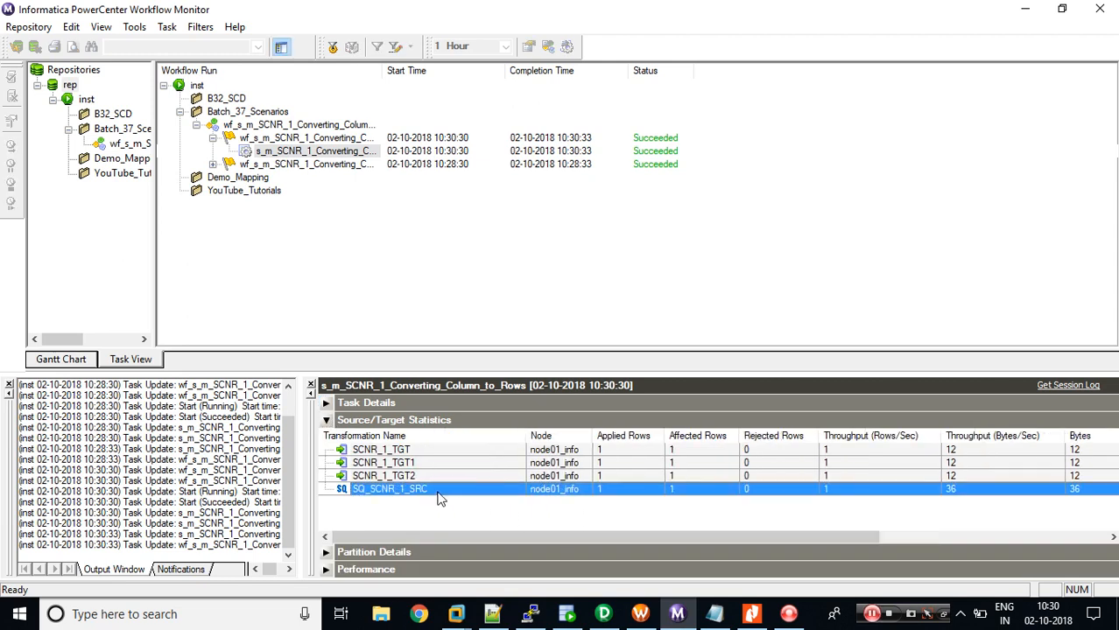
click(417, 450)
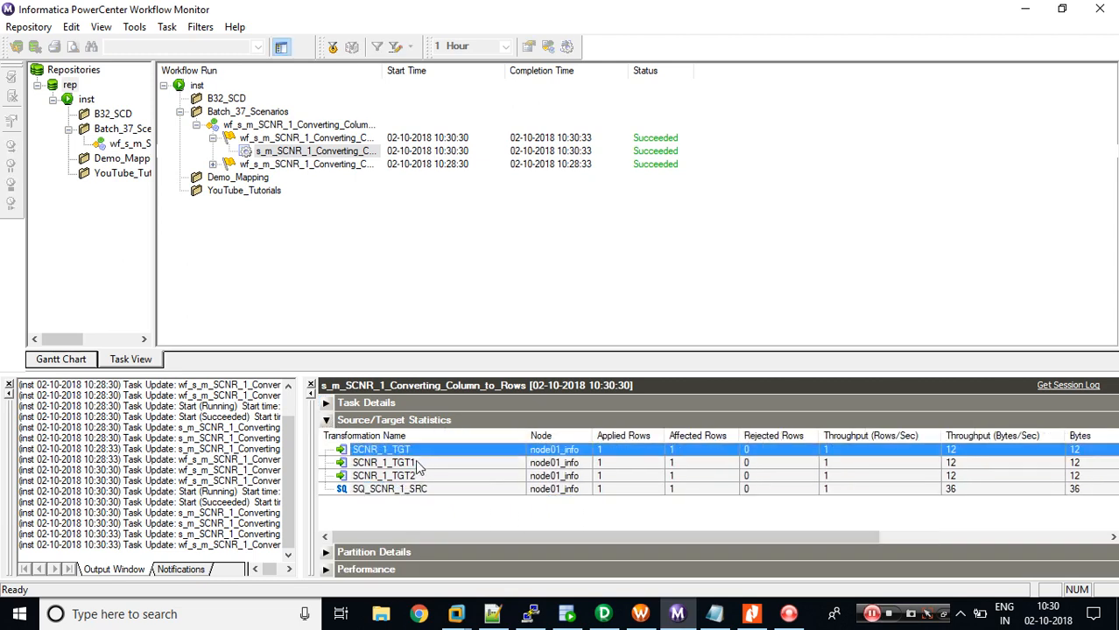
Step: Switch to SQL Developer and rerun SELECT * FROM SCNR_1_TGT on the ABY_STAR_RPD_SNTNDR connection
click(419, 463)
click(426, 478)
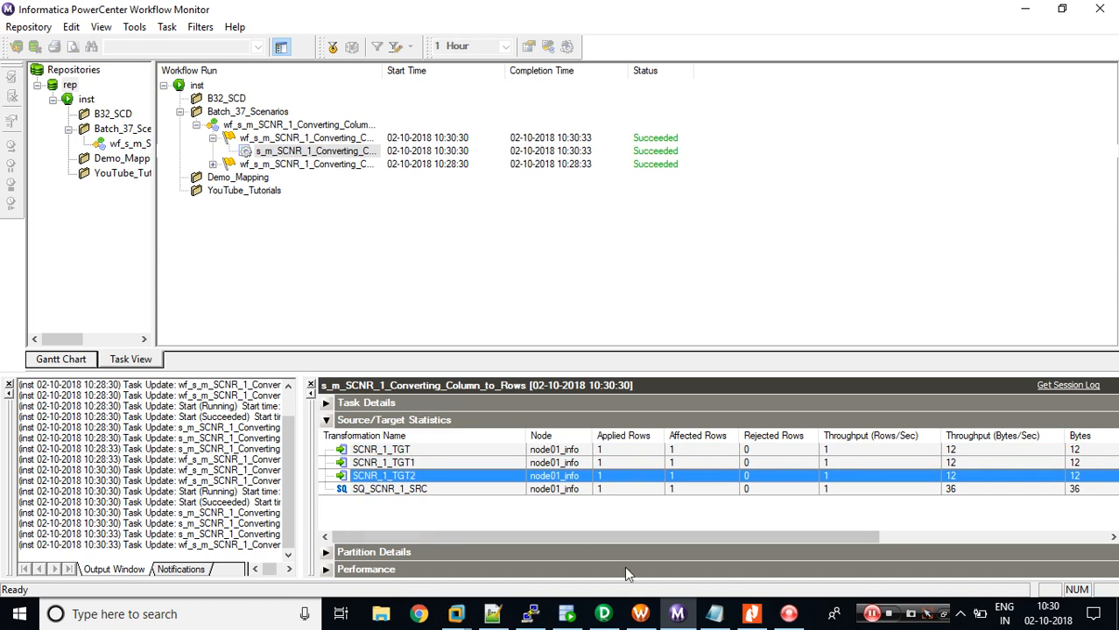
click(568, 614)
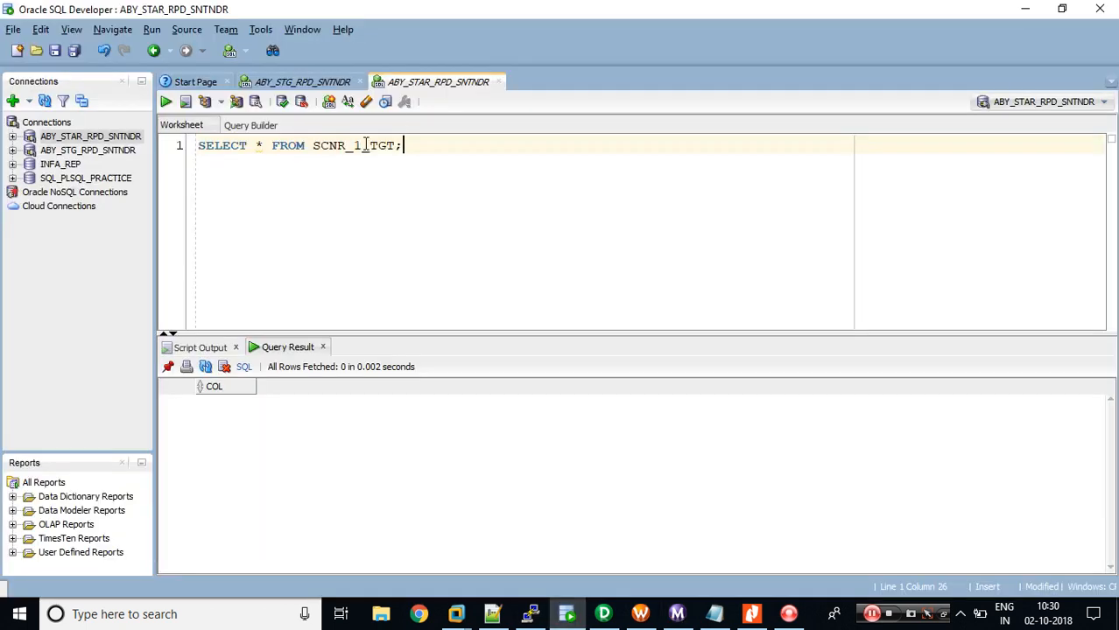
key(ctrl+a)
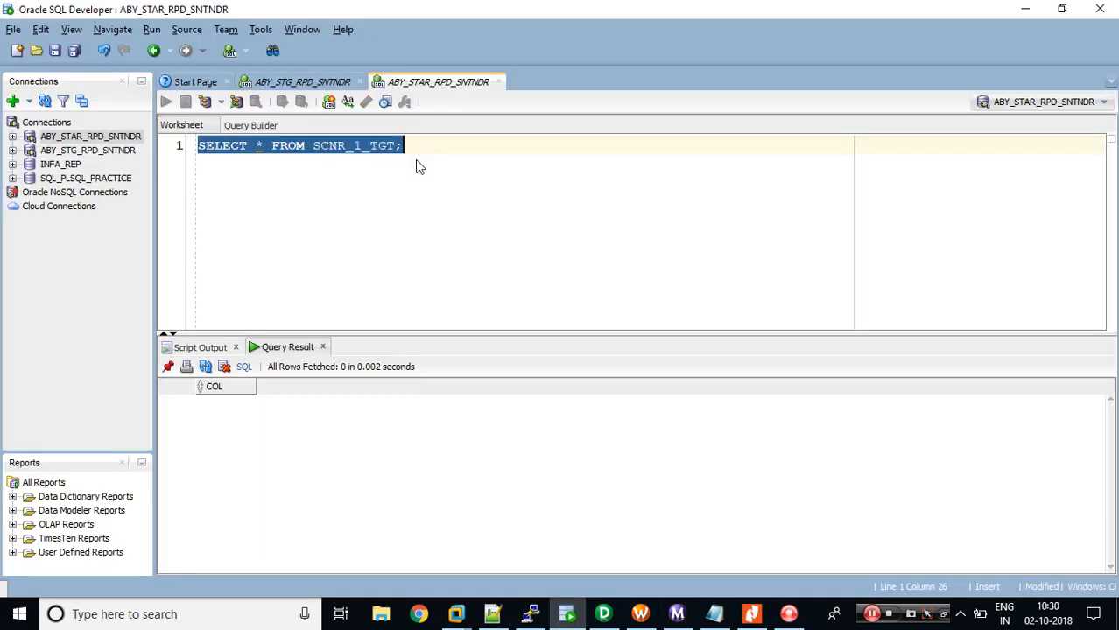
key(ctrl+Return)
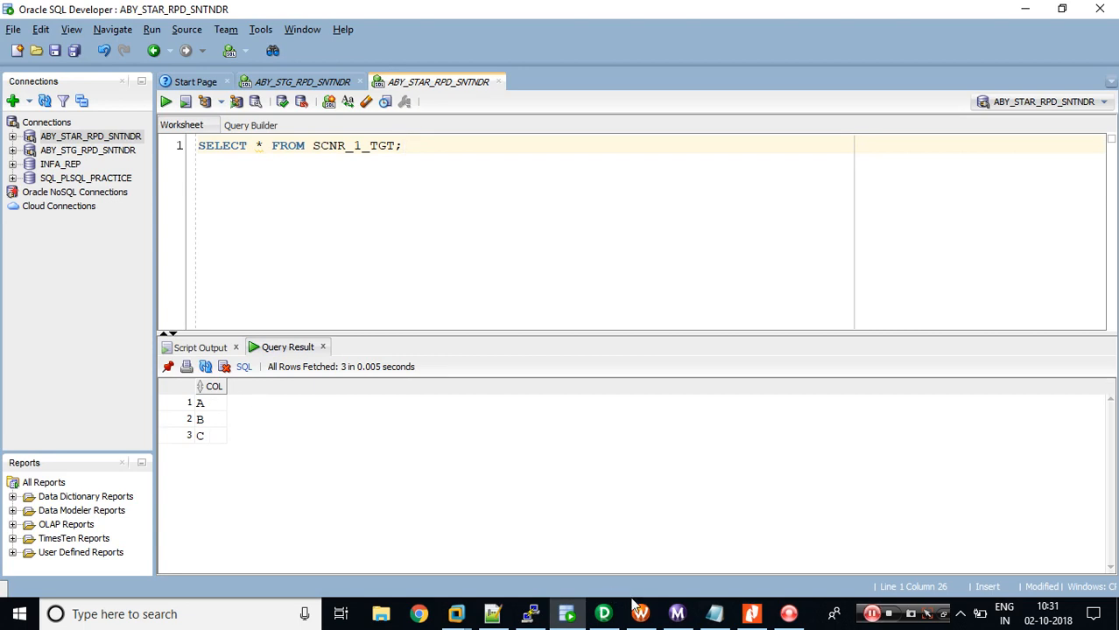
Step: Switch to PowerCenter Designer, show the repository navigator, and close the mapping m_SCNR_1_Converting_Column_to_Rows
click(603, 614)
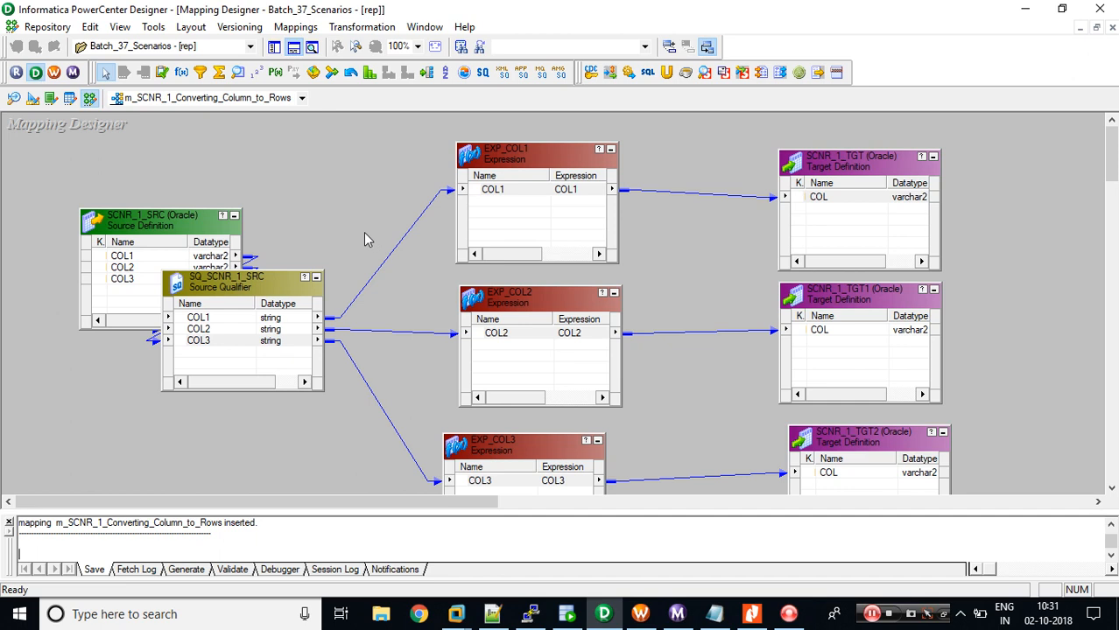
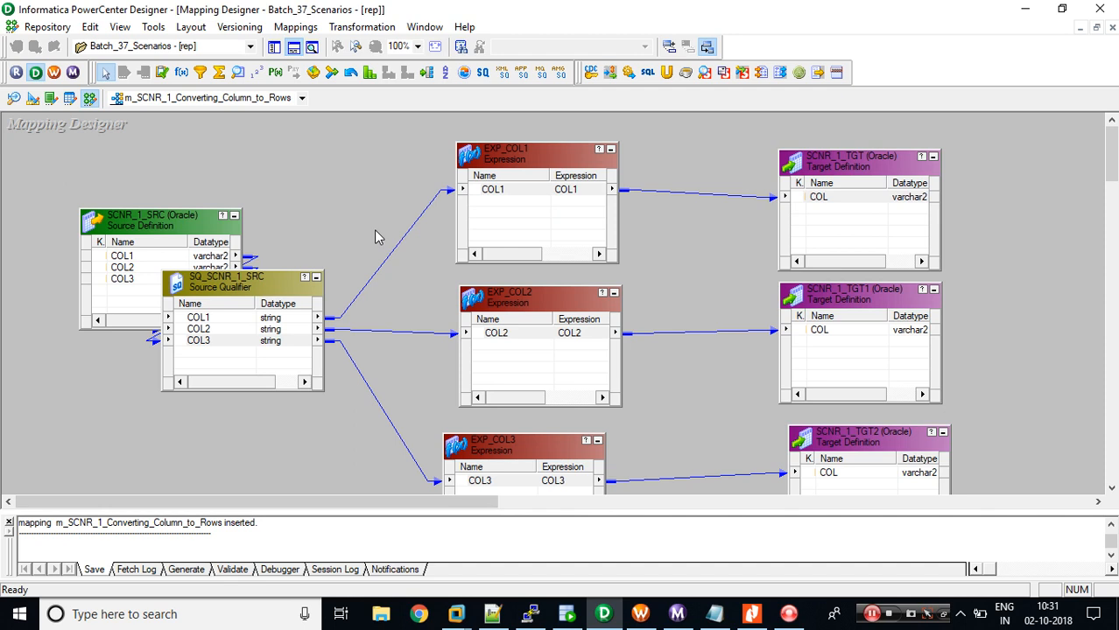
click(275, 48)
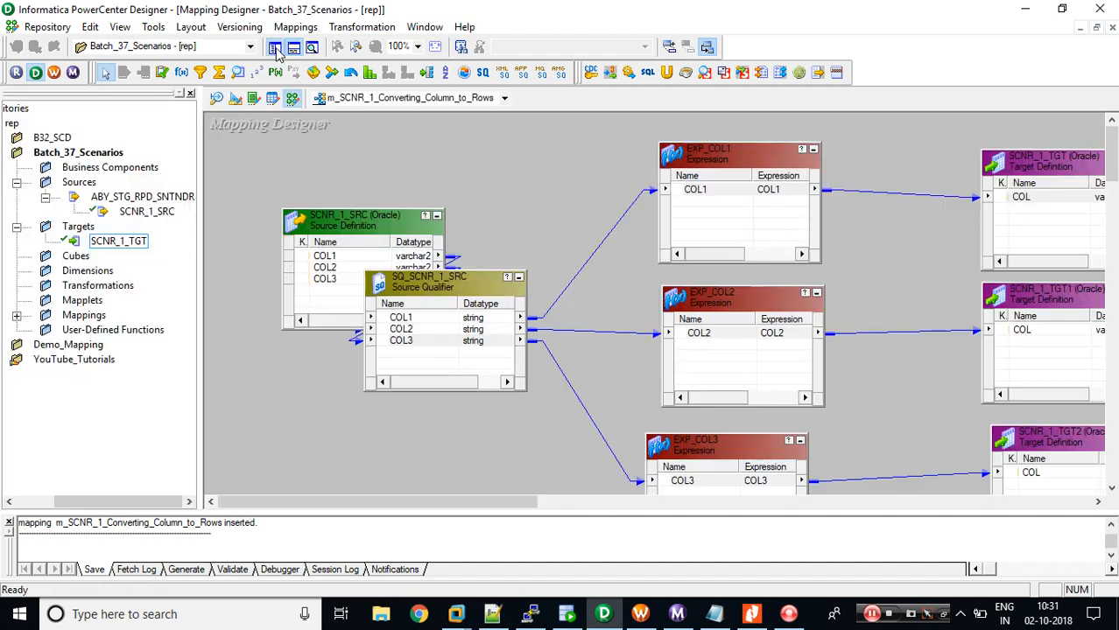
click(295, 27)
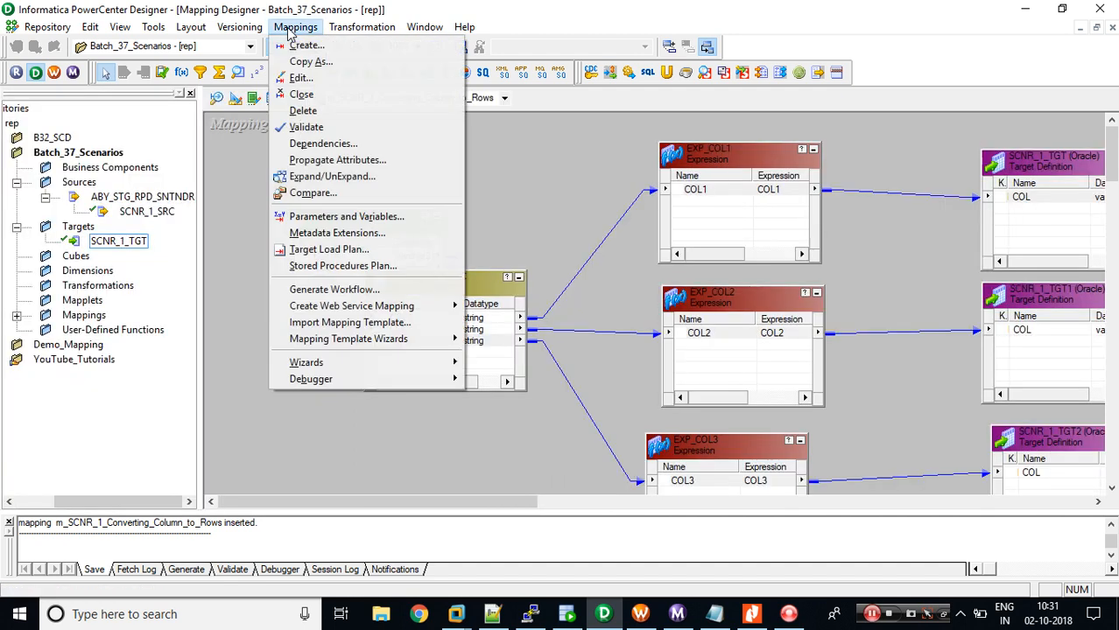
click(301, 94)
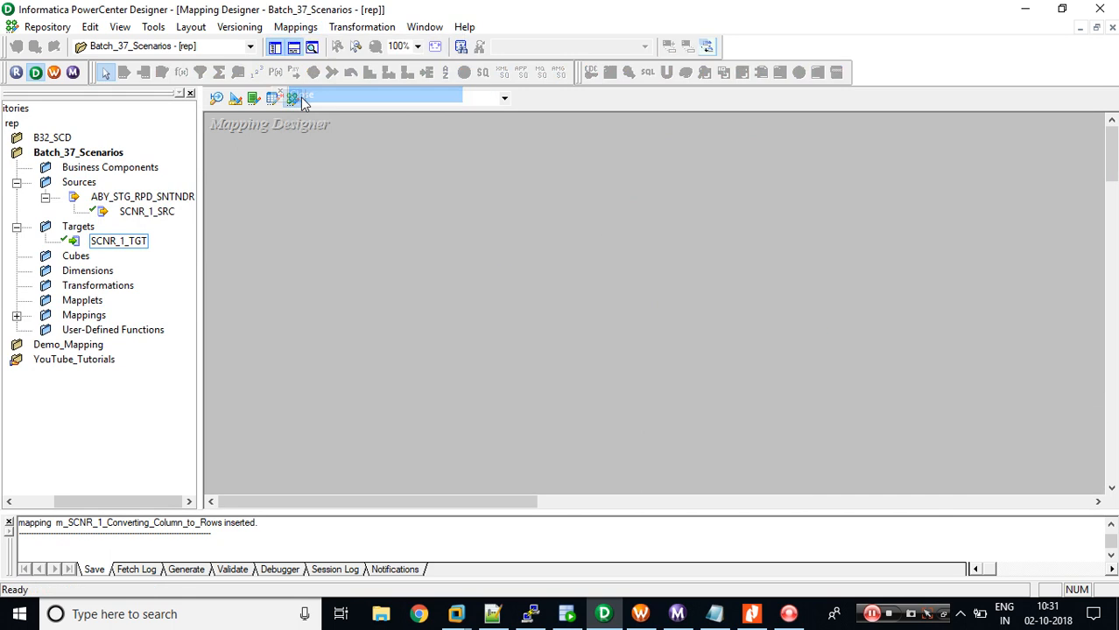
Step: Add the SCNR_1_SRC source to the empty Mapping Designer workspace, creating a new mapping named m_SCNR_1A_Column_to_Rows_Normalizer
click(160, 212)
drag(318, 253, 358, 267)
text(m)
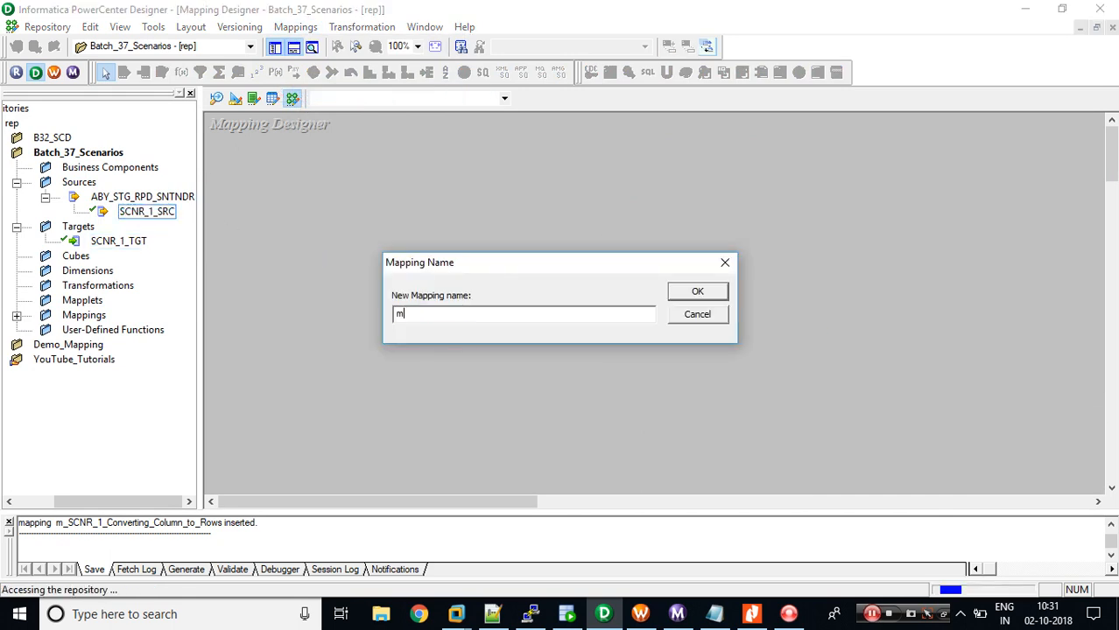
text(_SC)
key(BackSpace)
key(BackSpace)
key(BackSpace)
text(Column)
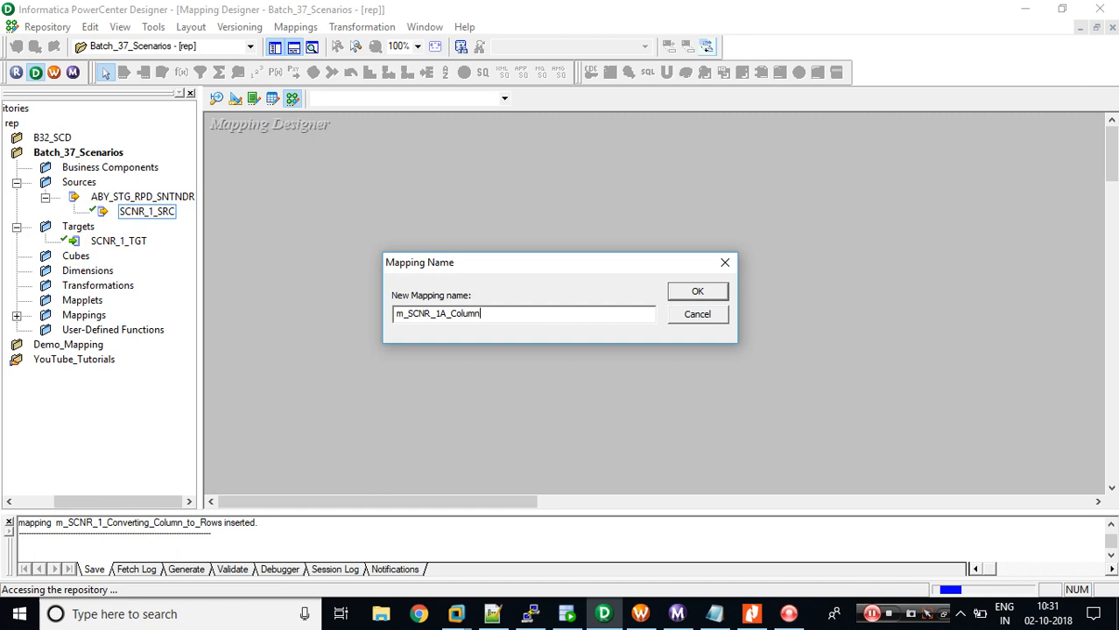
text(_to_Rows_Normalizer)
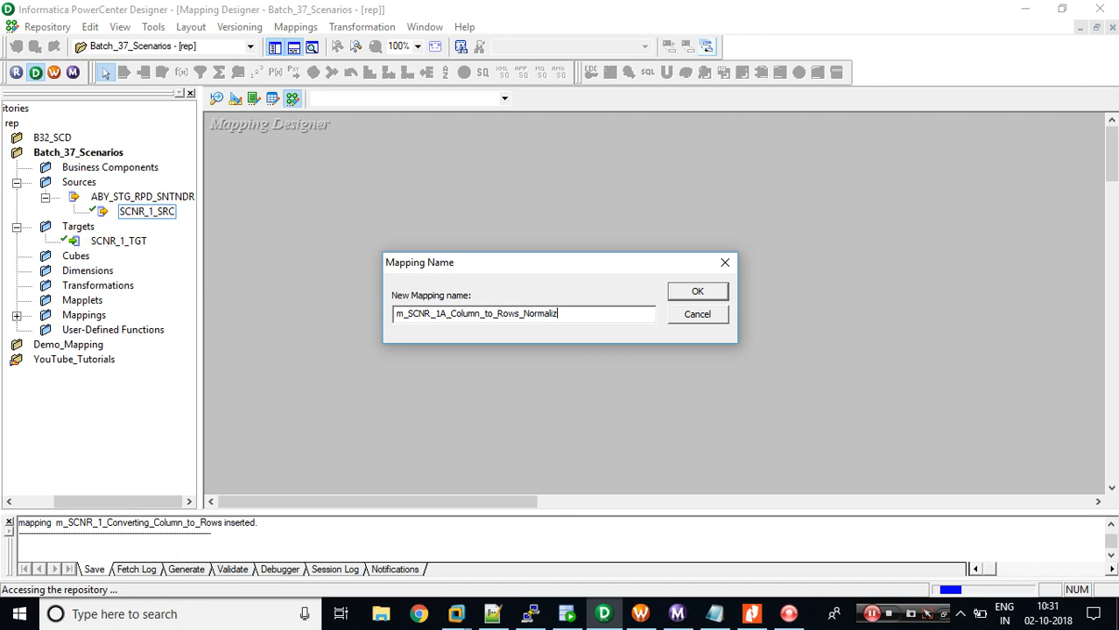
key(Return)
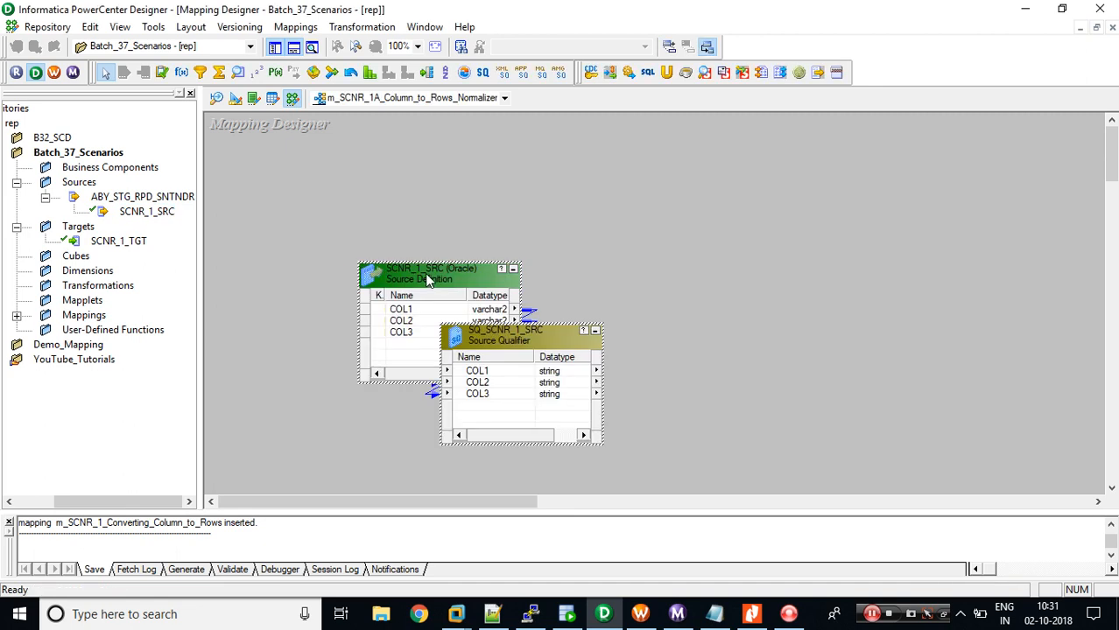
Step: Add the SCNR_1_TGT target, place it well apart from the source and its qualifier, and hide the navigator and output windows
drag(442, 300, 336, 184)
drag(122, 246, 830, 252)
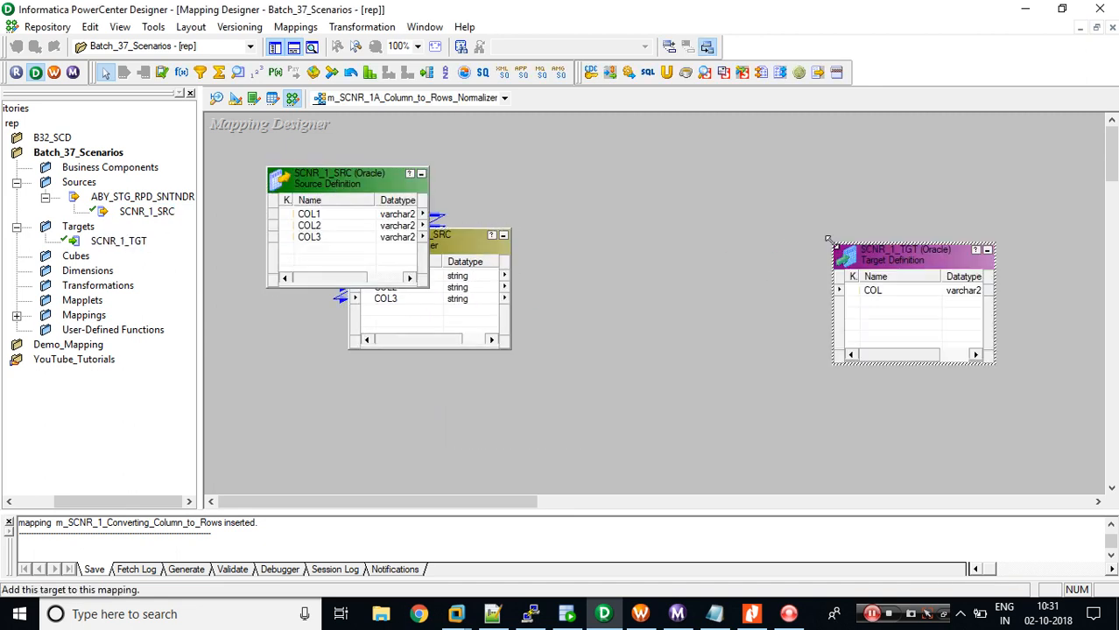
click(275, 48)
click(293, 48)
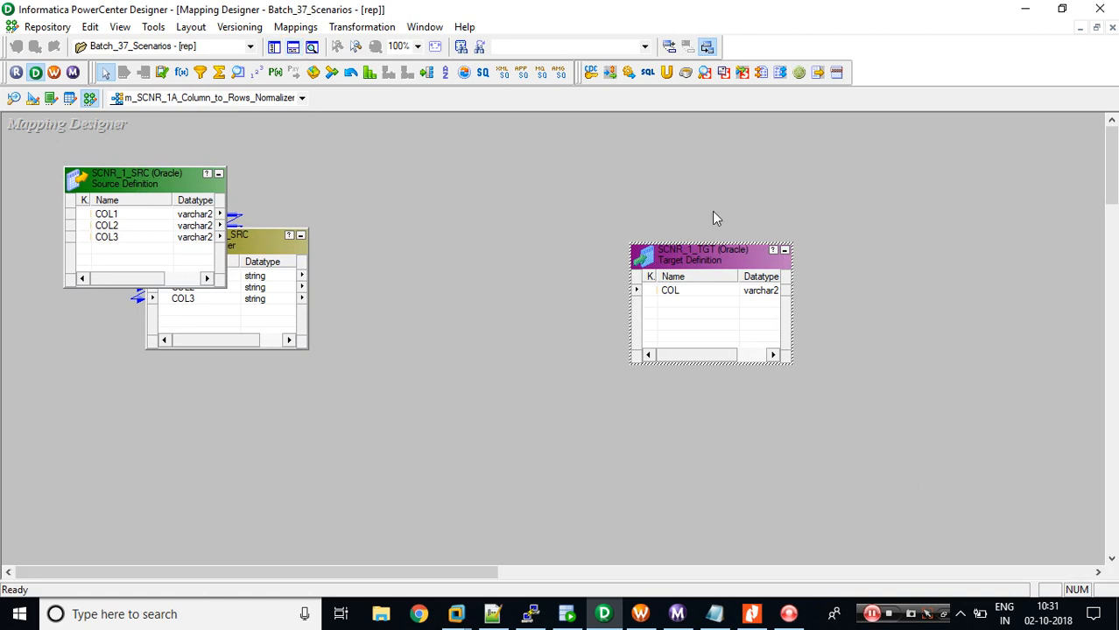
drag(703, 256, 778, 263)
click(250, 244)
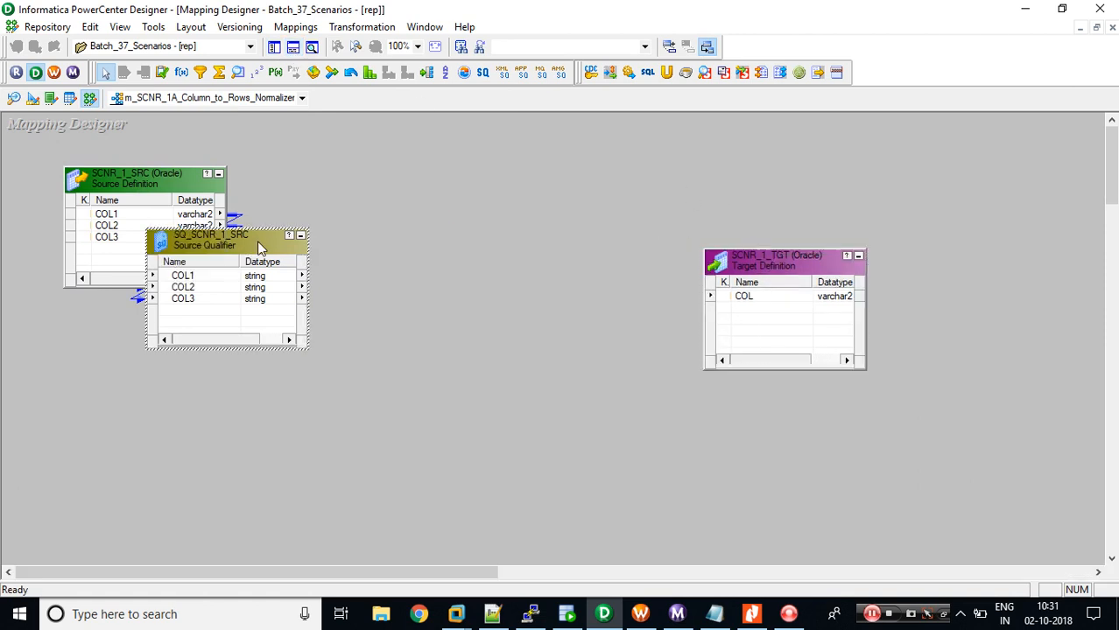
Step: Create a Normalizer transformation named NRM_COL and place it between the Source Qualifier and the SCNR_1_TGT target
click(361, 27)
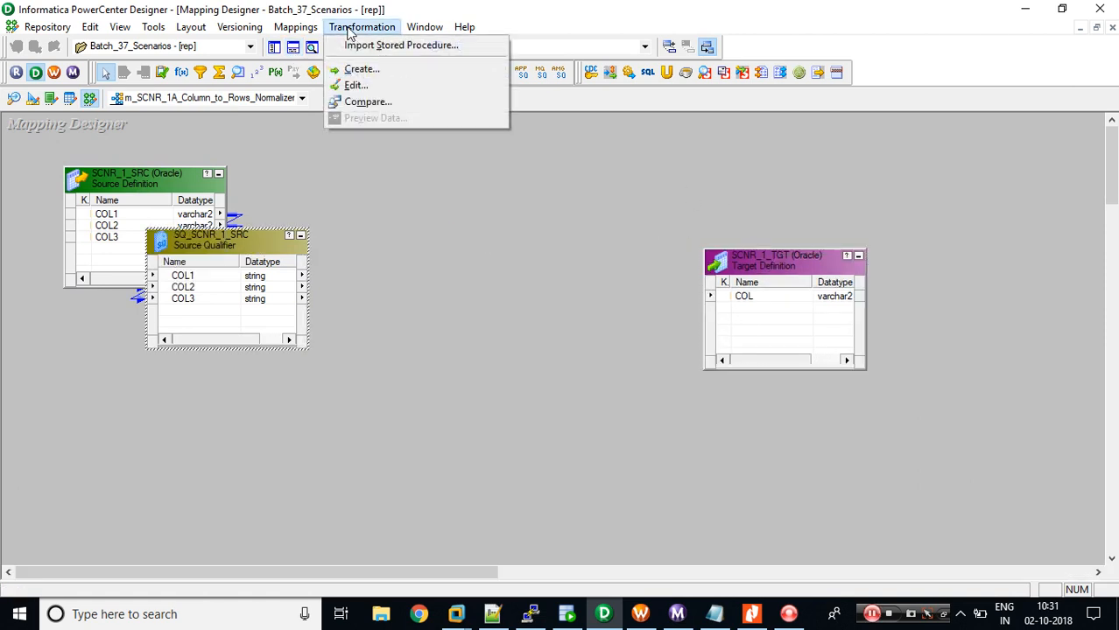
click(355, 69)
key(n)
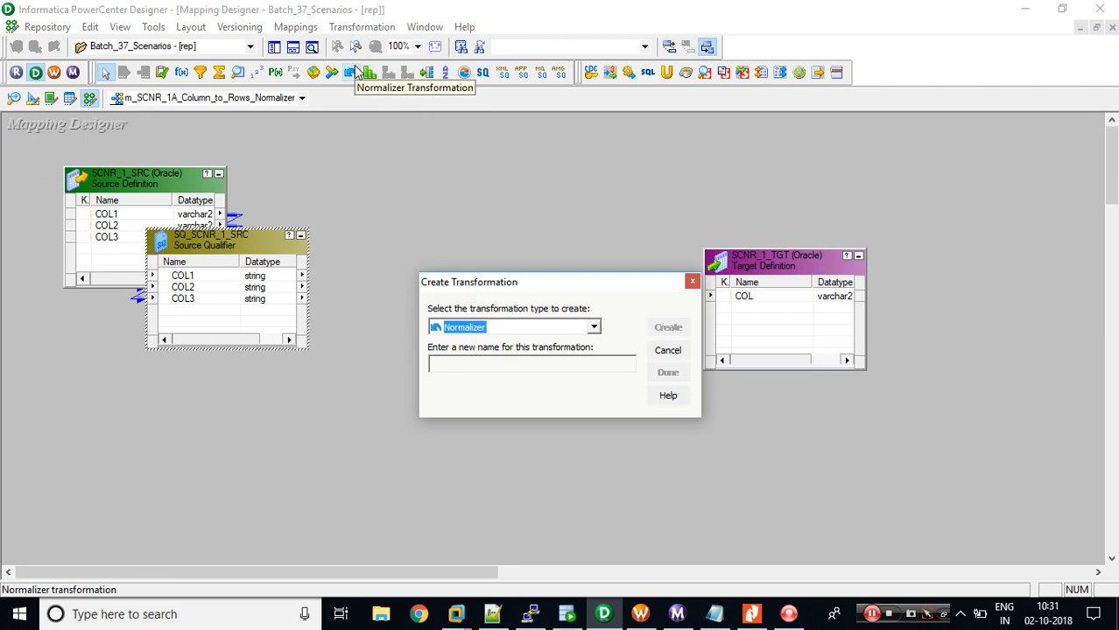
key(Tab)
text(nrm)
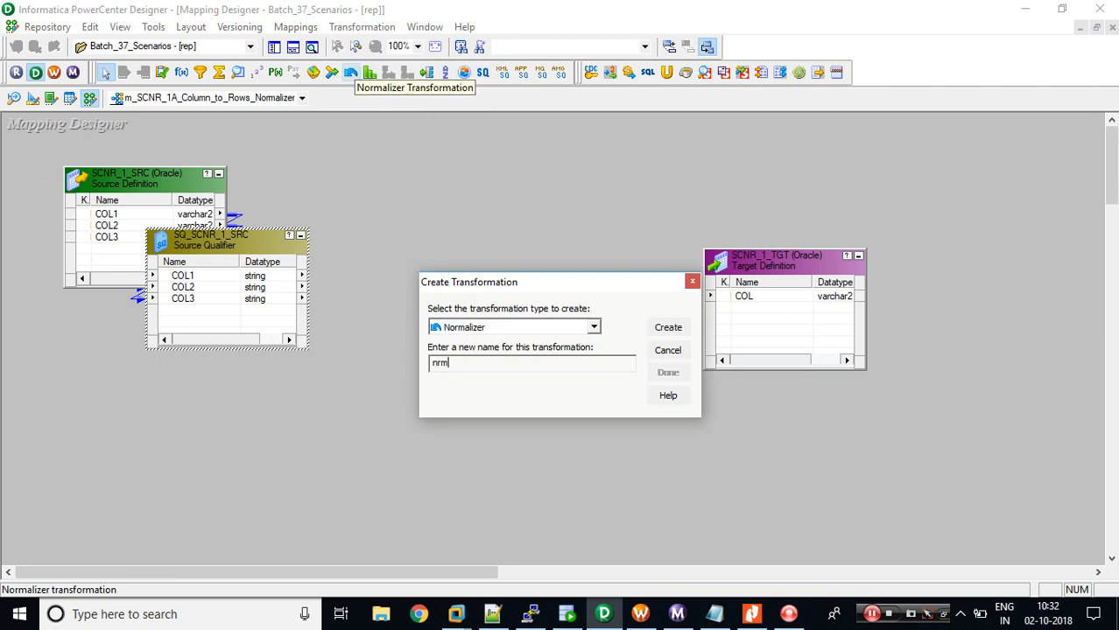
key(BackSpace)
key(BackSpace)
key(BackSpace)
key(Caps_Lock)
text(NR)
key(Return)
key(Return)
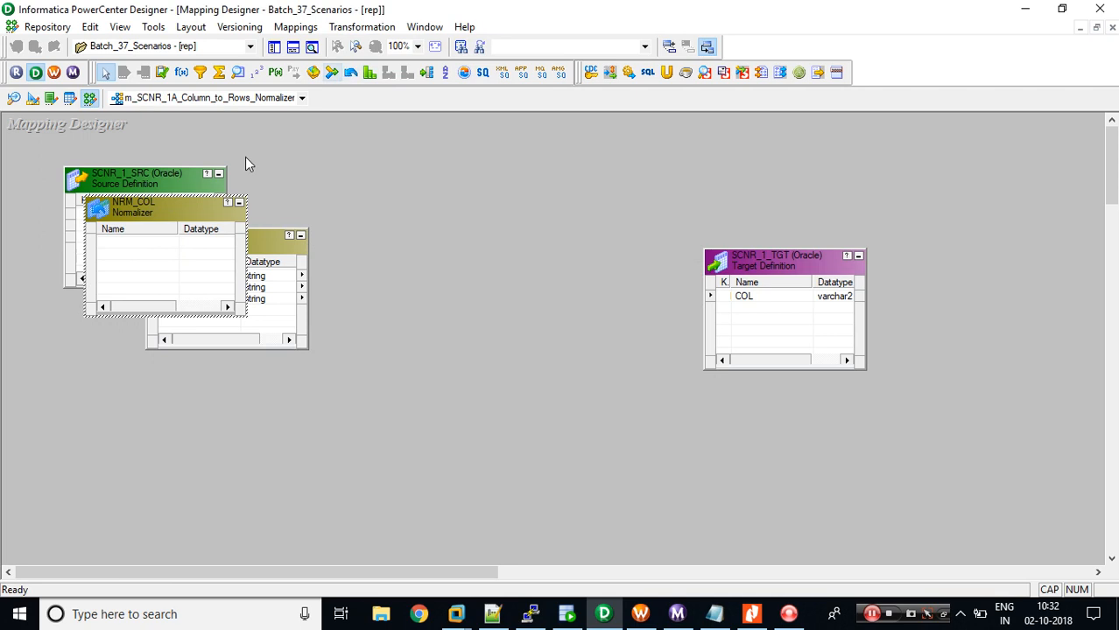
drag(155, 211, 515, 250)
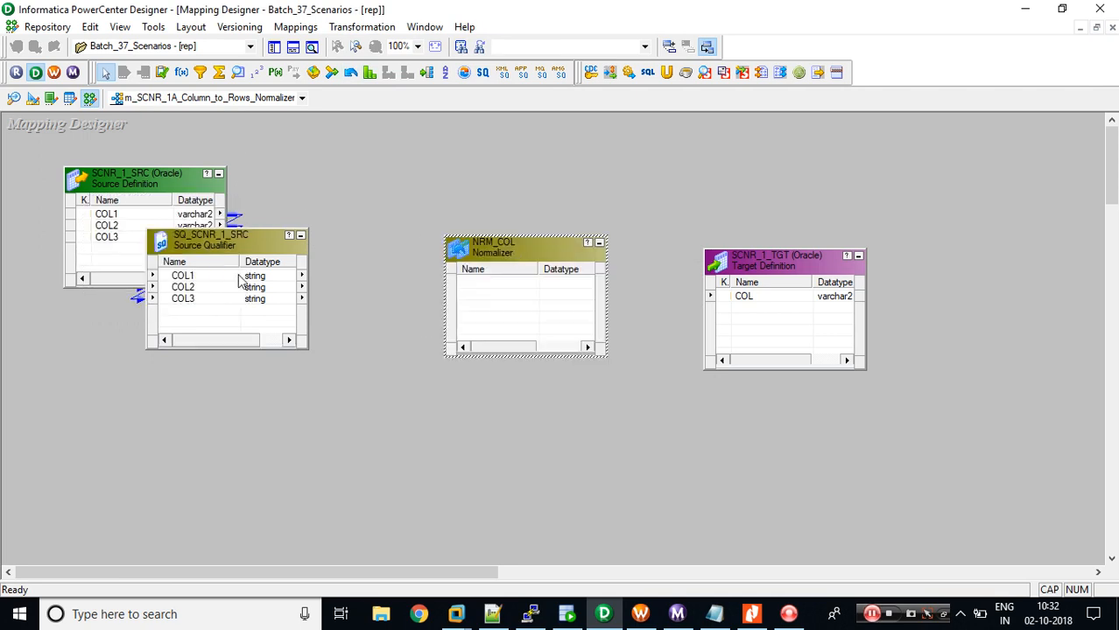
Step: Try to copy all ports of SQ_SCNR_1_SRC directly into the NRM_COL Normalizer
right_click(240, 278)
click(282, 286)
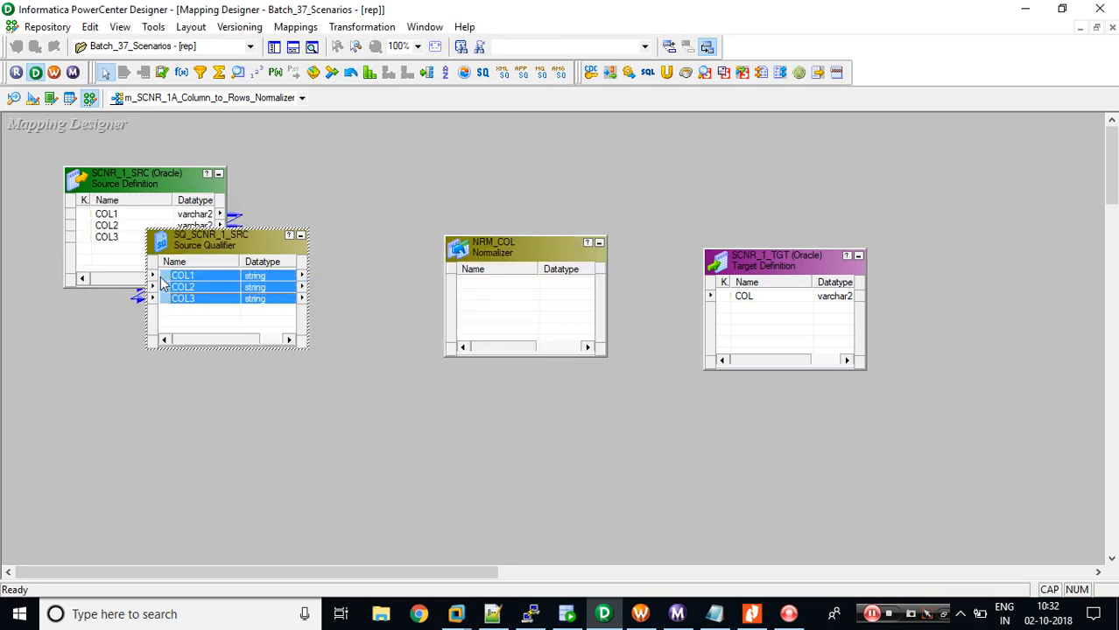
drag(200, 285, 503, 289)
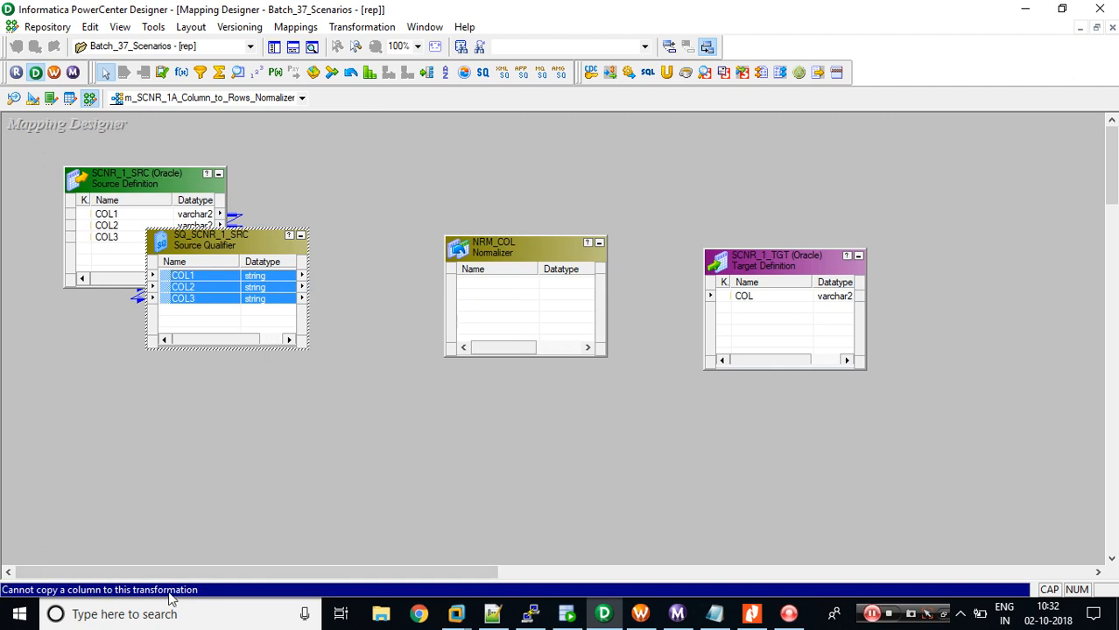
Step: Open NRM_COL for editing and add three new columns to its Normalizer definition
double_click(493, 253)
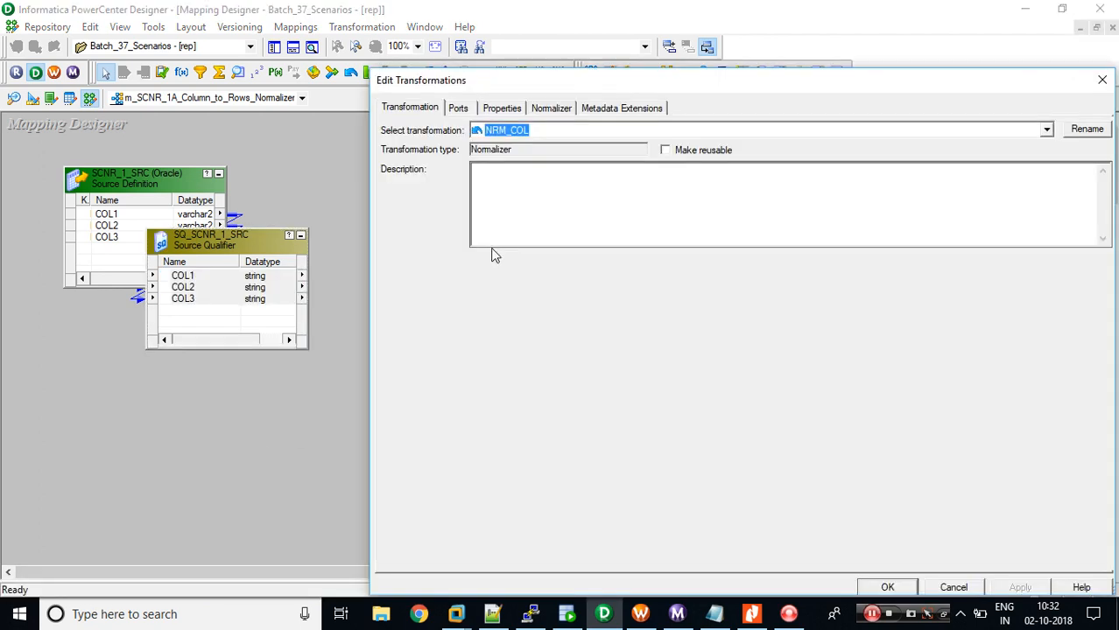
click(547, 107)
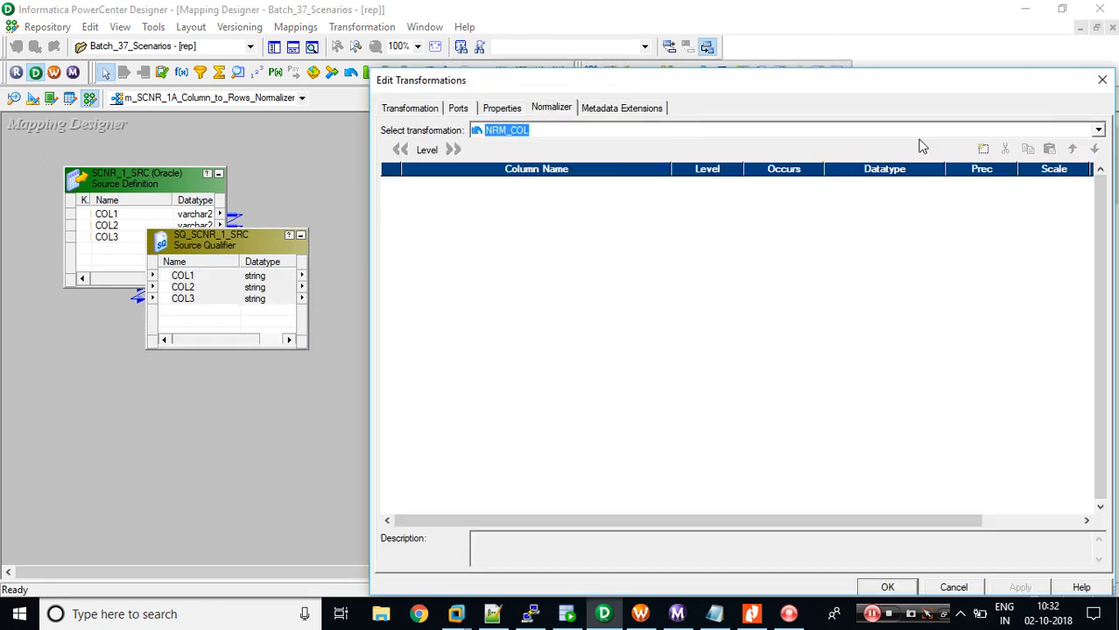
click(983, 148)
click(983, 149)
click(983, 149)
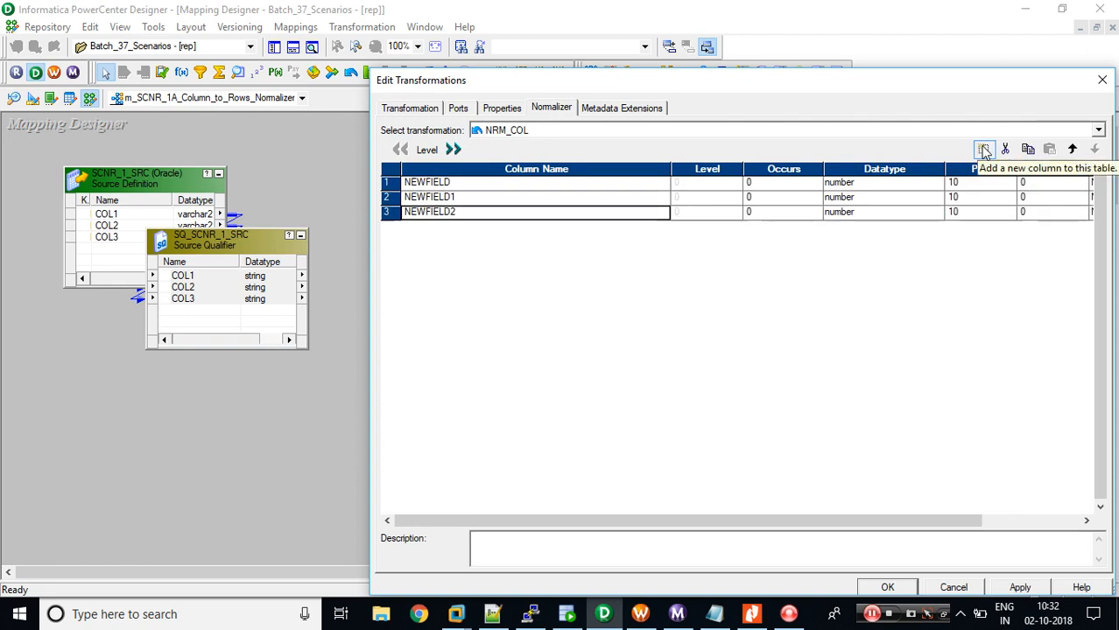
Step: Name the three new Normalizer columns COL1, COL2 and COL3
click(607, 182)
text(COL1)
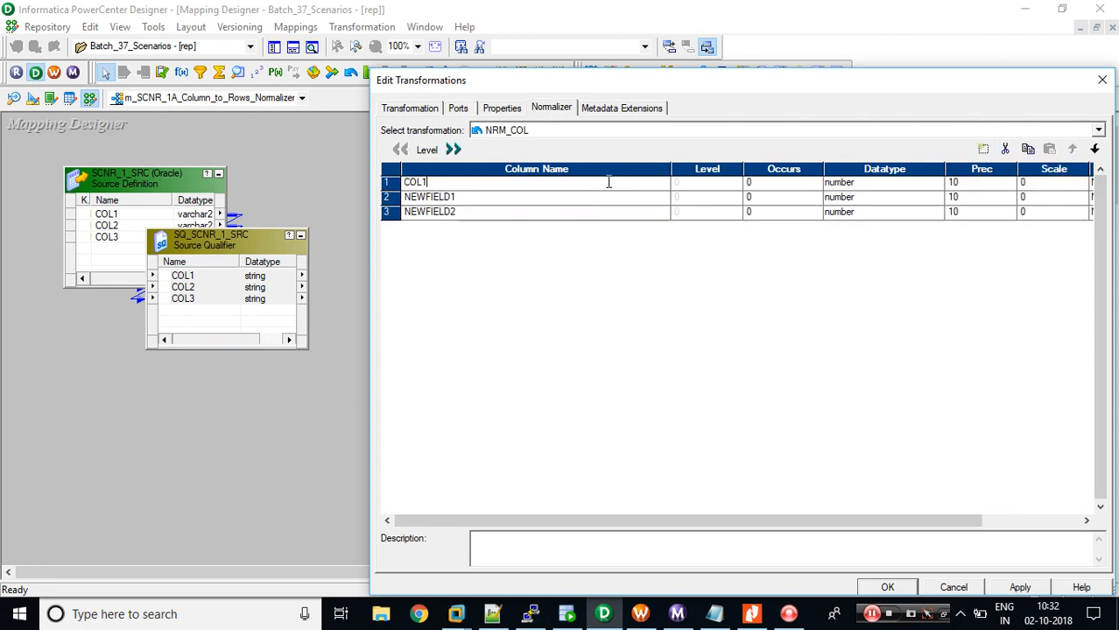
key(Down)
text(CO)
key(Tab)
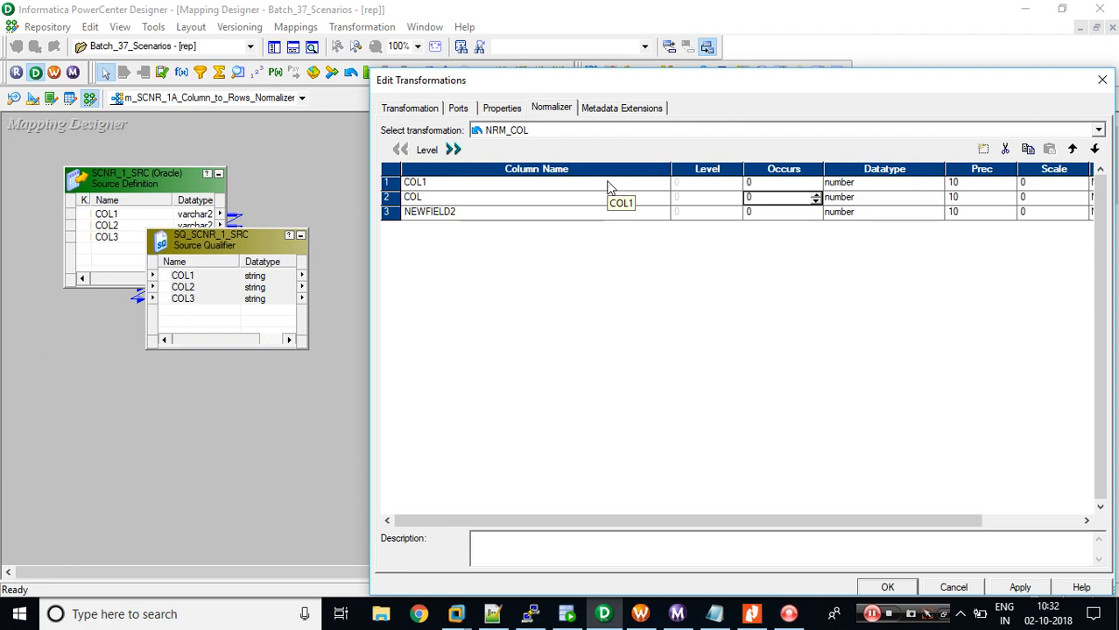
click(479, 200)
click(478, 197)
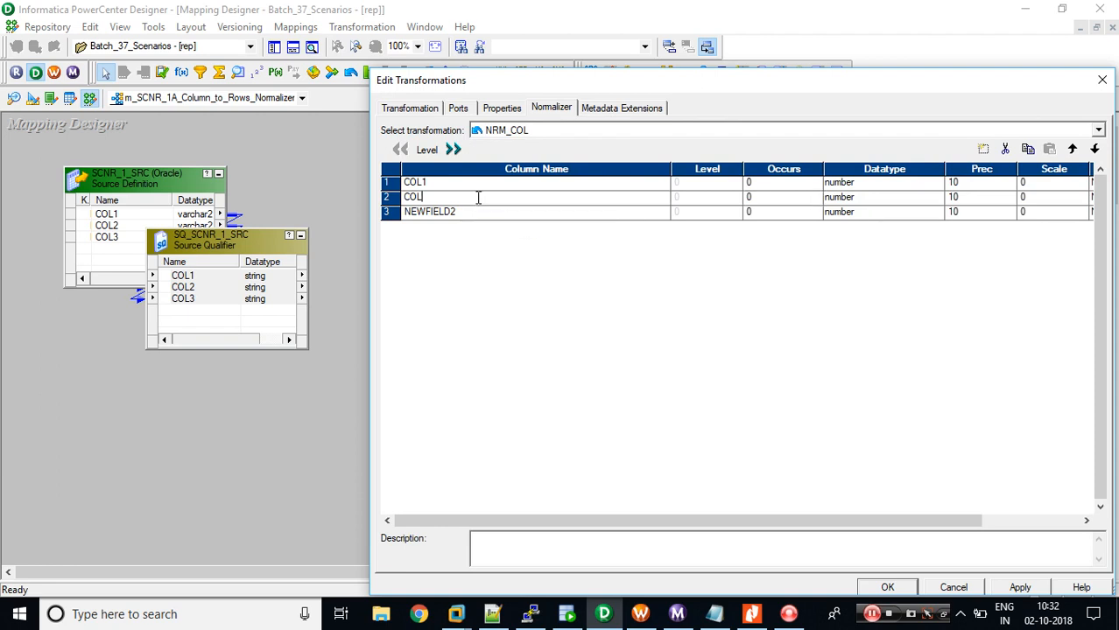
text(2)
key(Down)
text(C)
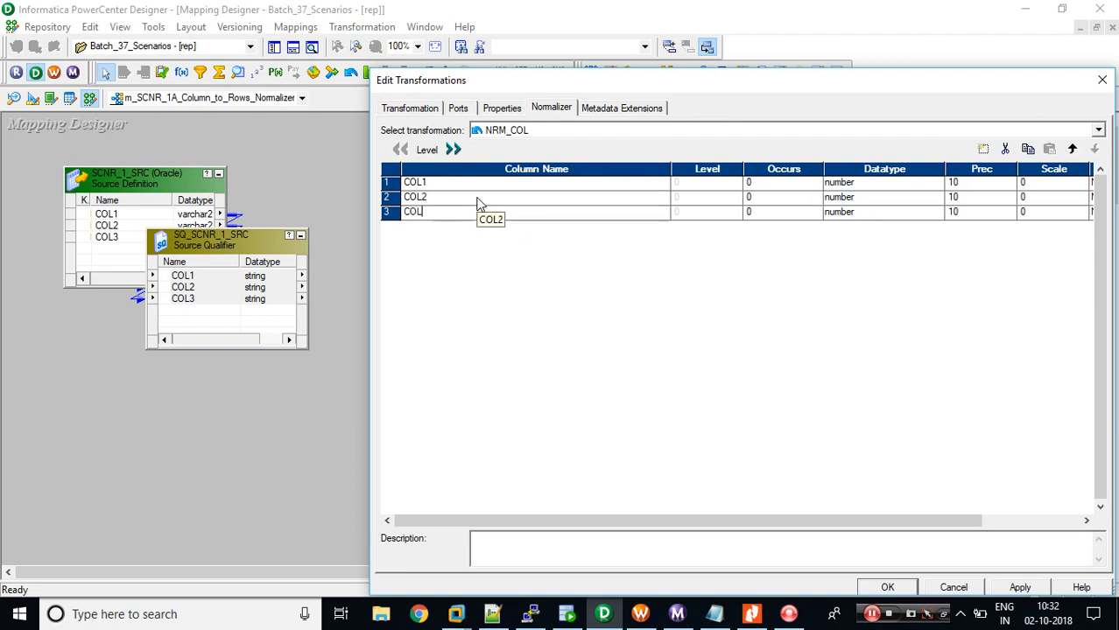
Step: Set Occurs to 1 for COL1, COL2 and COL3, and apply the Normalizer definition
click(802, 185)
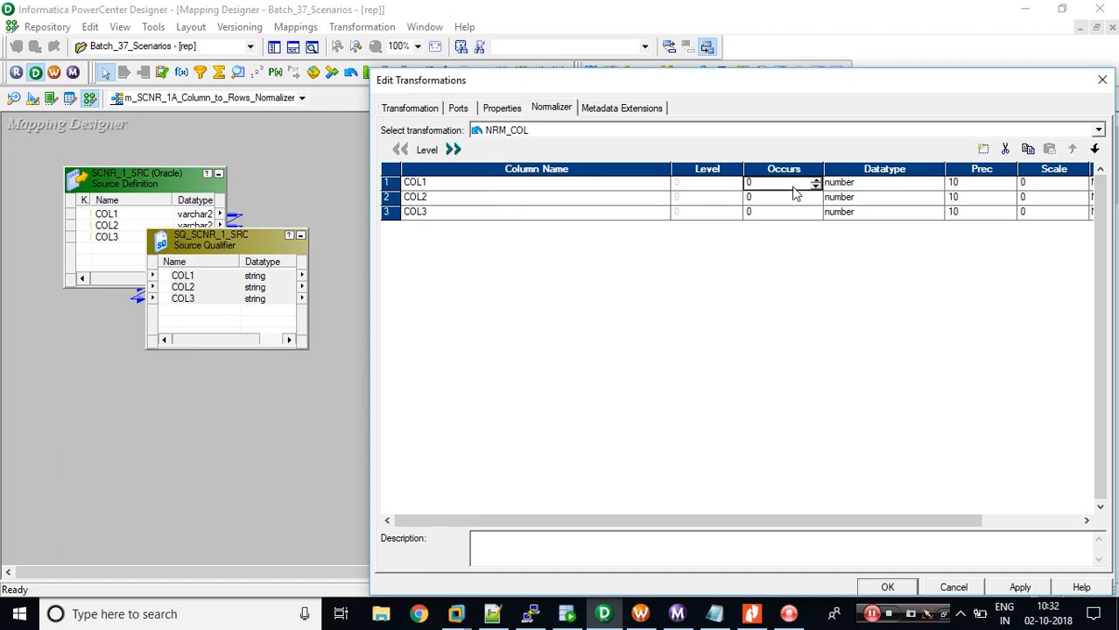
text(1)
key(Down)
text(1)
key(Down)
text(1)
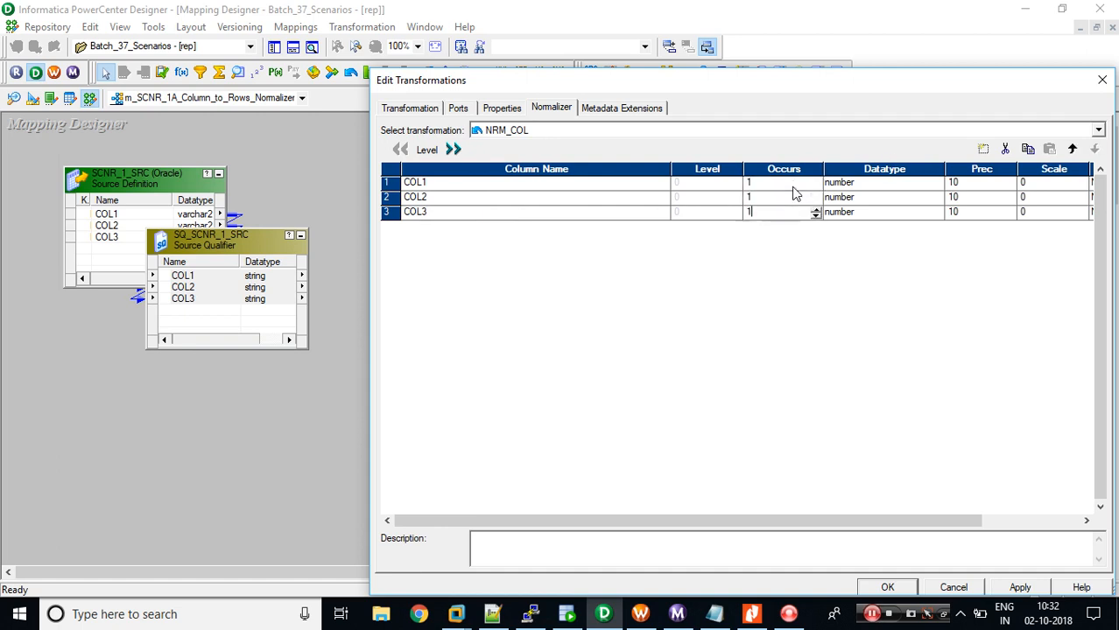
click(879, 591)
Step: Link all SQ_SCNR_1_SRC ports to NRM_COL's matching inputs, enlarge NRM_COL, and connect its COL1 output to COL in SCNR_1_TGT
right_click(249, 285)
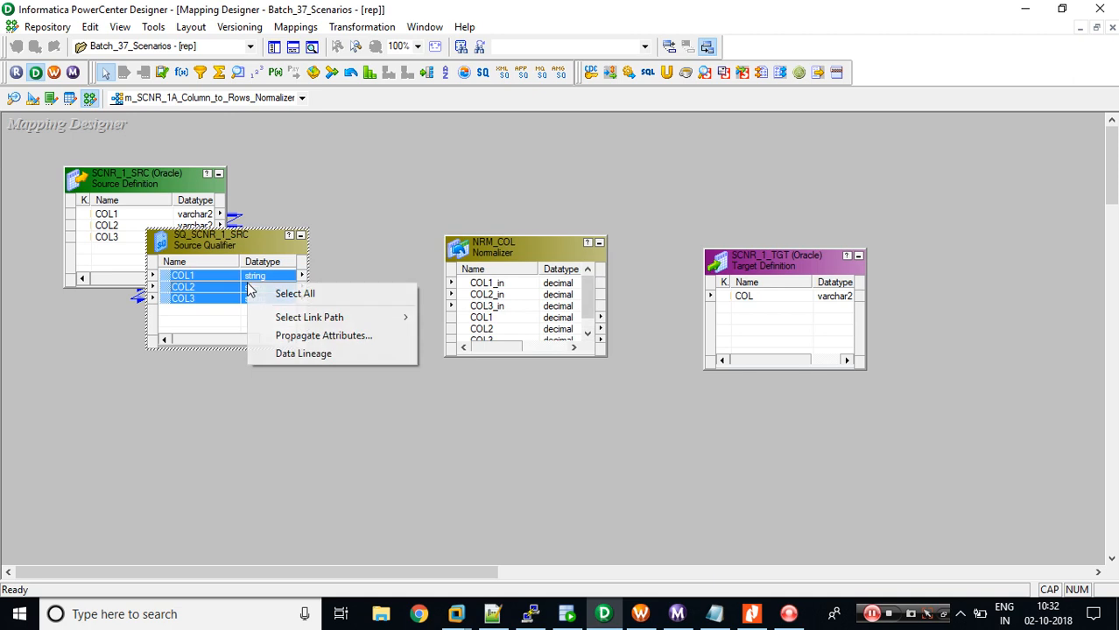
click(272, 294)
drag(173, 280, 477, 284)
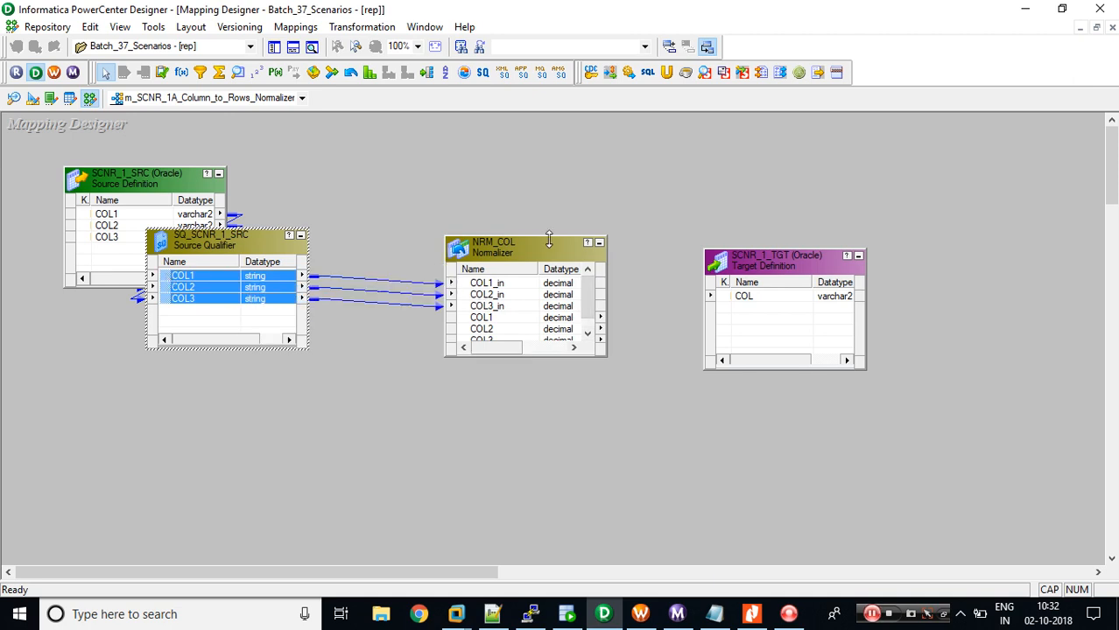
drag(548, 239, 547, 214)
drag(464, 297, 805, 208)
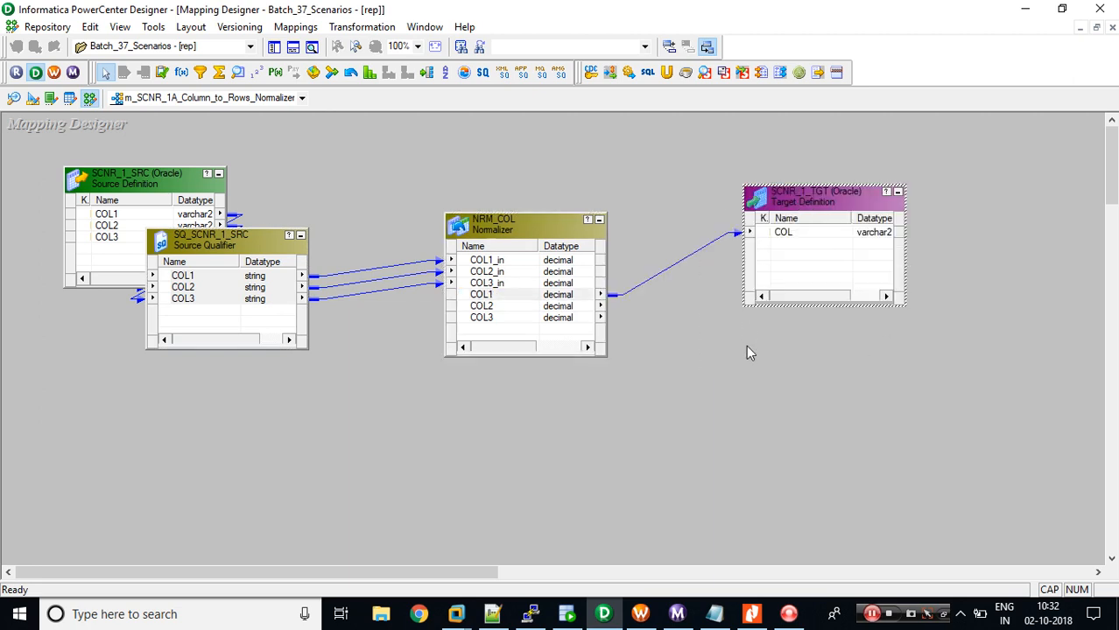
Step: Add two copies of the SCNR_1_TGT target and stack them below the original
key(ctrl+v)
key(ctrl+v)
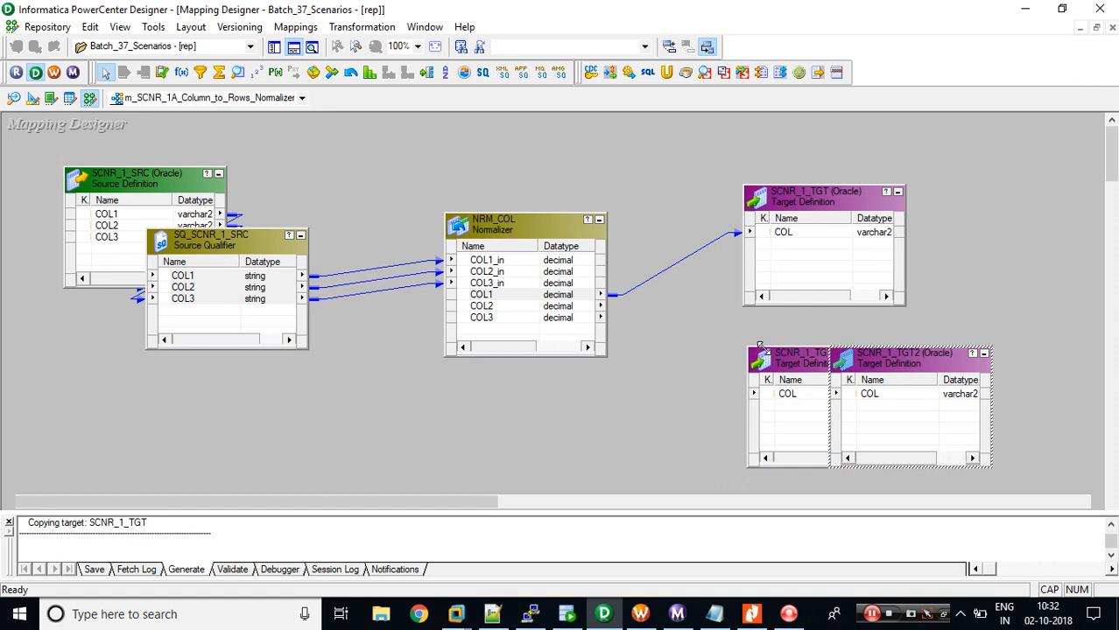
drag(760, 344, 769, 304)
drag(919, 363, 806, 384)
Step: Connect NRM_COL's COL2 output to COL in SCNR_1_TGT1 and its COL3 output to COL in SCNR_1_TGT2
drag(473, 306, 758, 338)
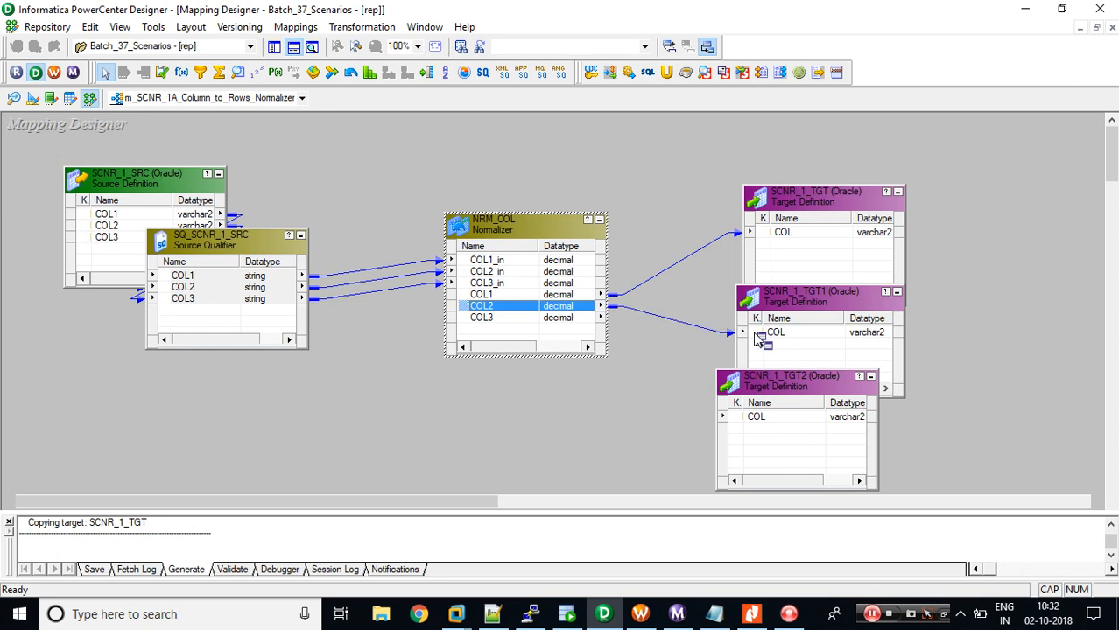
click(475, 318)
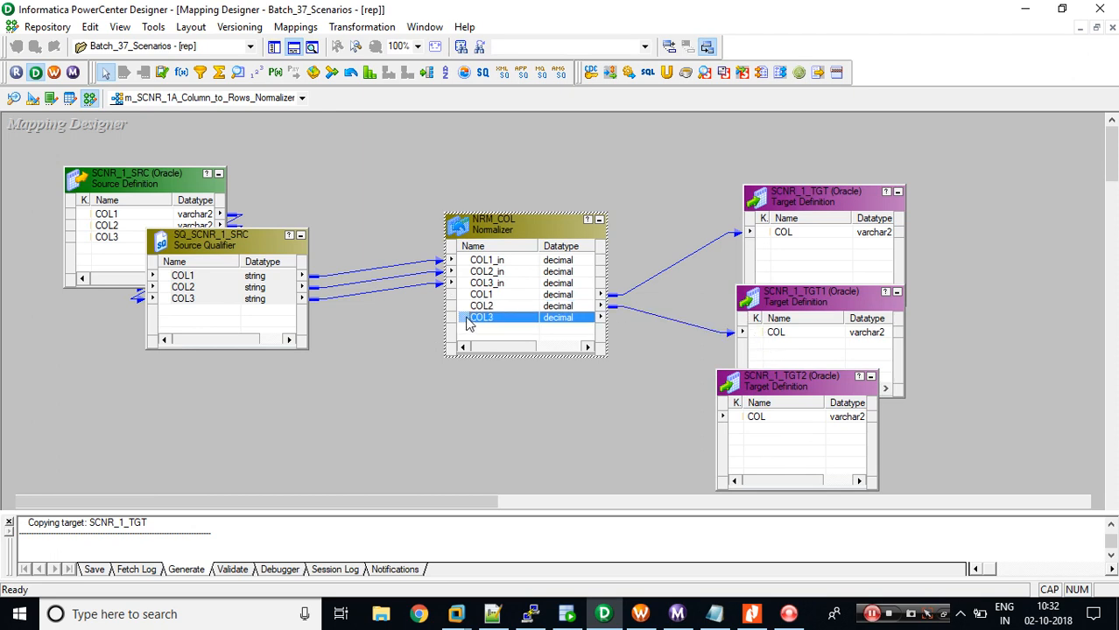
drag(469, 324, 741, 423)
click(600, 416)
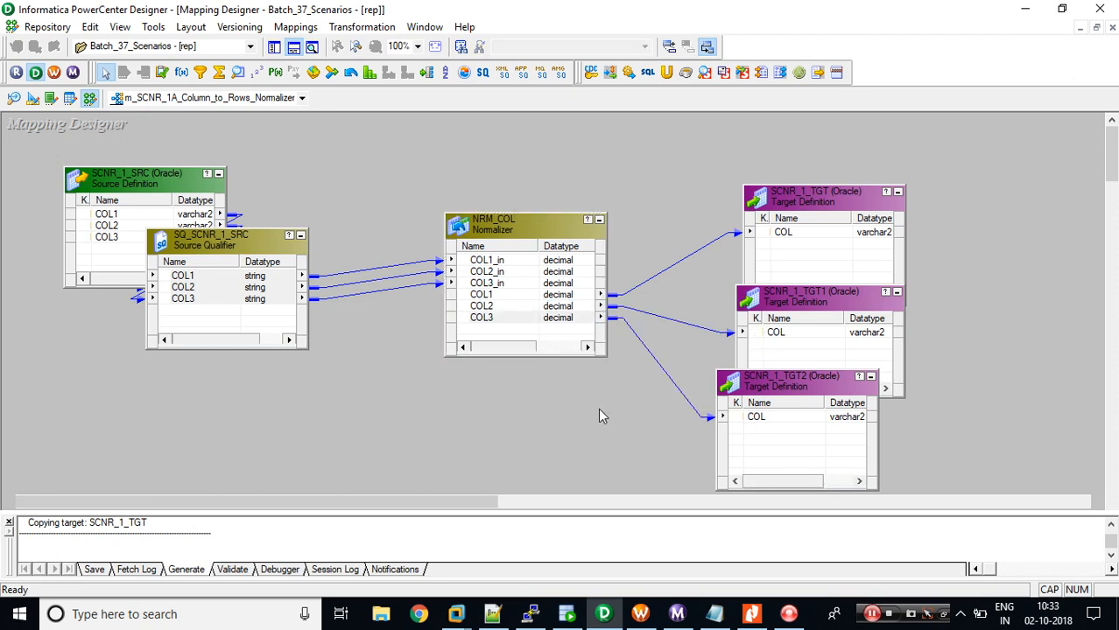
Step: Save the m_SCNR_1A_Column_to_Rows_Normalizer mapping and copy its name
key(ctrl+s)
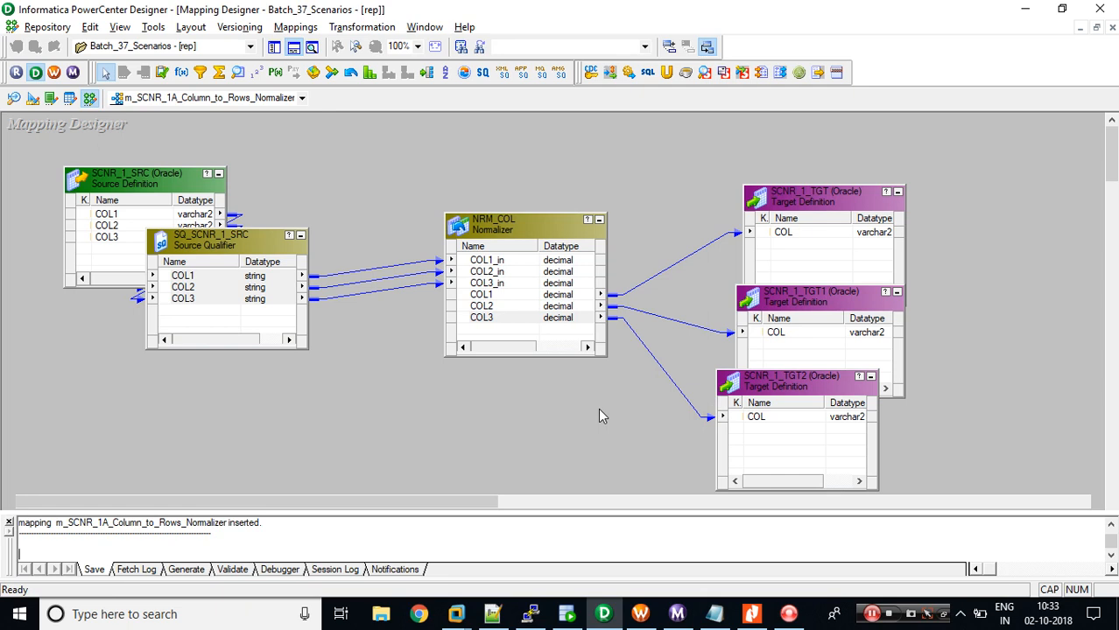
key(alt+m)
key(e)
key(Return)
Step: Switch to Workflow Manager and create a workflow named wf_s_m_SCNR_1A_Column_to_Rows_Normalizer
click(640, 614)
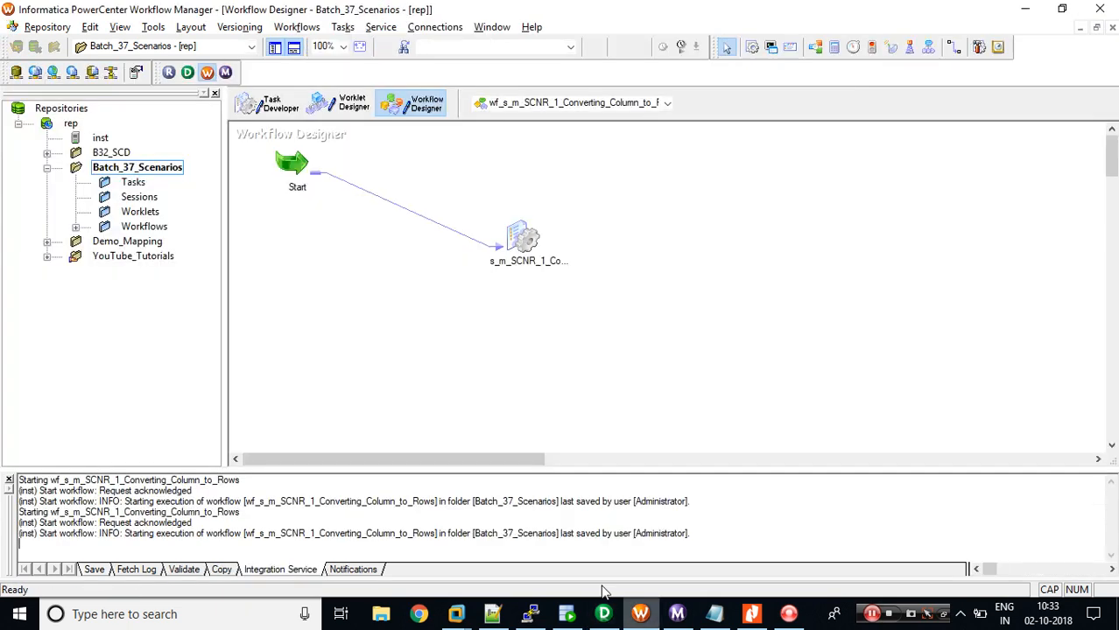
click(296, 27)
click(305, 45)
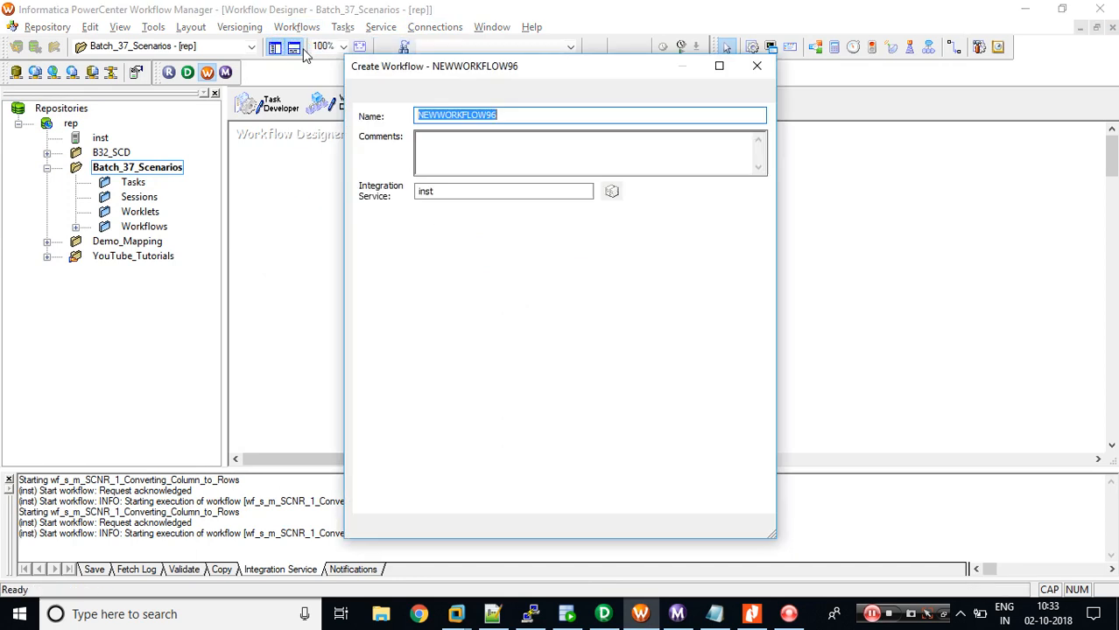
text(WF)
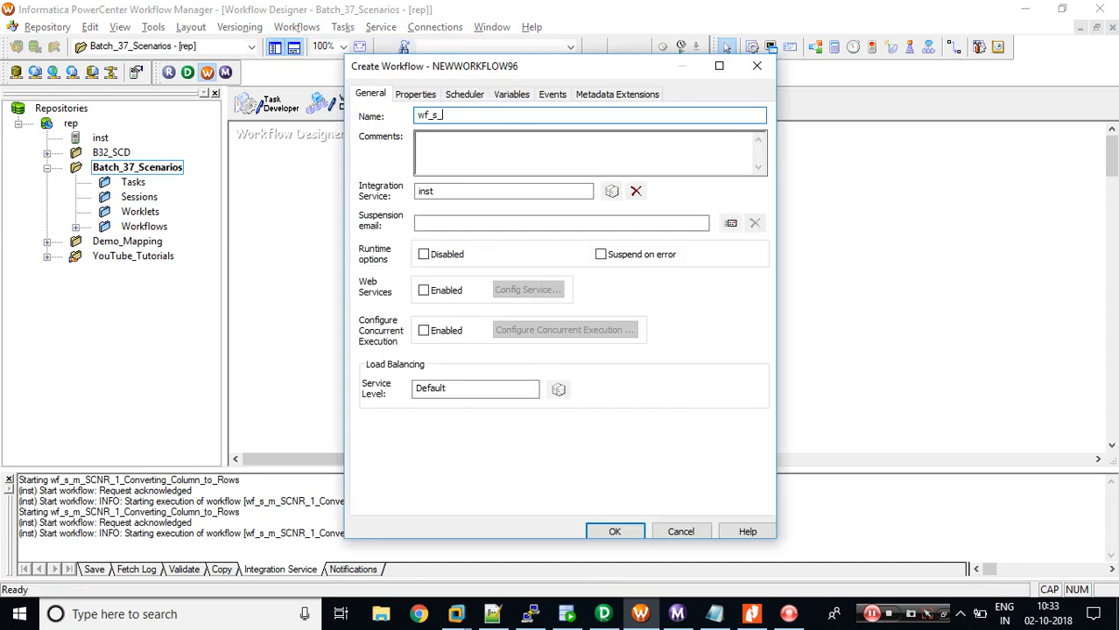
text(_s_)
text(m_SCNR_1A_Column_to_Rows_Normalizer)
key(Return)
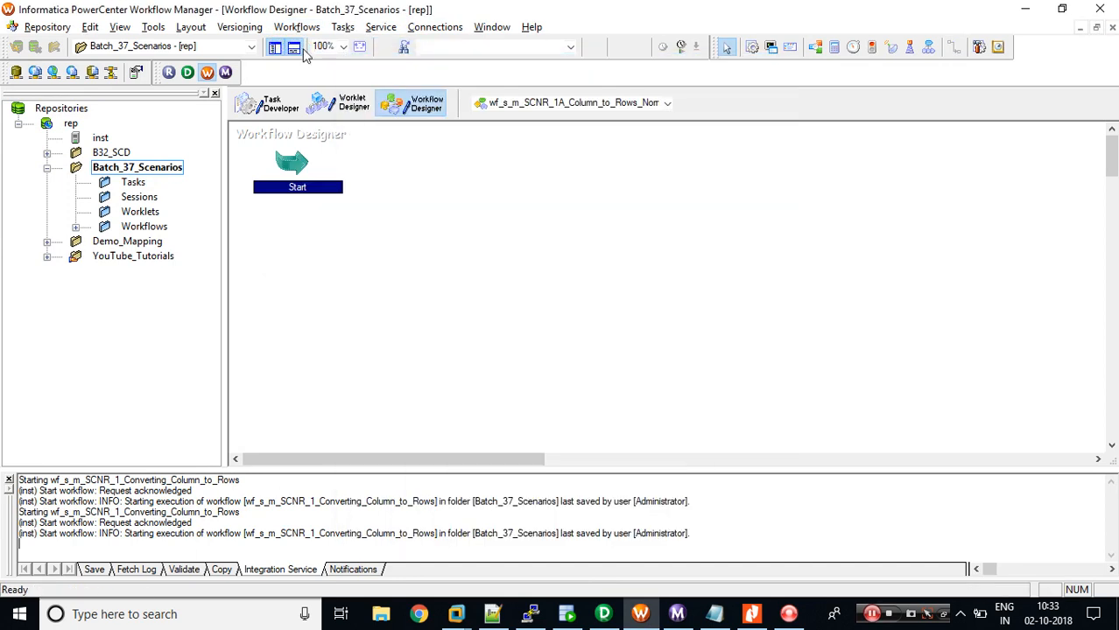
Step: Create a session task named s_m_SCNR_1A_Column_to_Rows_Normalizer and associate it with the m_SCNR_1A_Column_to_Rows_Normalizer mapping
click(344, 28)
click(361, 42)
text(s)
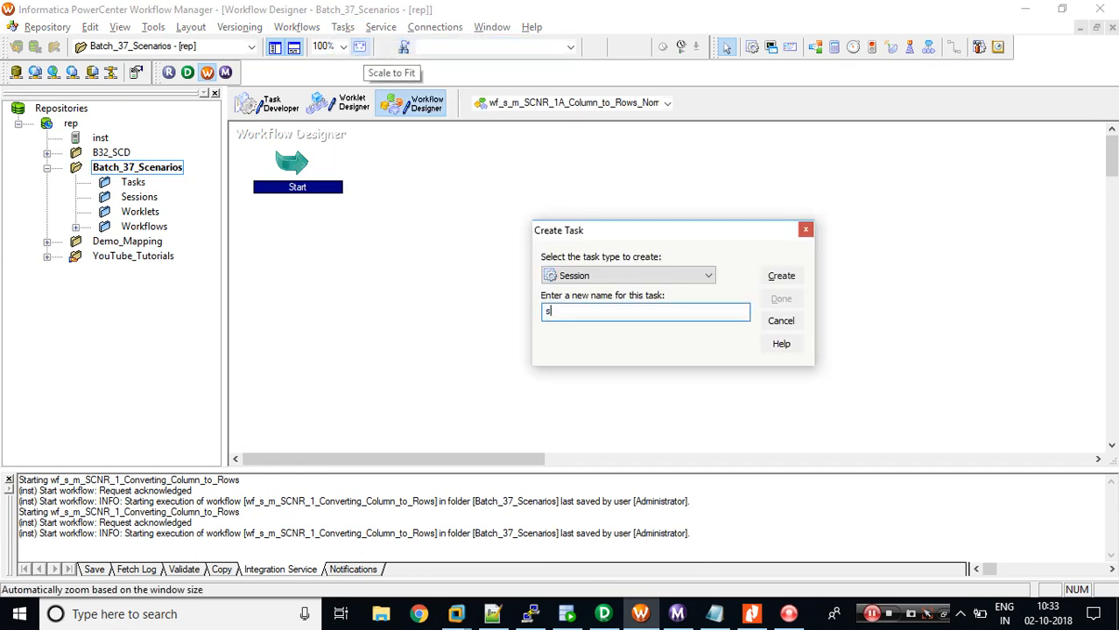
text(_)
text(m_SCNR_1A_Column_to_Rows_Normalizer)
key(Return)
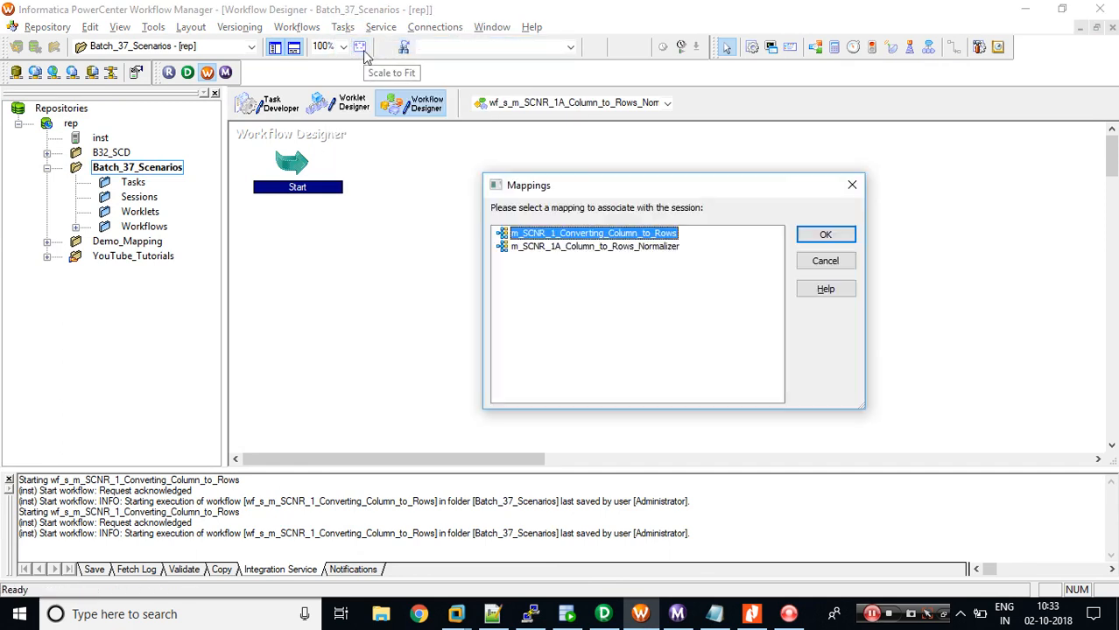
double_click(570, 247)
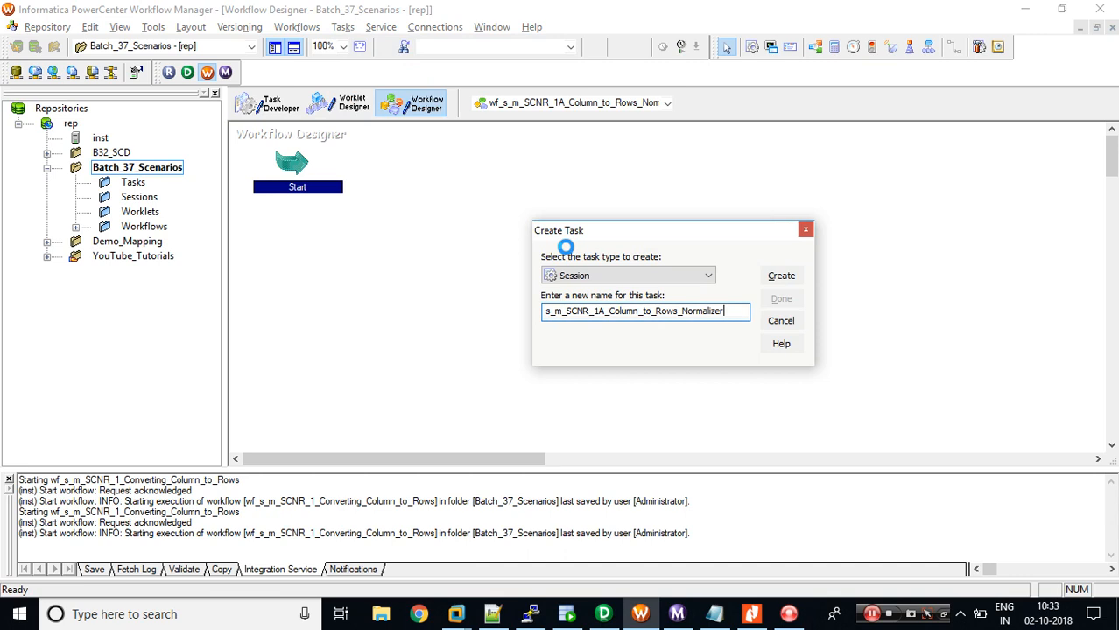
click(781, 298)
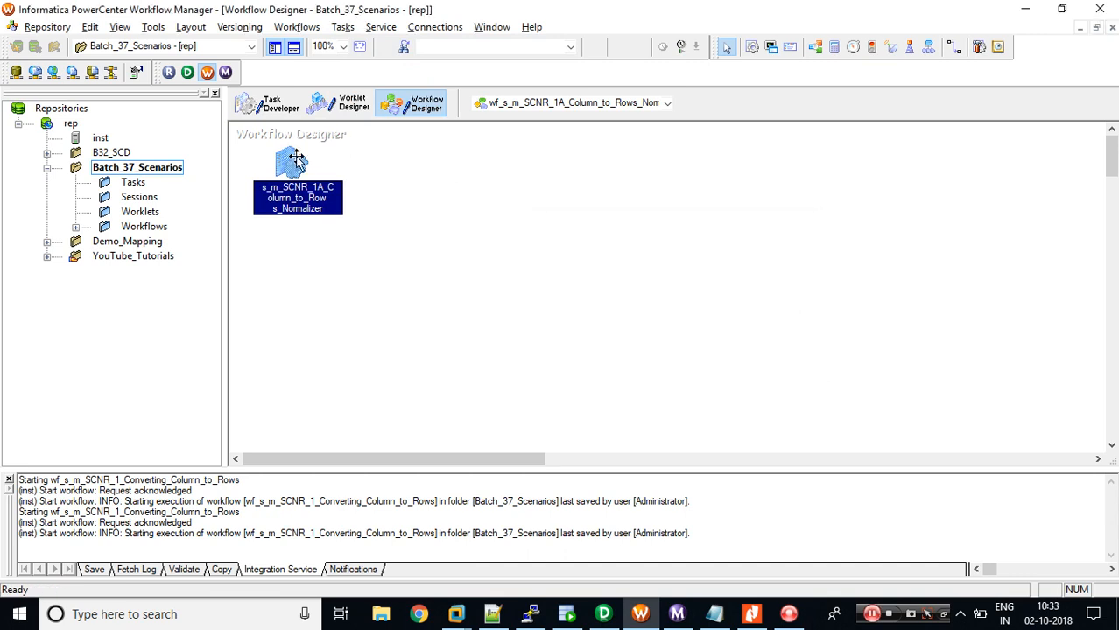
Step: Move the new session away from the Start task and link Start to it
drag(293, 160, 504, 224)
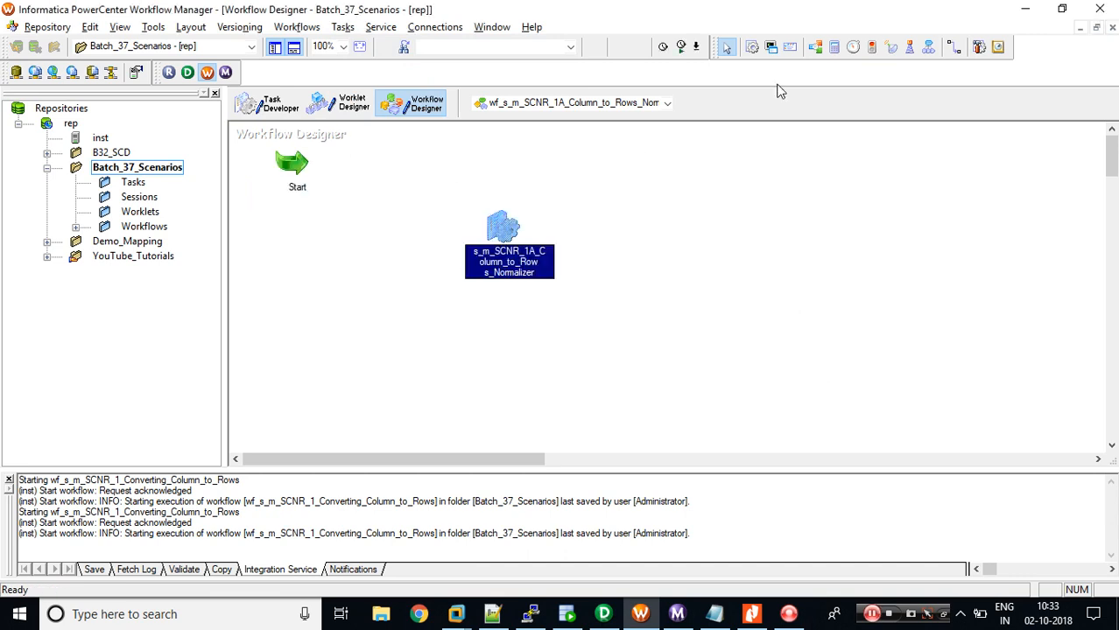
click(954, 47)
drag(298, 164, 511, 223)
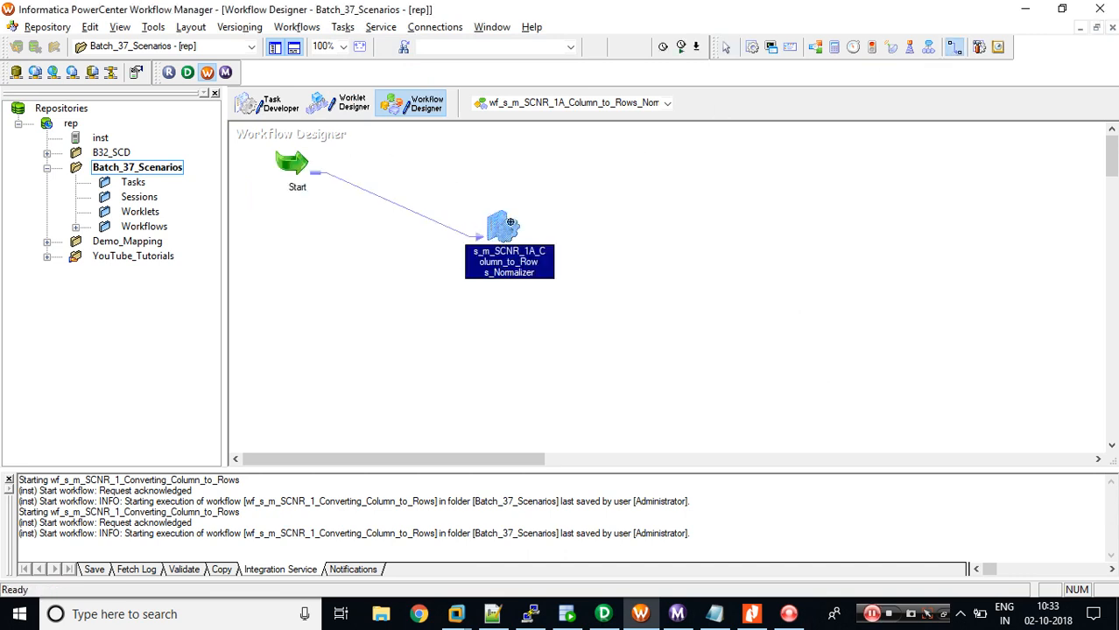
double_click(489, 224)
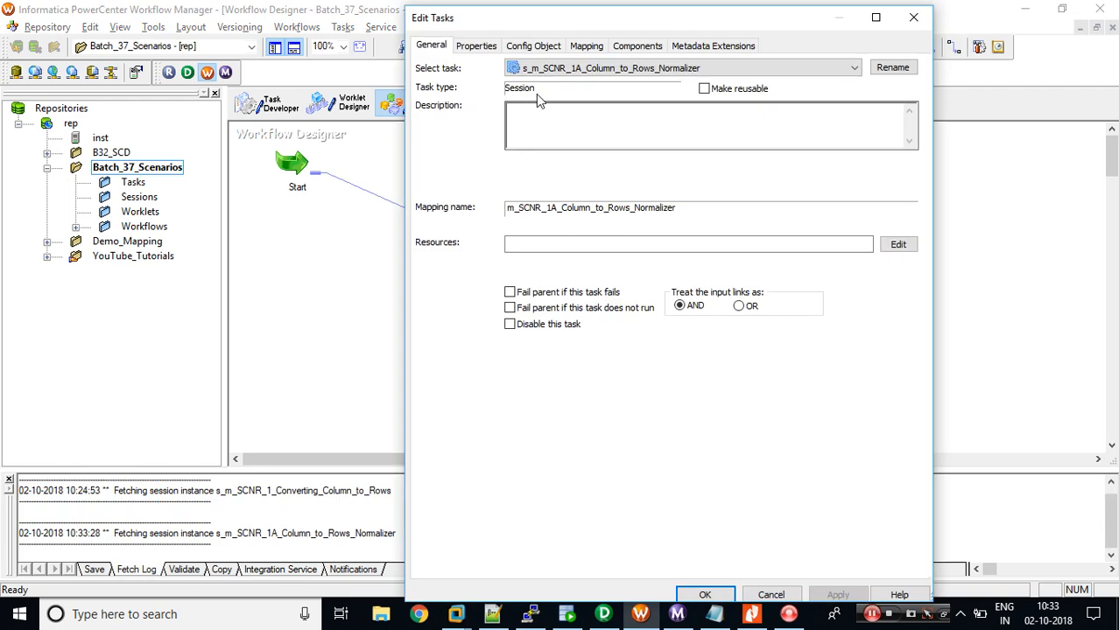
double_click(546, 29)
click(182, 36)
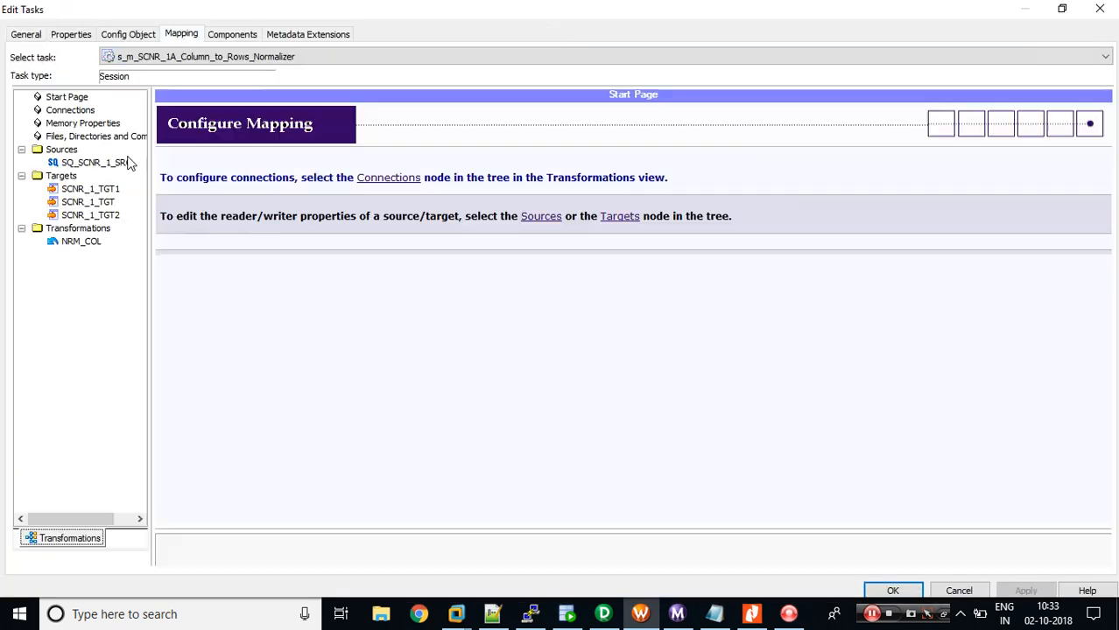
click(114, 164)
click(98, 191)
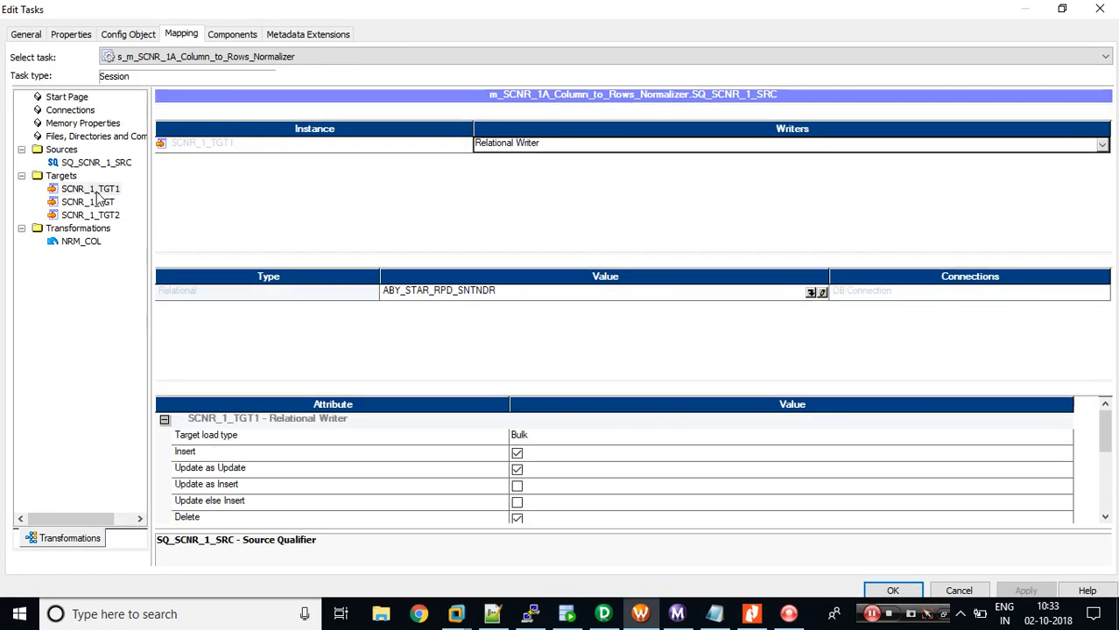
Step: Switch to Notepad++ and duplicate the three-line parameter block below the original, separated by a blank line
click(493, 614)
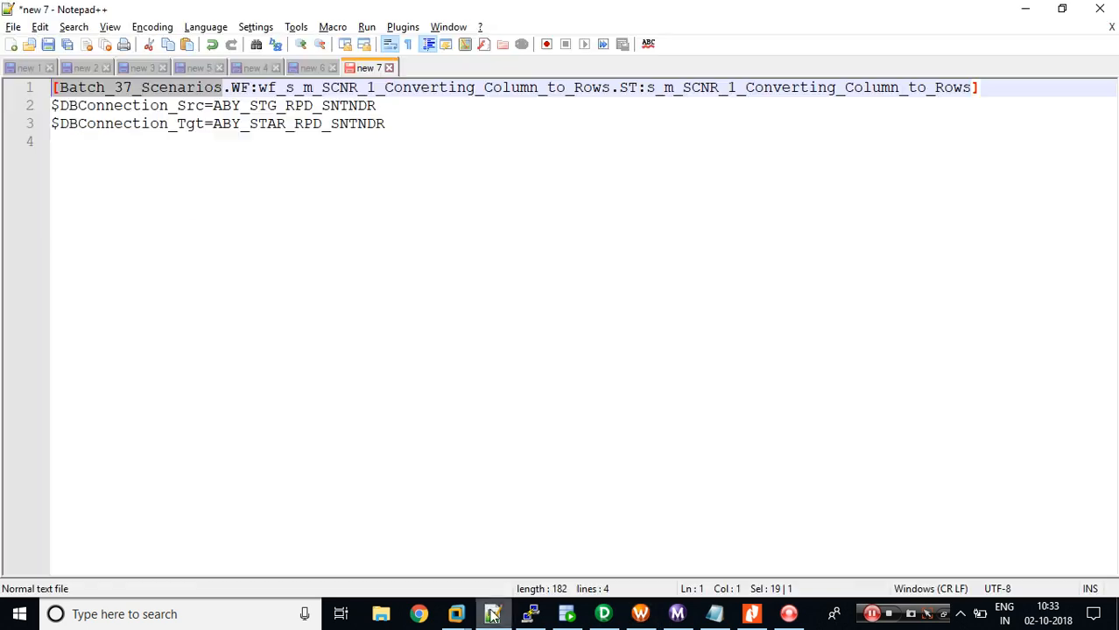
drag(384, 125, 52, 87)
key(ctrl+c)
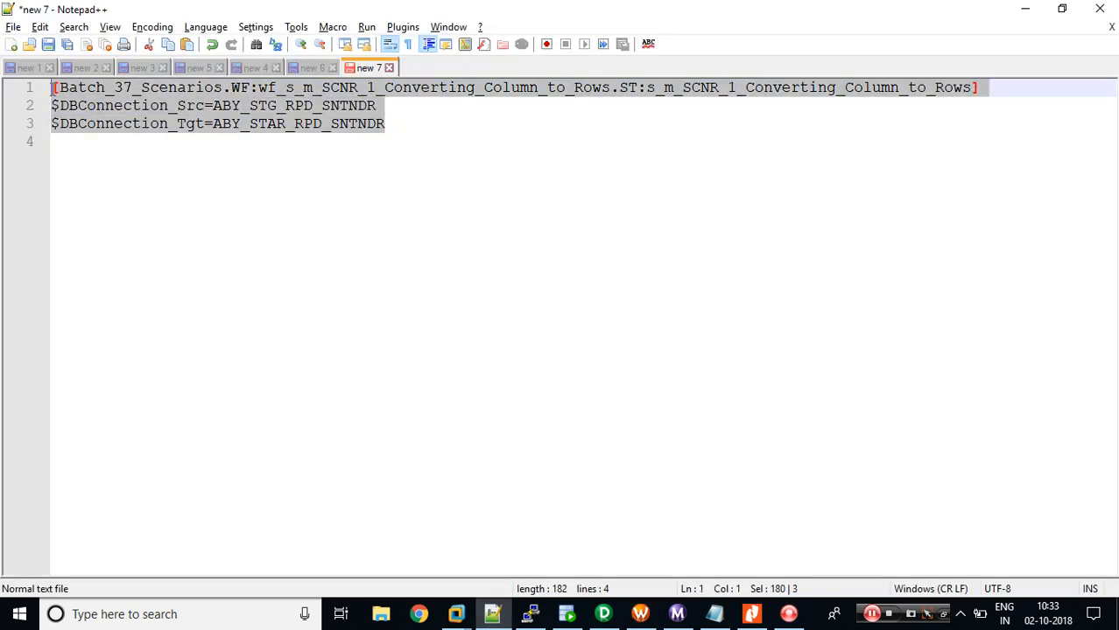
click(73, 144)
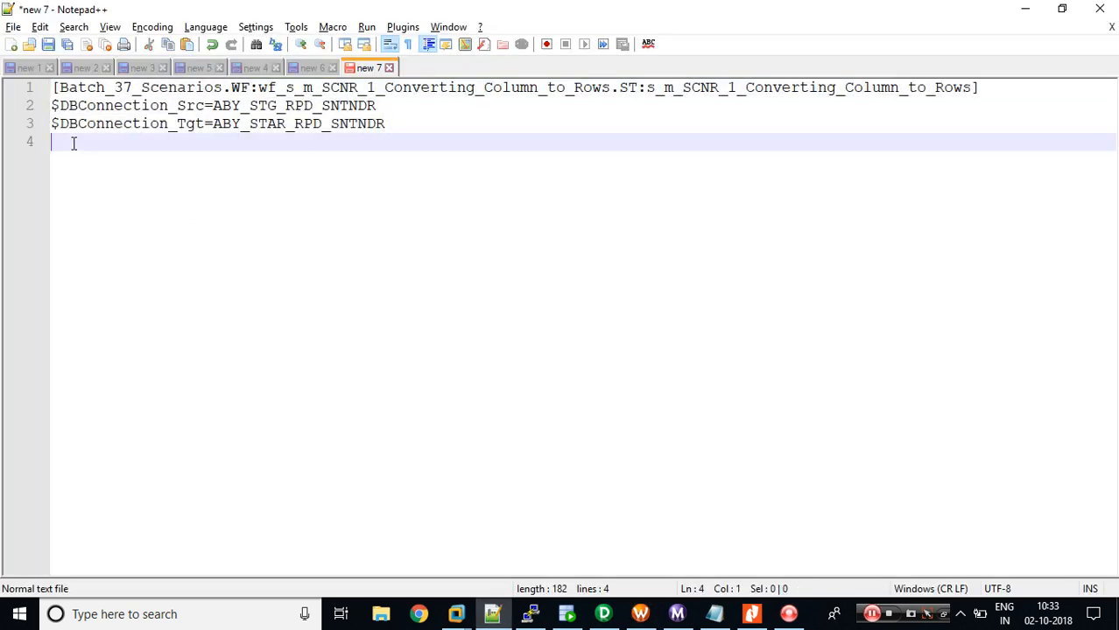
key(Return)
key(ctrl+v)
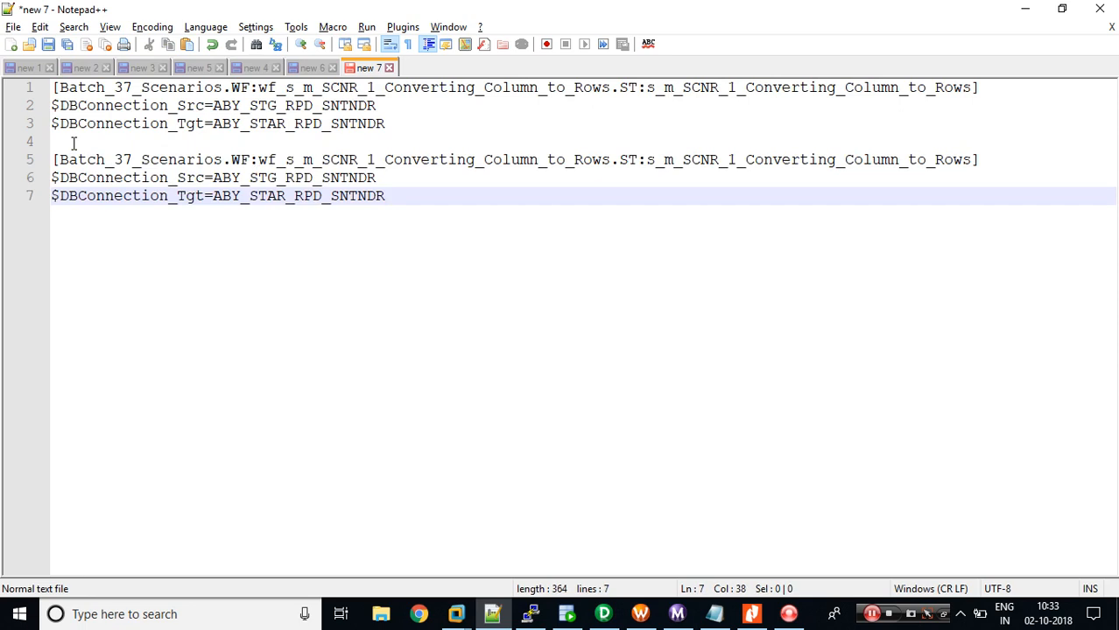
Step: Remove the workflow name and the session name from the duplicated parameter header, keeping the WF: and ST: prefixes
double_click(327, 161)
key(Delete)
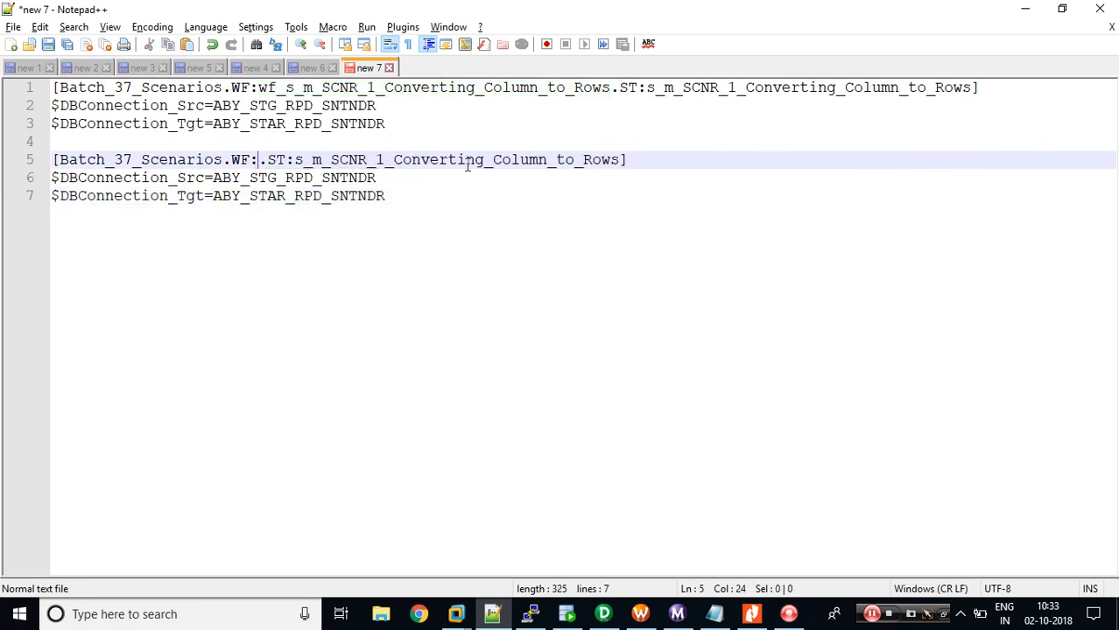
double_click(466, 159)
key(Delete)
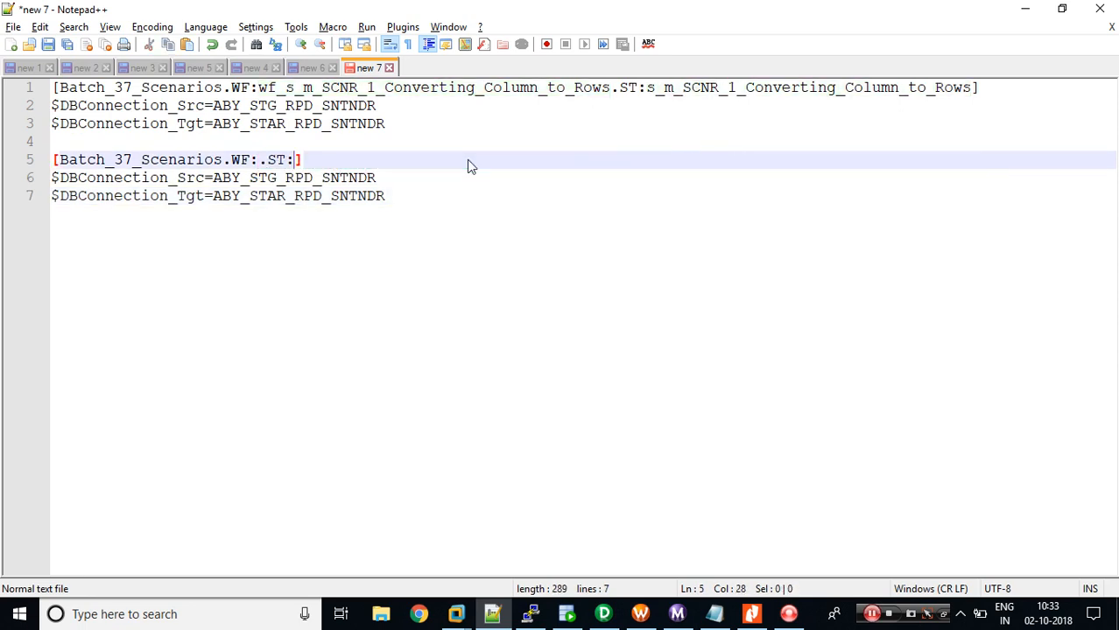
Step: Copy the workflow name from Workflow Manager's workflow properties and insert wf_s_m_SCNR_1A_Column_to_Rows_Normalizer after WF: in the Notepad++ header
key(alt+Tab)
key(Escape)
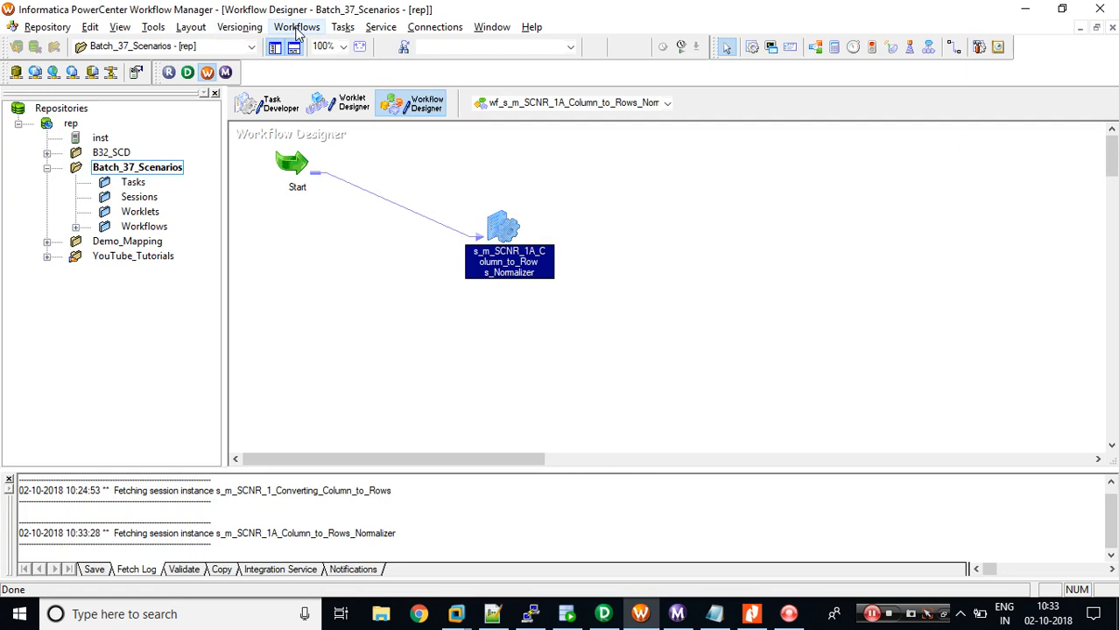
click(296, 28)
click(304, 63)
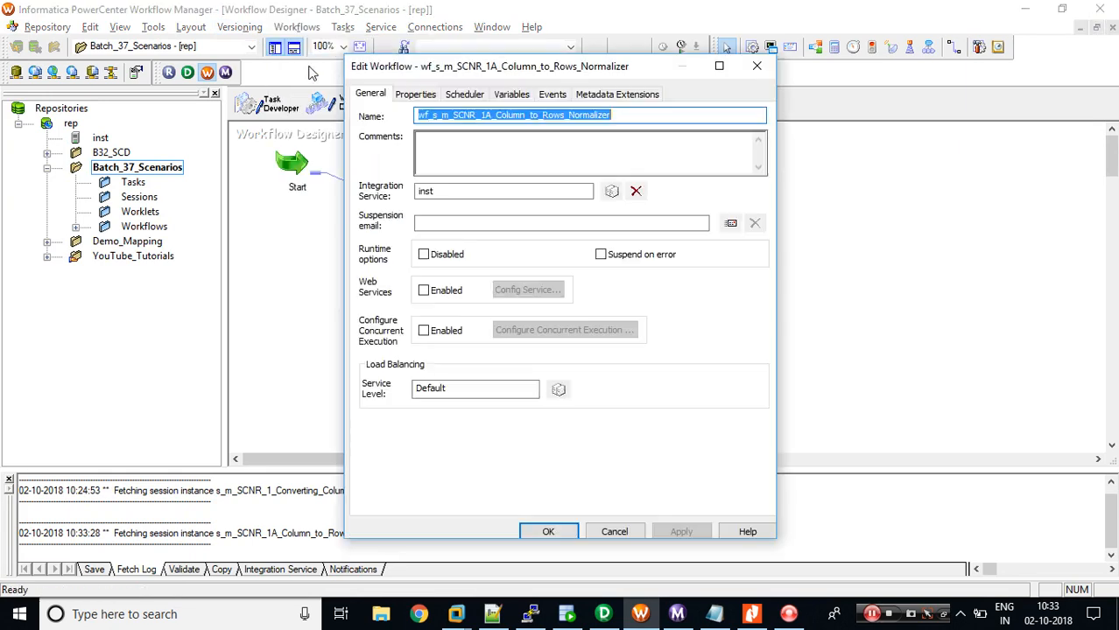
key(ctrl+c)
key(Escape)
key(alt+Tab)
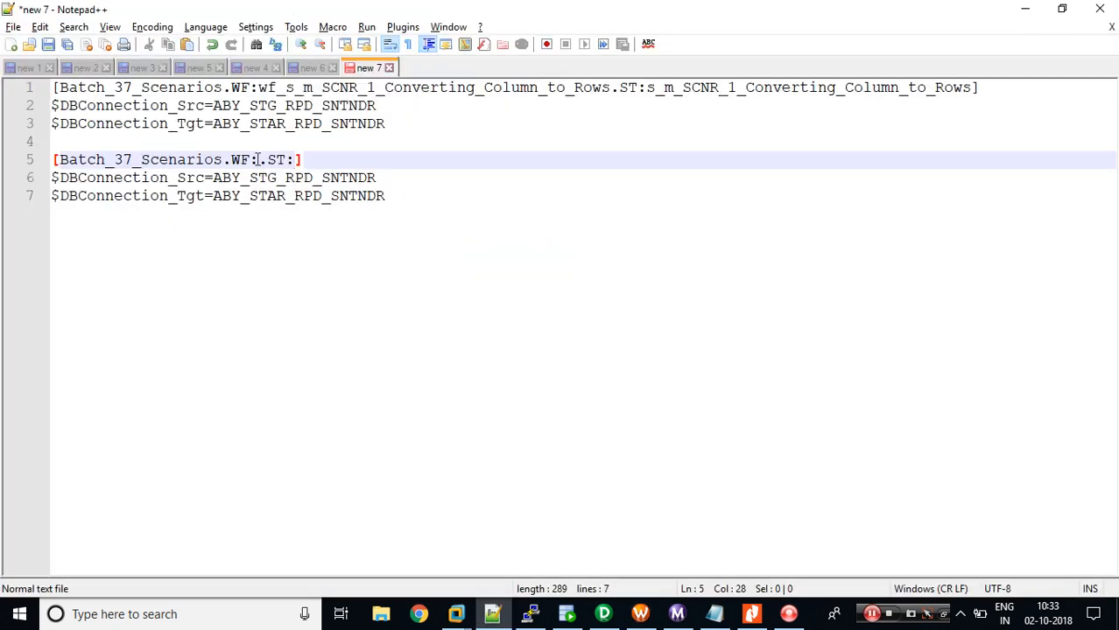
click(258, 160)
key(ctrl+v)
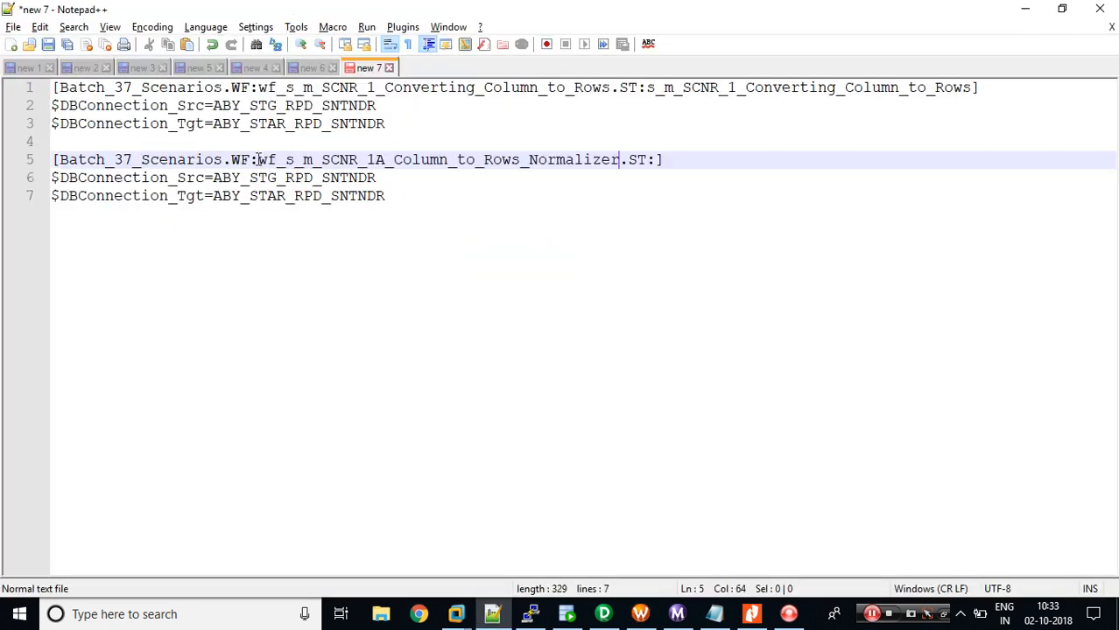
Step: Insert the same name after ST: and strip its wf_ prefix so the session reads s_m_SCNR_1A_Column_to_Rows_Normalizer
click(652, 159)
key(ctrl+v)
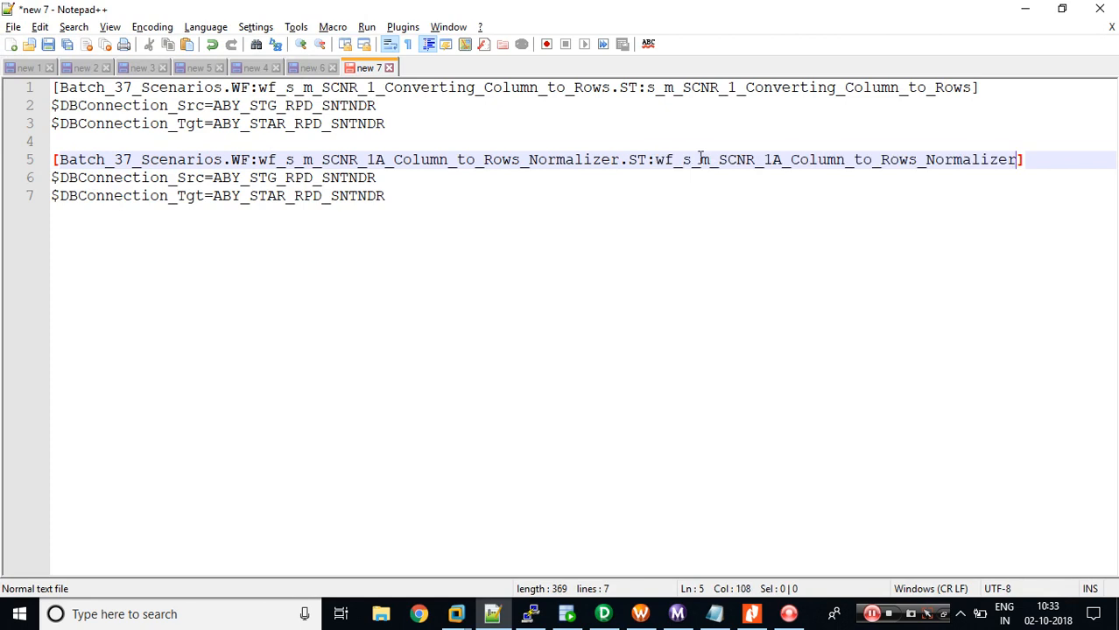
click(684, 160)
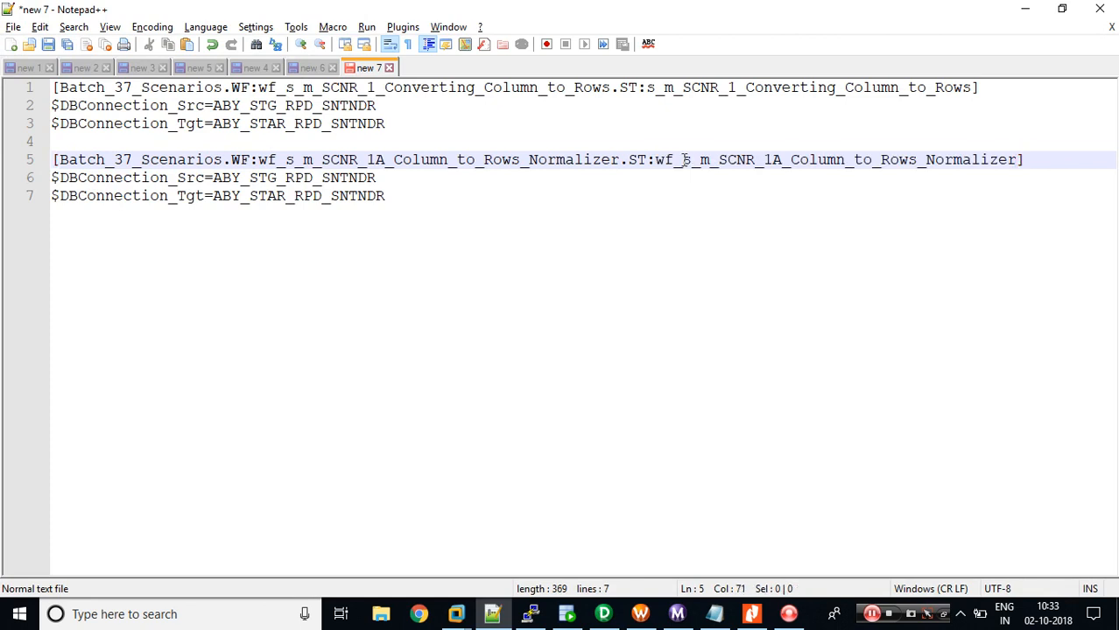
key(BackSpace)
key(BackSpace)
key(BackSpace)
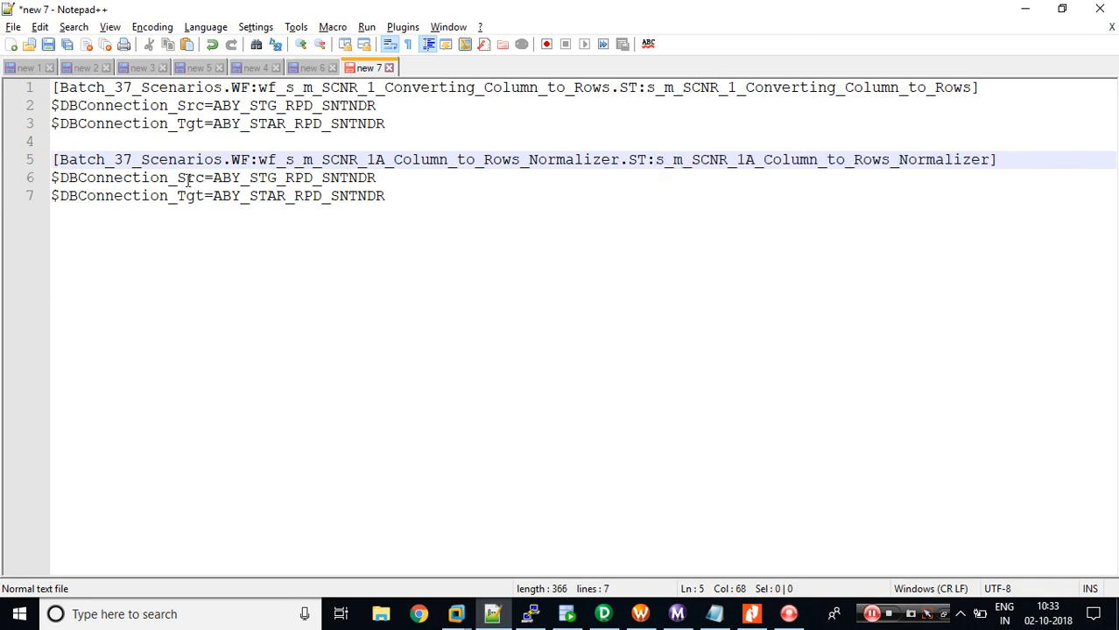
Step: Copy $DBConnection_Src from the Normalizer parameter block, then open the mapping settings of session s_m_SCNR_1A_Column_to_Rows_Normalizer in Workflow Manager
click(207, 178)
key(shift+Home)
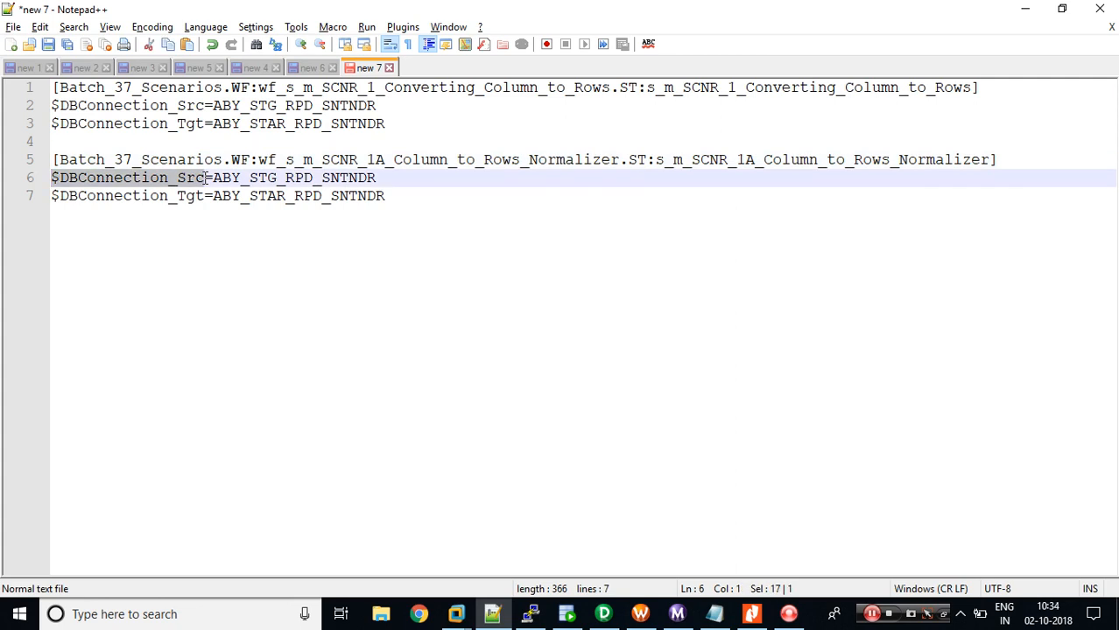
key(alt+Tab)
double_click(500, 230)
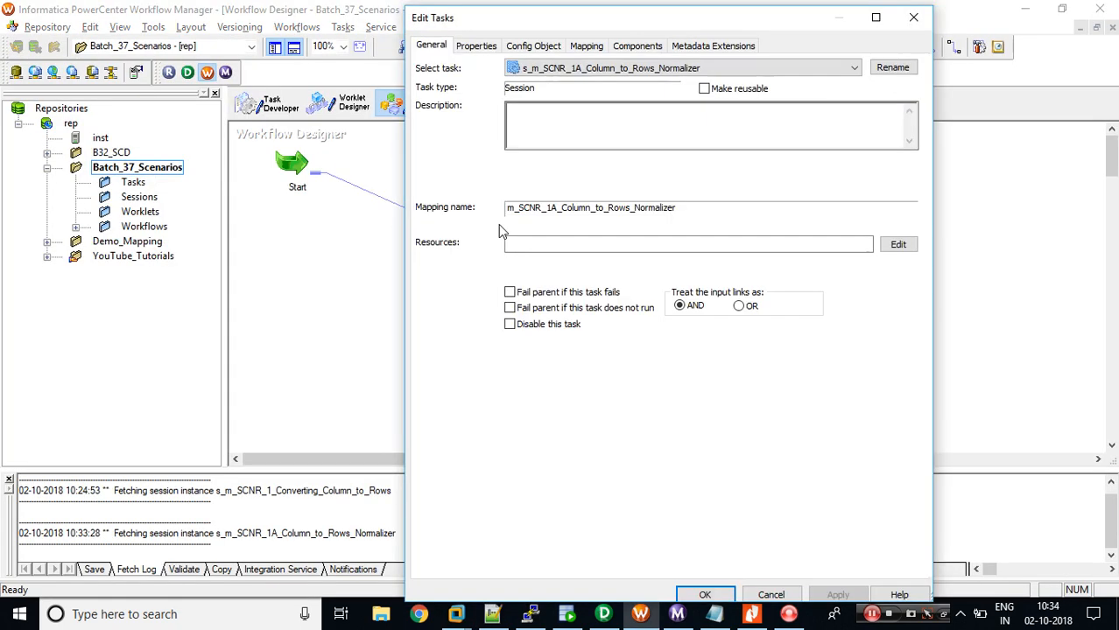
double_click(793, 28)
click(188, 37)
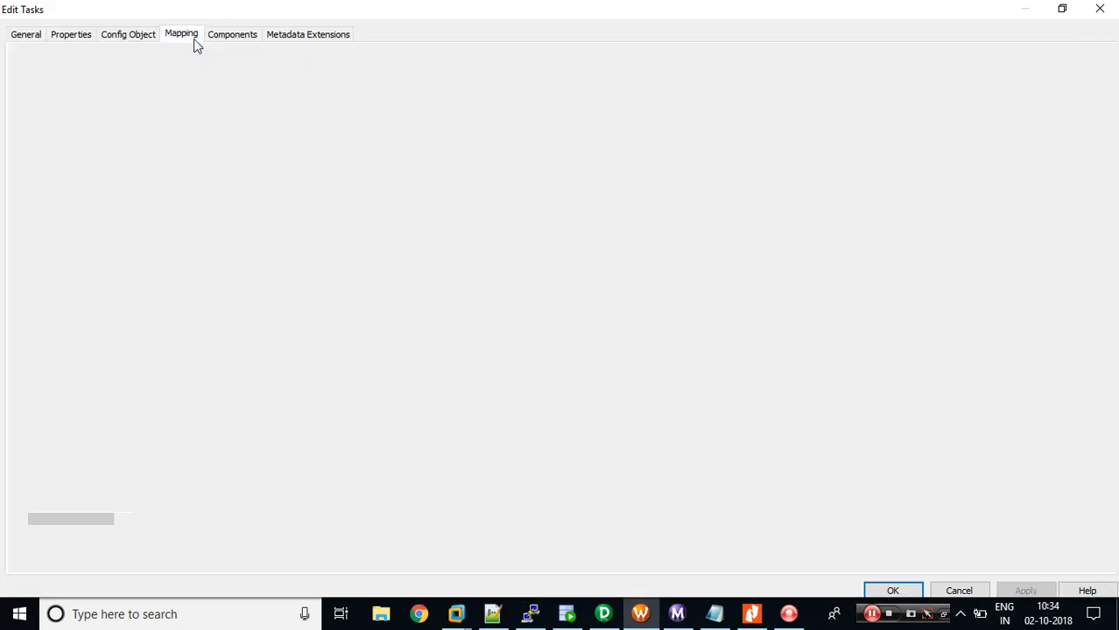
Step: Set the relational connection of source SQ_SCNR_1_SRC to the connection variable $DBConnection_Src
click(105, 163)
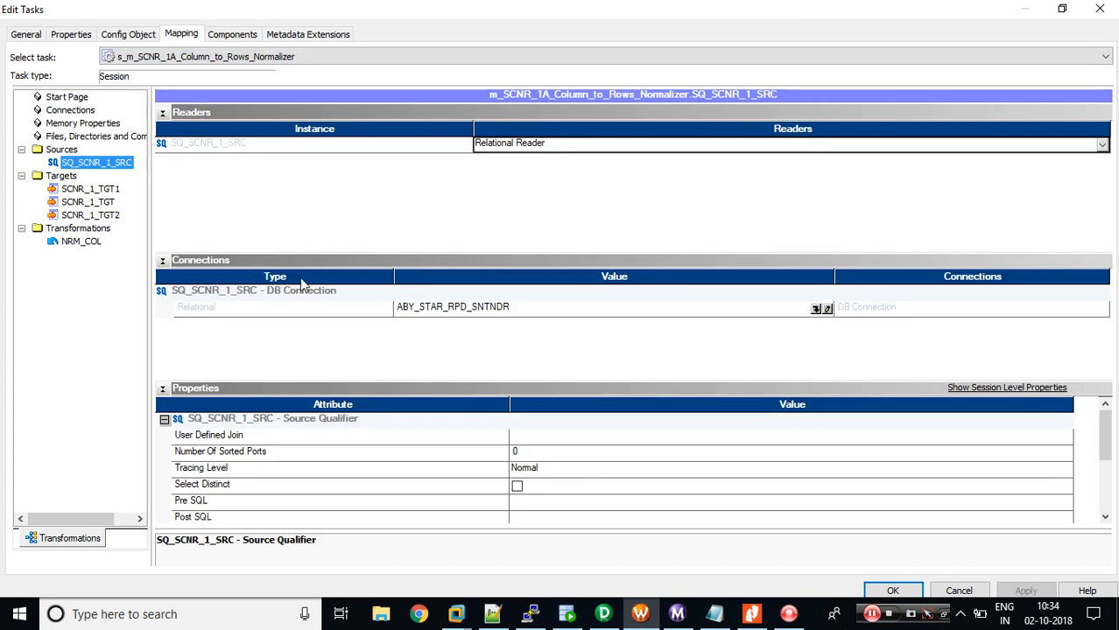
click(821, 309)
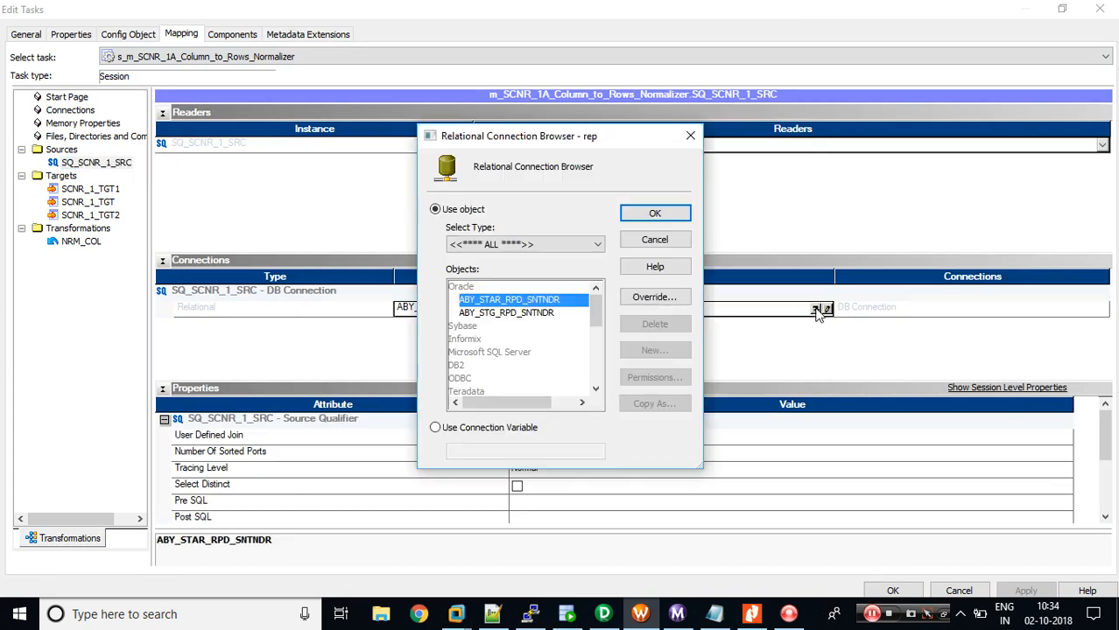
click(480, 431)
key(ctrl+a)
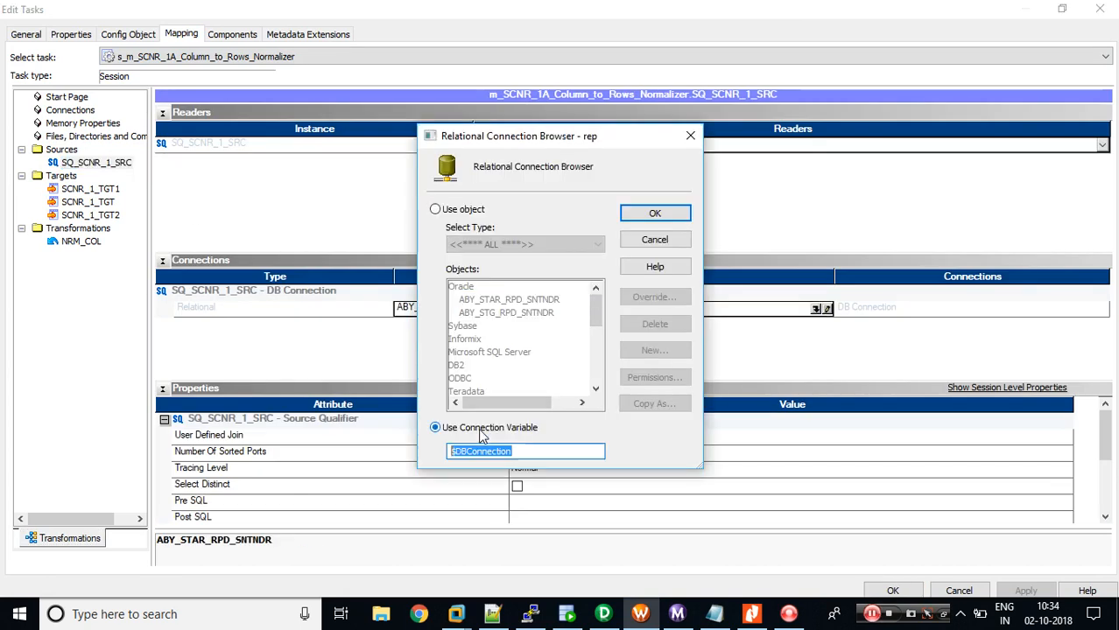
key(ctrl+v)
click(654, 214)
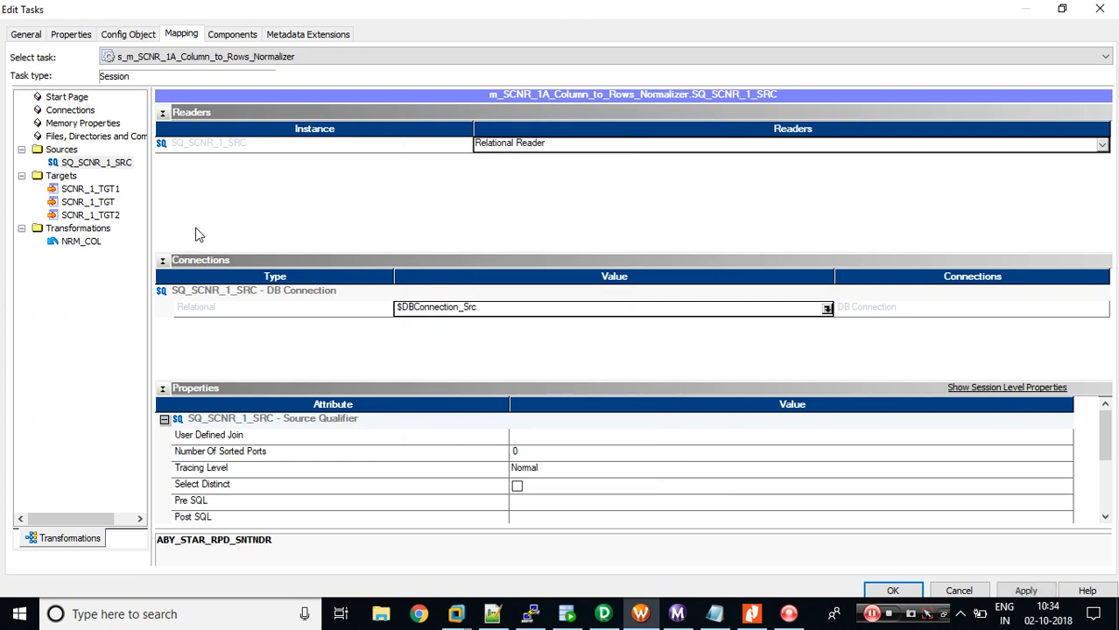
Step: Set the relational connection of target SCNR_1_TGT1 to the connection variable $DBConnection_Tgt
click(110, 191)
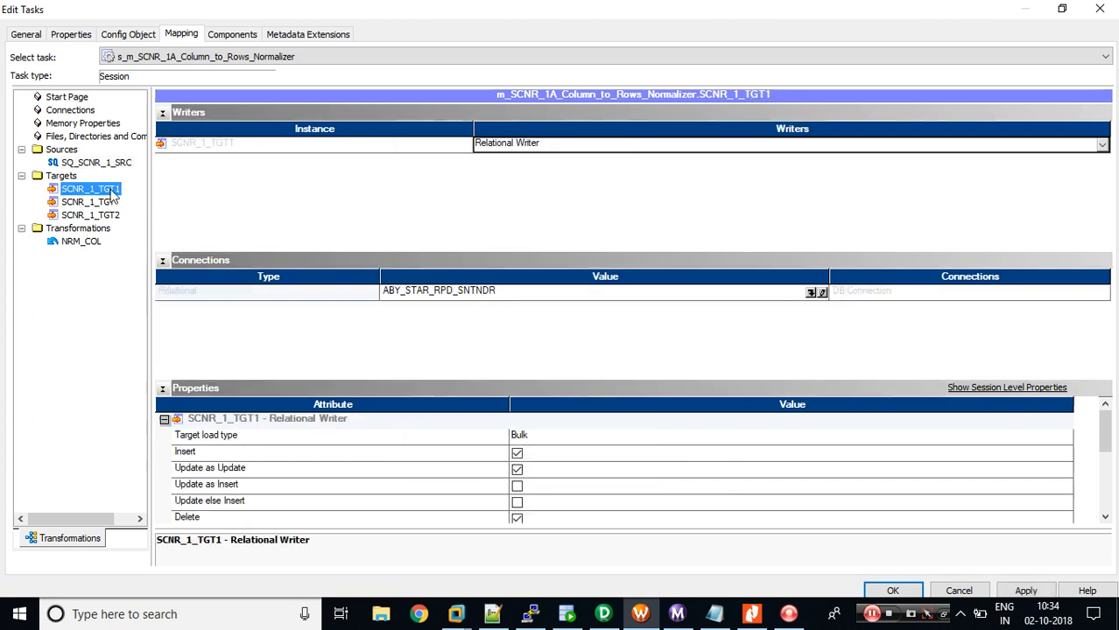
click(810, 294)
click(442, 428)
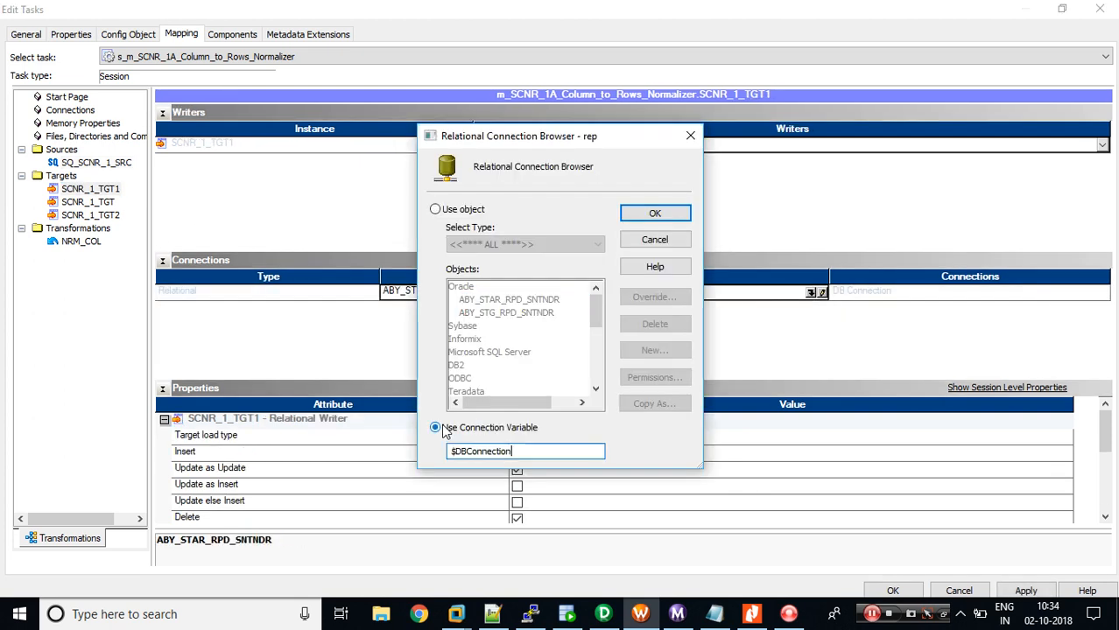
key(ctrl+a)
key(ctrl+v)
key(BackSpace)
key(BackSpace)
key(BackSpace)
click(655, 213)
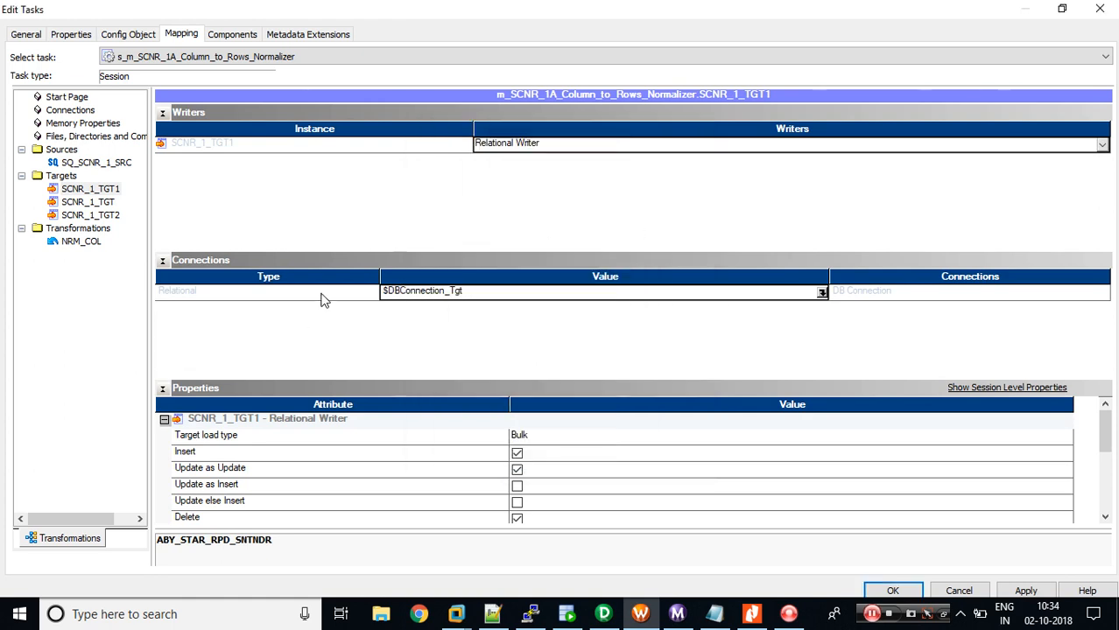
Step: Apply SCNR_1_TGT1's connection value to all instances and check the connections of SCNR_1_TGT and SCNR_1_TGT2
right_click(321, 300)
mouse_move(379, 324)
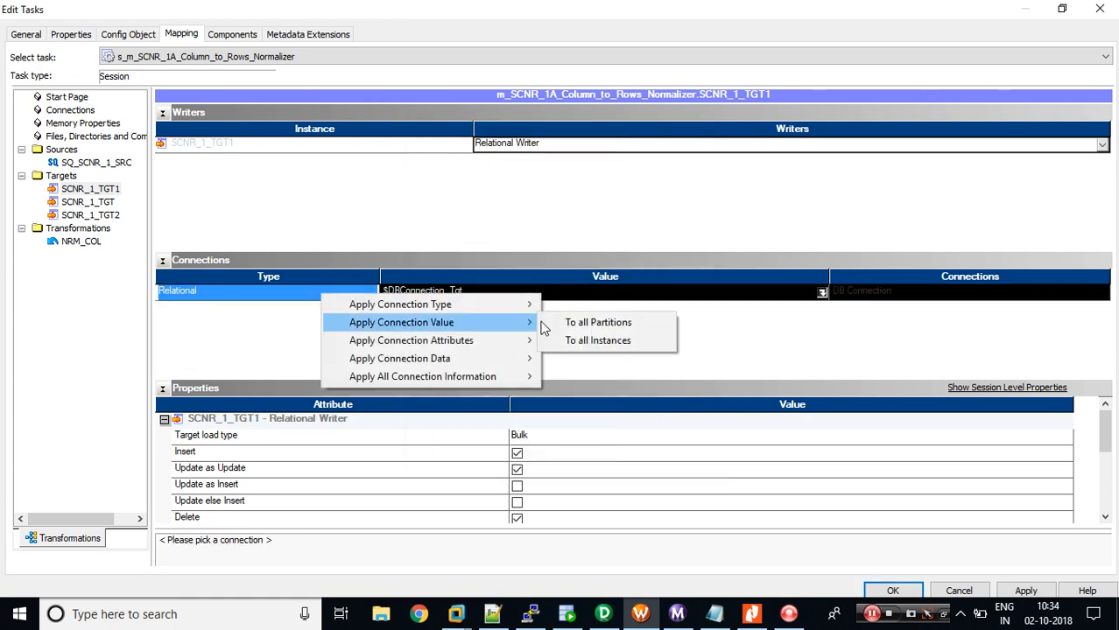
click(592, 340)
click(88, 204)
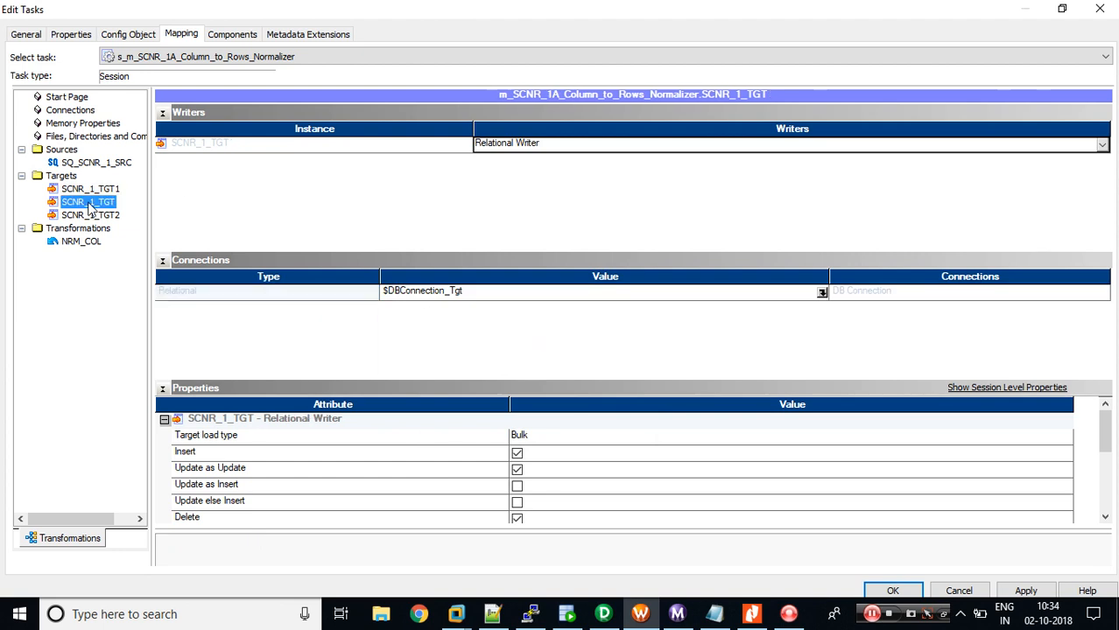
click(91, 216)
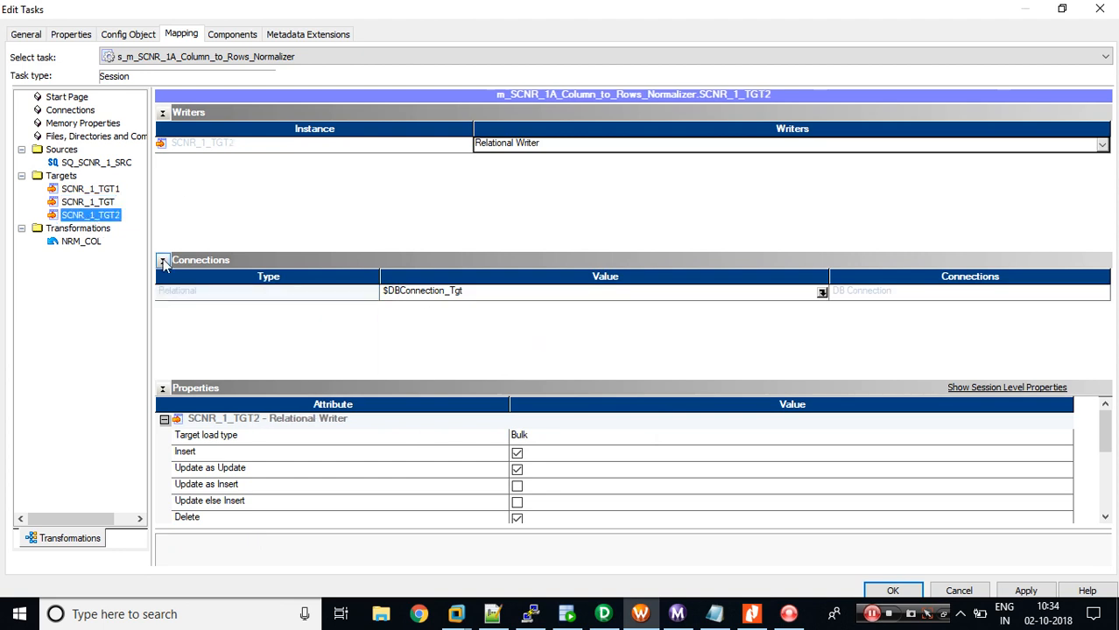
Step: Set SCNR_1_TGT2's target load type to Normal and apply that attribute to all instances
click(162, 259)
click(554, 326)
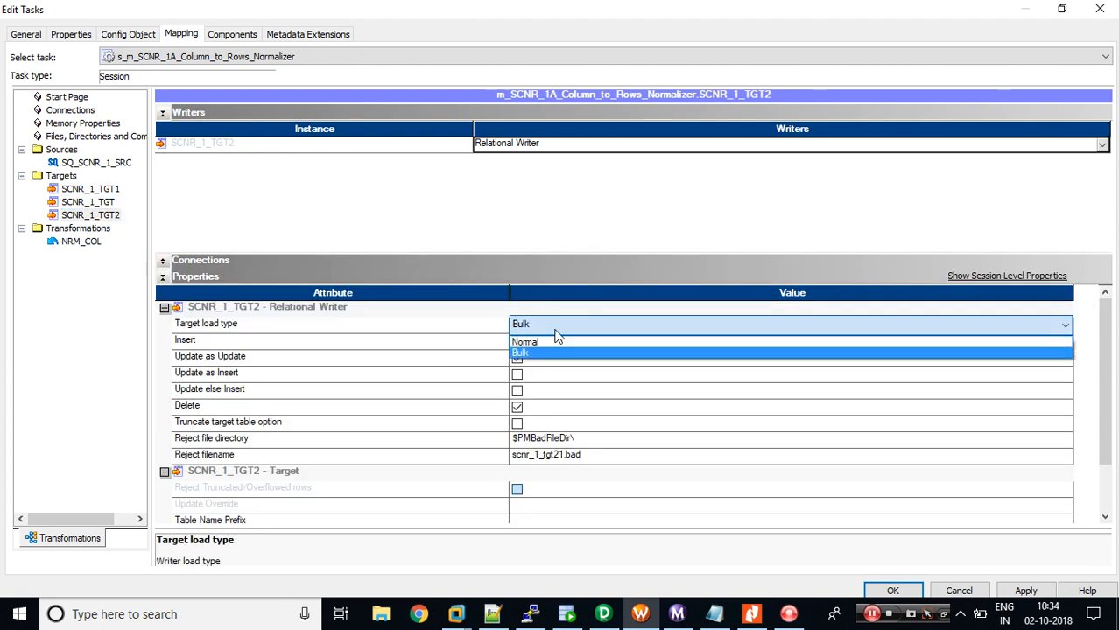
click(558, 343)
right_click(489, 328)
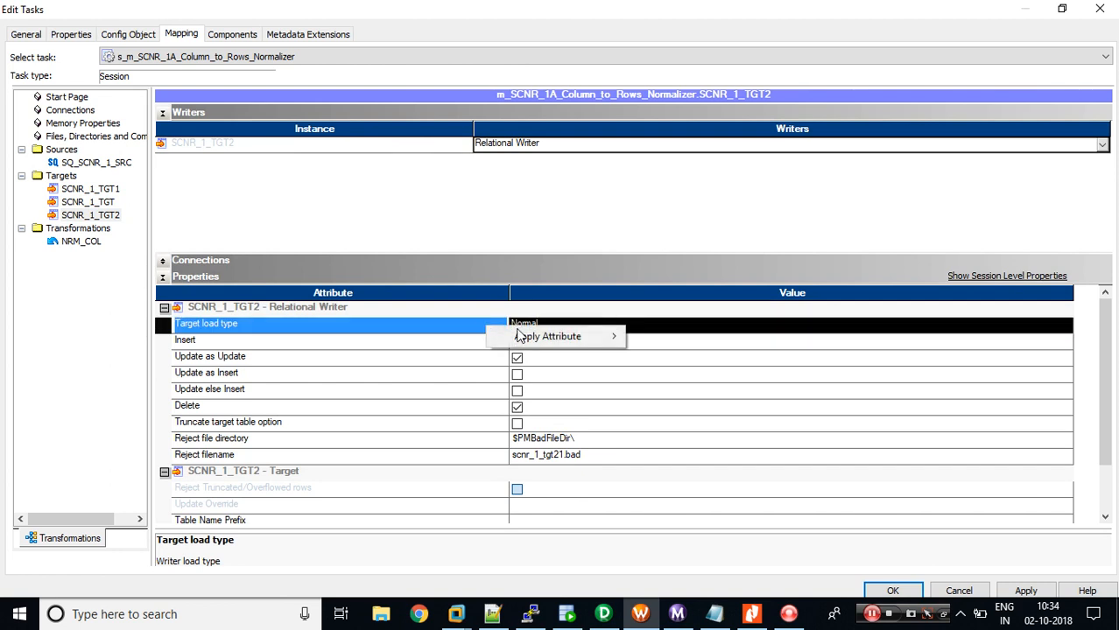
mouse_move(563, 339)
click(663, 354)
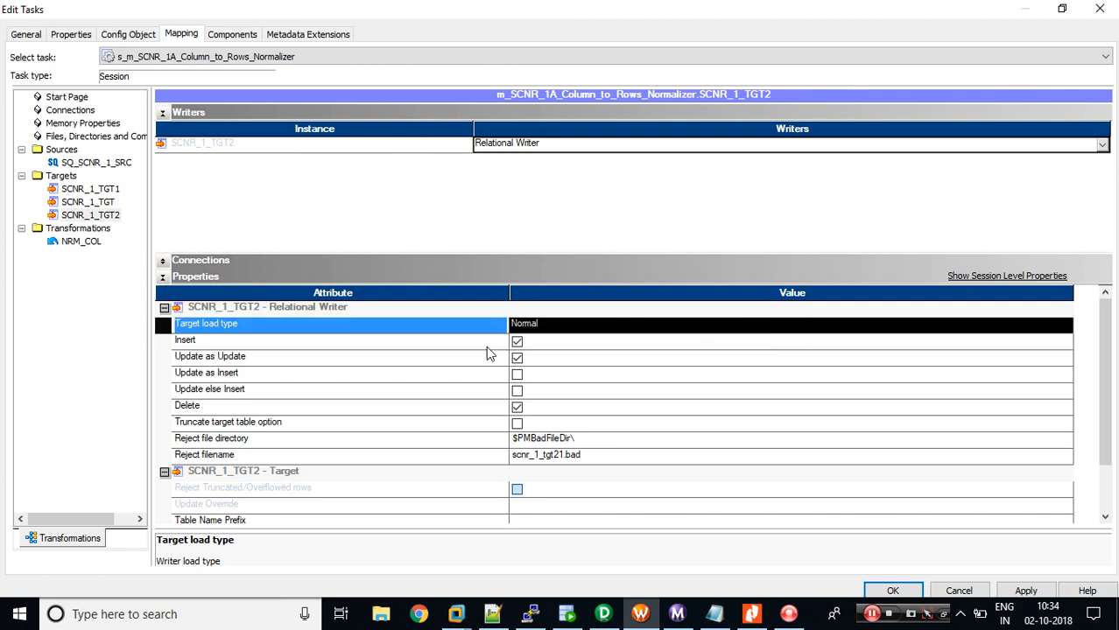
click(482, 342)
Step: Turn off Update as Update and Delete for SCNR_1_TGT2, applying each attribute to all instances
click(516, 358)
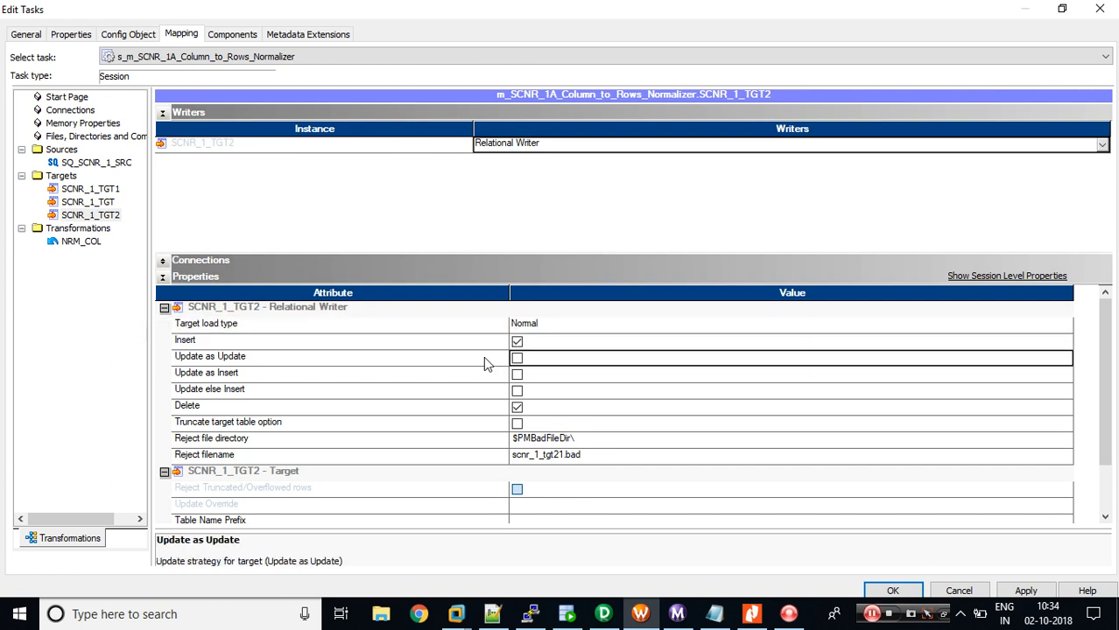
right_click(484, 357)
mouse_move(562, 368)
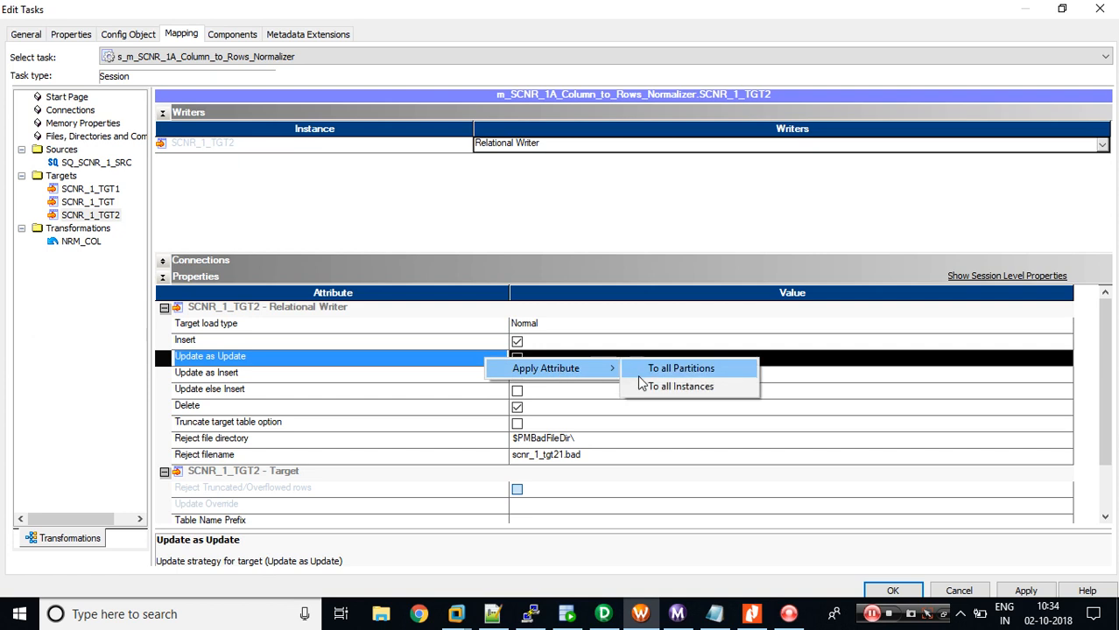
click(652, 386)
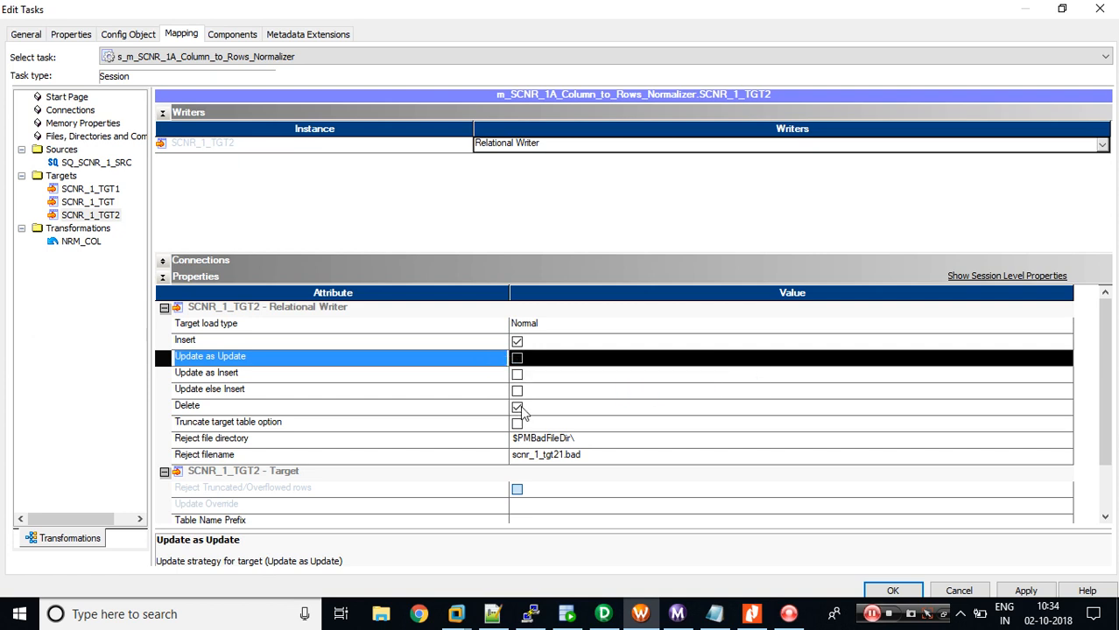
click(516, 408)
right_click(499, 411)
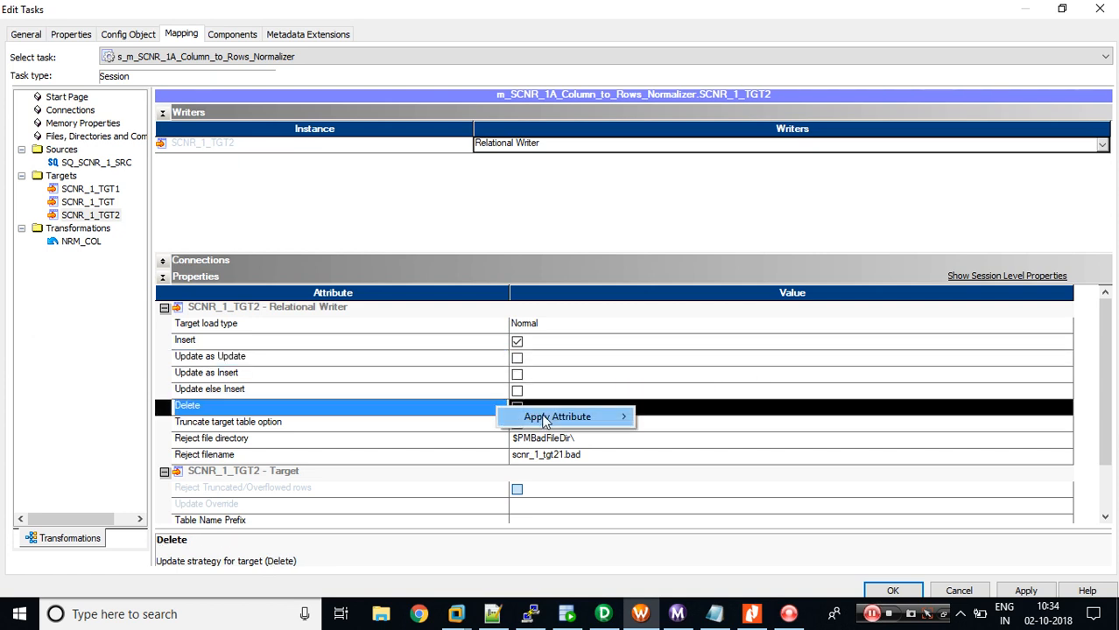
mouse_move(600, 417)
click(666, 435)
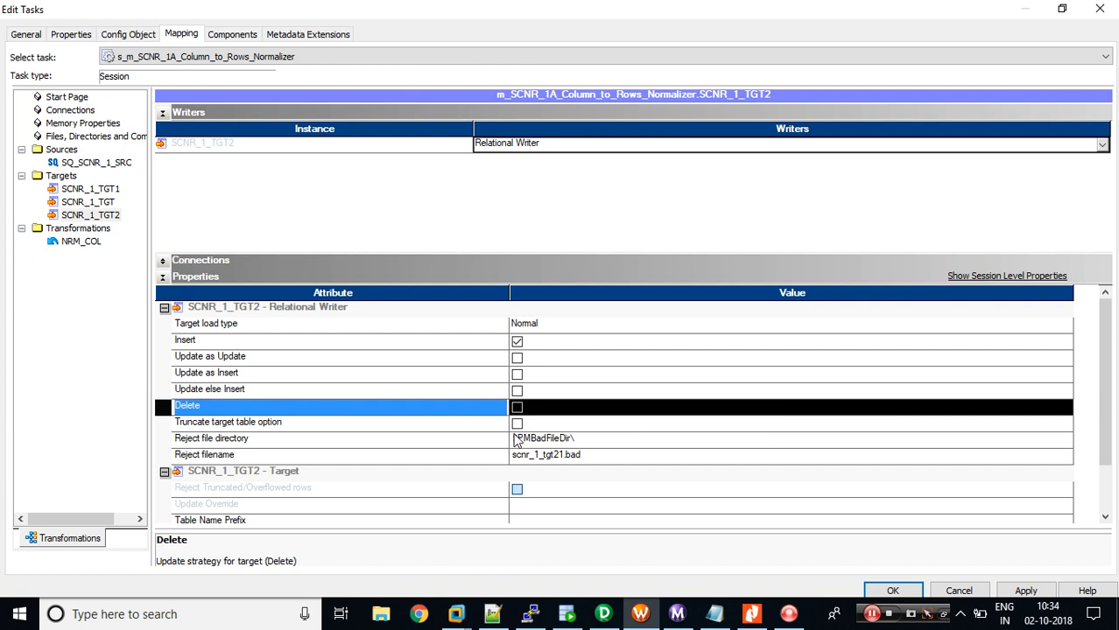
Step: Enable the truncate target table option for SCNR_1_TGT2, apply it to all instances, and check the other two targets
click(517, 424)
right_click(477, 428)
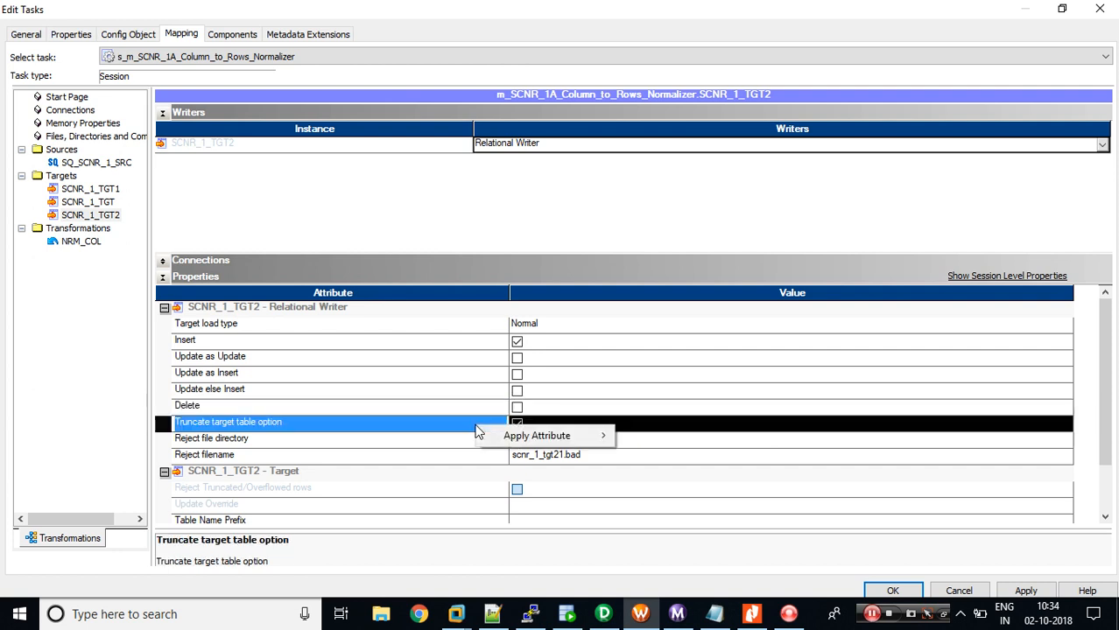
mouse_move(547, 446)
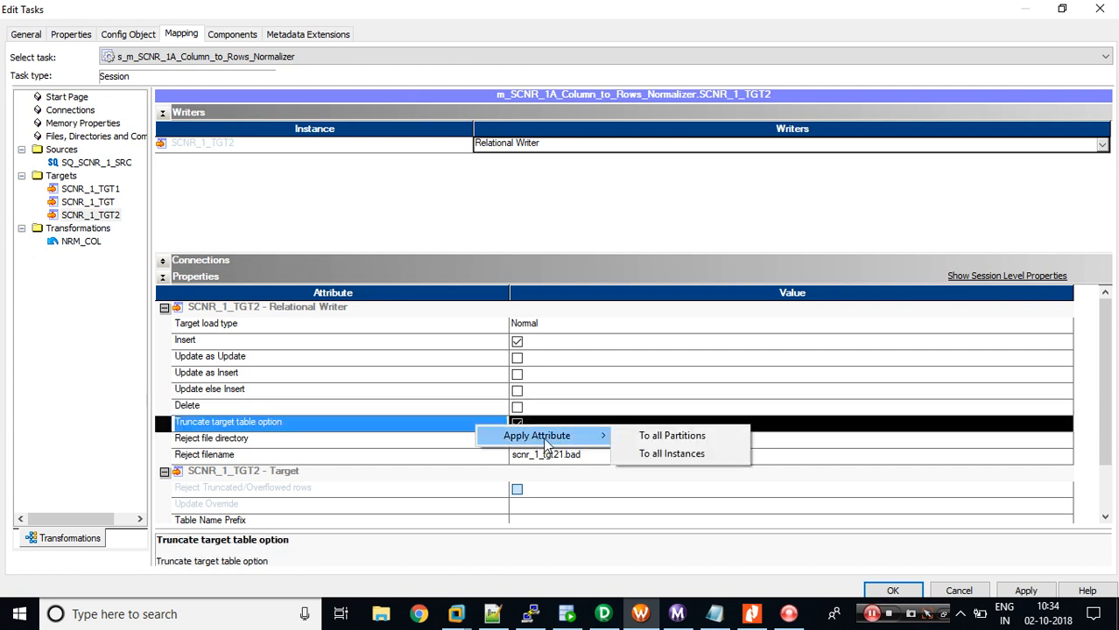
click(666, 455)
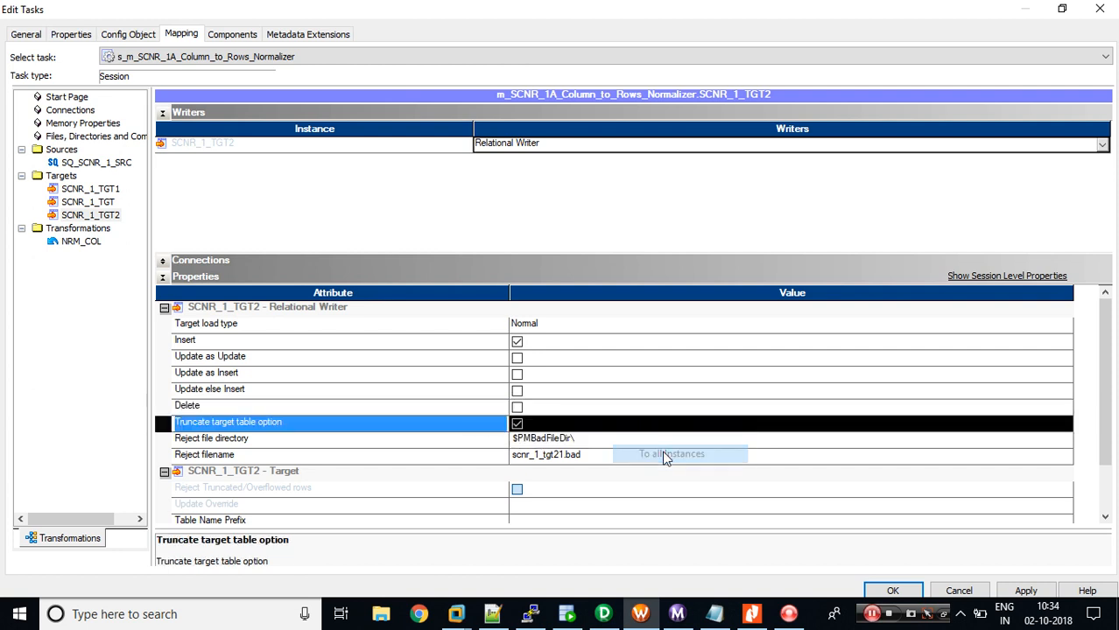
click(91, 203)
click(91, 190)
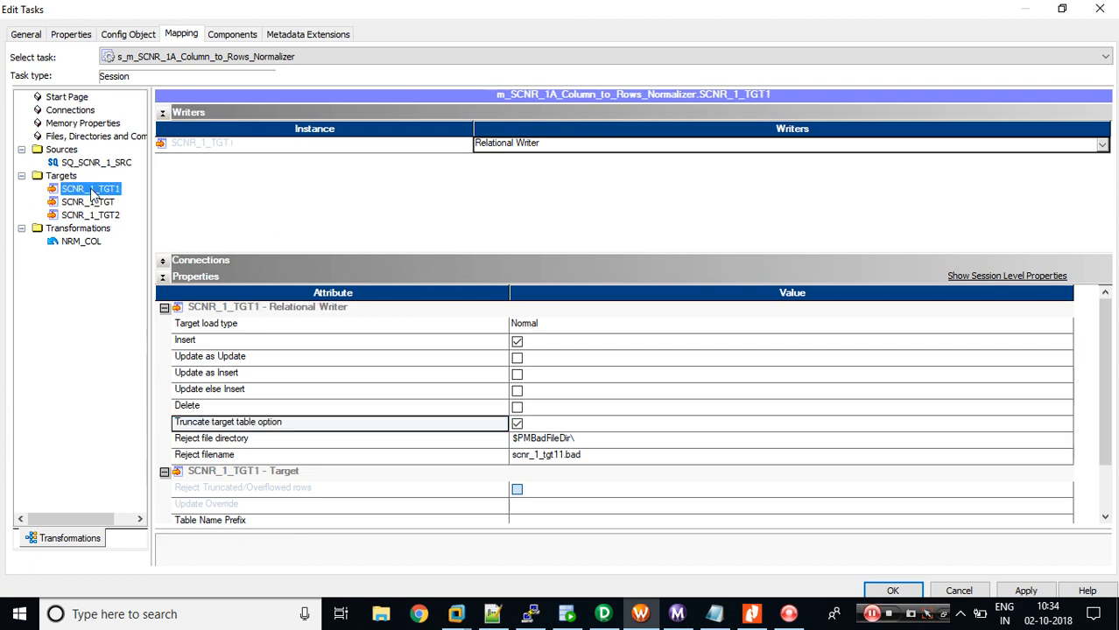
Step: Copy the three-line Normalizer parameter block from Notepad++ and open Batch_37_Scenarios.parm with vi in the oracle terminal
click(492, 614)
drag(396, 197, 27, 160)
key(ctrl+c)
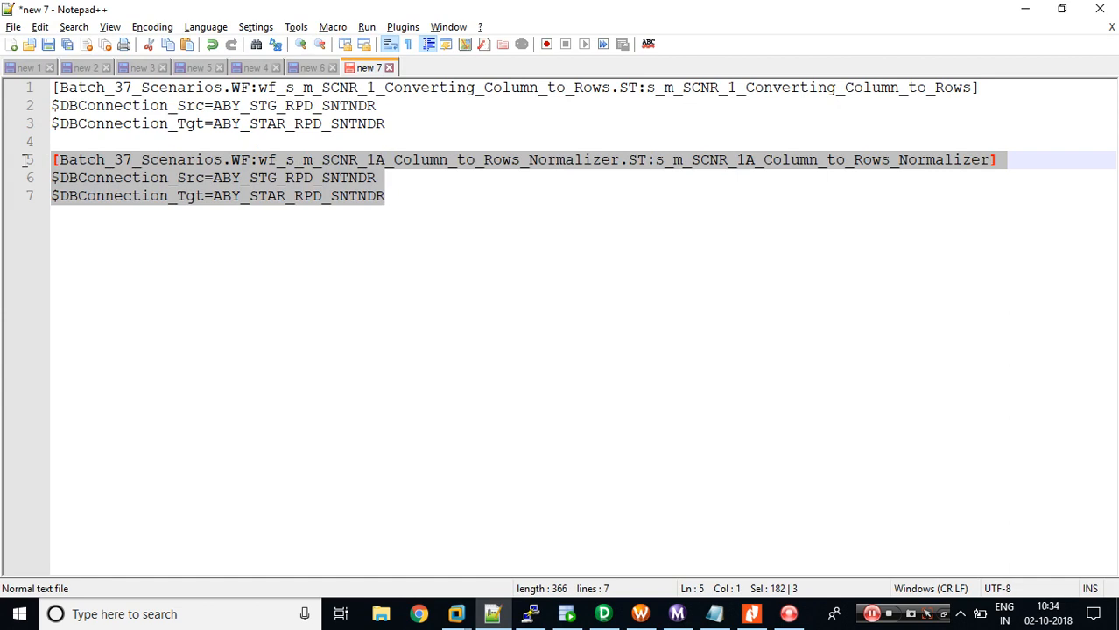
click(529, 613)
text(vi B)
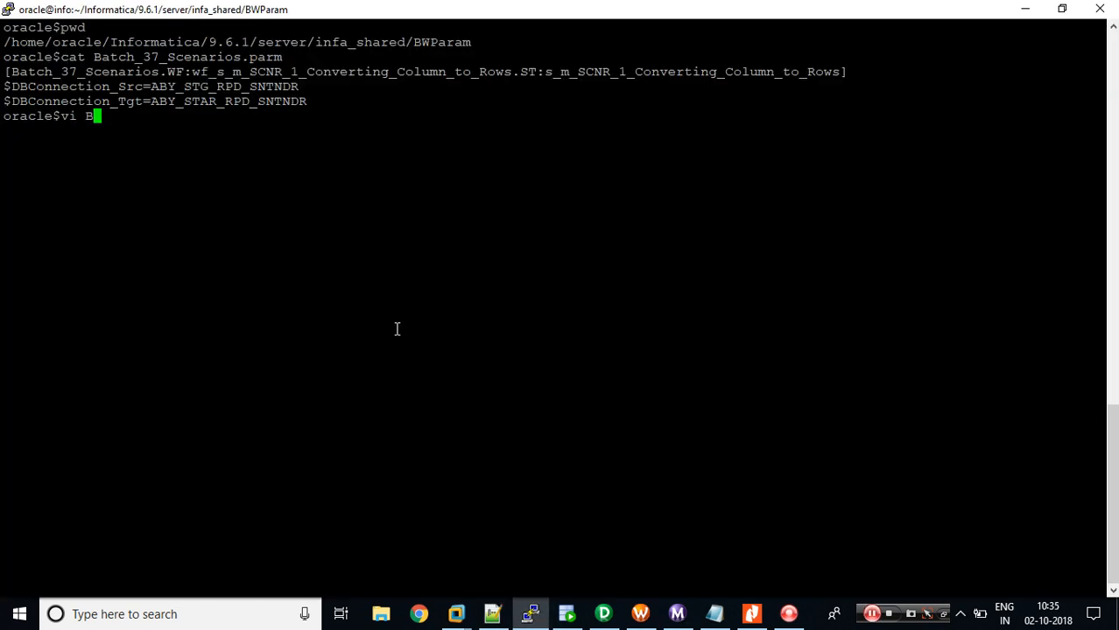
key(Tab)
key(Return)
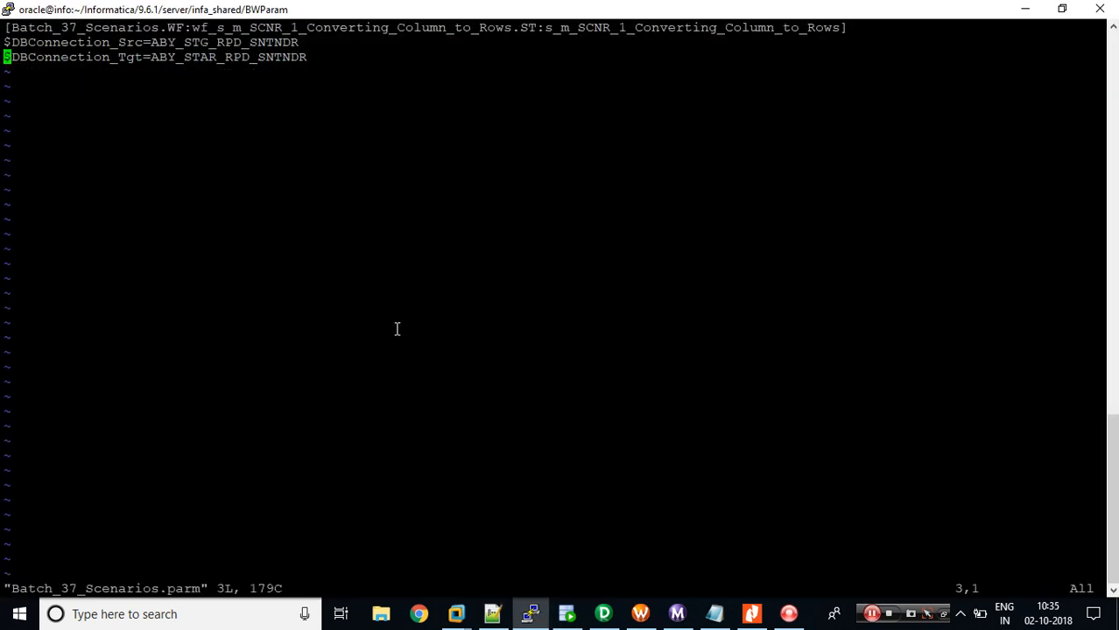
Step: Append the copied Normalizer block after the existing parameters, separated by a blank line, then save the file and quit vi
key(End)
key(i)
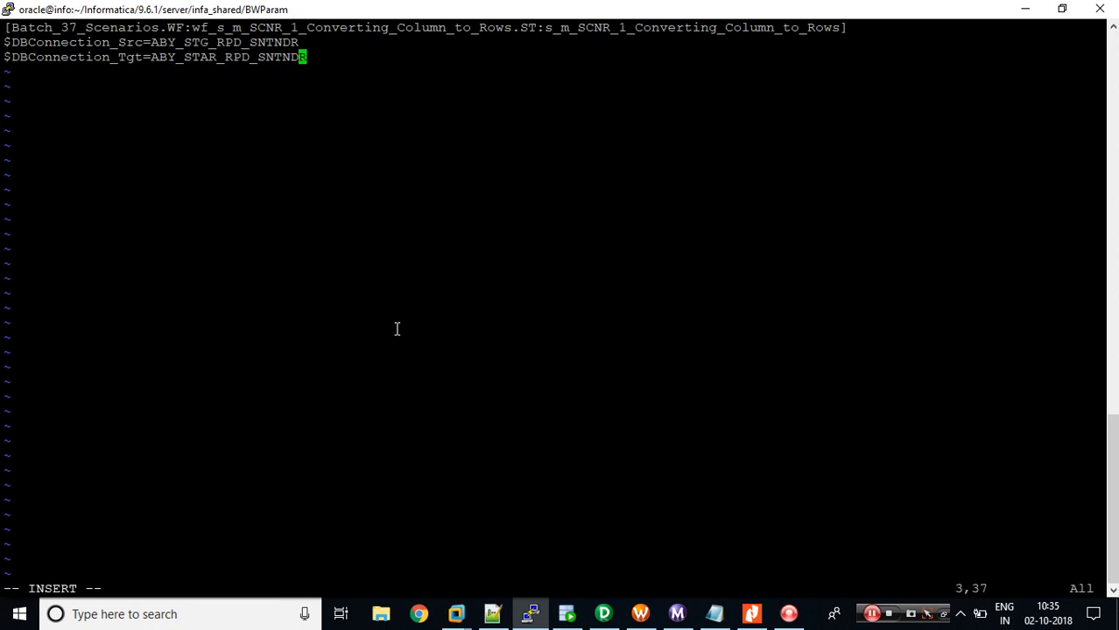
key(End)
key(Return)
key(Return)
right_click(396, 328)
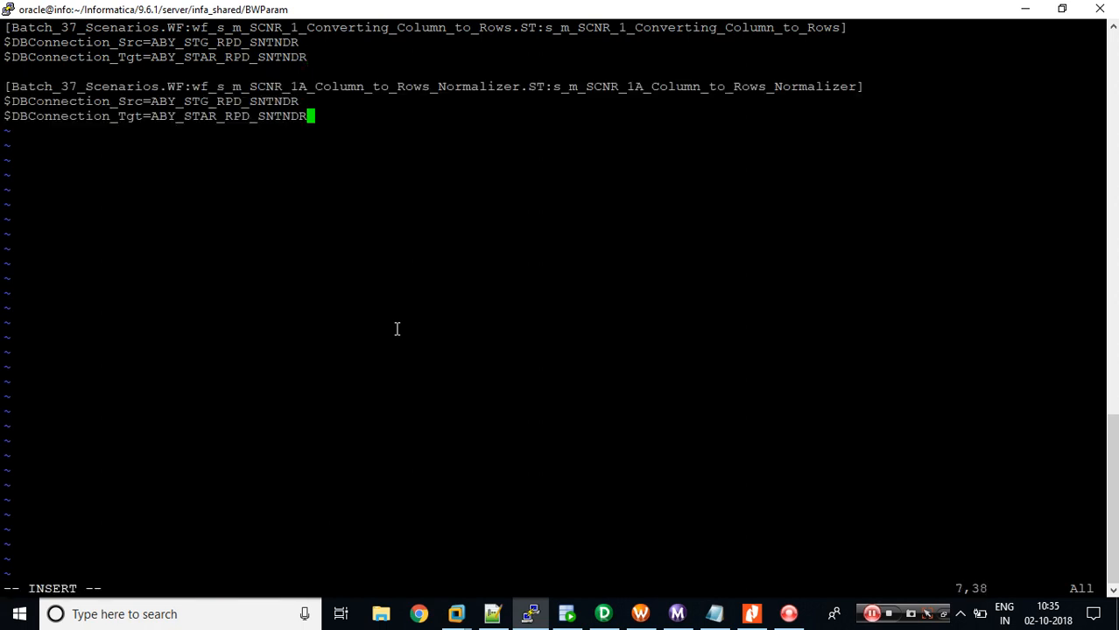
key(Escape)
text(:wq)
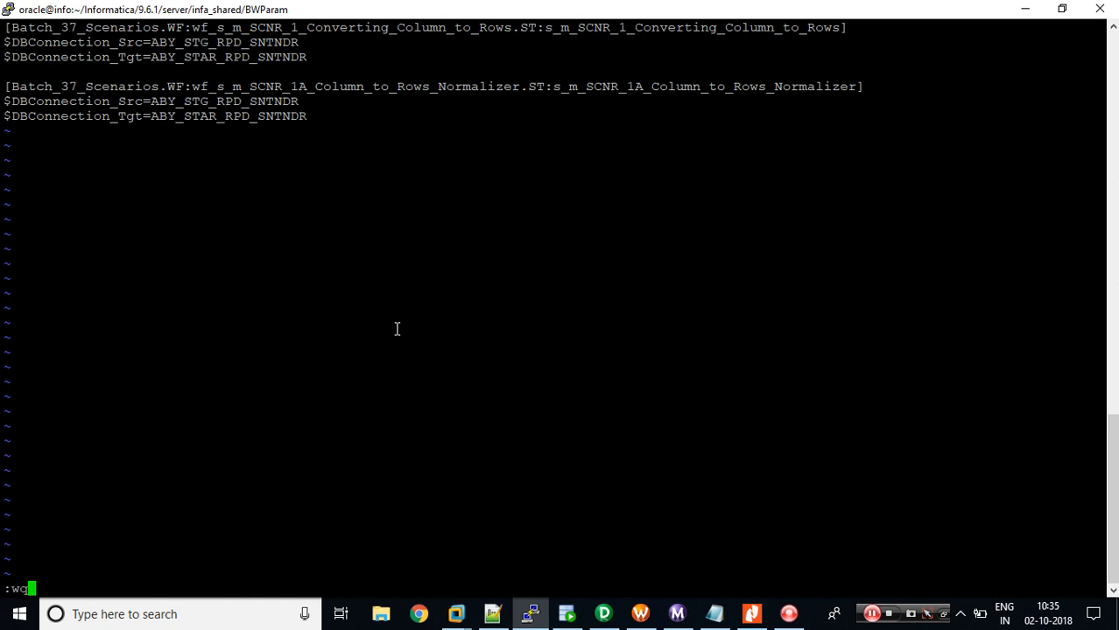
key(Return)
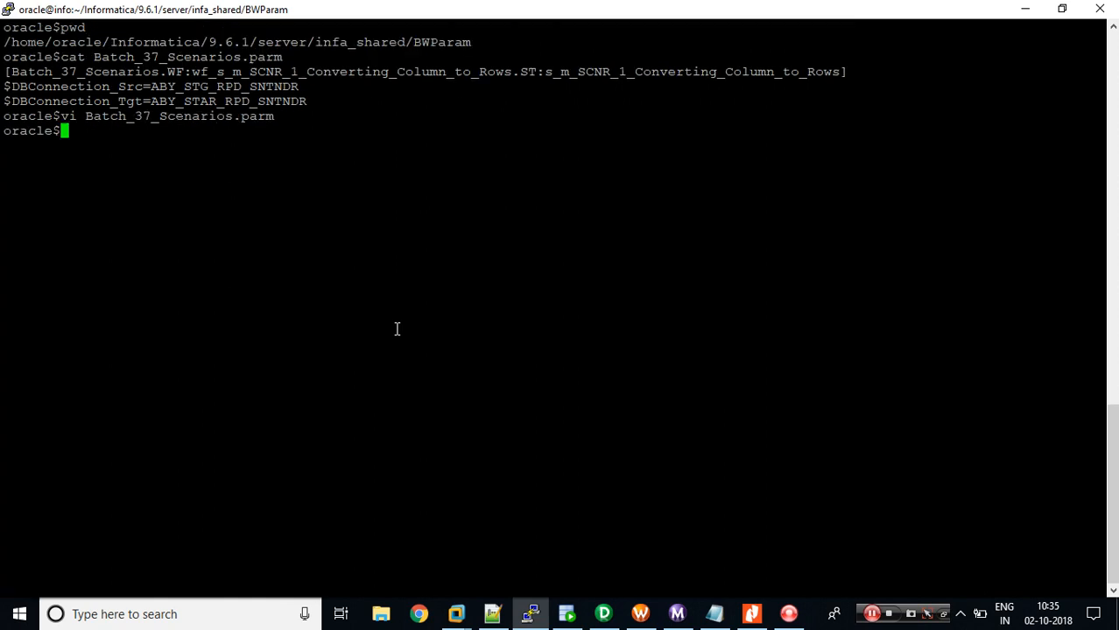
Step: Copy the path /home/oracle/Informatica/9.6.1/server/infa_shared/BWParam from the terminal, then return to Workflow Manager and accept the session's edits
double_click(270, 41)
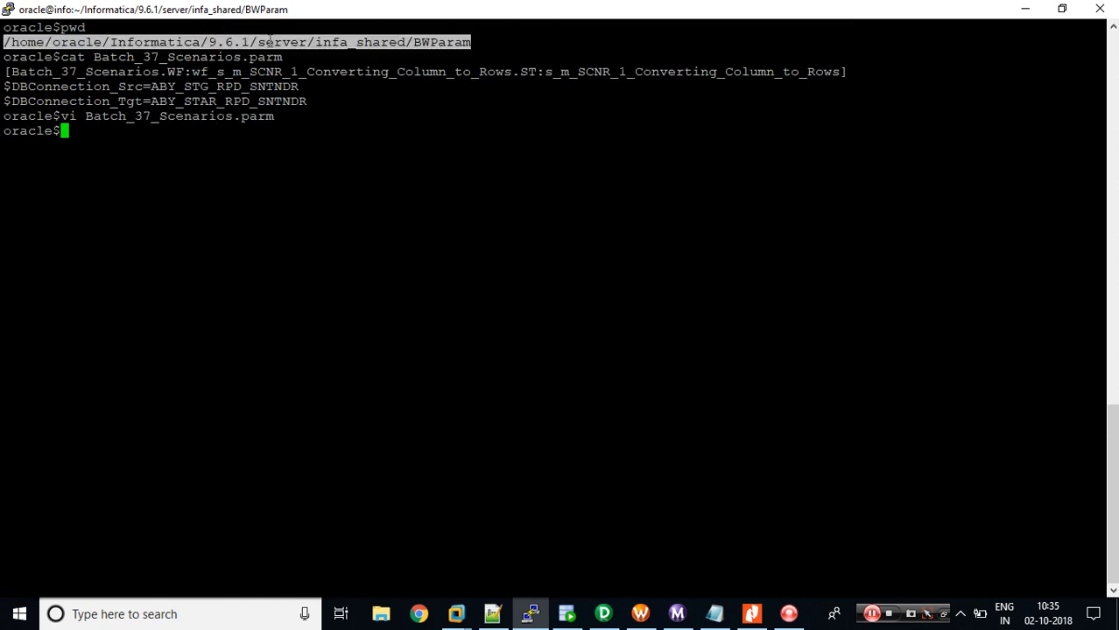
click(640, 614)
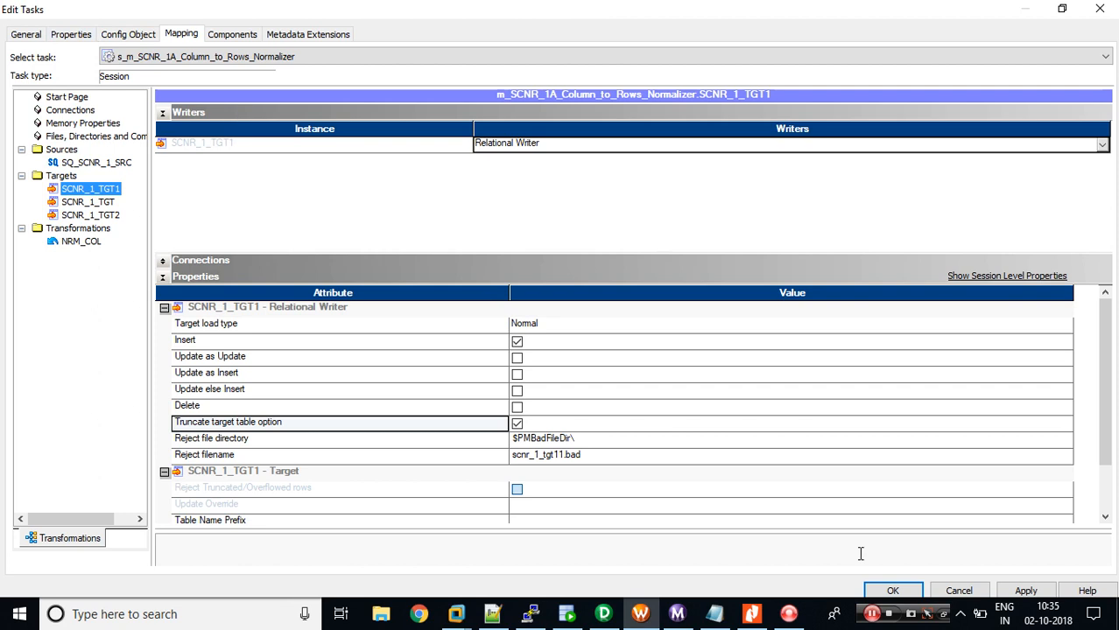
click(891, 591)
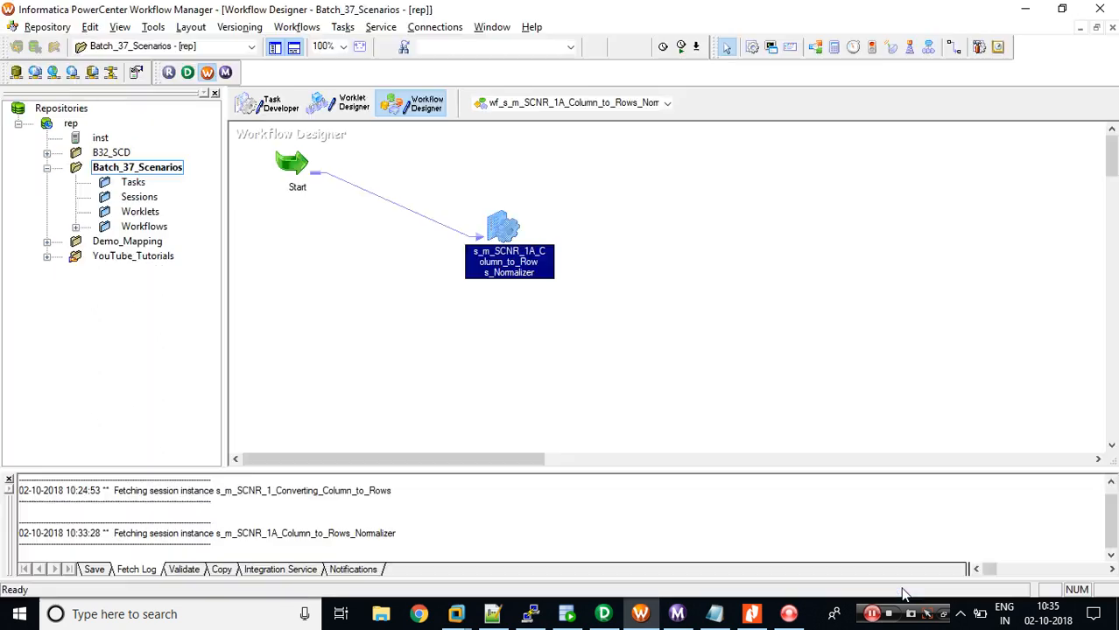
Step: Set the Normalizer workflow's parameter filename to the copied path /home/oracle/Informatica/9.6.1/server/infa_shared/BWParam
click(297, 27)
click(368, 61)
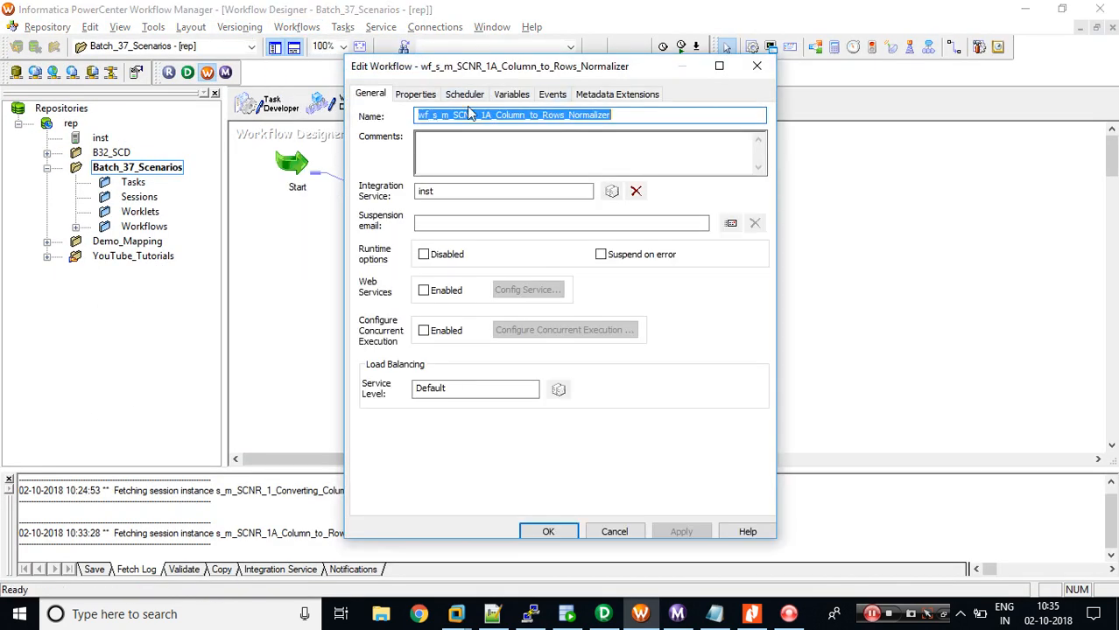
click(414, 94)
click(536, 169)
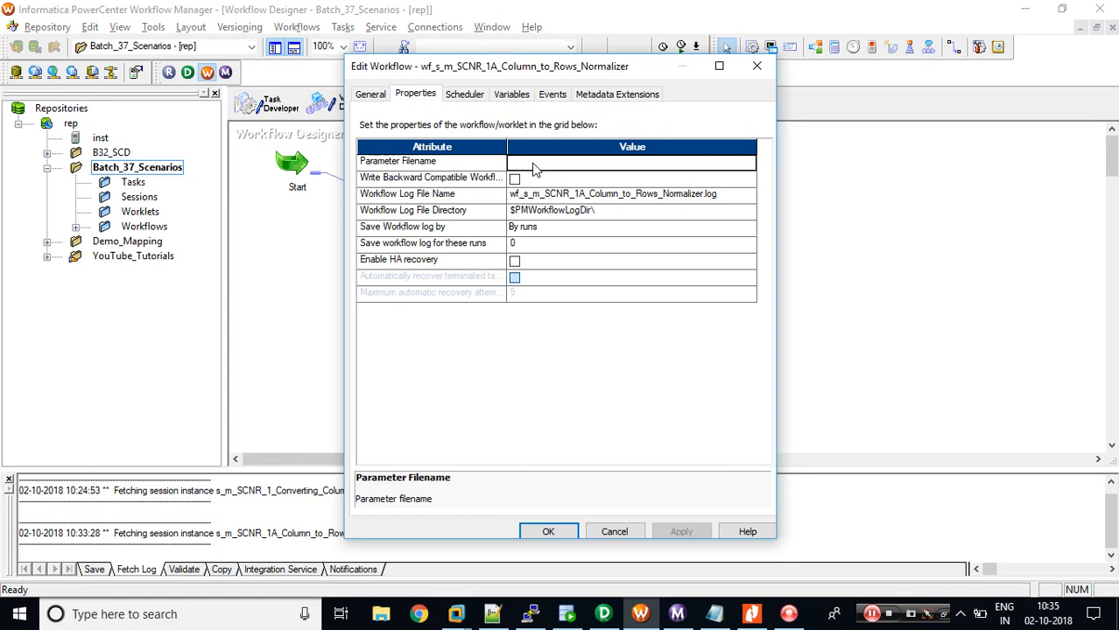
text(/home/oracle/Informatica/9.6.1/server/infa_shared/BWParam)
click(534, 163)
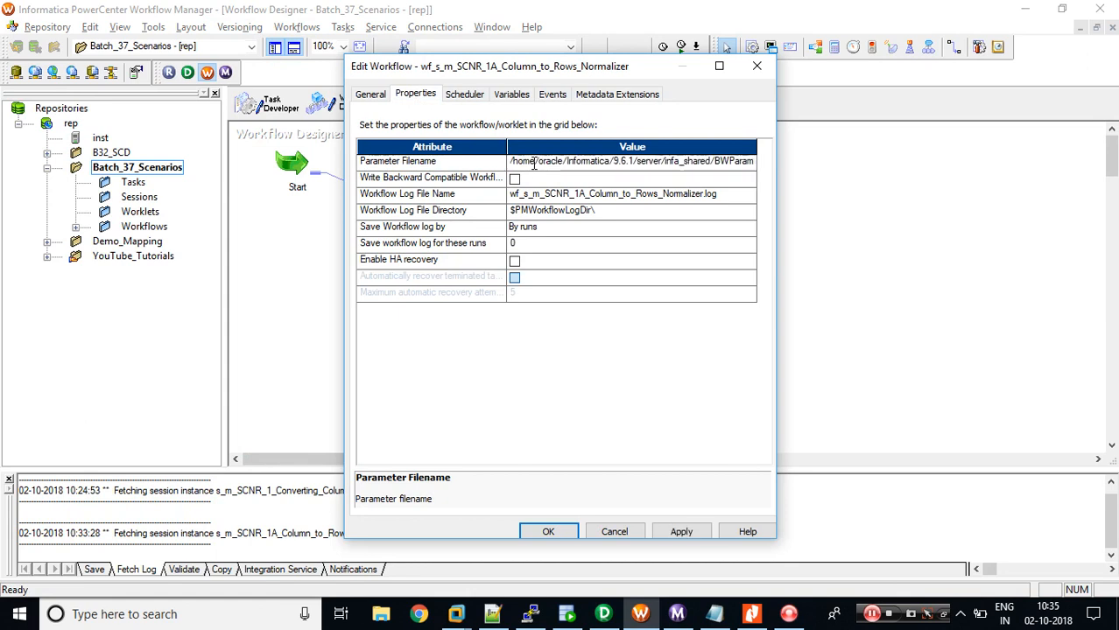
Step: Copy the file name Batch_37_Scenarios.parm from the terminal, append it to the workflow's parameter filename and accept the edits
key(alt+Tab)
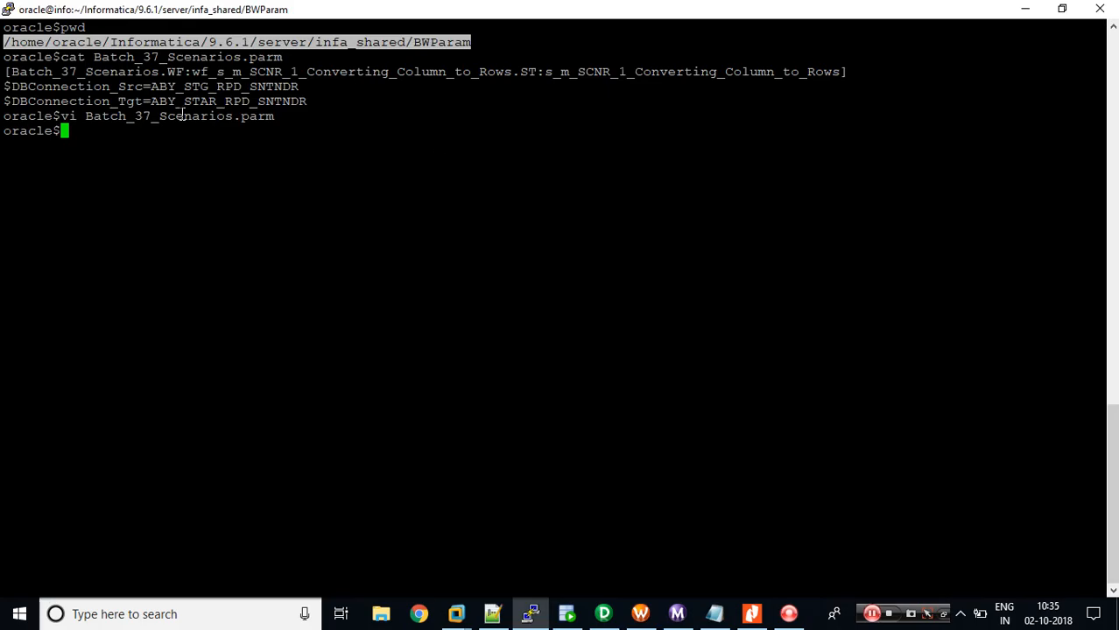
double_click(182, 115)
key(ctrl+c)
key(alt+Tab)
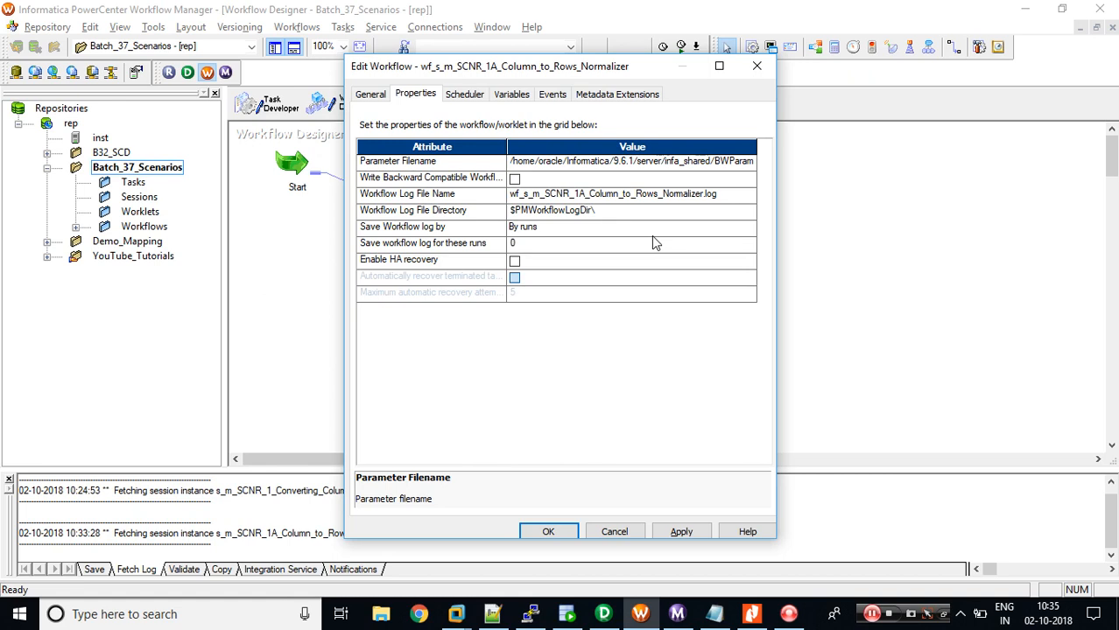
key(ctrl+v)
click(549, 530)
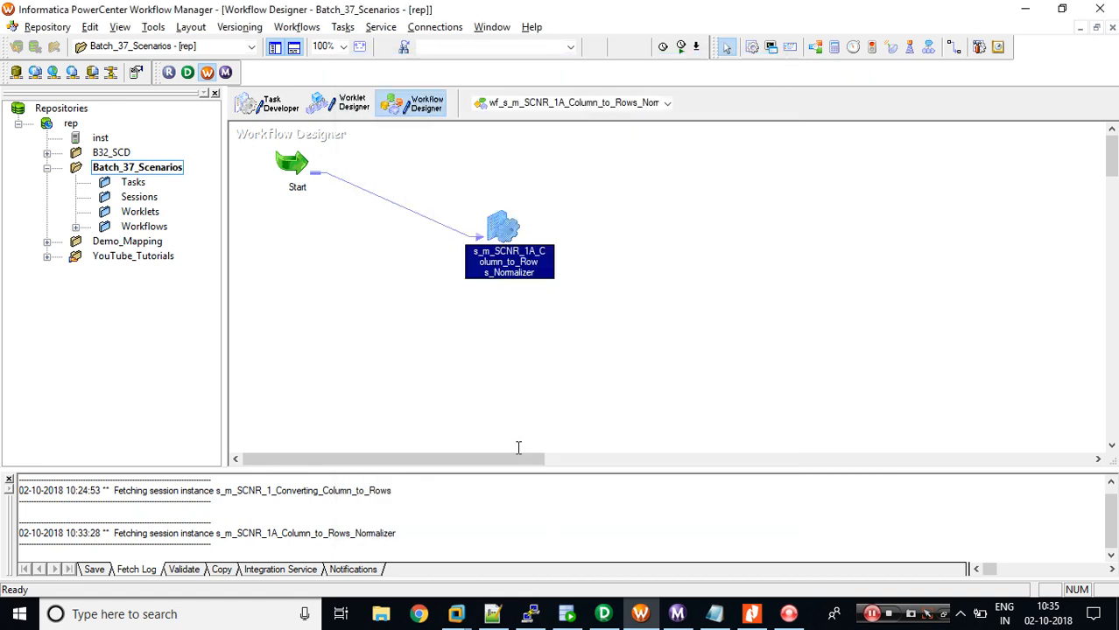
Step: Try to start the Normalizer workflow, check for its run in Workflow Monitor, and return to Workflow Manager
right_click(662, 252)
click(712, 409)
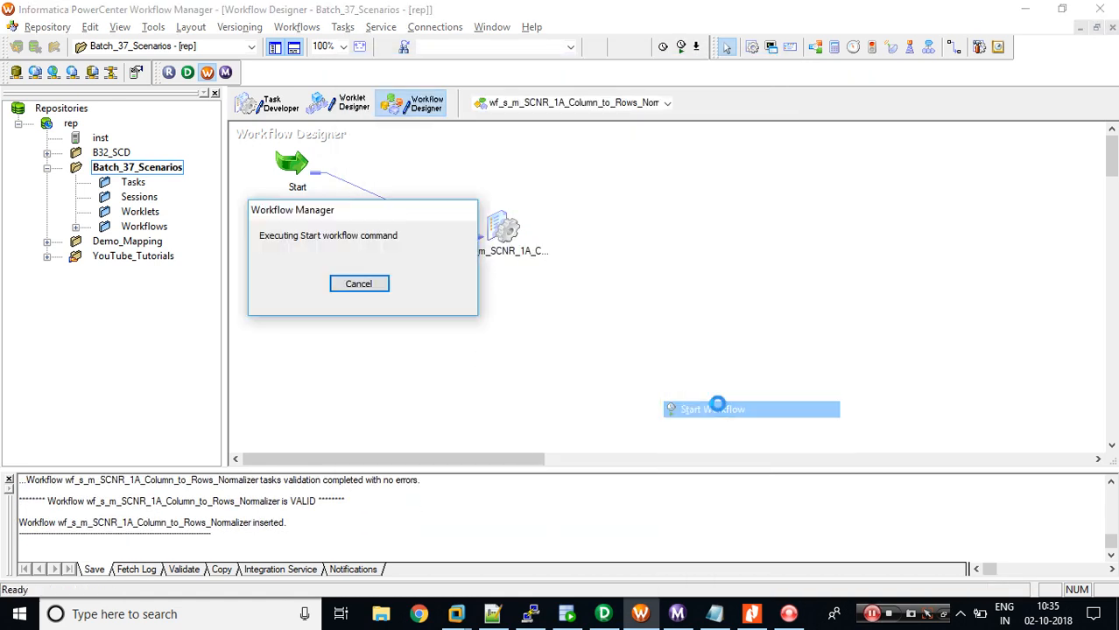
click(680, 614)
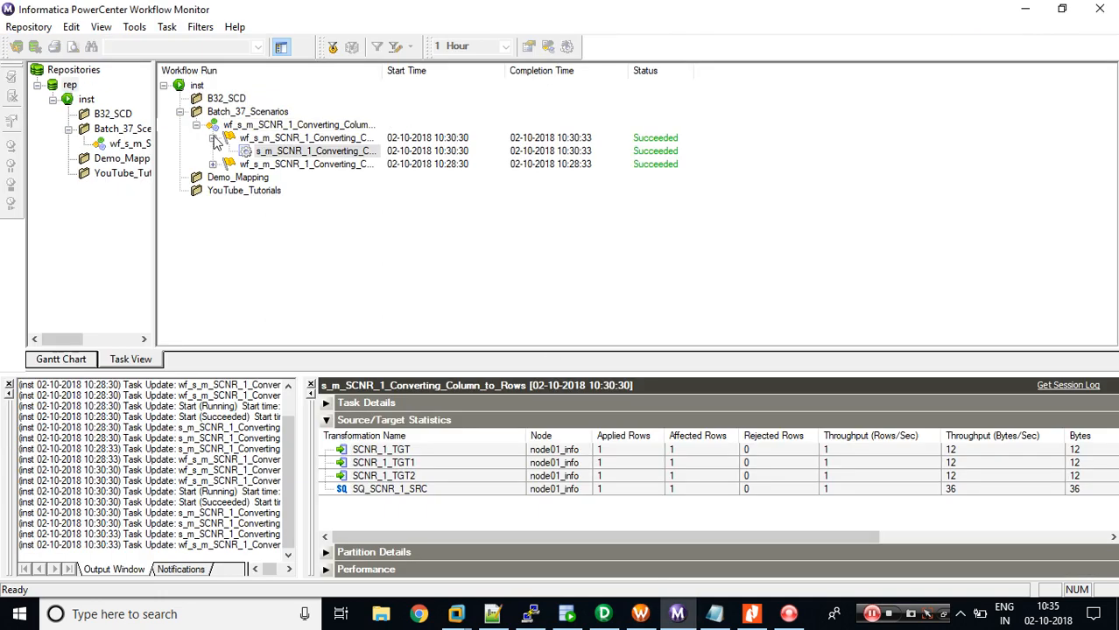
click(213, 139)
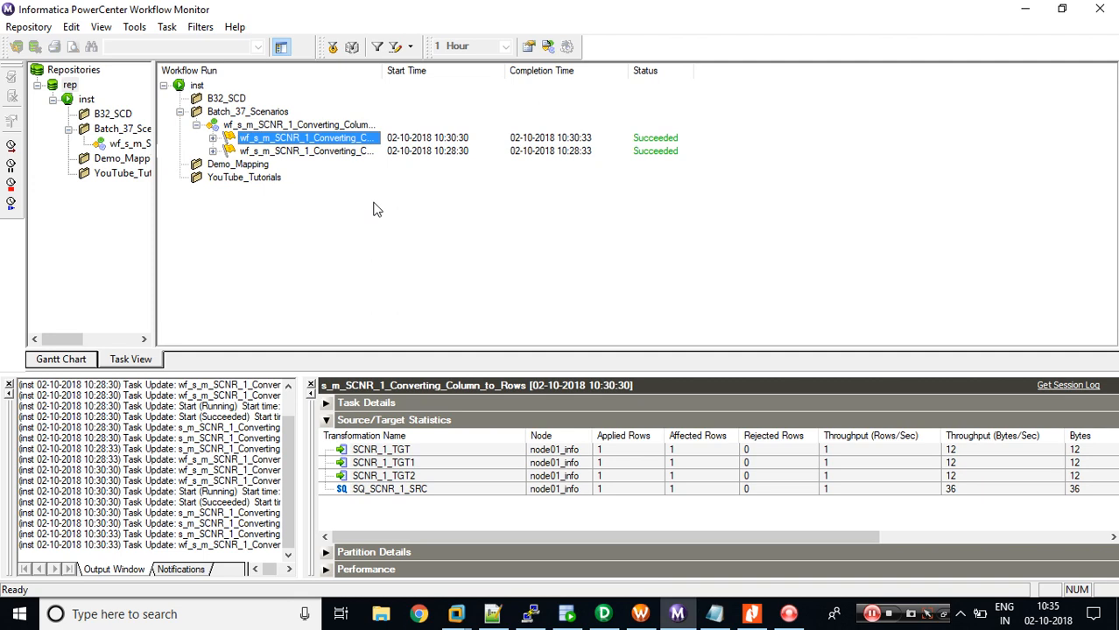
key(alt+Tab)
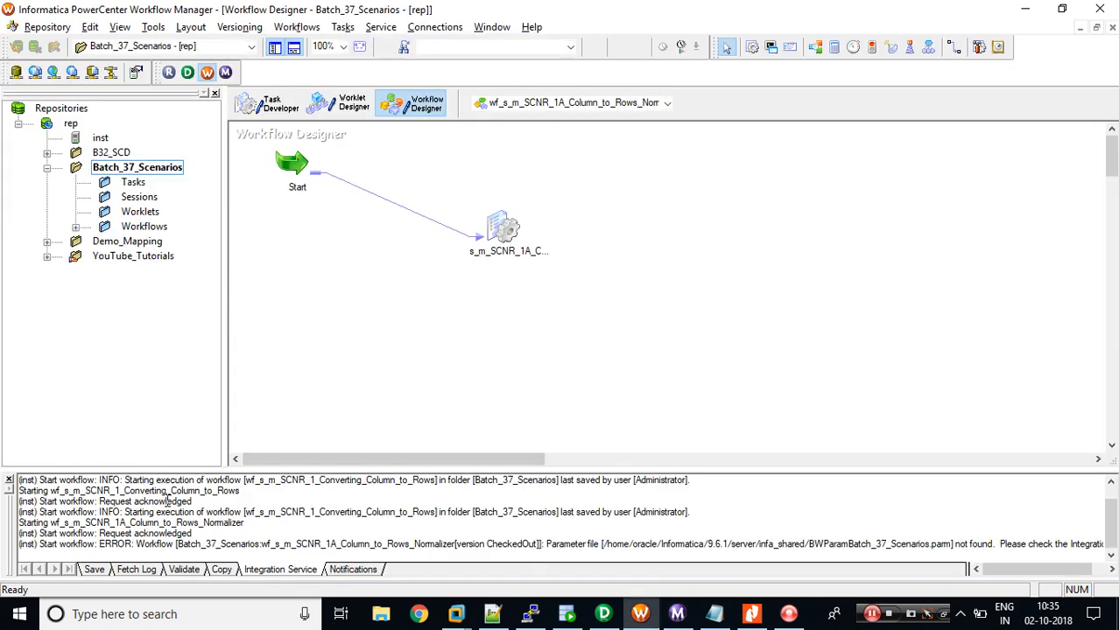
Step: Copy the start workflow error message from the output log into Notepad++, a few lines below the Normalizer parameter block
drag(100, 543, 115, 543)
drag(44, 545, 991, 556)
key(ctrl+c)
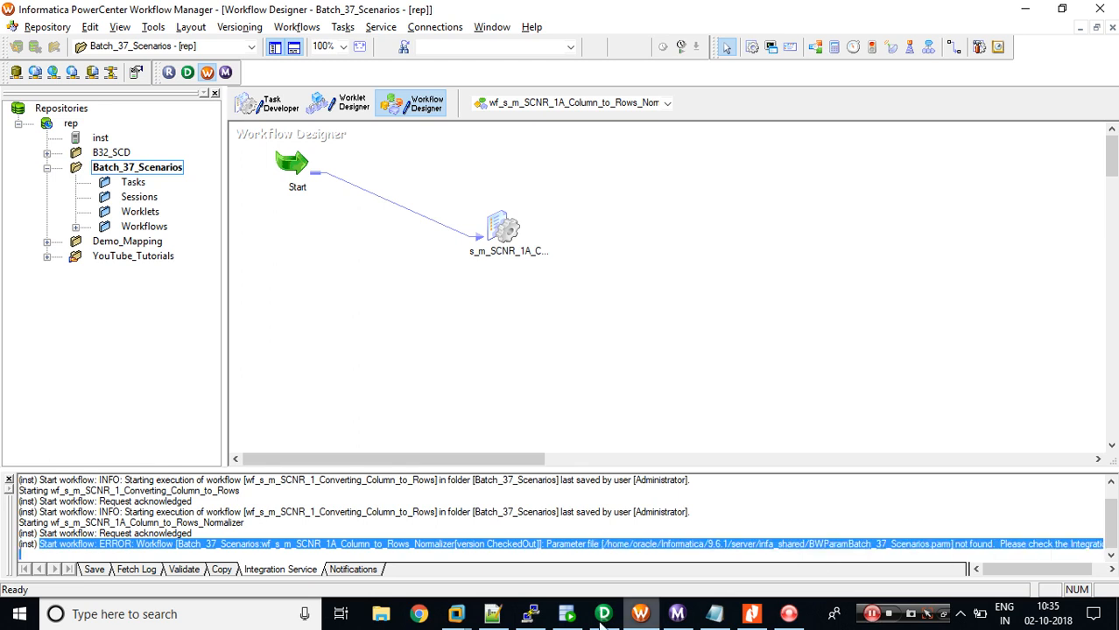
click(493, 614)
click(401, 194)
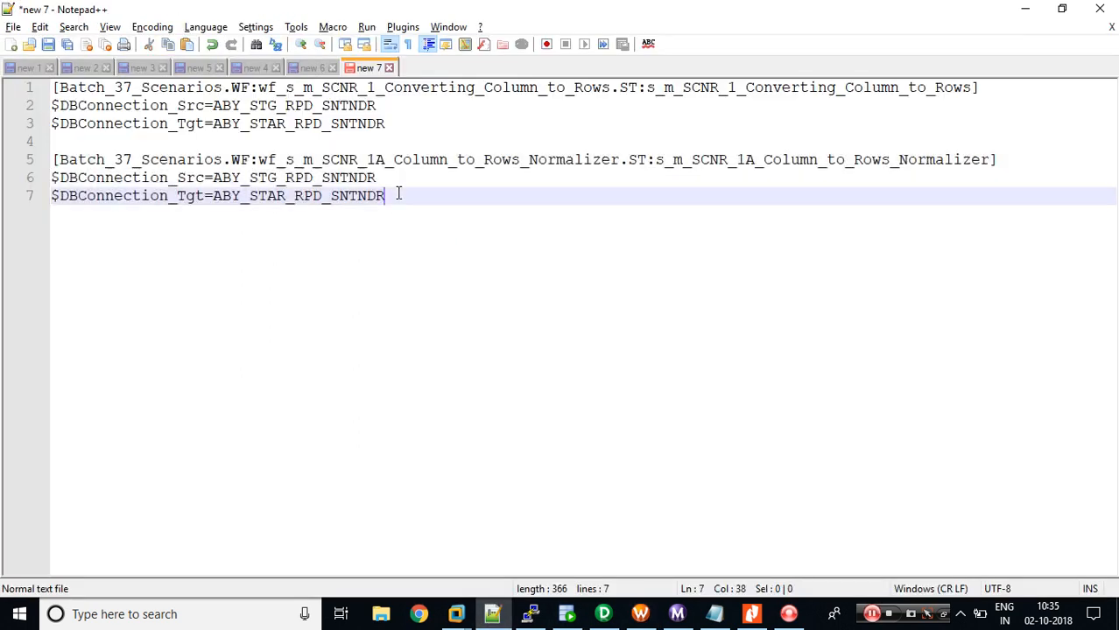
key(Return)
key(Return)
key(Return)
key(ctrl+v)
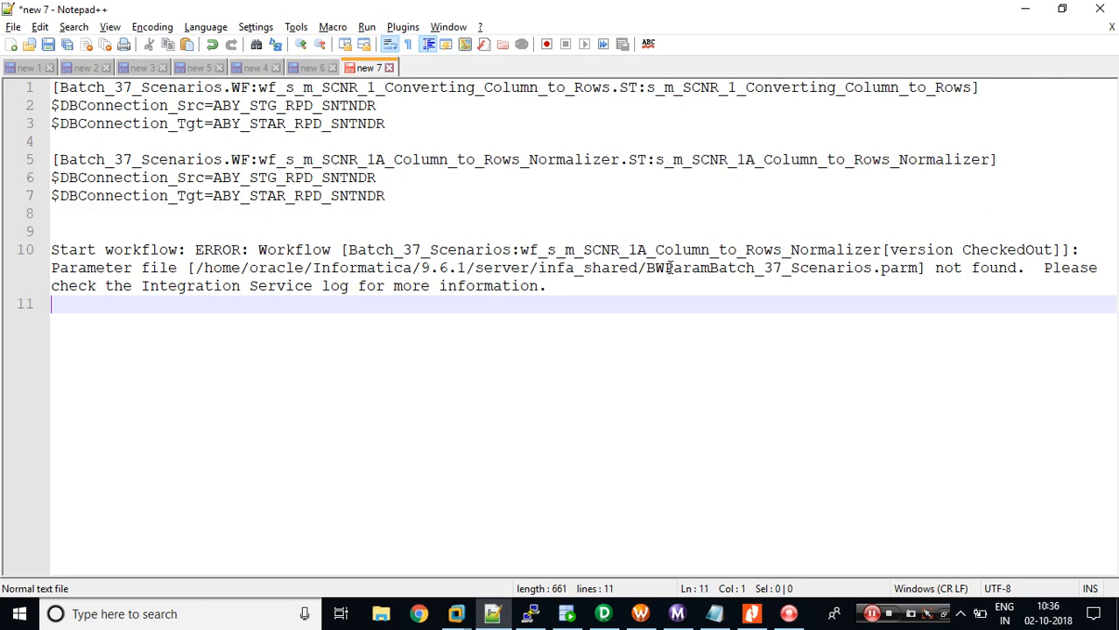
Step: Insert a slash between BWParam and Batch_37_Scenarios.parm in the pasted error text and highlight the full corrected path
drag(199, 267, 710, 277)
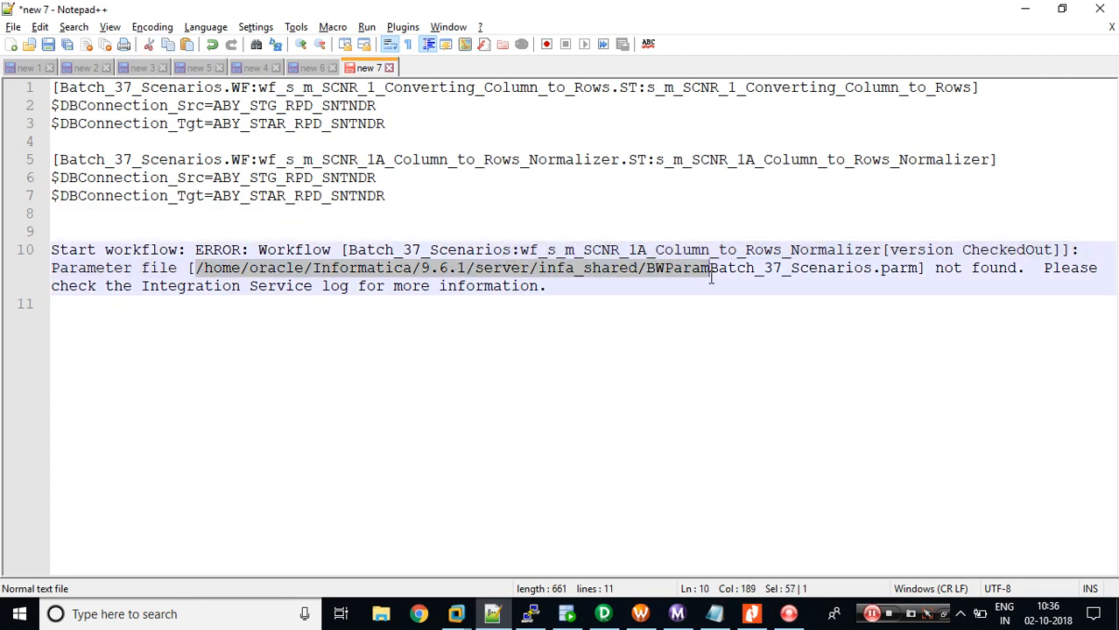
click(710, 274)
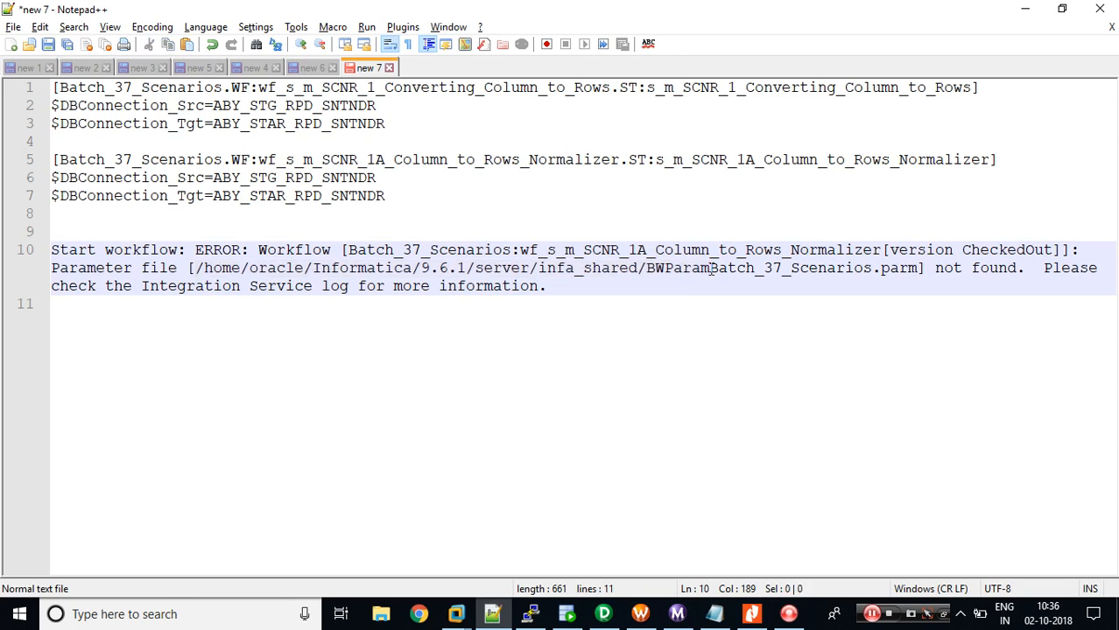
text(/)
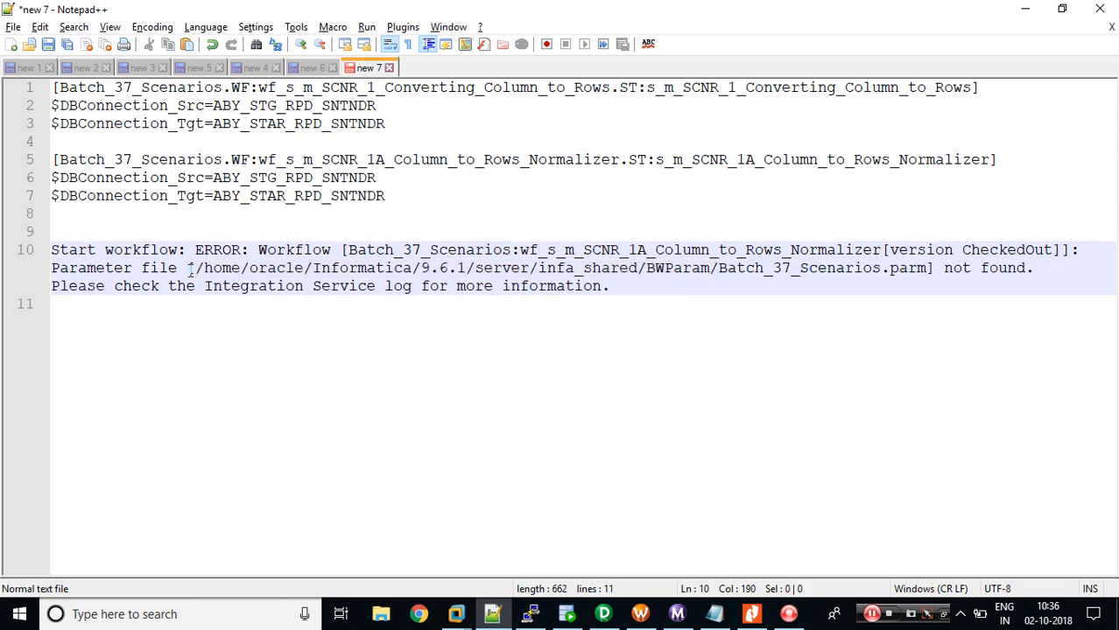
drag(196, 270, 924, 274)
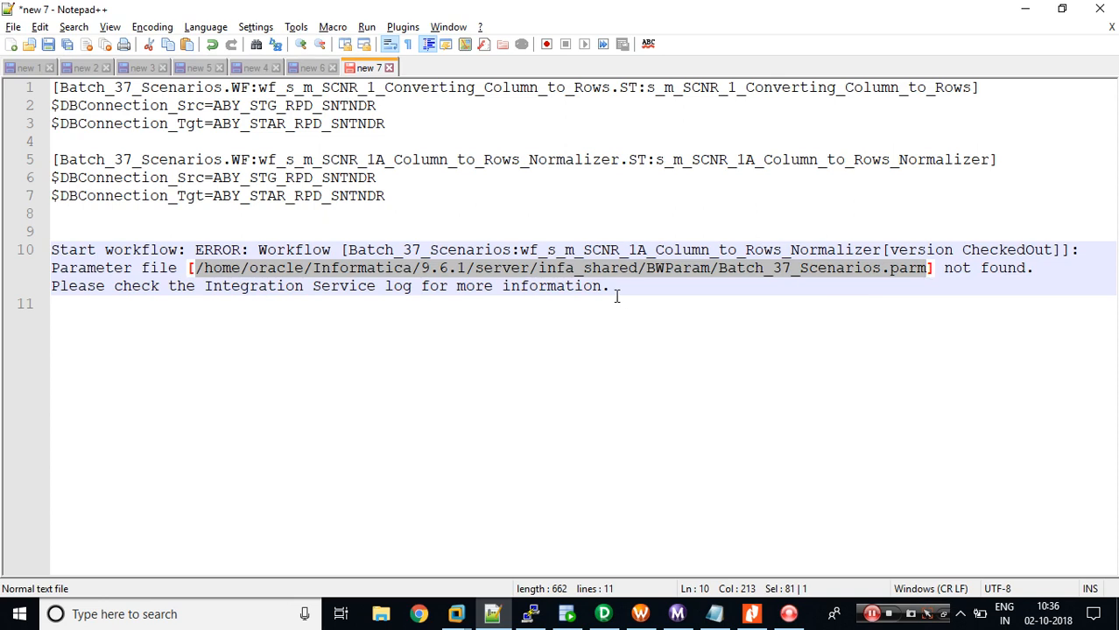
Step: Delete the pasted error text and the extra blank lines from the Notepad++ document
drag(613, 288, 31, 254)
key(BackSpace)
key(BackSpace)
key(BackSpace)
key(BackSpace)
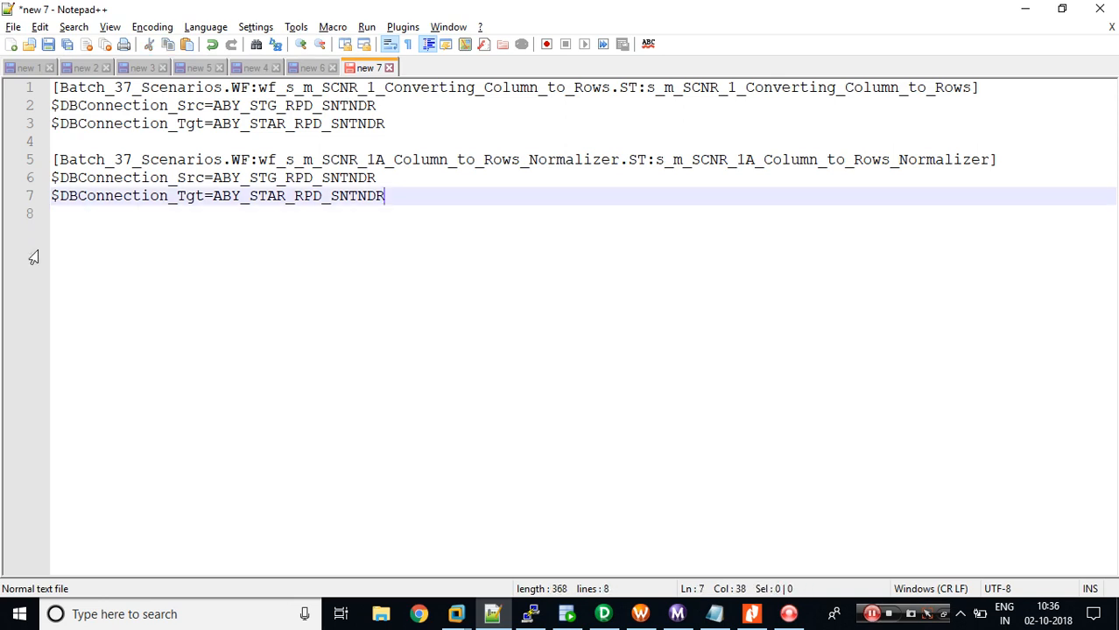
Step: In Workflow Manager, insert a slash before Batch_37_Scenarios.parm in the Normalizer workflow's parameter filename and accept the edits
key(alt+Tab)
click(296, 27)
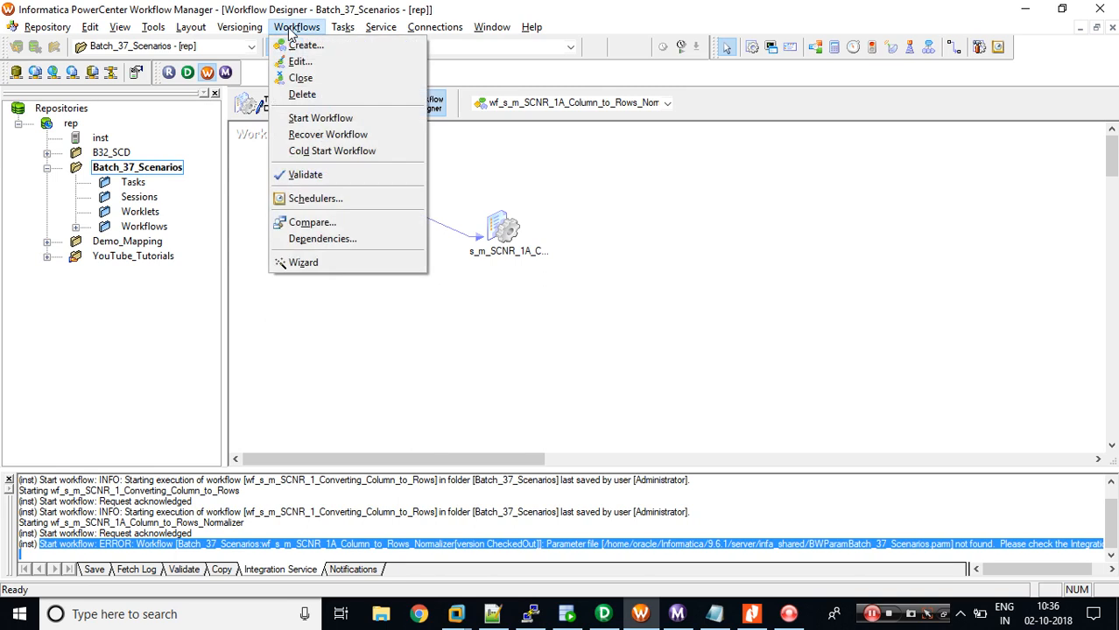
click(299, 61)
click(418, 97)
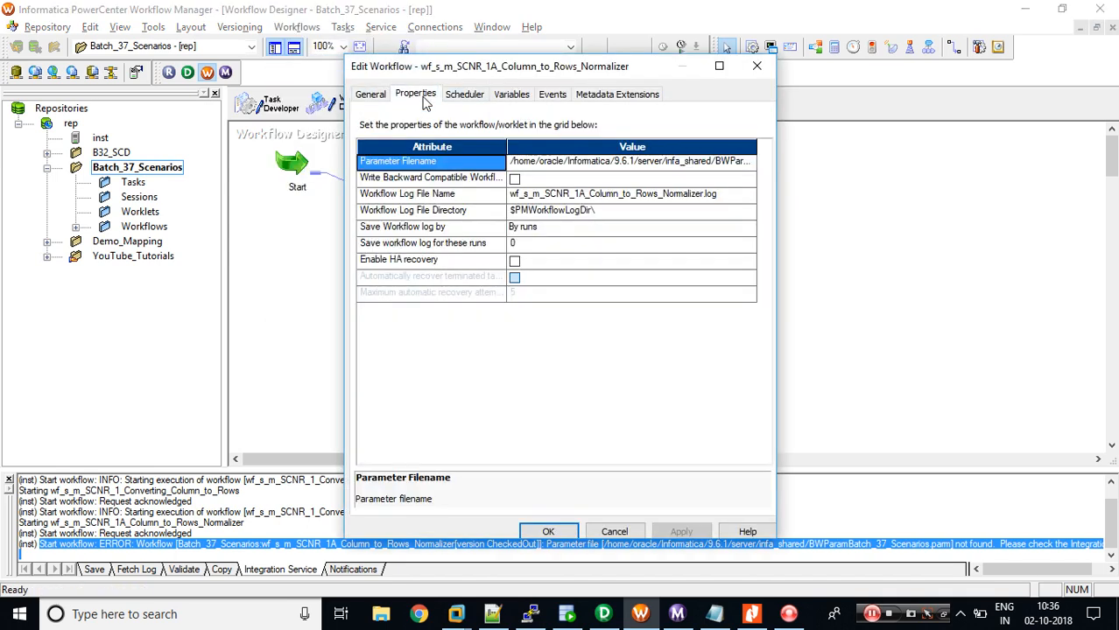
click(539, 161)
key(End)
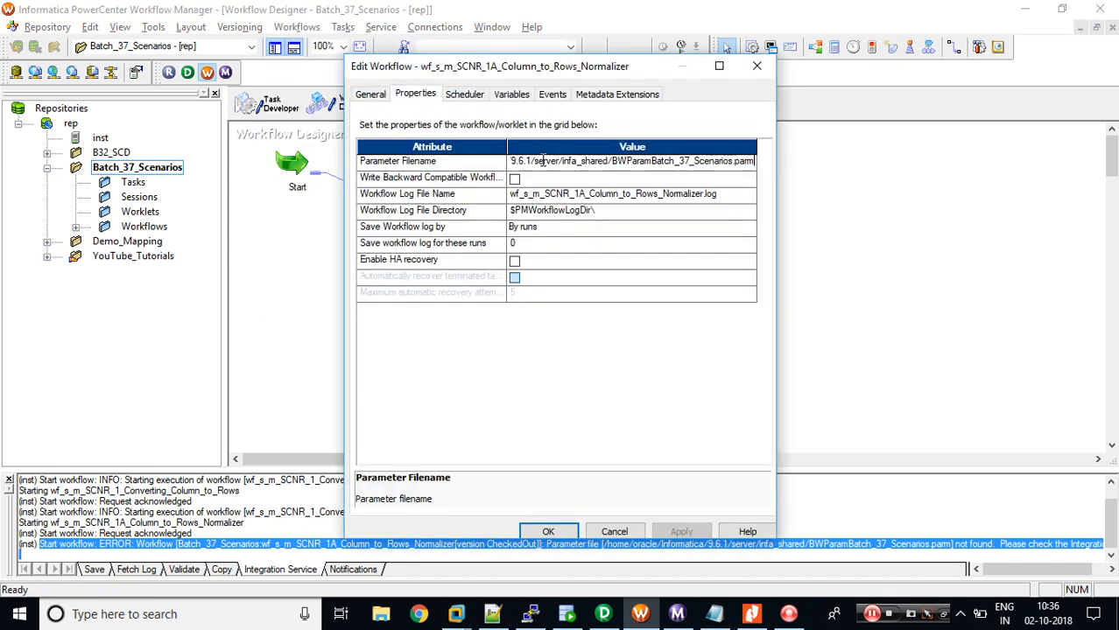
click(650, 161)
text(/)
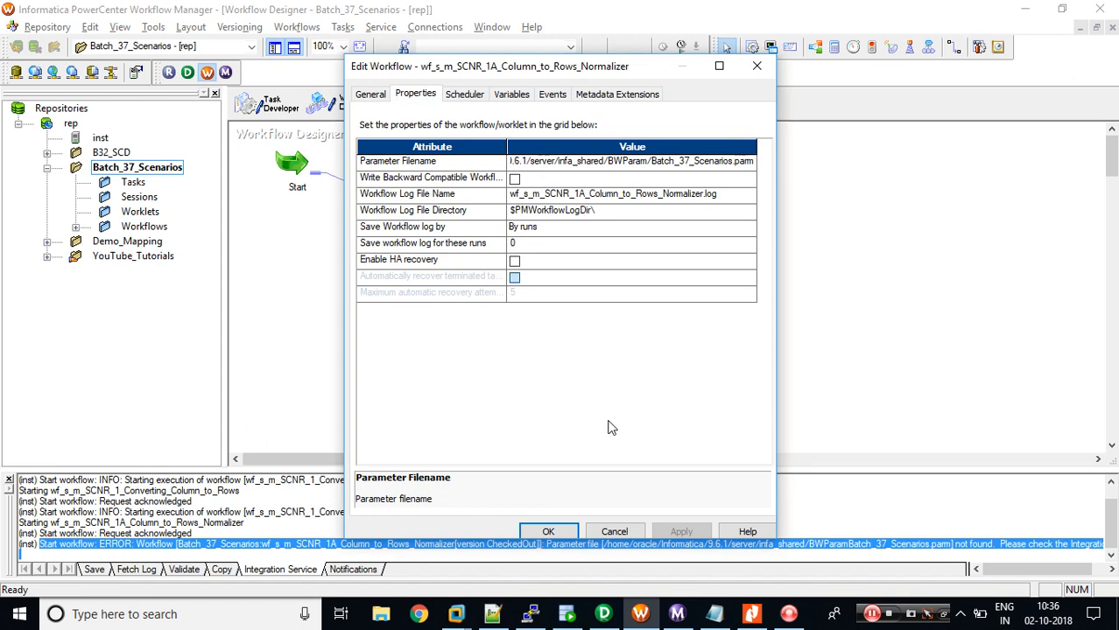
click(548, 531)
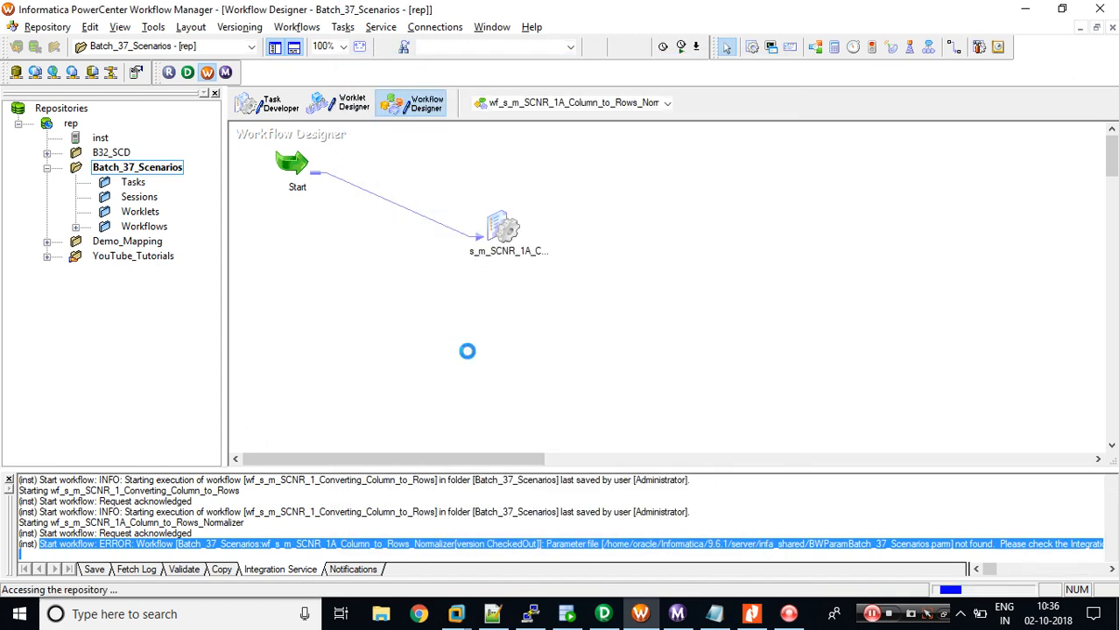
Step: Start the Normalizer workflow and examine its session's source and target statistics in Workflow Monitor
right_click(617, 274)
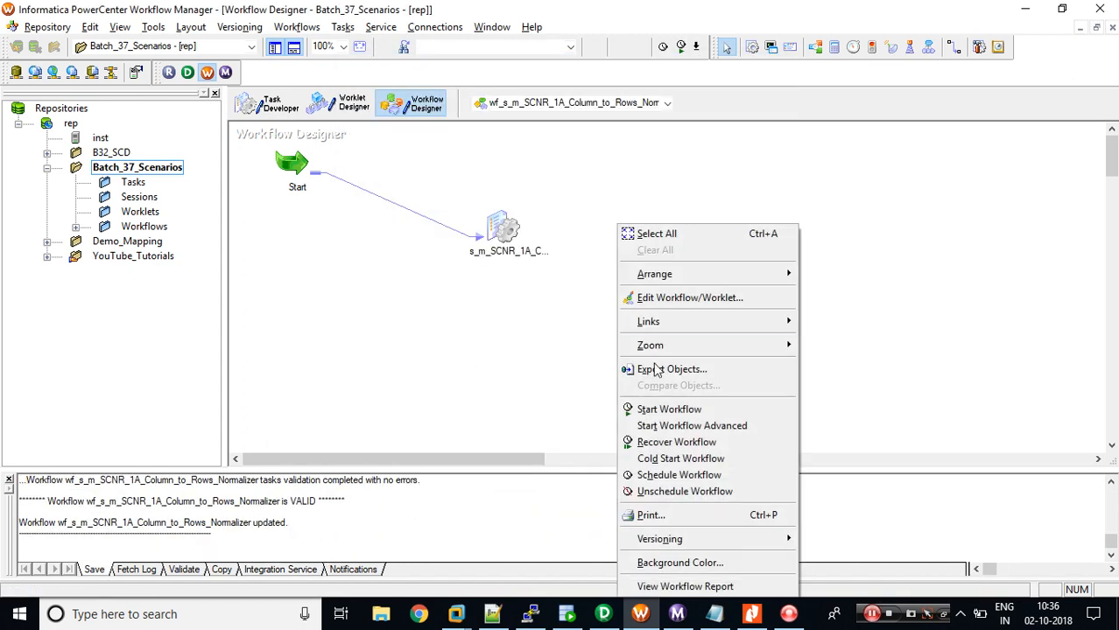
click(669, 409)
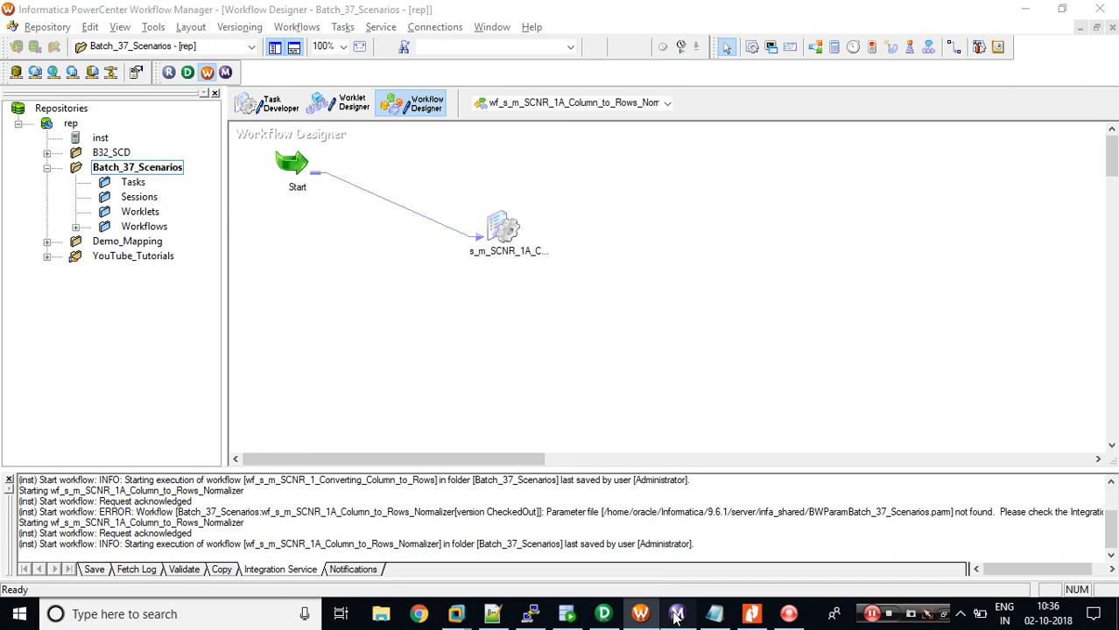
click(676, 616)
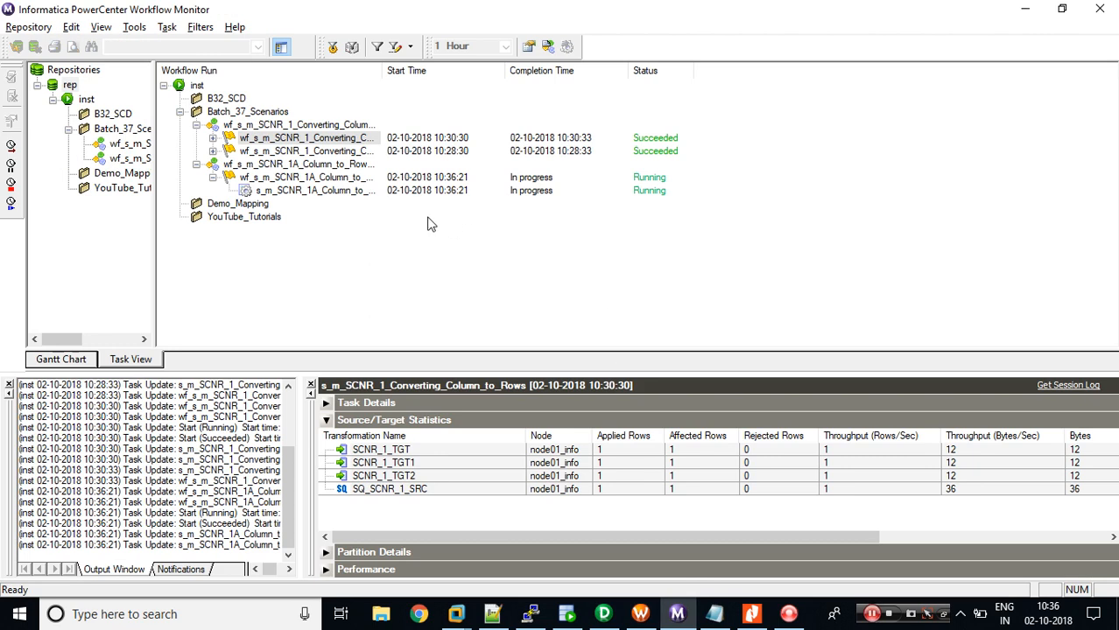
click(308, 192)
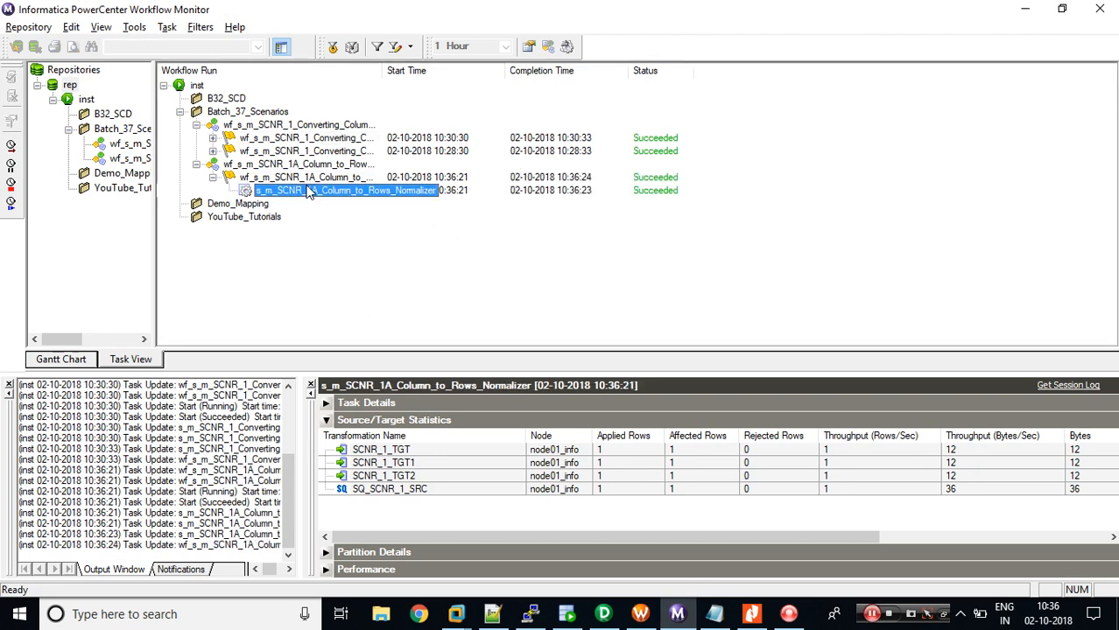
click(441, 490)
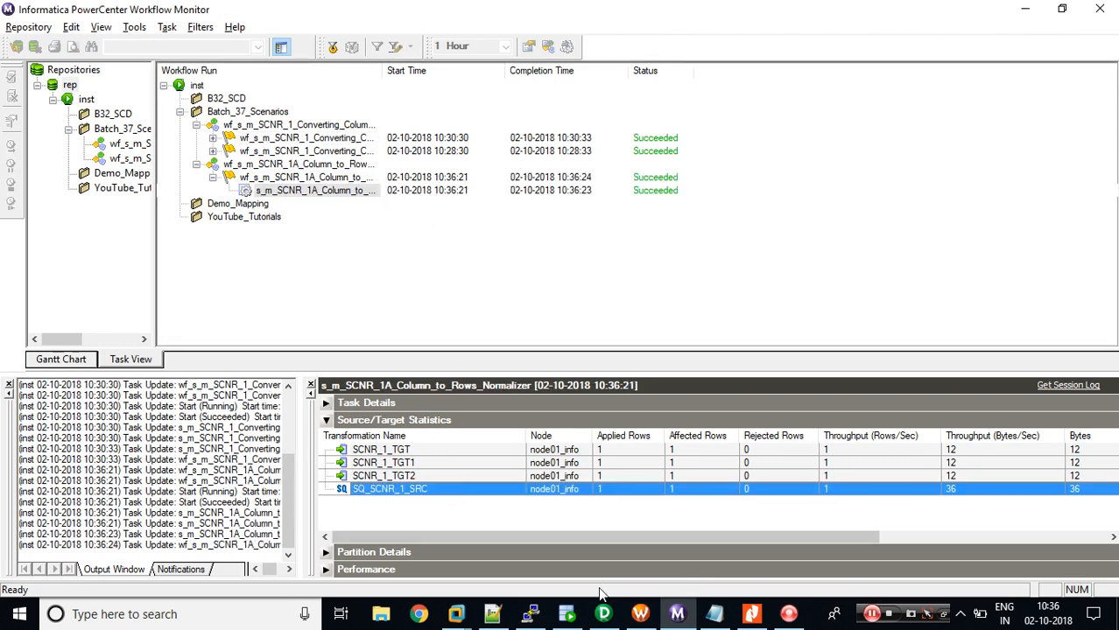
Step: Switch to SQL Developer, rerun the SELECT query on SCNR_1_TGT and inspect the COL values
click(566, 614)
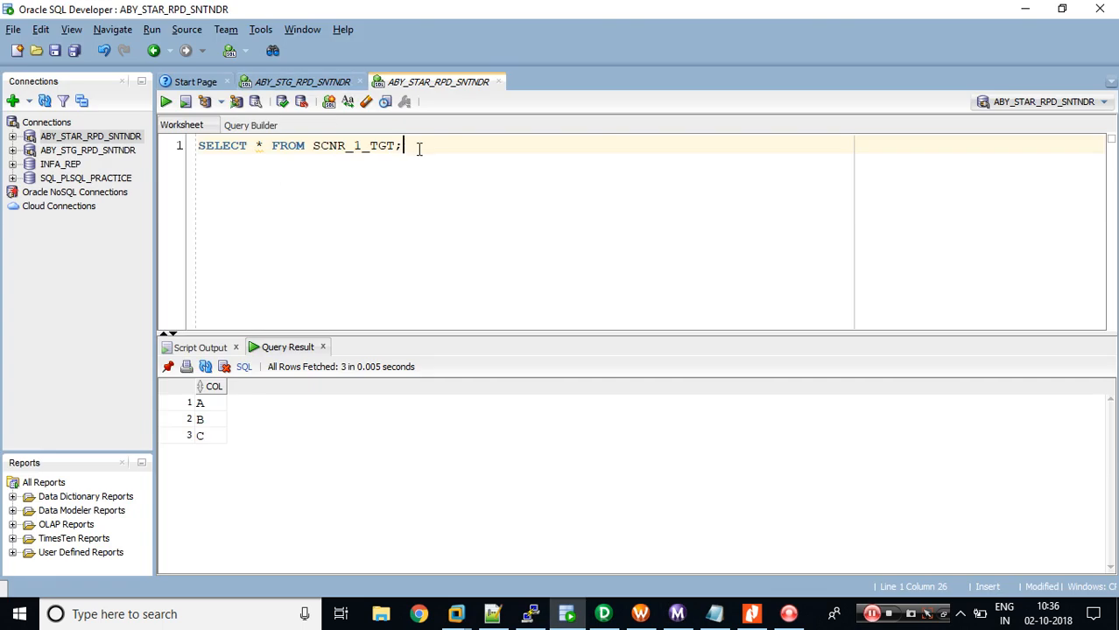
key(ctrl+Return)
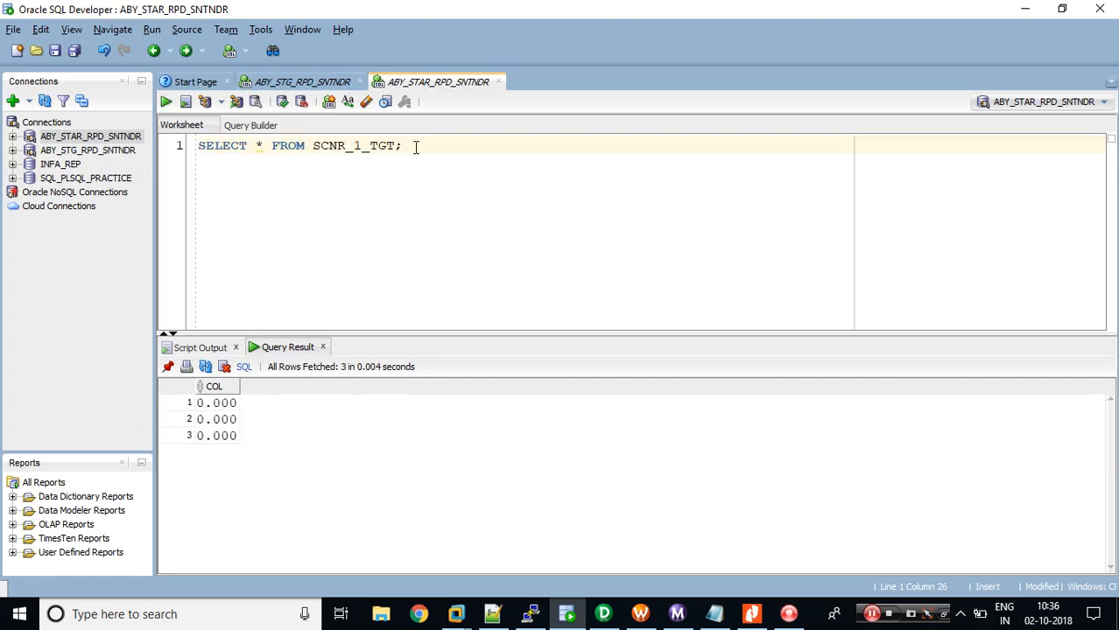
click(213, 406)
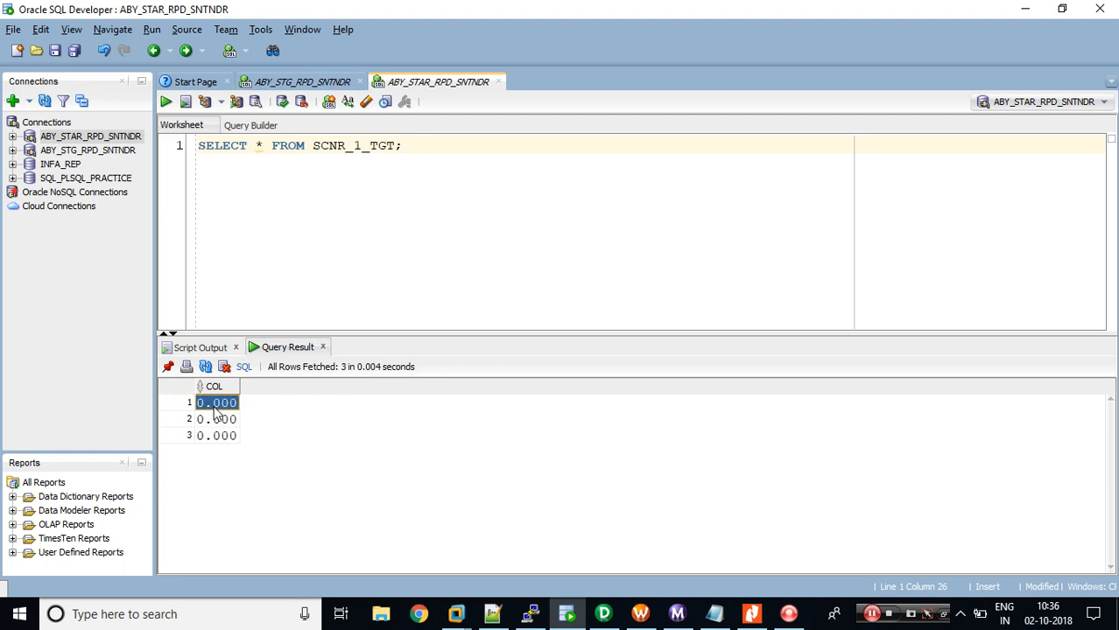
Step: Switch to PowerCenter Designer, review the source qualifier's three ports and set COL1's datatype to string in the NRM_COL Normalizer
click(603, 612)
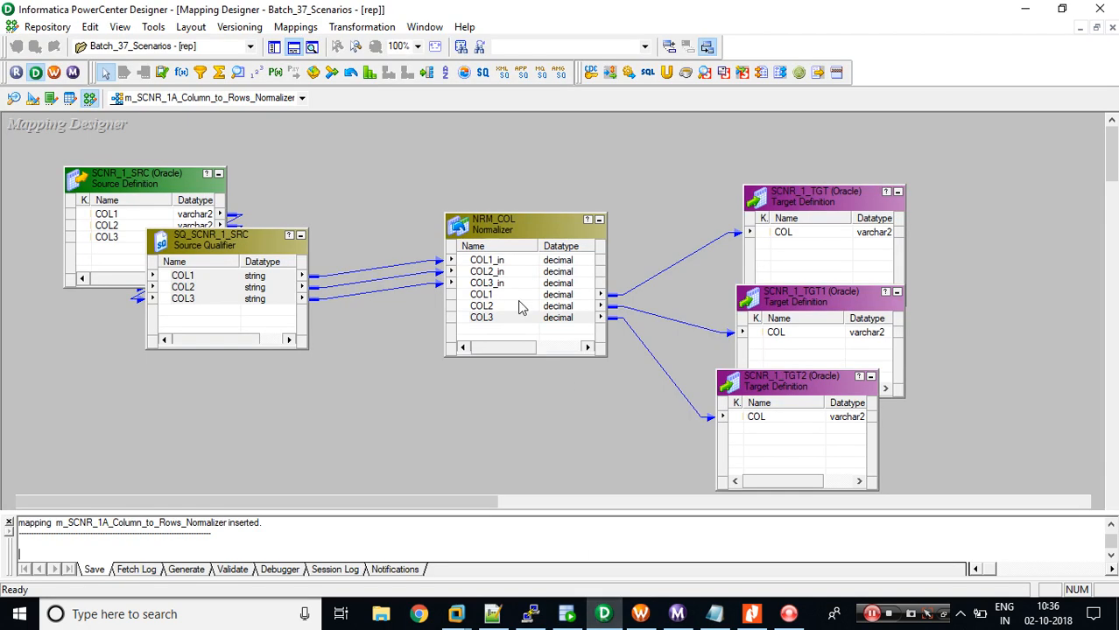
click(199, 275)
shift+click(208, 301)
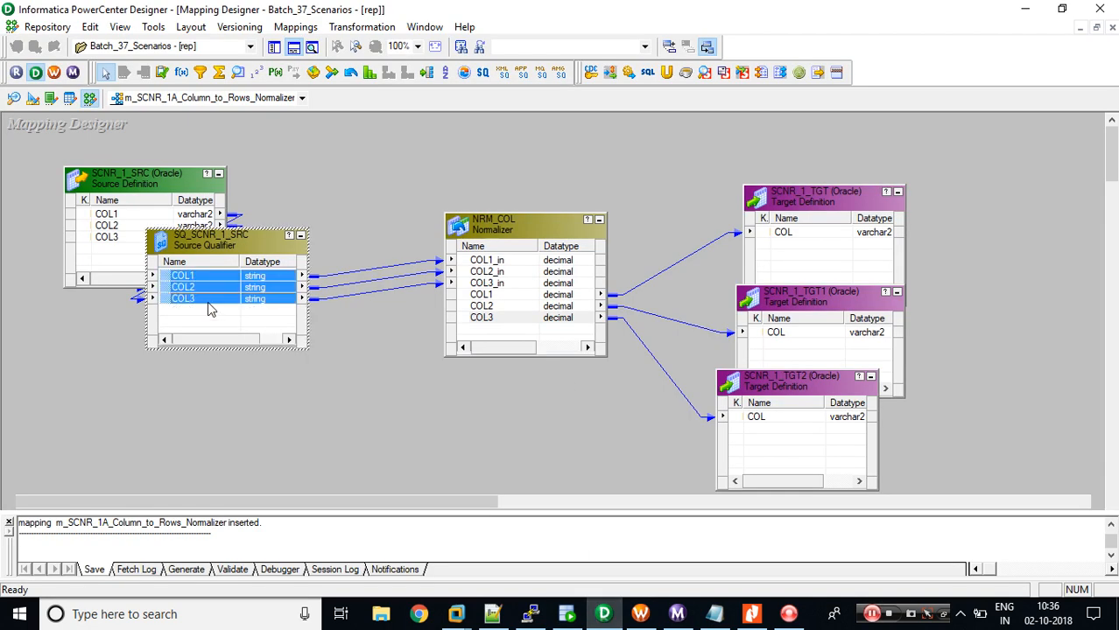
double_click(563, 265)
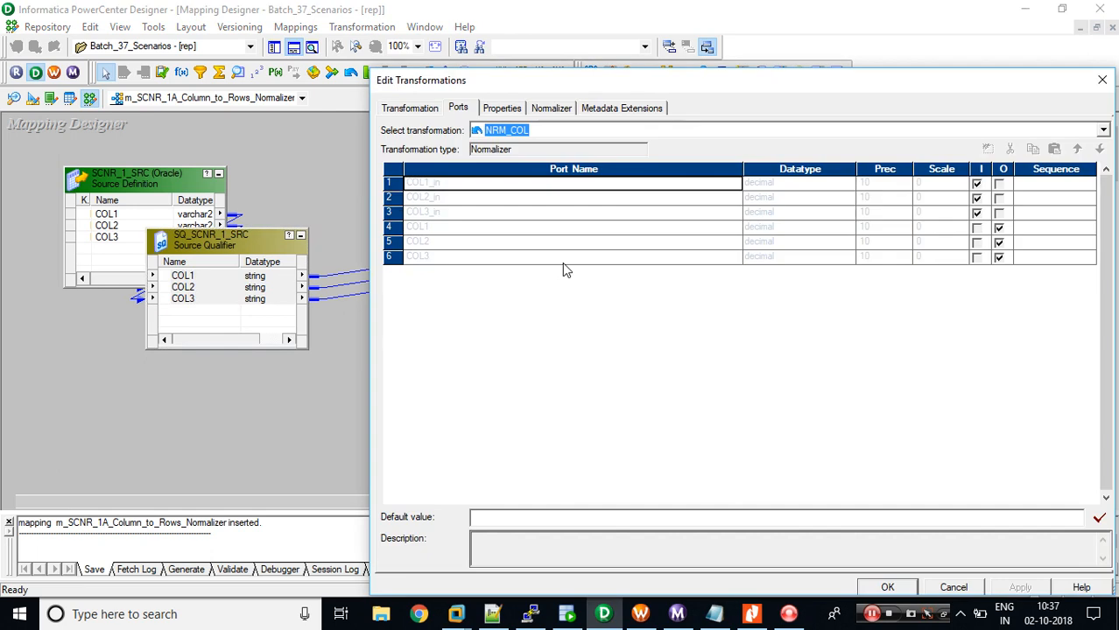
click(548, 108)
click(860, 184)
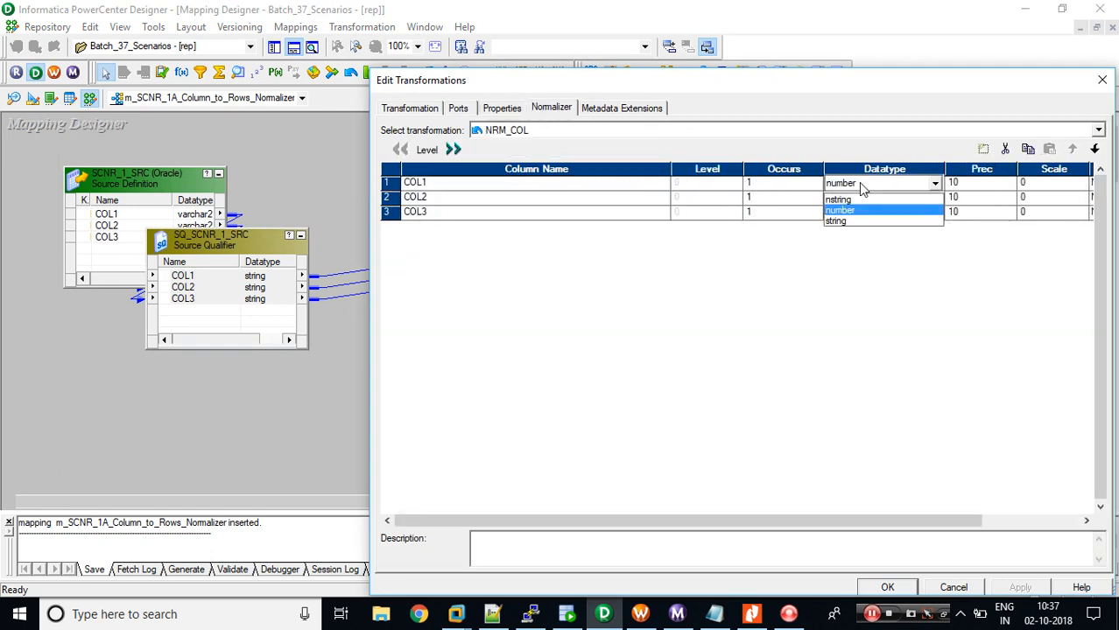
key(s)
key(Tab)
key(Left)
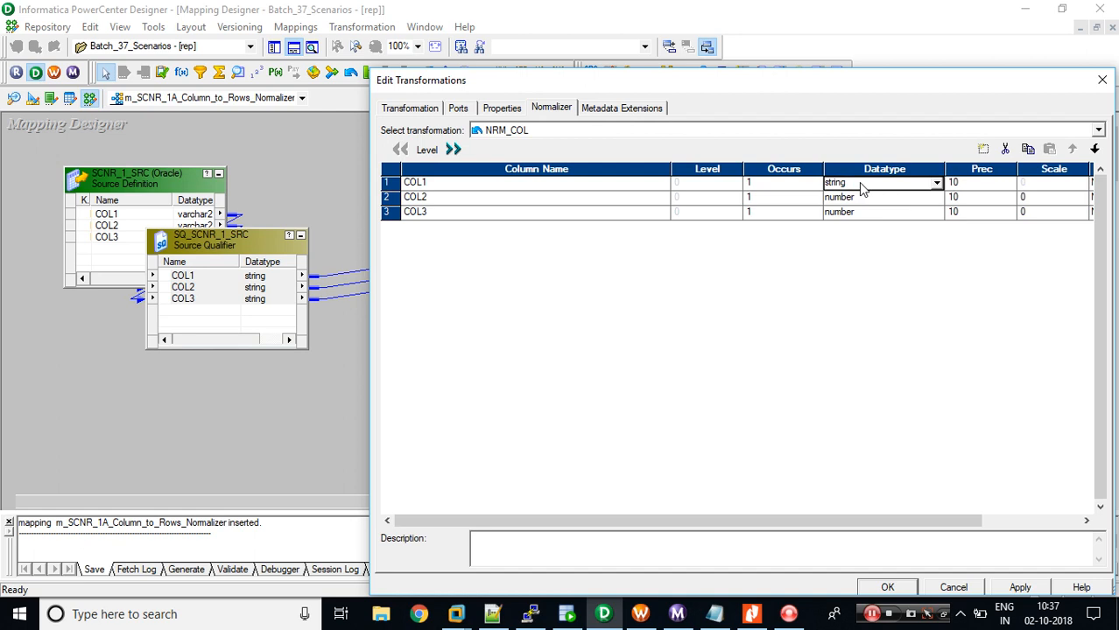
Step: Set the datatypes of COL2 and COL3 in NRM_COL to string, accept the edits and save the mapping
key(Down)
key(s)
key(Down)
key(Tab)
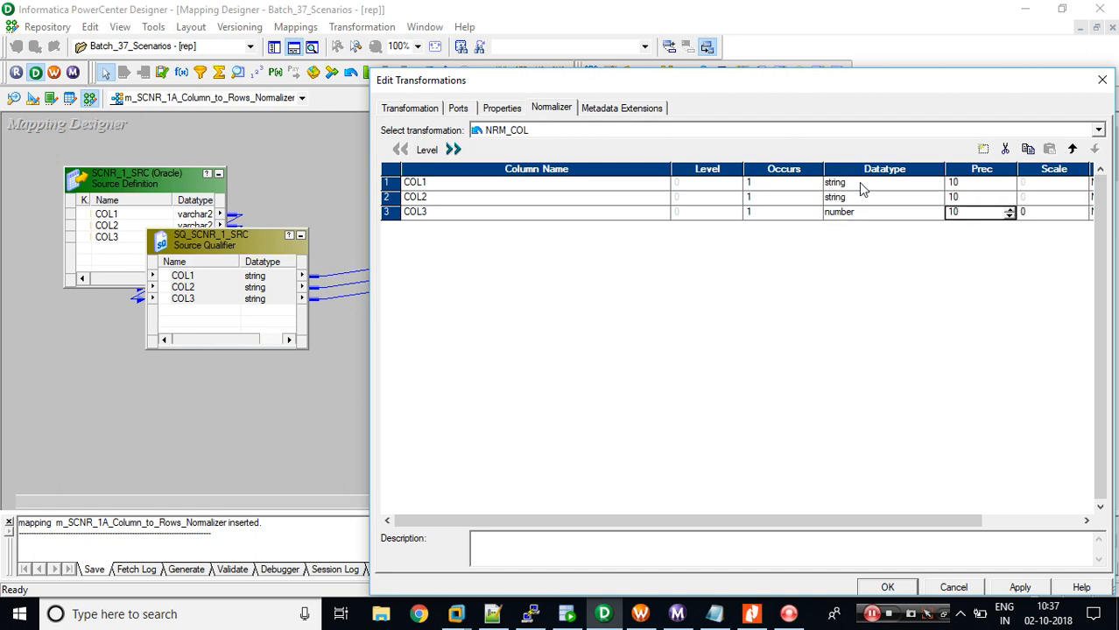
key(Left)
key(s)
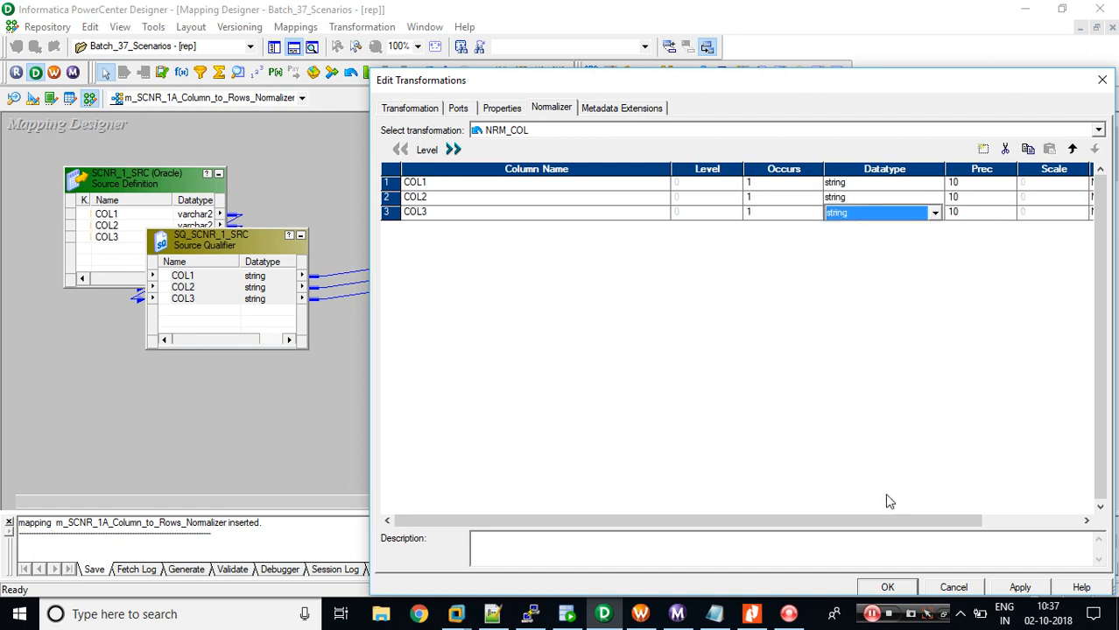
click(887, 588)
click(595, 377)
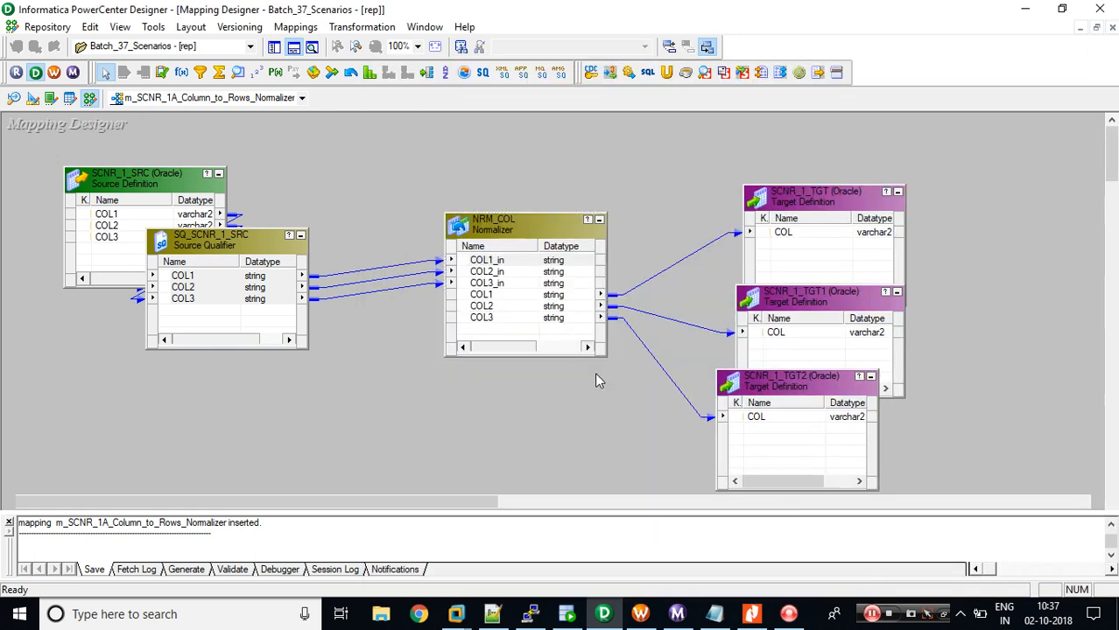
key(ctrl+s)
Step: Switch to Workflow Manager, refresh the mapping of the s_m_SCNR_1A_Column_to_Rows_Normalizer session and save the workflow
click(640, 612)
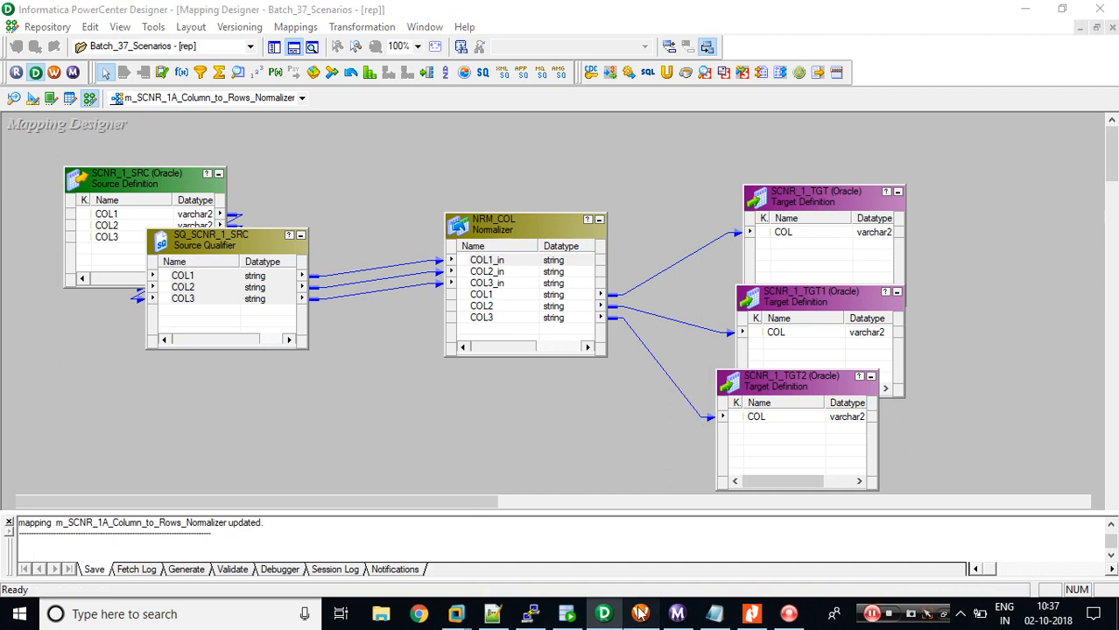
right_click(502, 227)
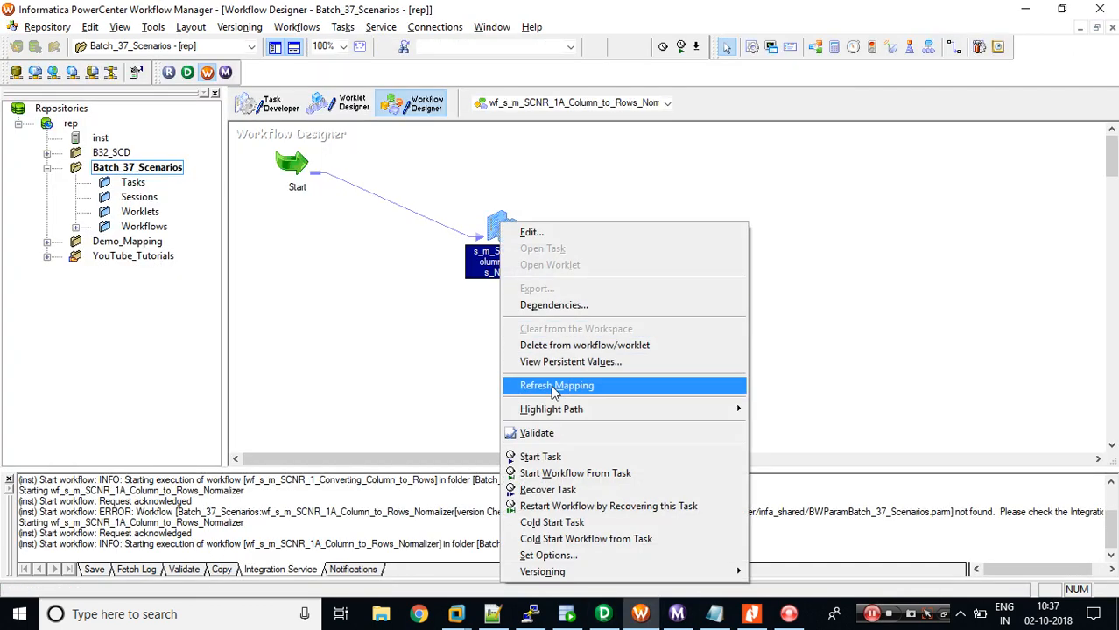
click(556, 385)
key(ctrl+s)
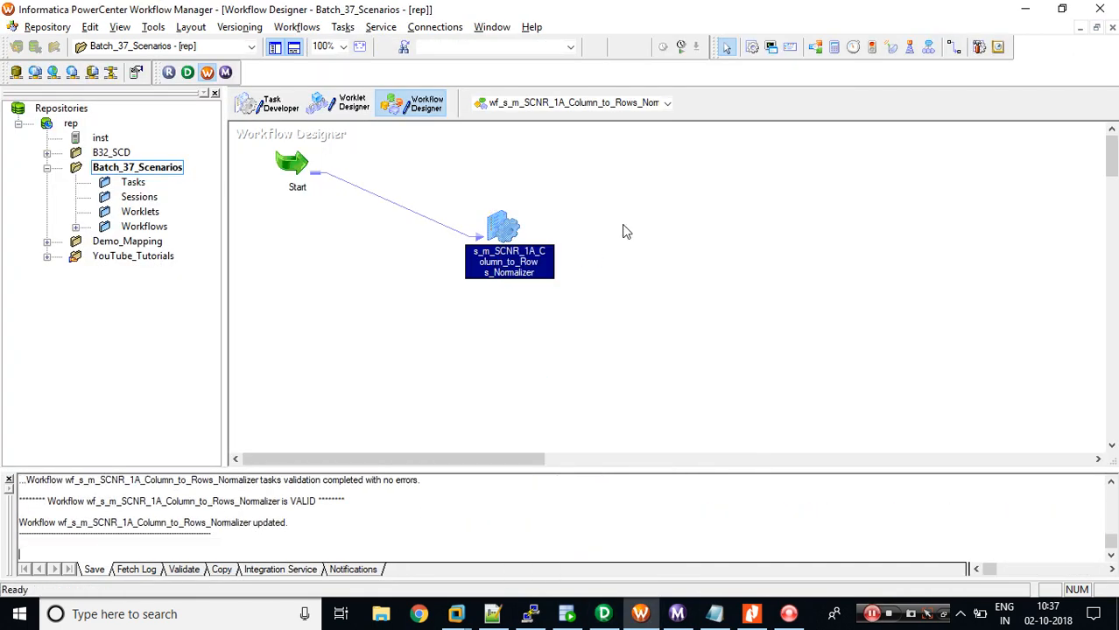
Step: Start the Normalizer workflow again and check the new session run's source and target statistics in Workflow Monitor
right_click(624, 231)
click(667, 410)
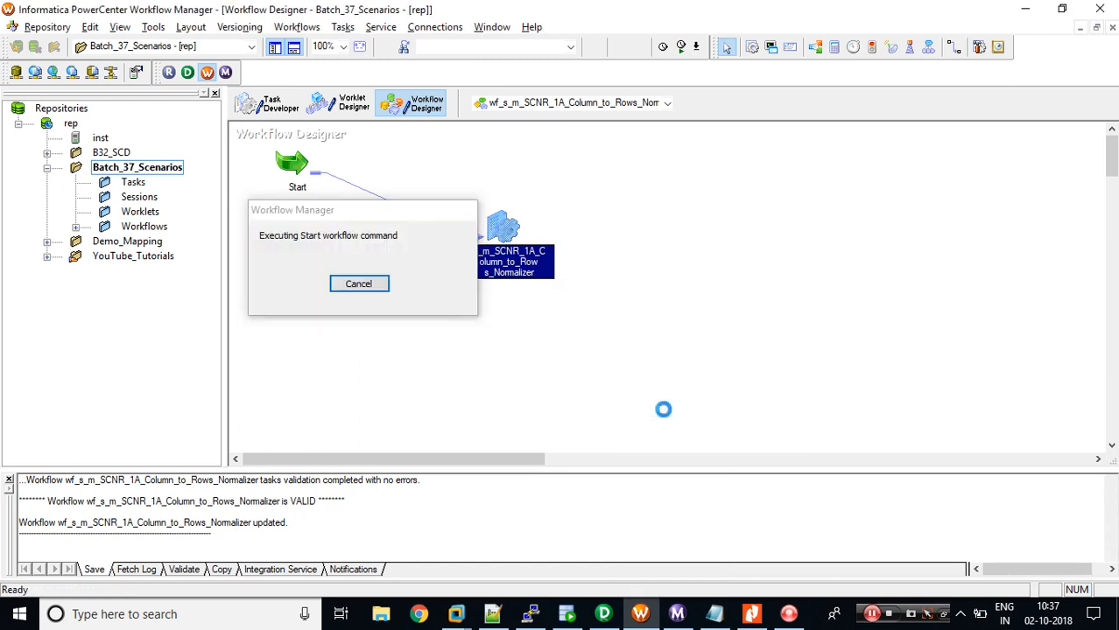
click(677, 614)
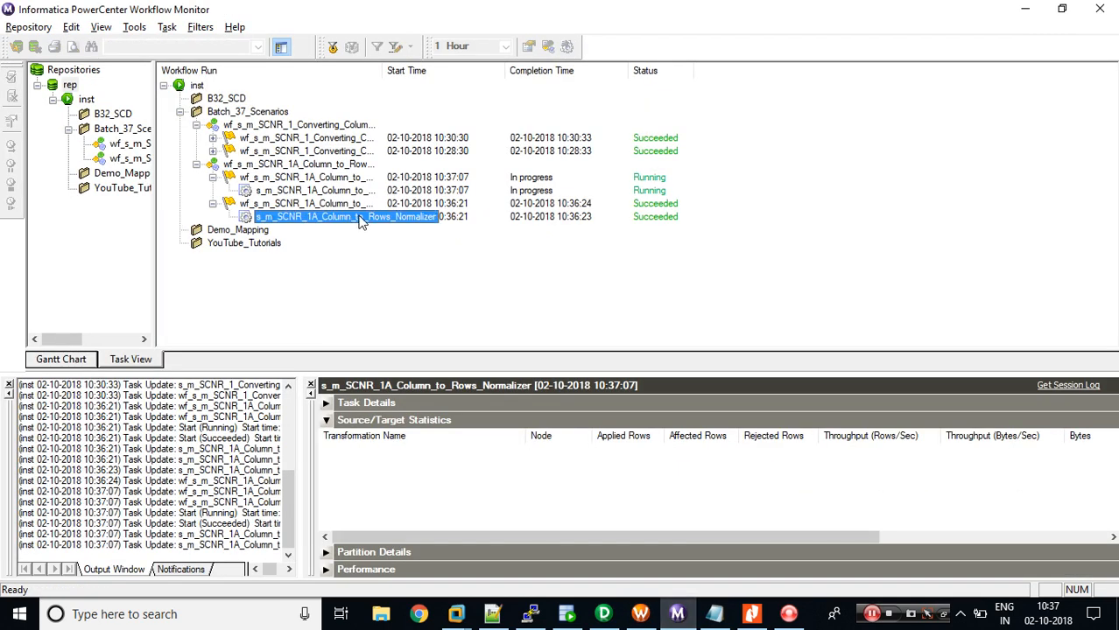
click(325, 191)
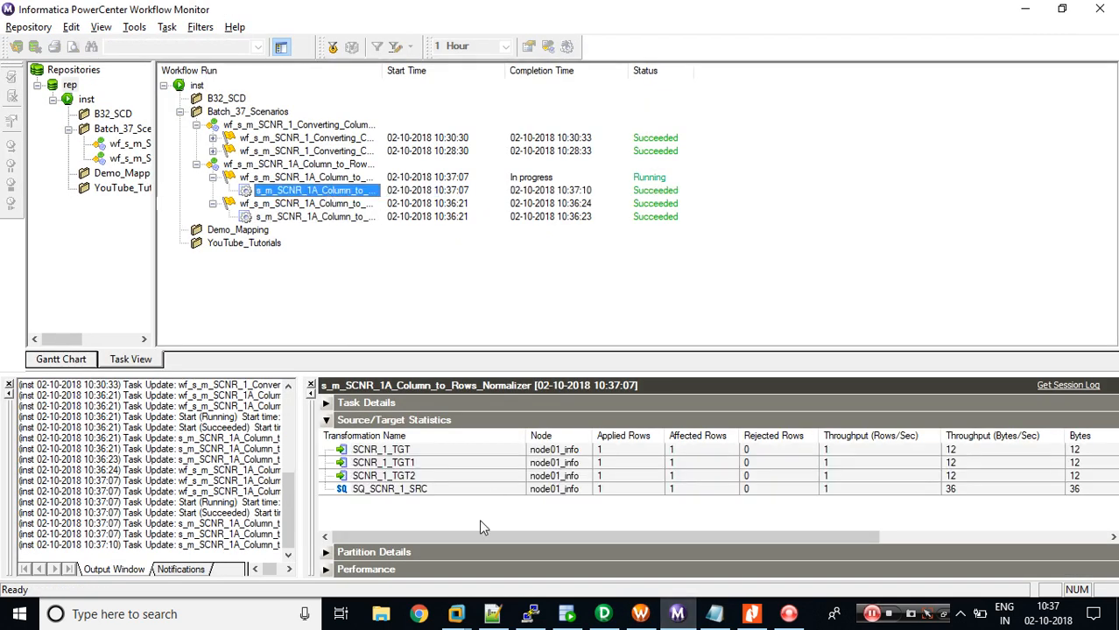
Step: Switch to SQL Developer, rerun the SELECT on SCNR_1_TGT to check the COL values, and bring up the scenarios document in Nitro Pro
click(566, 613)
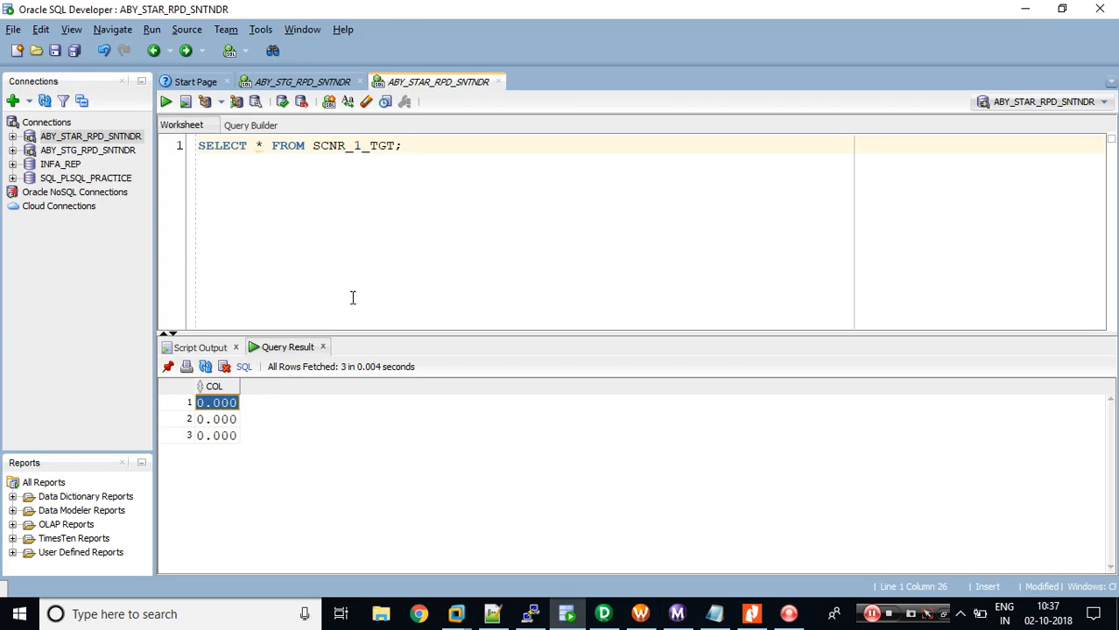
click(414, 145)
key(ctrl+Return)
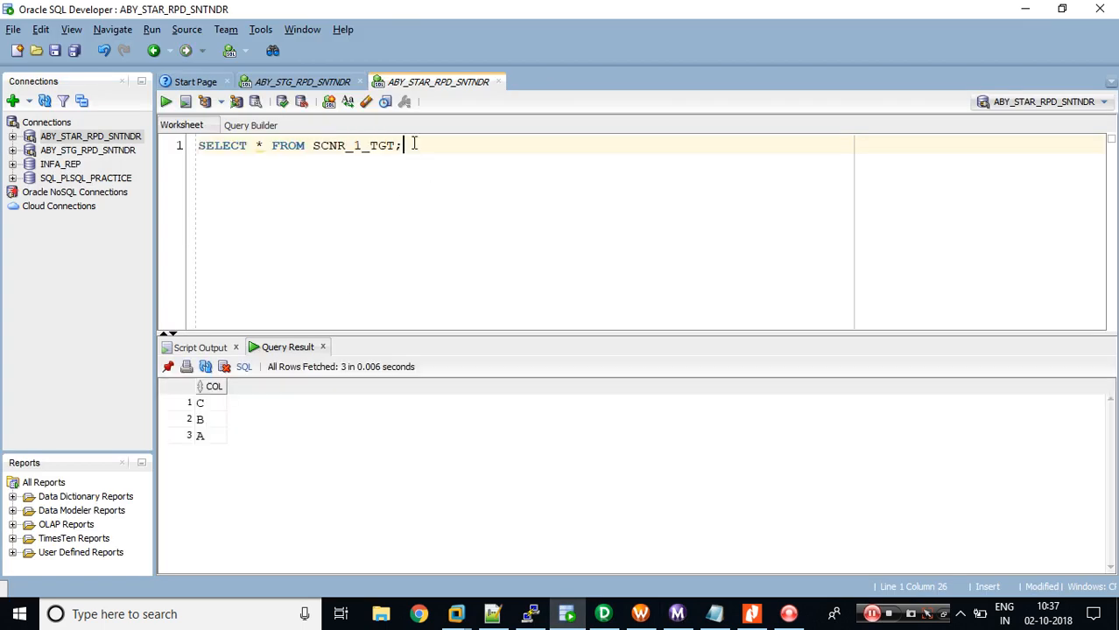
click(210, 402)
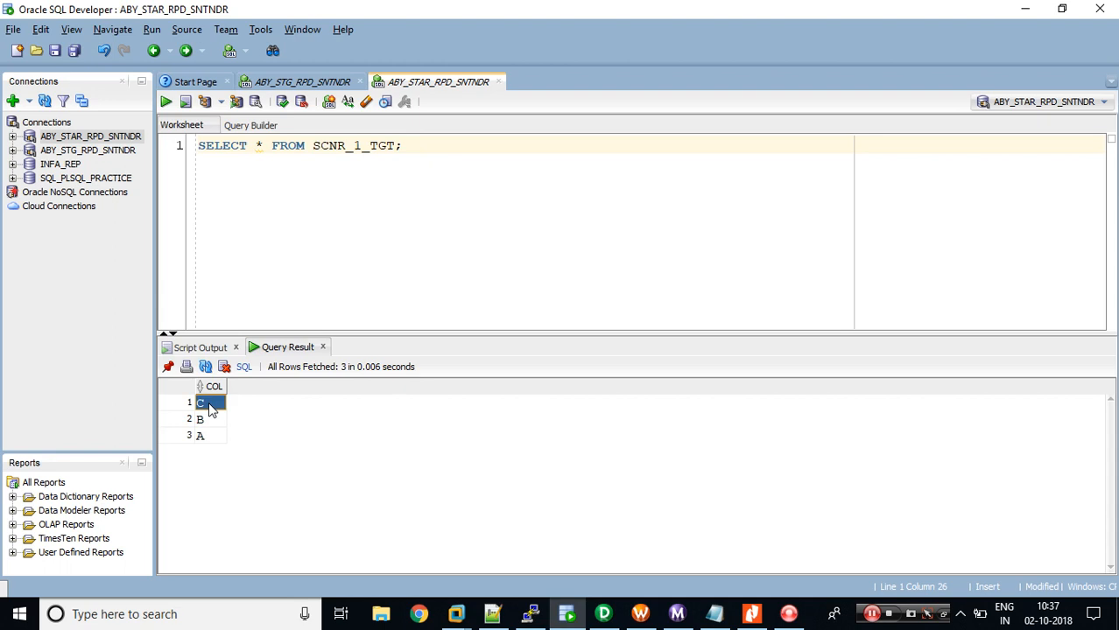
click(752, 614)
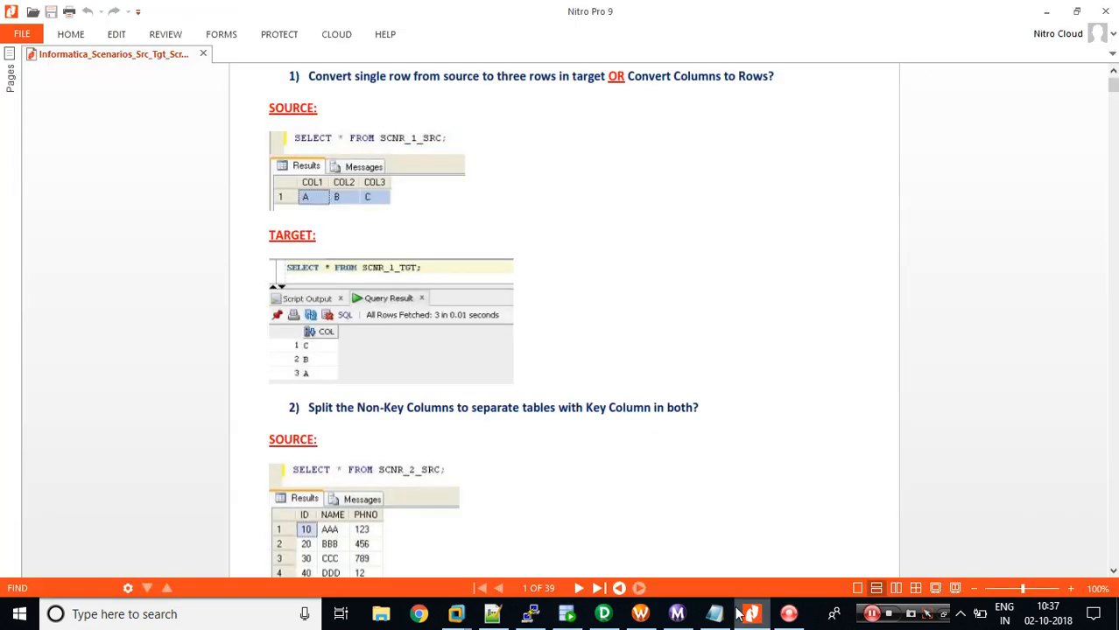